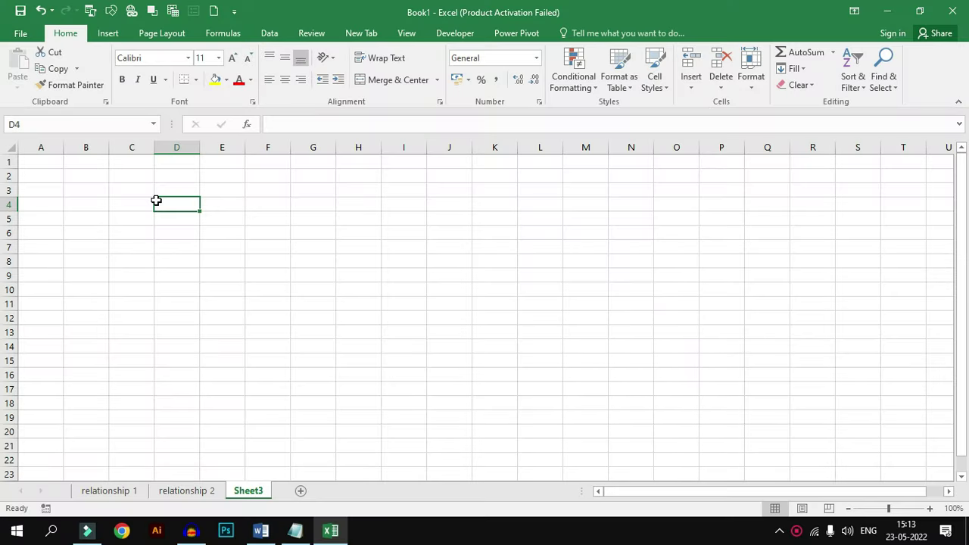
# Step: Import the 'data tab' Access database from the Desktop as a table at Sheet3!A1
pyautogui.click(269, 33)
pyautogui.click(198, 289)
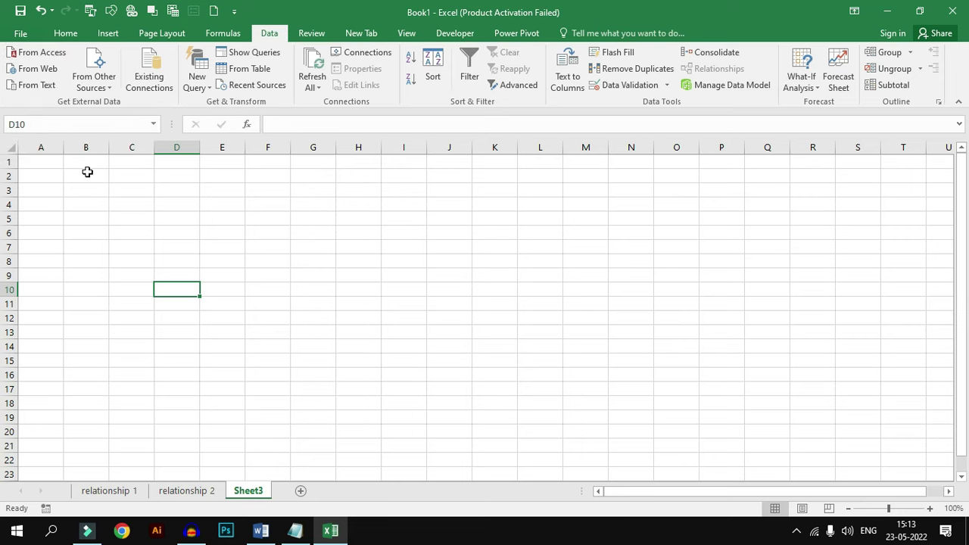
pyautogui.click(49, 60)
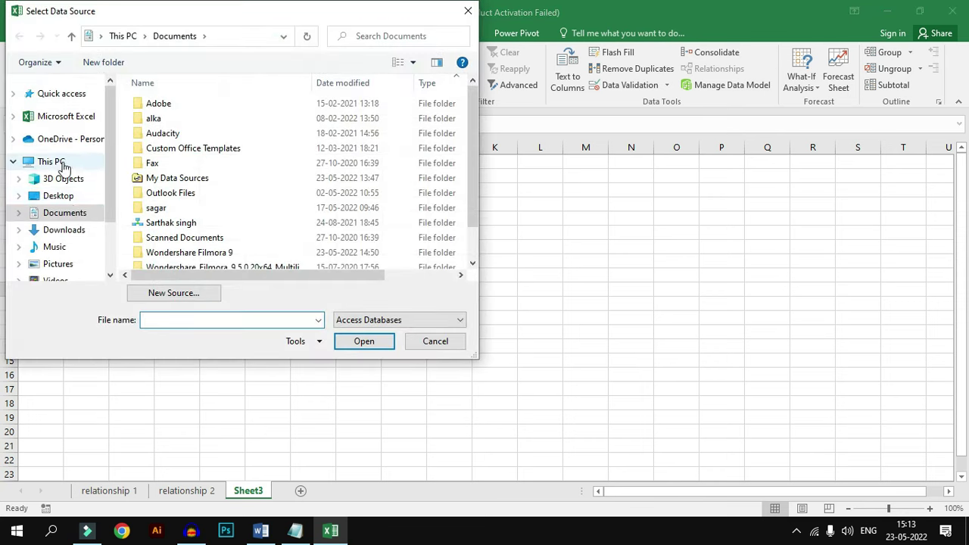
pyautogui.click(72, 197)
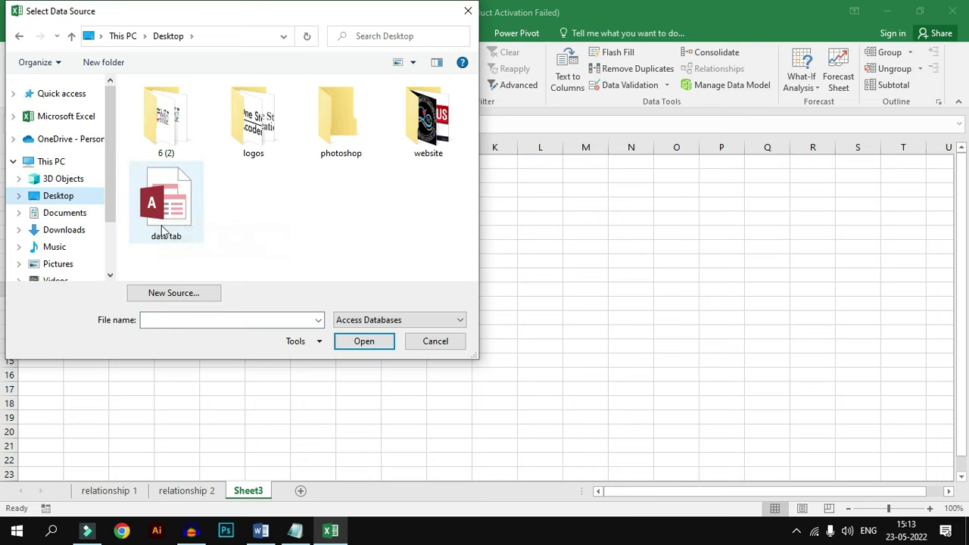
pyautogui.click(158, 215)
pyautogui.click(364, 341)
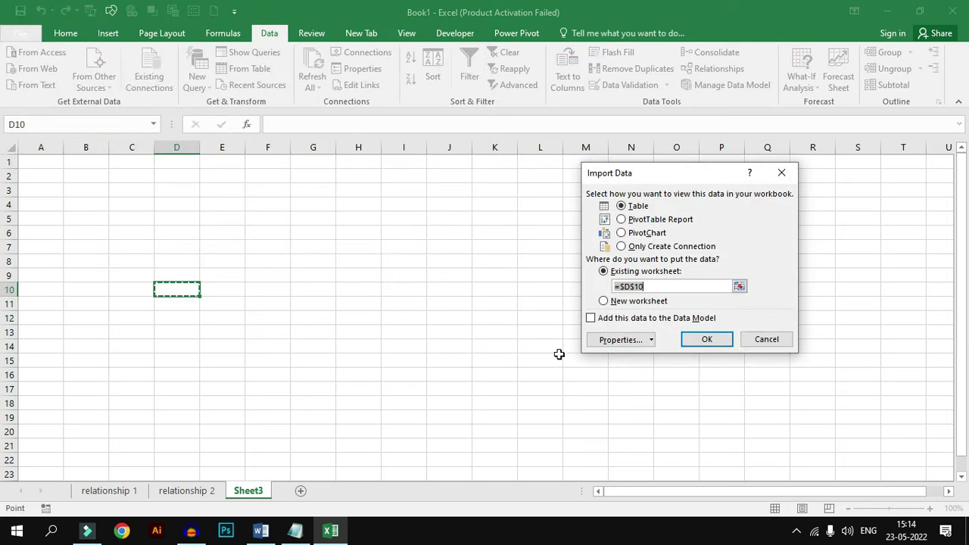
pyautogui.click(47, 163)
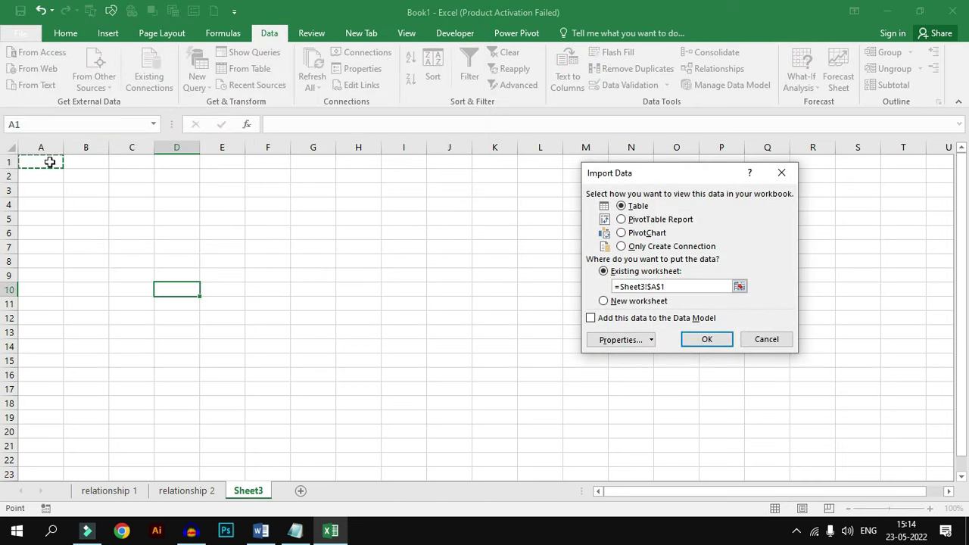
pyautogui.click(694, 340)
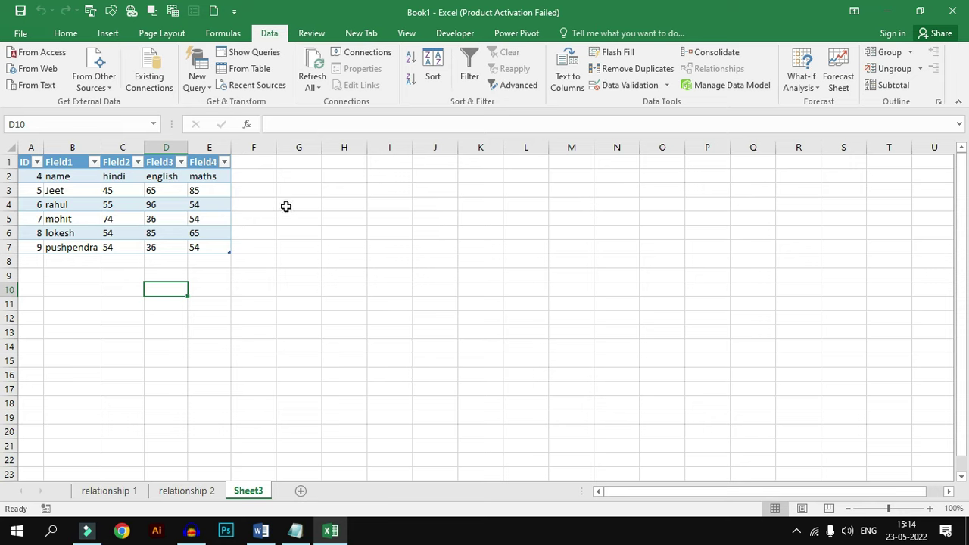
# Step: Load the teamsiksha.in website in the From Web window, dismissing the repeated script errors
pyautogui.click(40, 69)
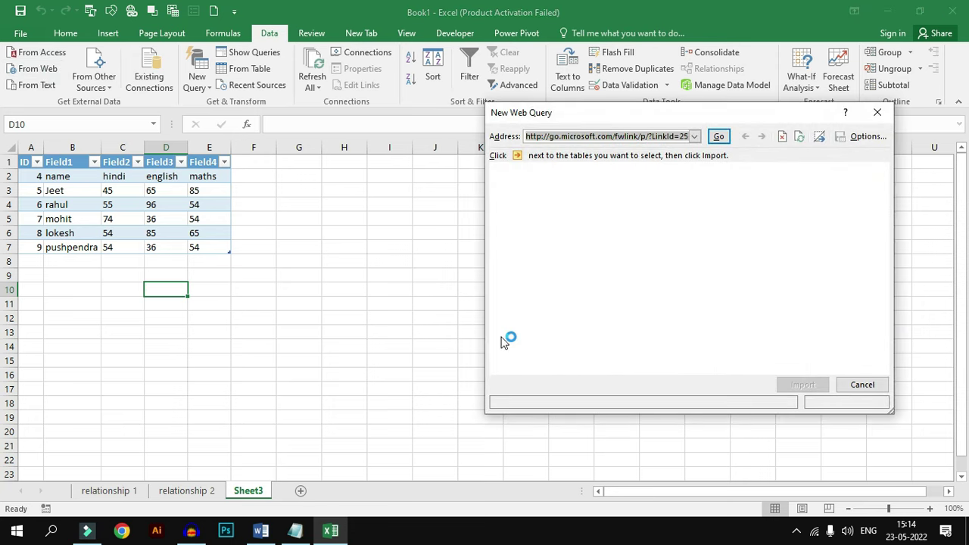
pyautogui.click(669, 134)
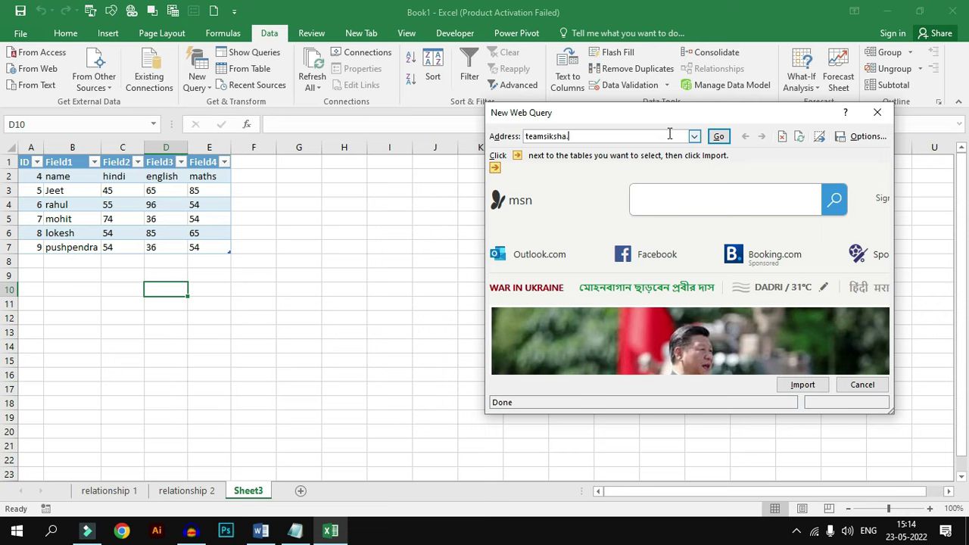
pyautogui.click(719, 138)
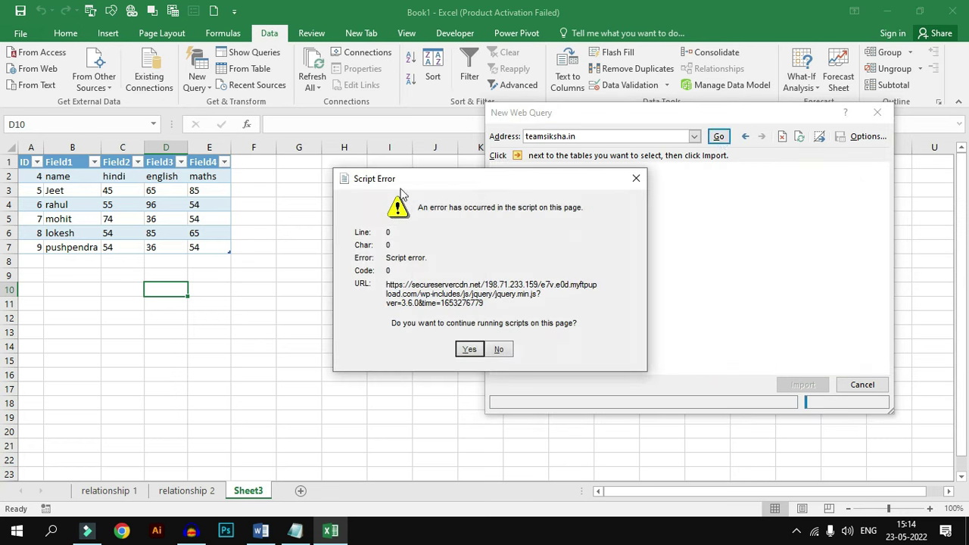
pyautogui.click(466, 353)
pyautogui.click(467, 353)
pyautogui.click(467, 353)
pyautogui.click(467, 353)
pyautogui.click(467, 353)
pyautogui.click(468, 353)
pyautogui.click(467, 353)
pyautogui.click(468, 353)
pyautogui.click(467, 353)
pyautogui.click(467, 353)
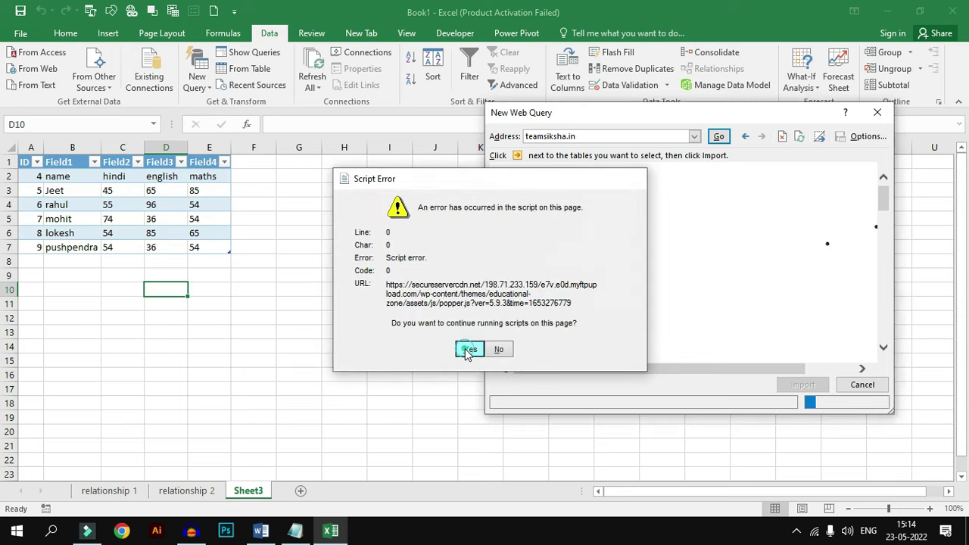
pyautogui.click(467, 353)
pyautogui.click(468, 353)
pyautogui.click(467, 353)
pyautogui.click(467, 353)
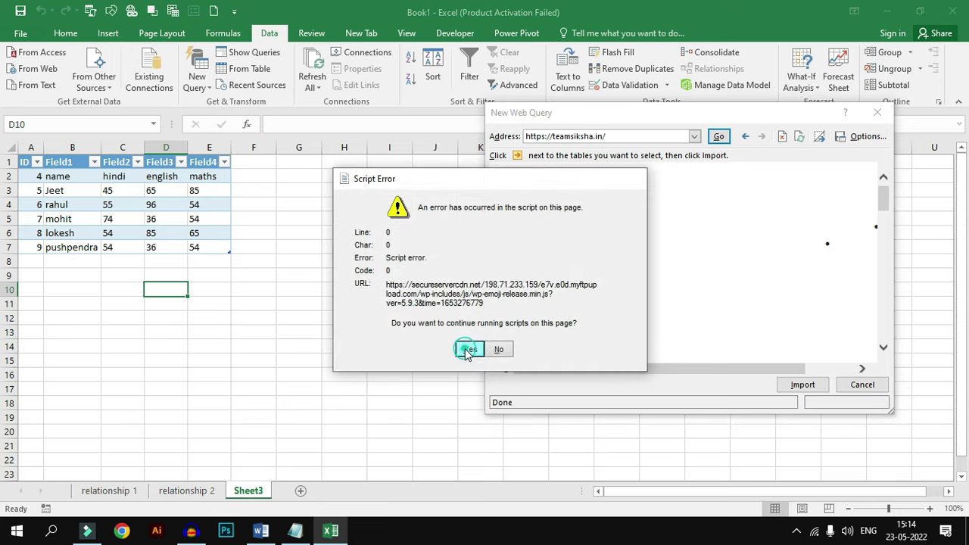
pyautogui.click(467, 353)
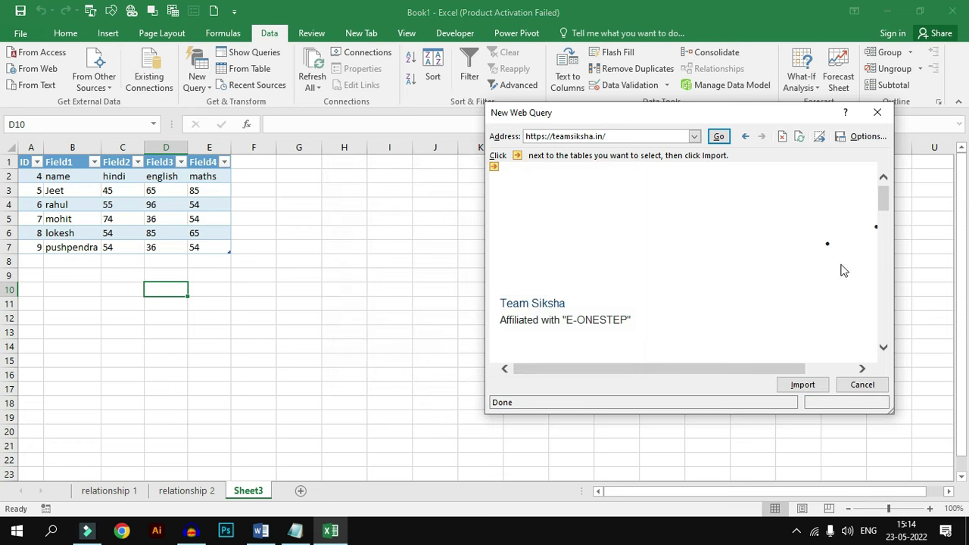
pyautogui.moveTo(883, 204)
pyautogui.mouseDown()
pyautogui.moveTo(887, 259)
pyautogui.moveTo(885, 201)
pyautogui.mouseUp()
# Step: Import the Team Siksha web page into the sheet starting at cell L3
pyautogui.click(803, 386)
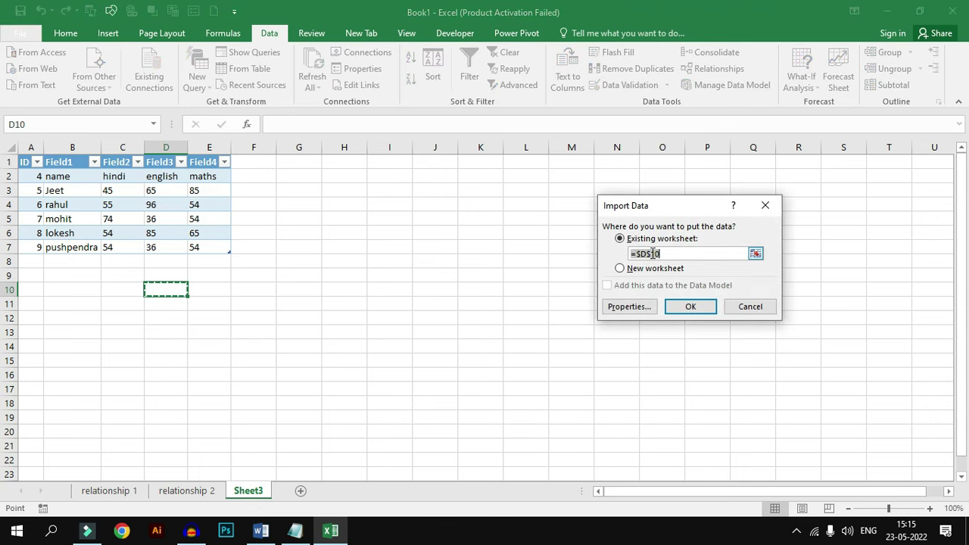
pyautogui.click(515, 189)
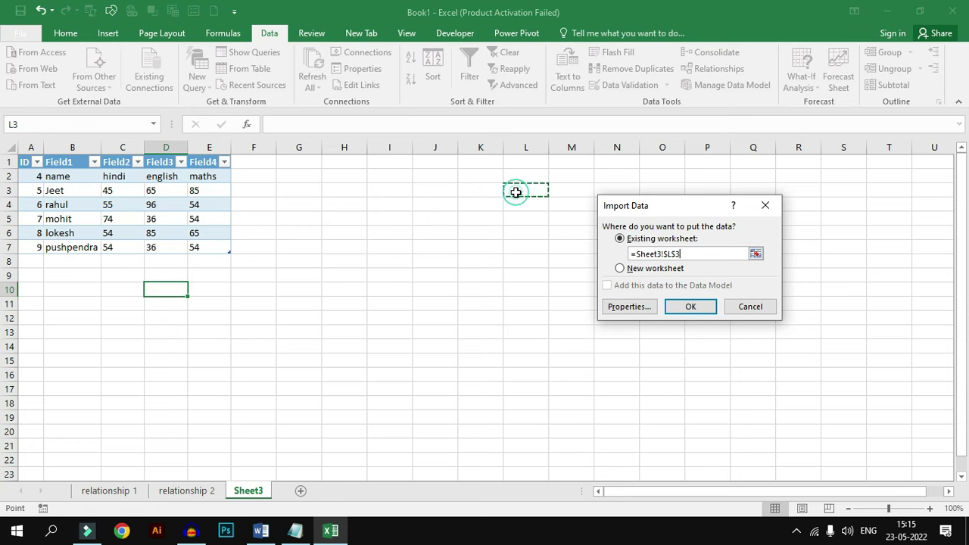
pyautogui.click(684, 307)
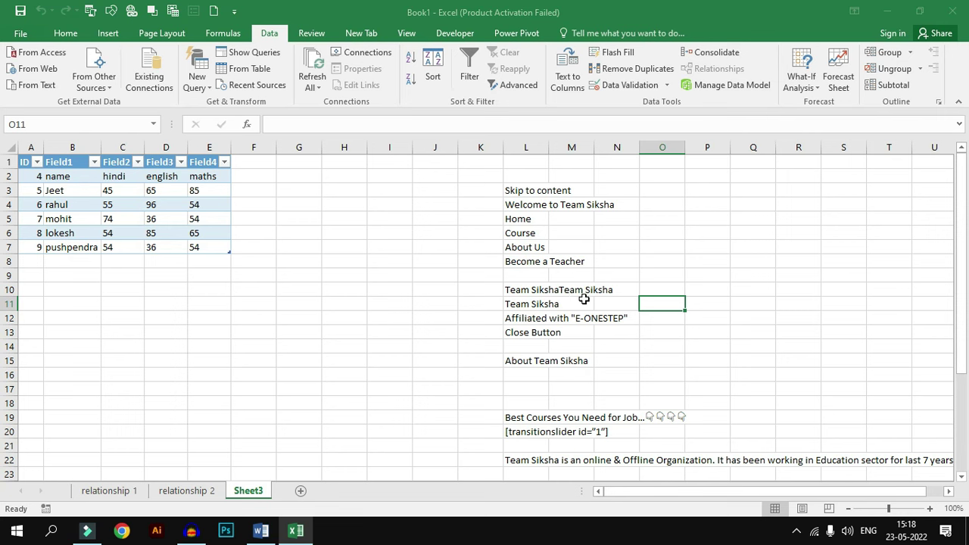
pyautogui.moveTo(960, 272)
pyautogui.mouseDown()
pyautogui.moveTo(966, 293)
pyautogui.moveTo(967, 250)
pyautogui.mouseUp()
# Step: Open the salary text file from the Desktop in the Text Import Wizard
pyautogui.click(45, 89)
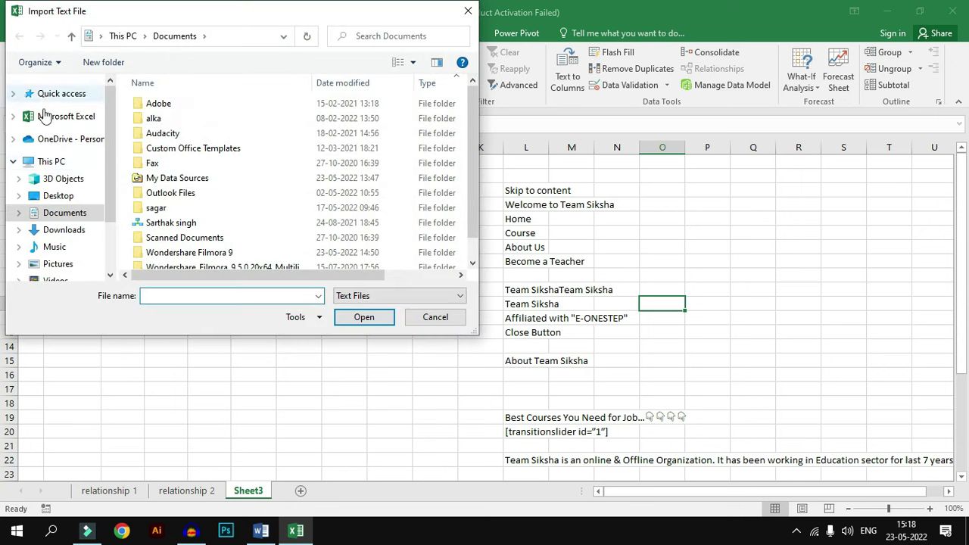
pyautogui.click(62, 197)
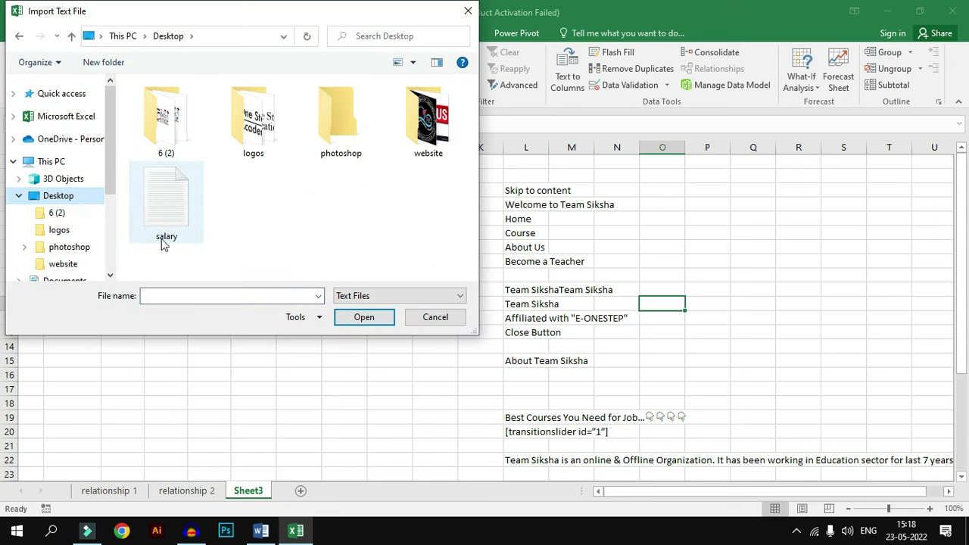
pyautogui.click(169, 215)
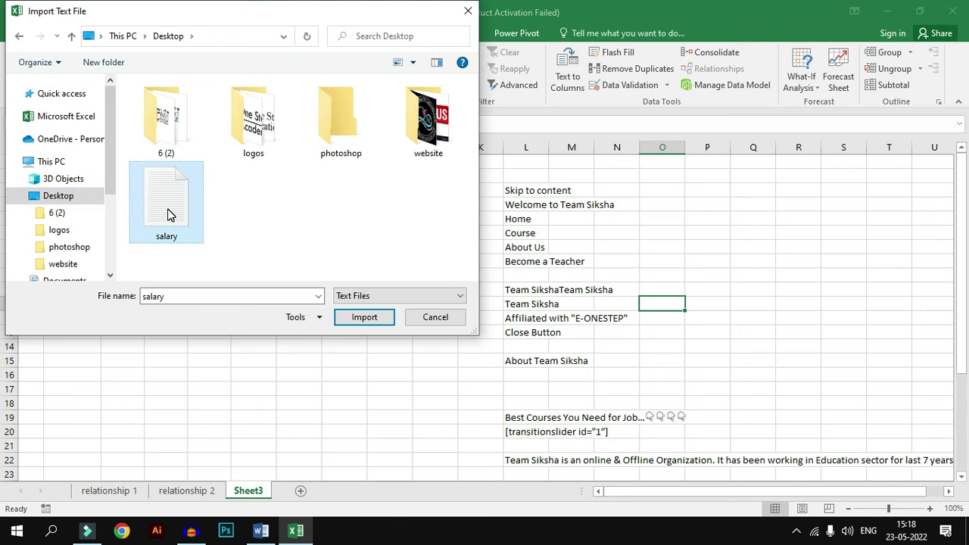
pyautogui.click(353, 318)
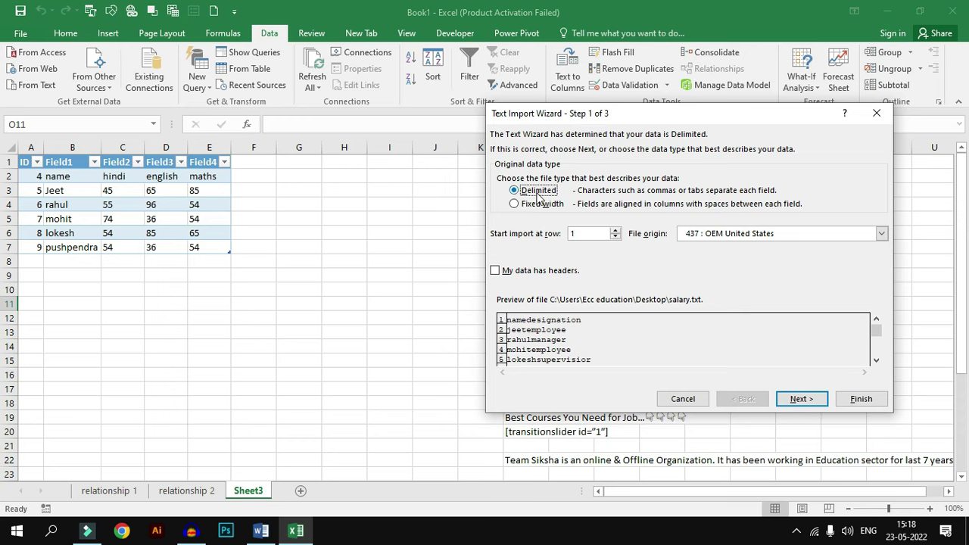
# Step: Import the salary data as Delimited with Tab separators, placing it at E11
pyautogui.click(796, 402)
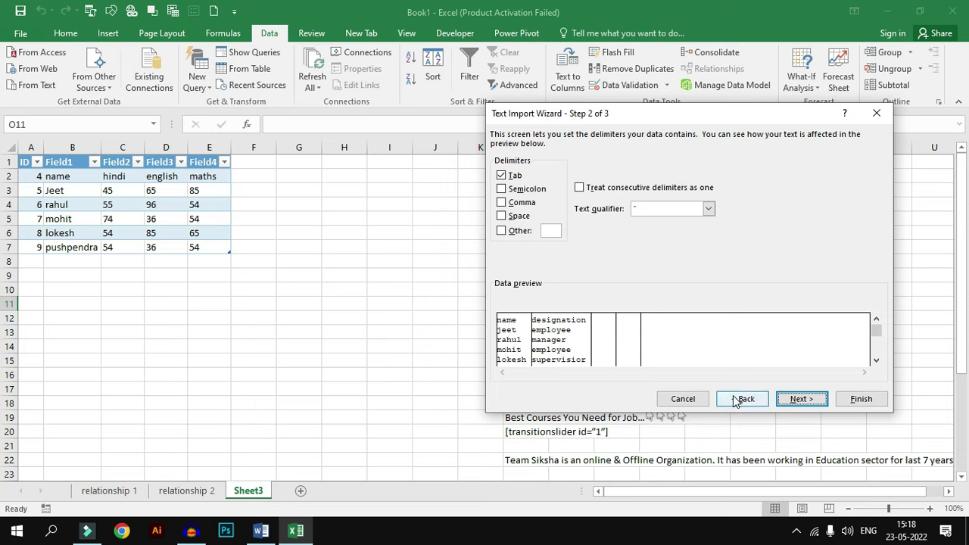
pyautogui.click(733, 401)
pyautogui.click(540, 205)
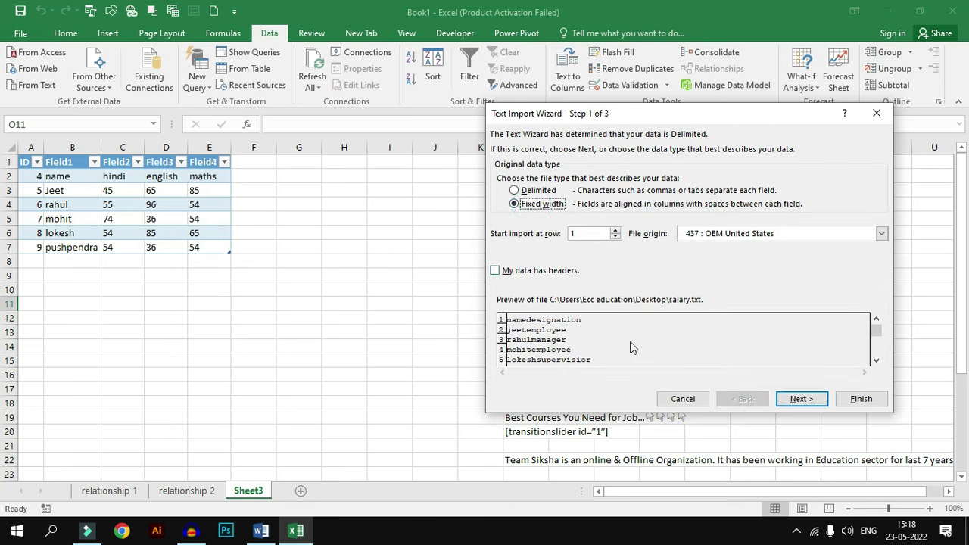
pyautogui.click(791, 402)
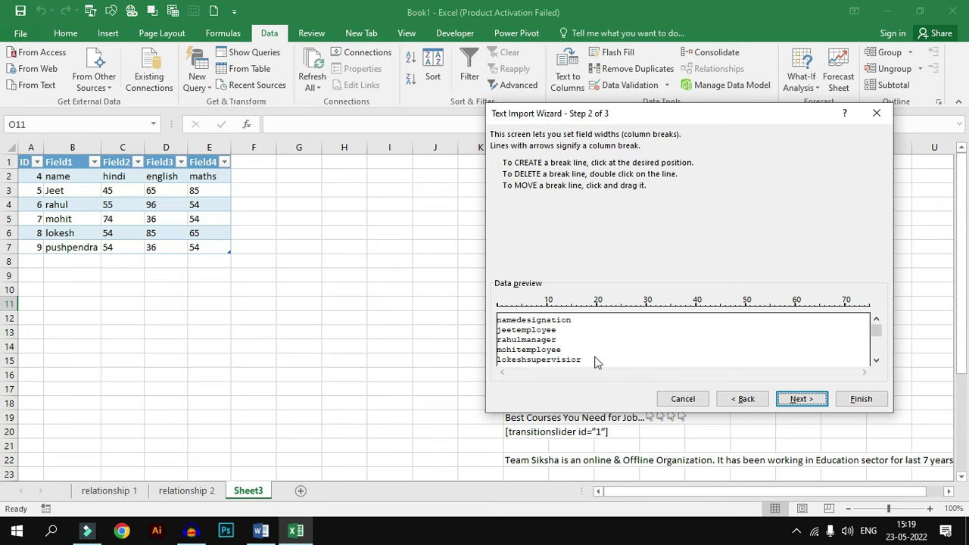
pyautogui.click(740, 400)
pyautogui.click(543, 192)
pyautogui.click(789, 402)
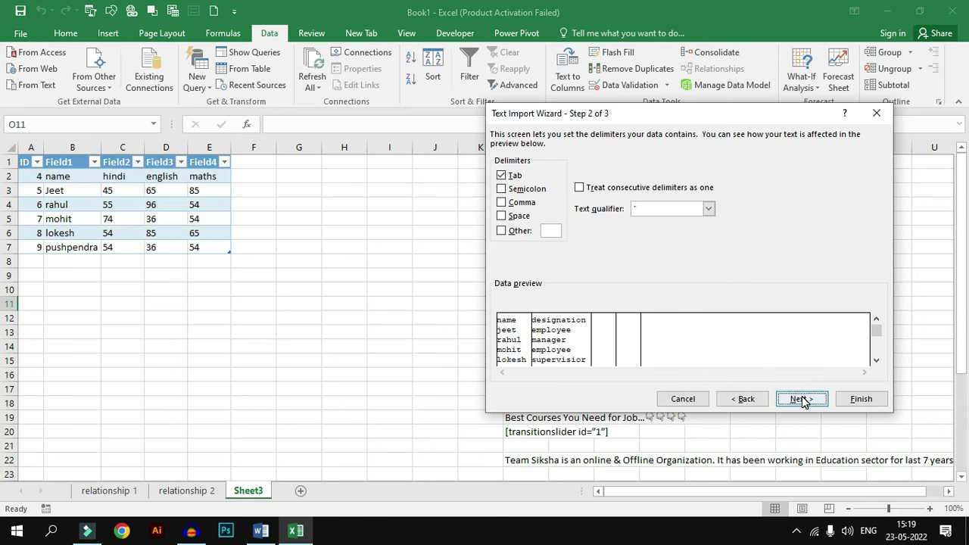
pyautogui.click(855, 401)
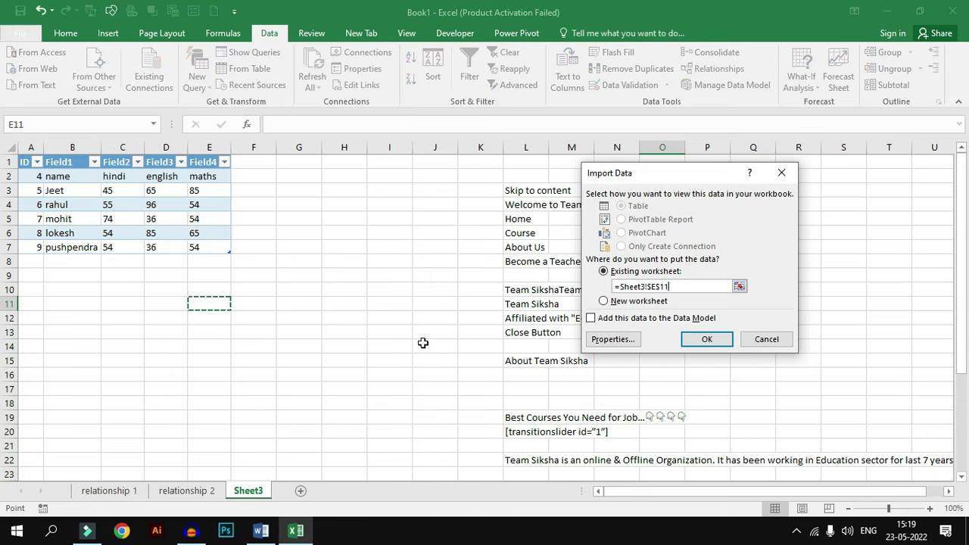
pyautogui.click(707, 340)
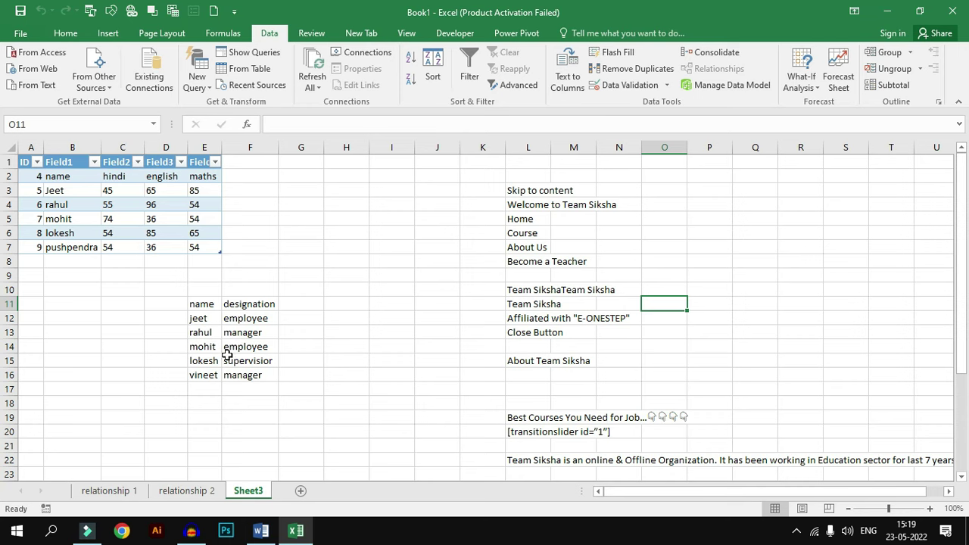
# Step: Add a new line 'shahrukh employee' to the salary text file in Notepad and save it
pyautogui.press('super+d')
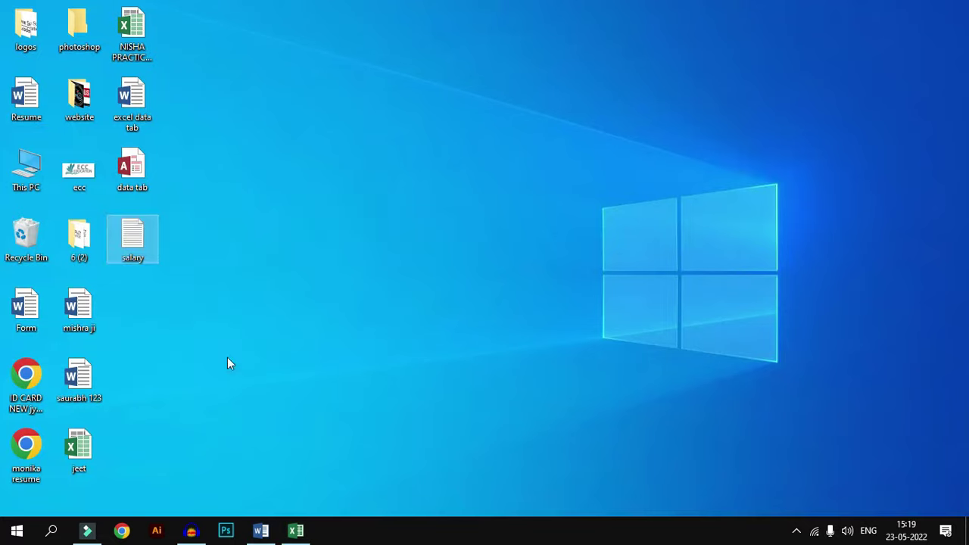
pyautogui.doubleClick(127, 228)
pyautogui.click(424, 346)
pyautogui.press('Return')
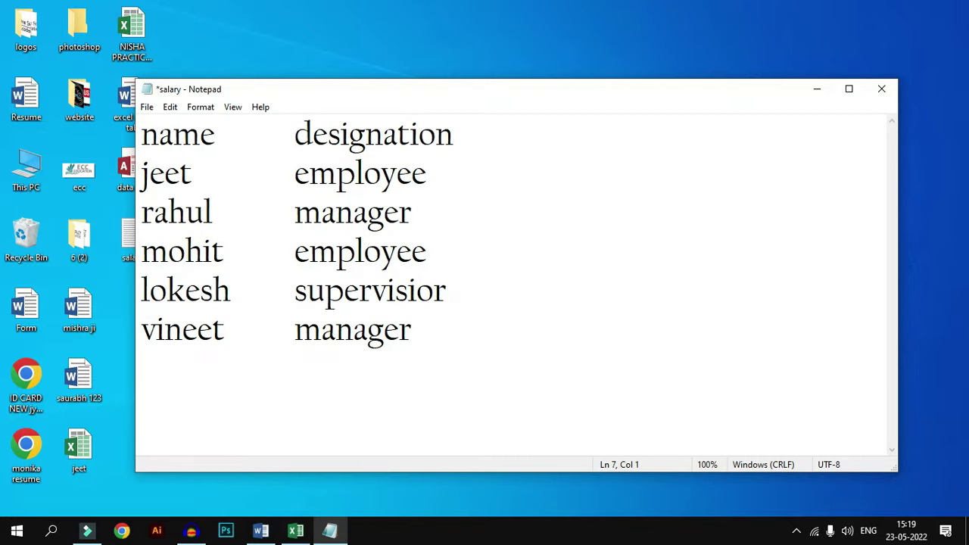
pyautogui.write('shahrulk')
pyautogui.press('BackSpace')
pyautogui.press('BackSpace')
pyautogui.write('kh')
pyautogui.press('Tab')
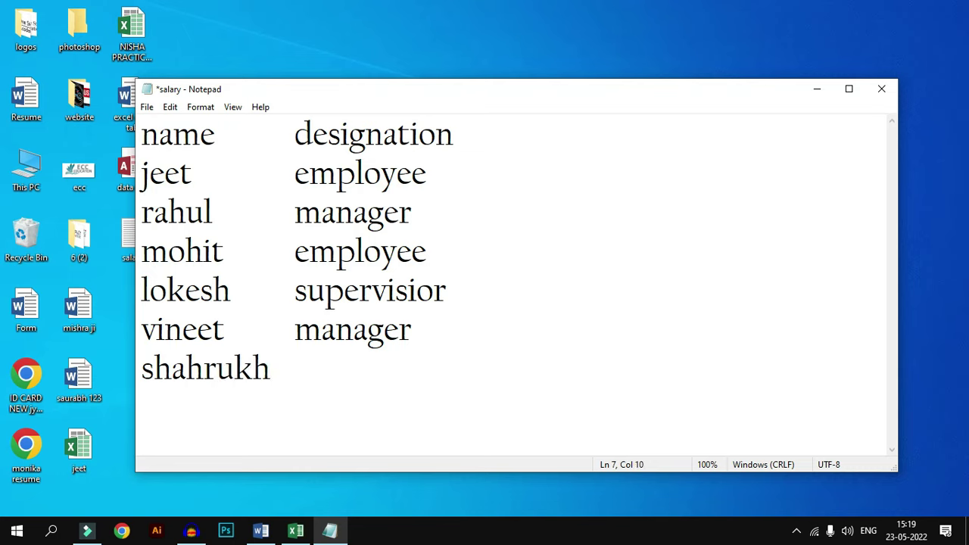
pyautogui.write('employee')
pyautogui.click(531, 357)
pyautogui.hotkey('ctrl', 's')
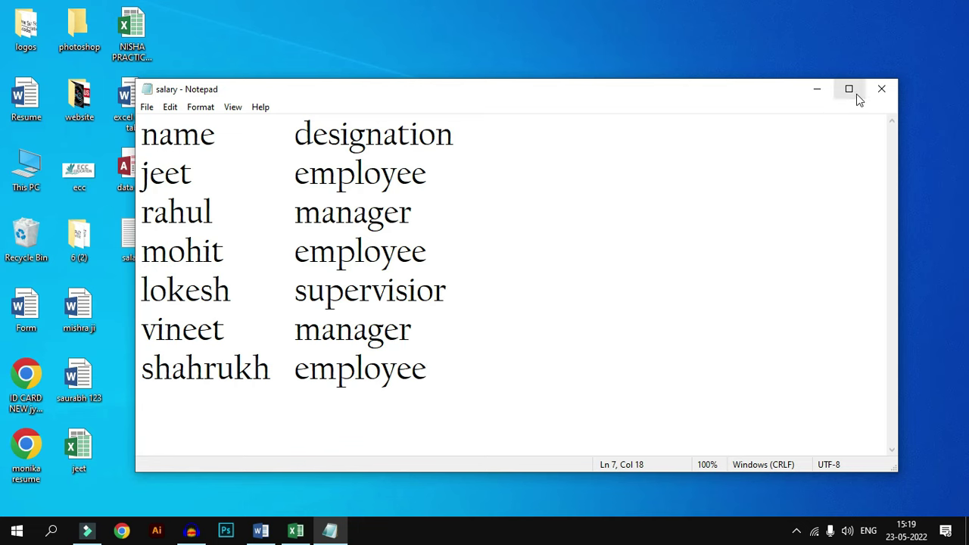
# Step: Close Notepad and return to the Excel workbook, selecting cell G12
pyautogui.click(881, 91)
pyautogui.hotkey('alt', 'Tab')
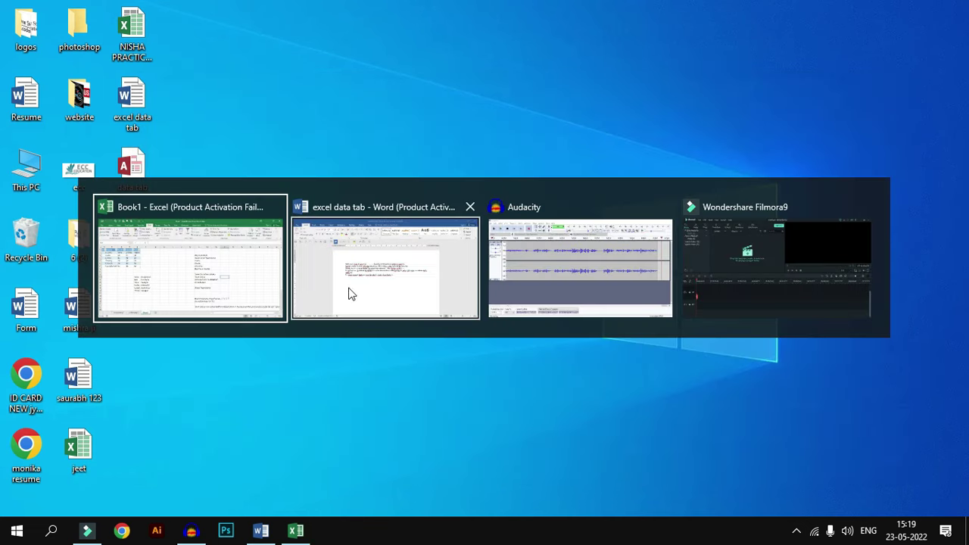
pyautogui.click(348, 294)
pyautogui.hotkey('alt', 'Tab')
pyautogui.click(406, 276)
pyautogui.click(321, 314)
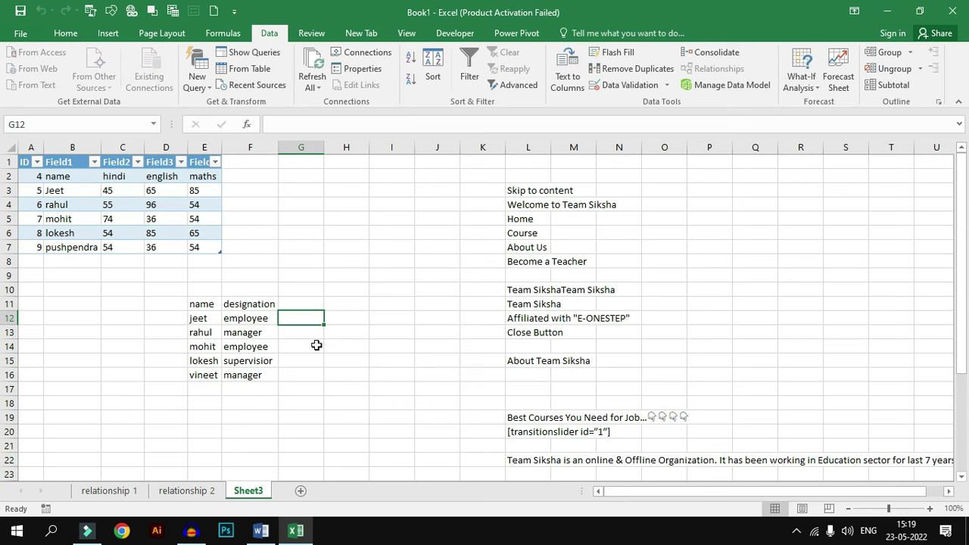
# Step: Try Refresh All, then cancel the file prompt and dismiss the refresh failure warning
pyautogui.click(309, 85)
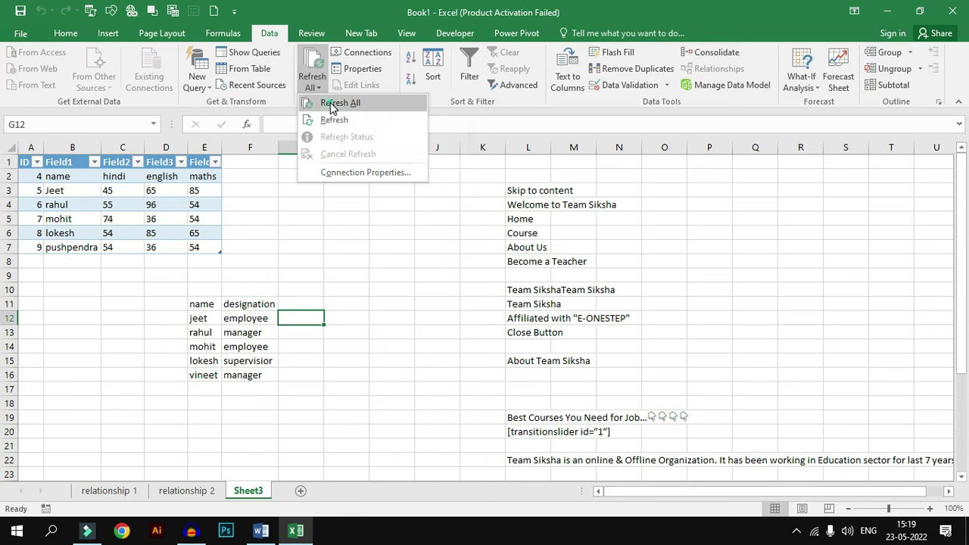
pyautogui.click(331, 104)
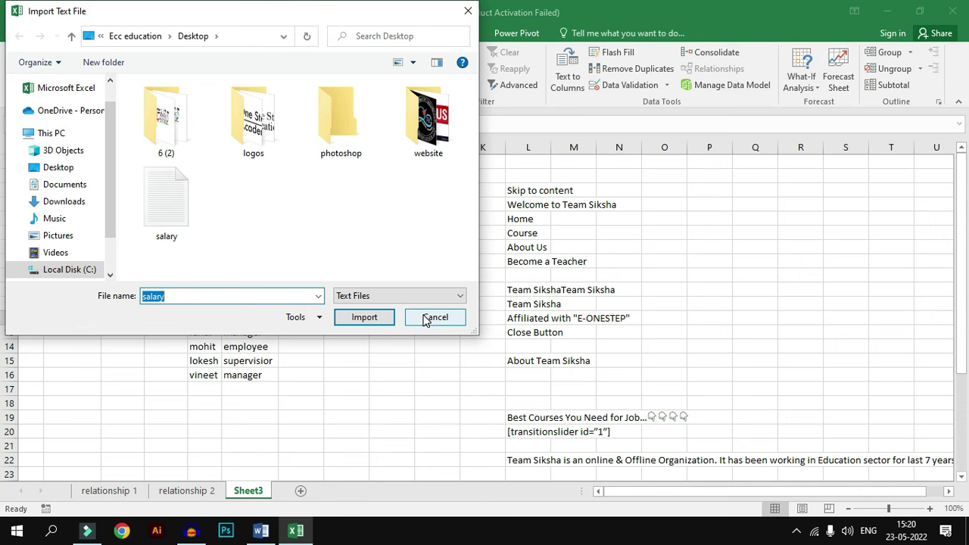
pyautogui.click(424, 319)
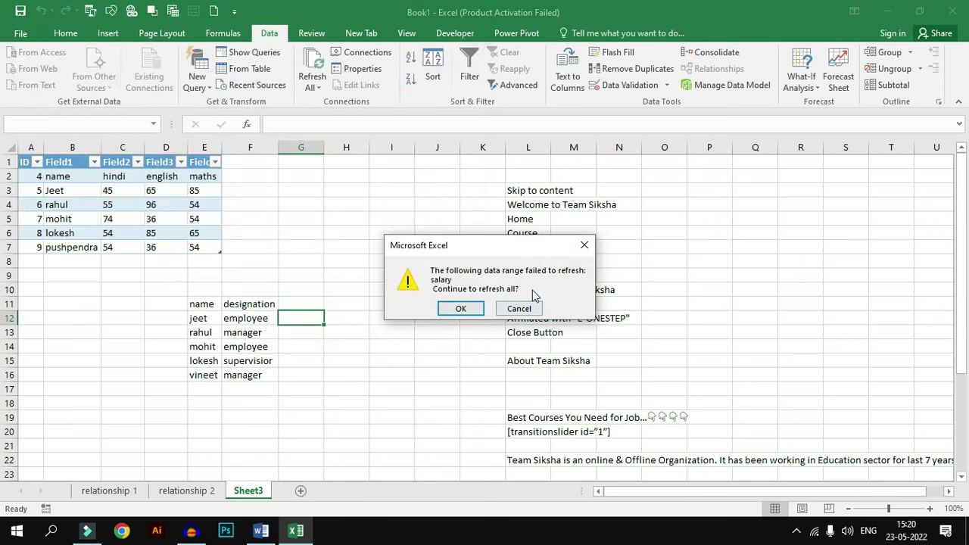
pyautogui.click(584, 246)
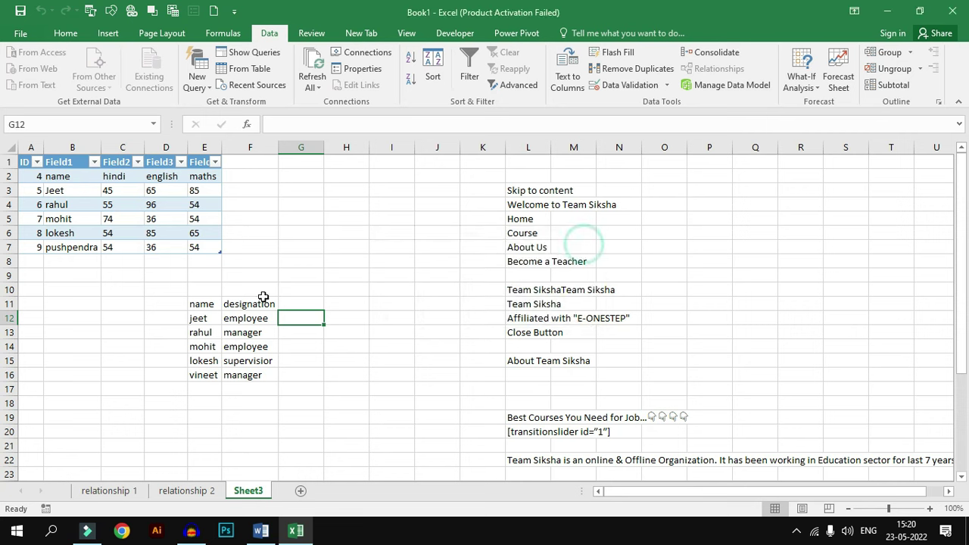
# Step: Turn off 'Prompt for file name on refresh' for the salary range, then Refresh All again
pyautogui.click(362, 70)
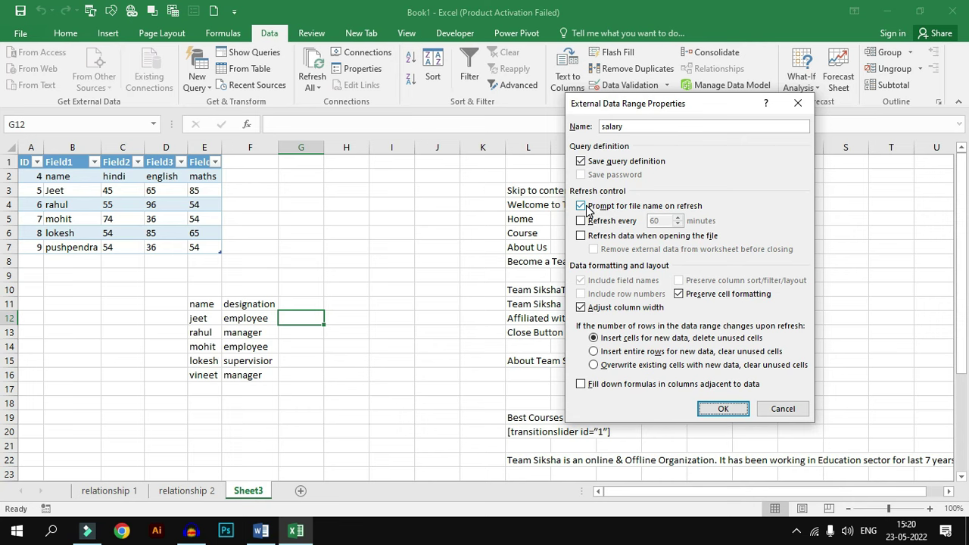
pyautogui.click(588, 210)
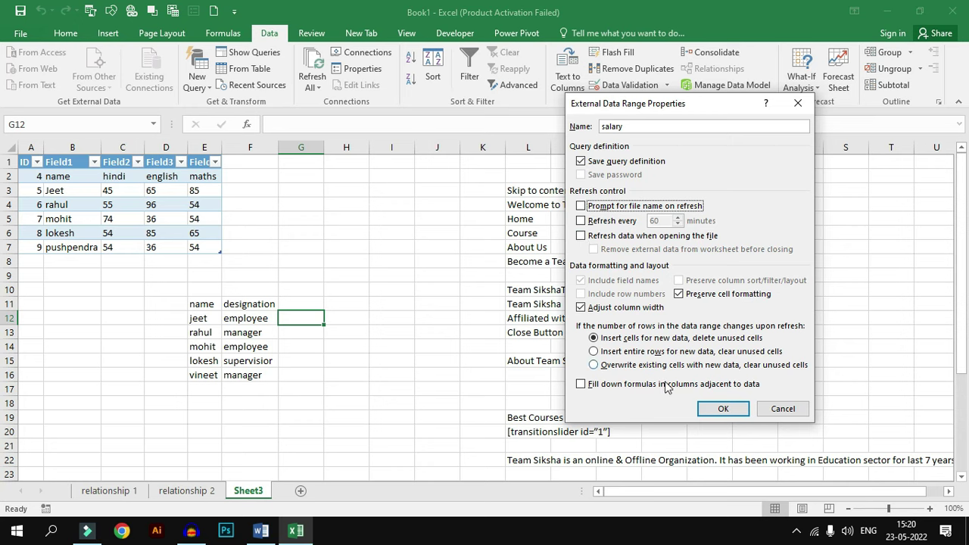
pyautogui.click(721, 413)
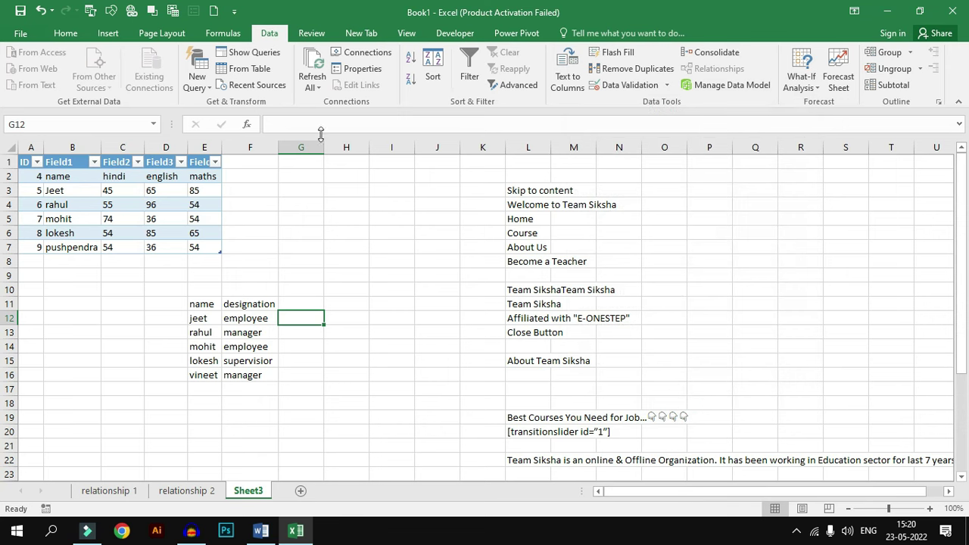
pyautogui.click(318, 88)
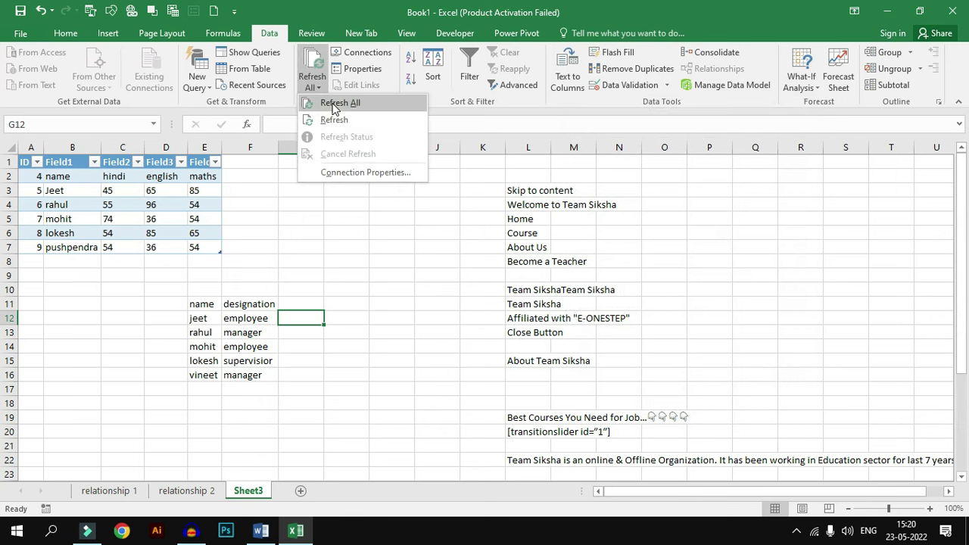
pyautogui.click(340, 103)
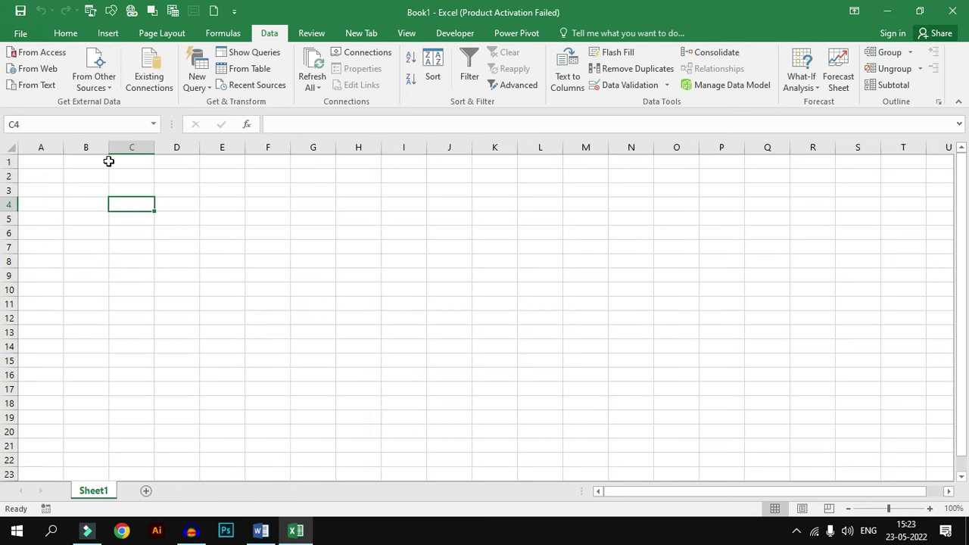
# Step: Import the 'data tab' Access database from the Desktop as a table at cell C4
pyautogui.click(107, 83)
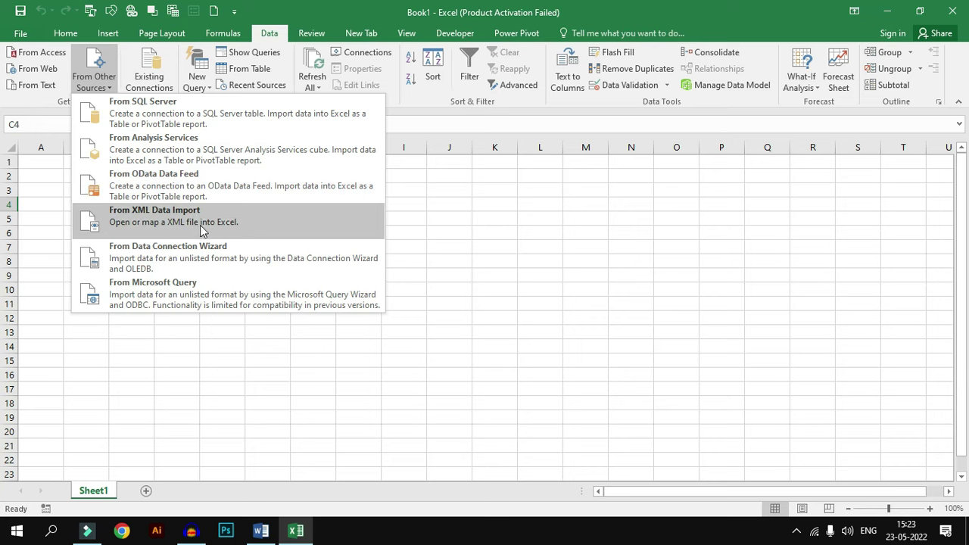
pyautogui.click(206, 344)
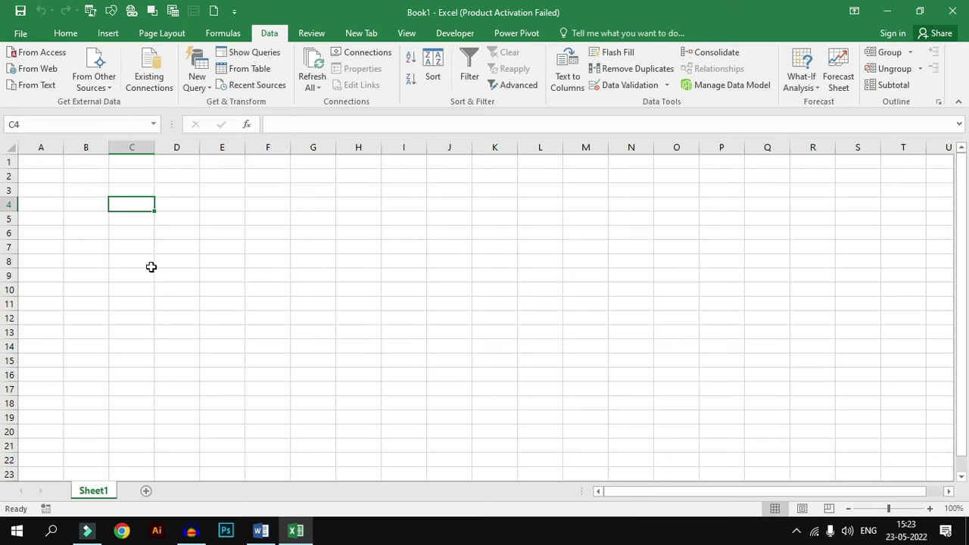
pyautogui.click(51, 58)
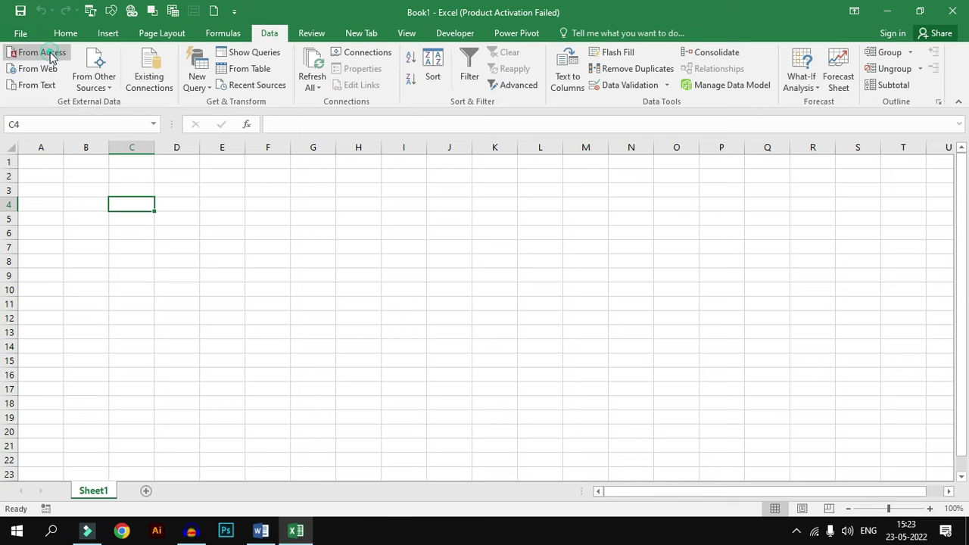
pyautogui.click(61, 197)
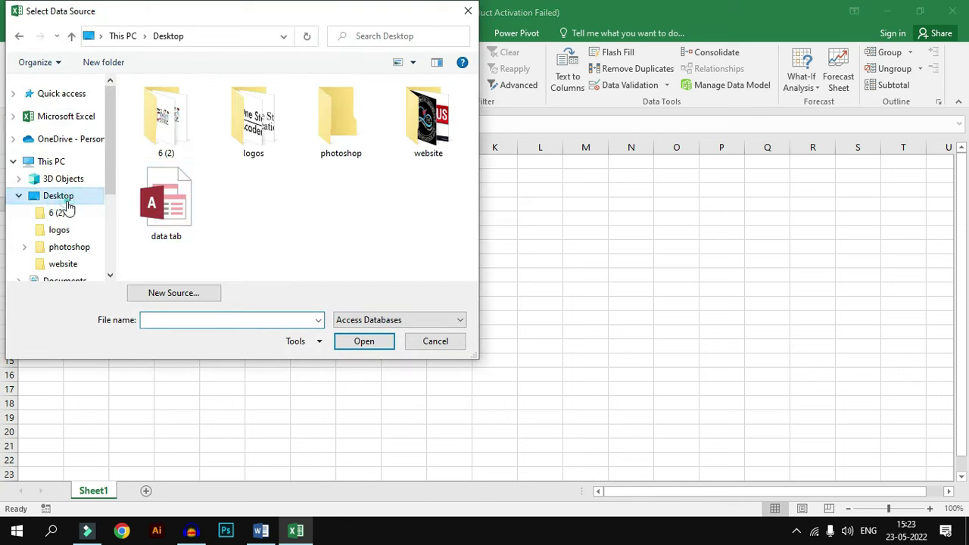
pyautogui.click(165, 200)
pyautogui.click(365, 342)
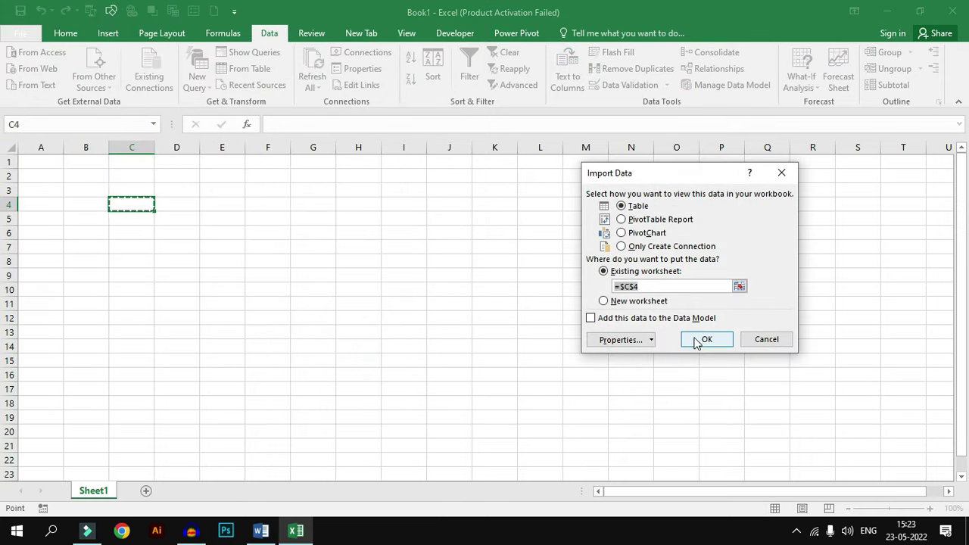
pyautogui.click(697, 342)
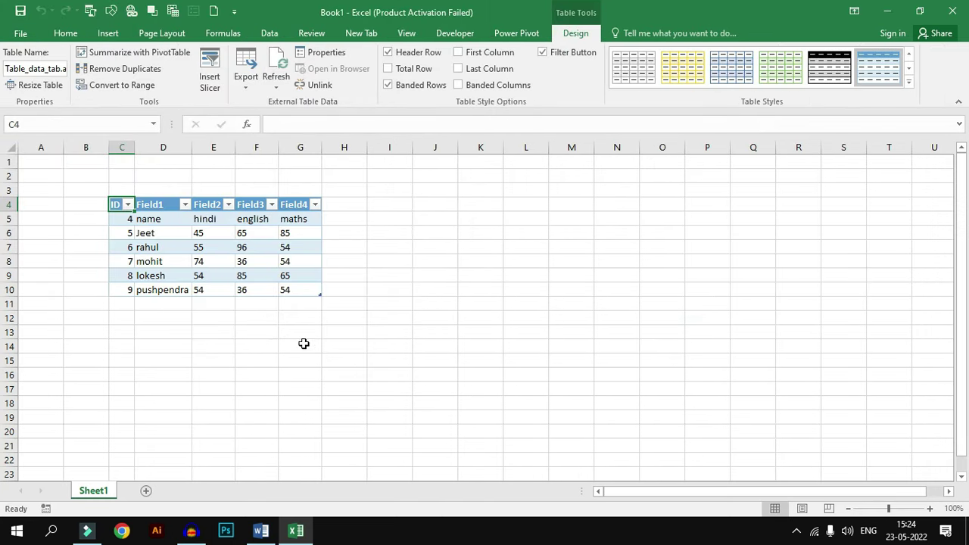
pyautogui.click(269, 34)
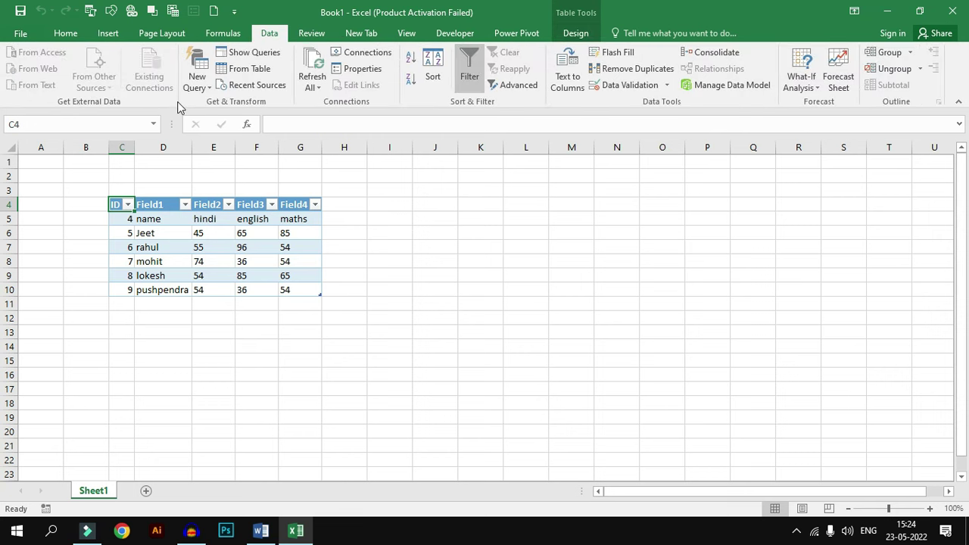
pyautogui.click(256, 252)
pyautogui.click(302, 328)
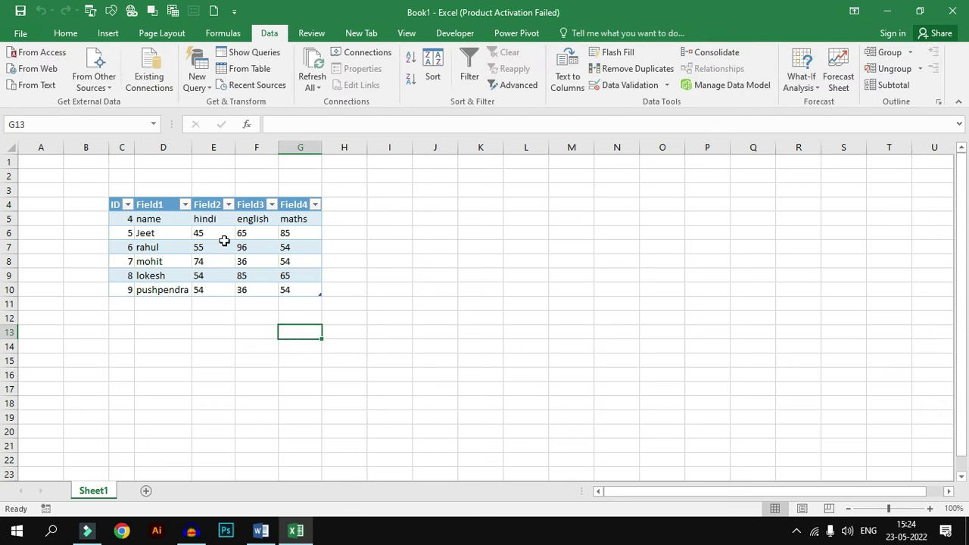
pyautogui.click(150, 79)
pyautogui.moveTo(450, 102); pyautogui.dragTo(604, 106)
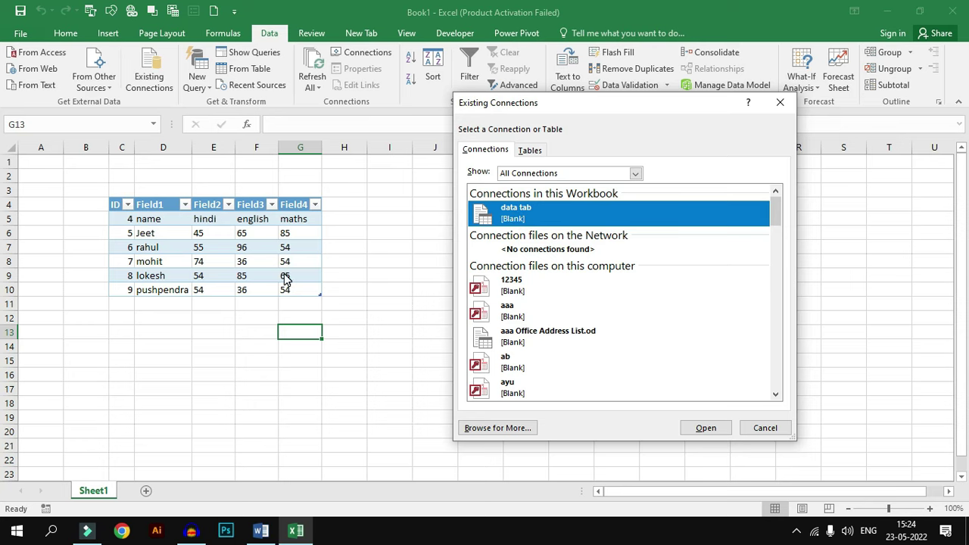
pyautogui.click(762, 428)
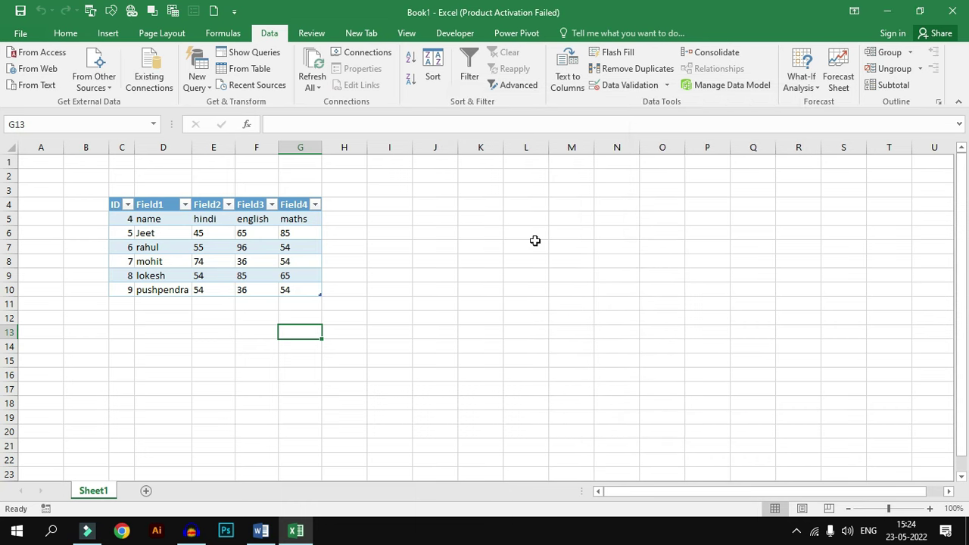
# Step: Start a From Workbook query and import the jeet workbook from the Desktop
pyautogui.click(209, 88)
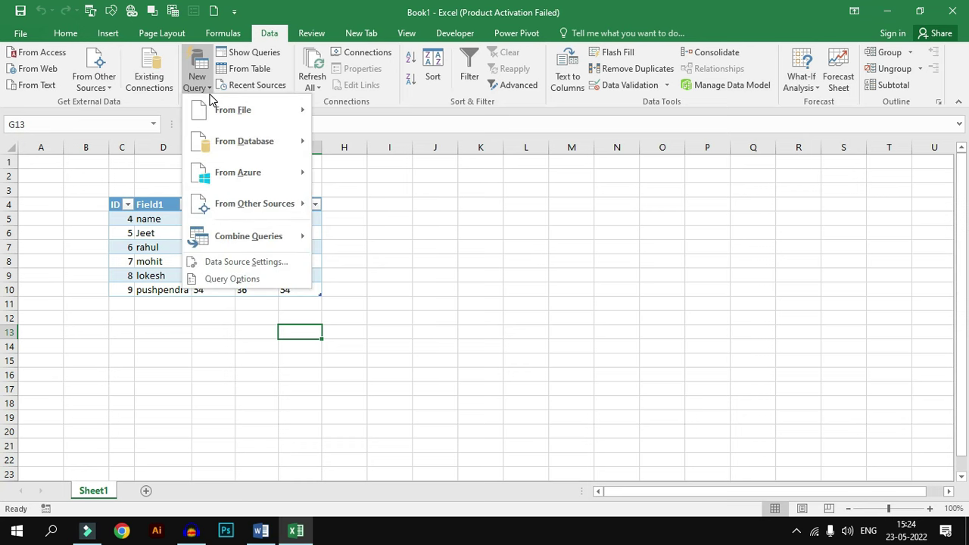
pyautogui.moveTo(212, 109)
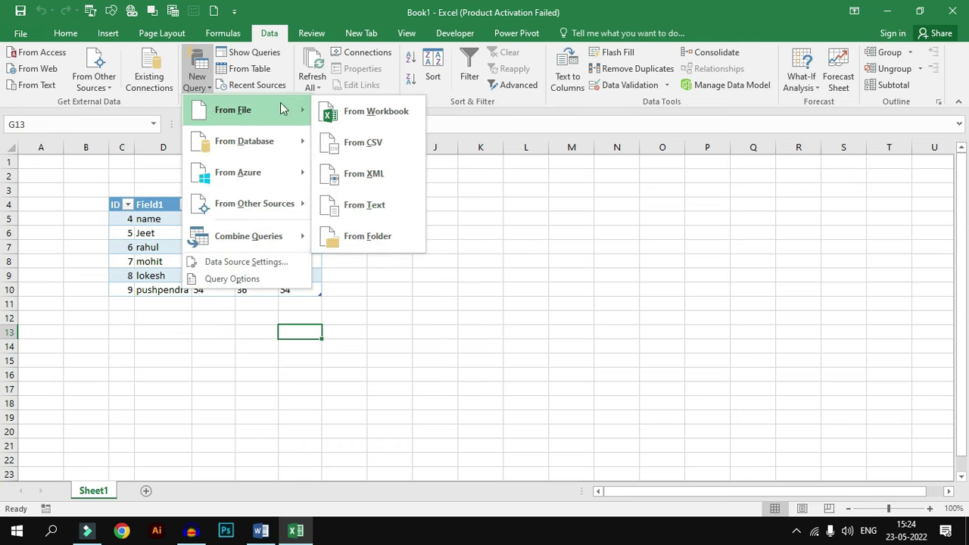
pyautogui.click(369, 113)
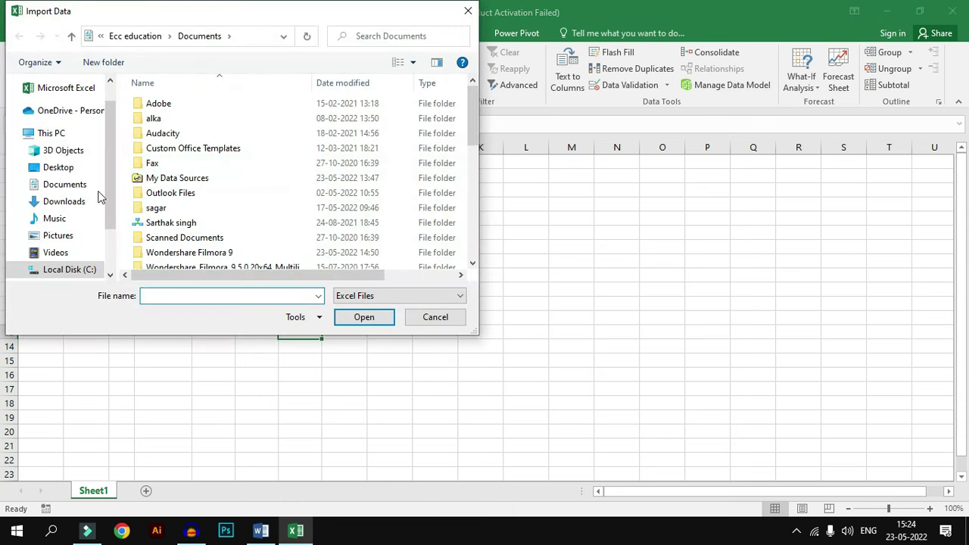
pyautogui.click(59, 168)
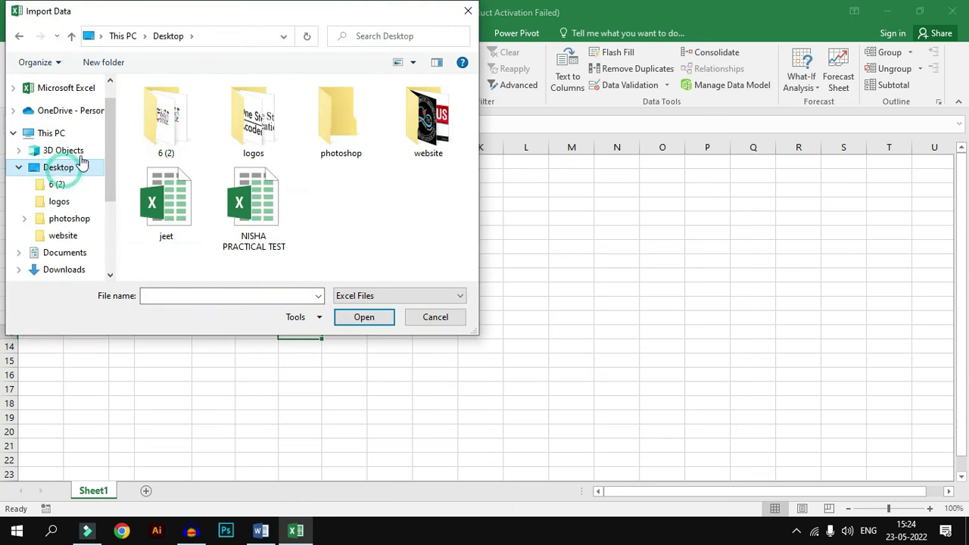
pyautogui.click(173, 198)
pyautogui.click(370, 318)
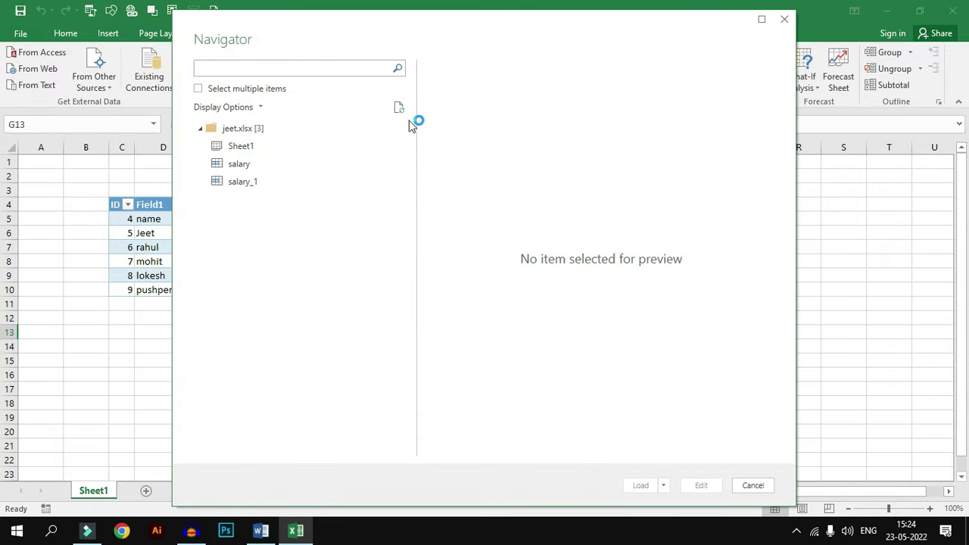
# Step: Preview the Sheet1, salary and salary_1 tables in the Navigator, then load Sheet1
pyautogui.click(240, 147)
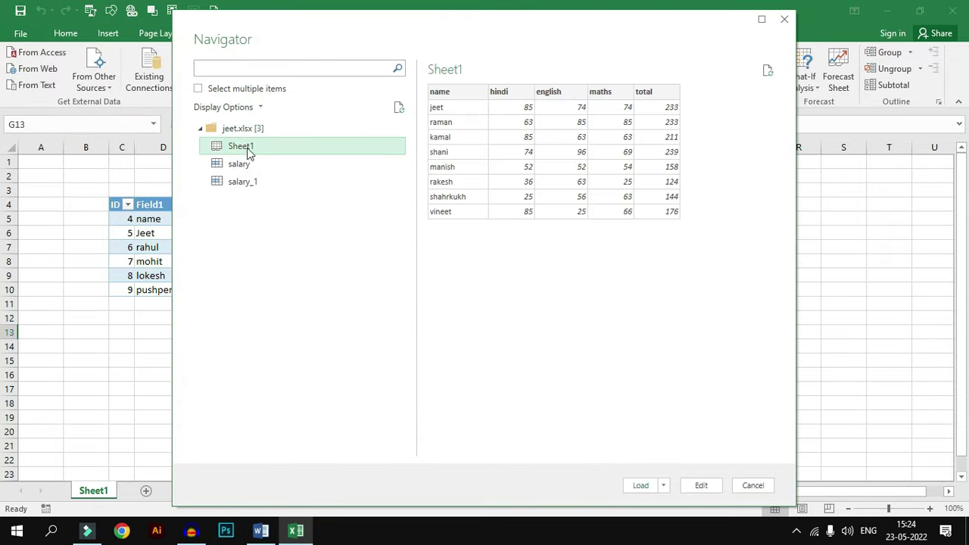
pyautogui.click(242, 167)
pyautogui.click(233, 182)
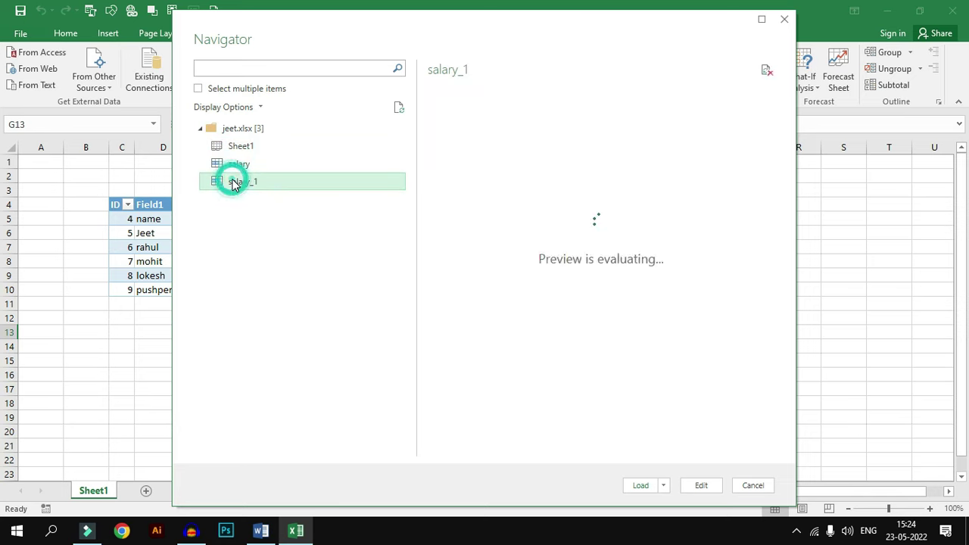
pyautogui.click(246, 146)
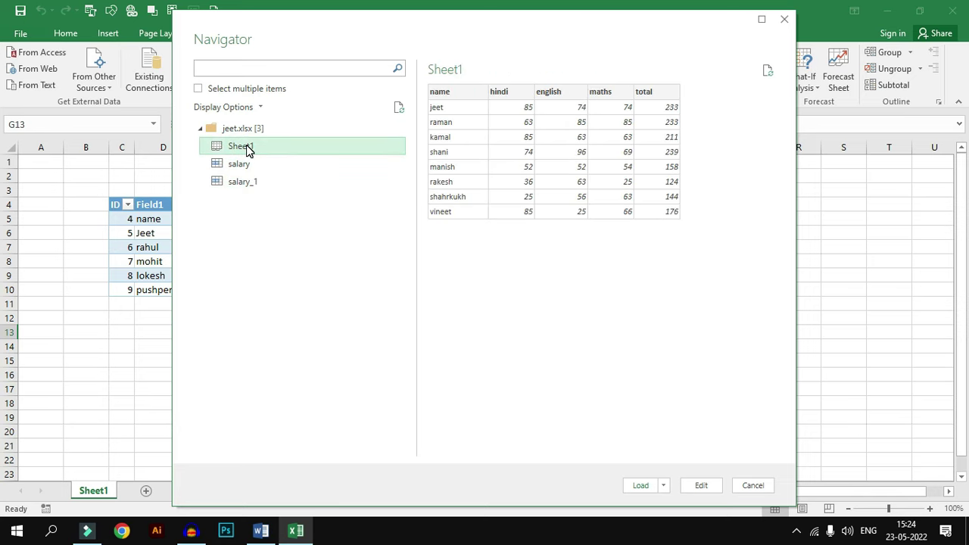
pyautogui.click(640, 486)
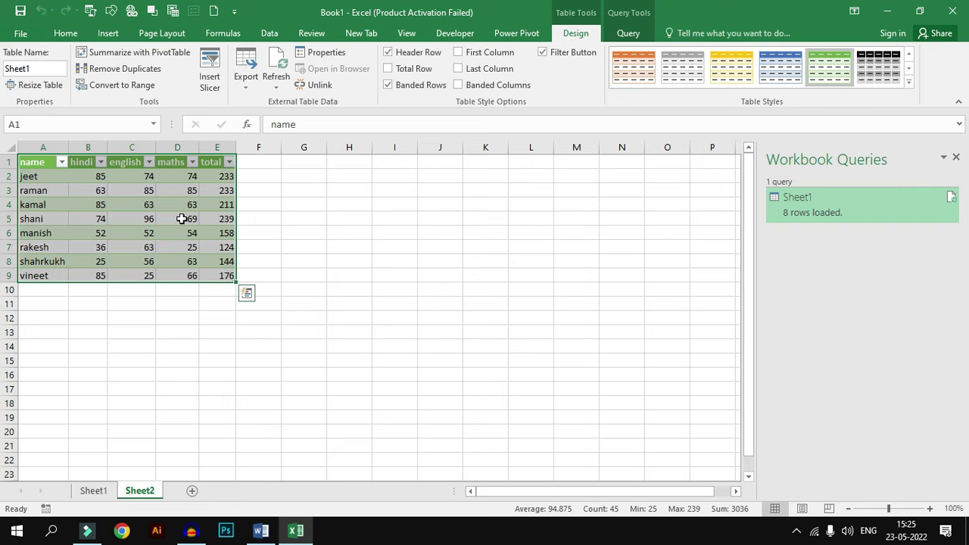
pyautogui.click(269, 34)
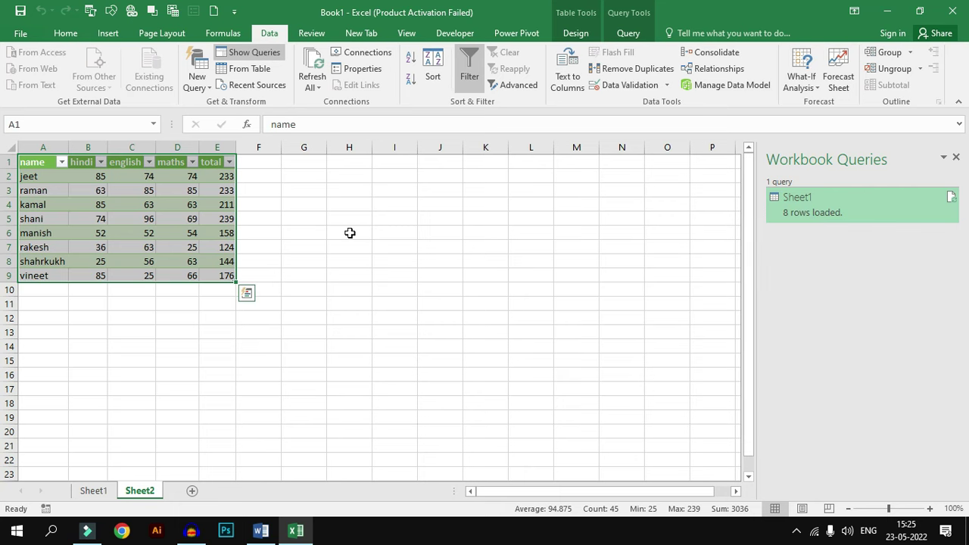
pyautogui.click(956, 158)
pyautogui.click(347, 247)
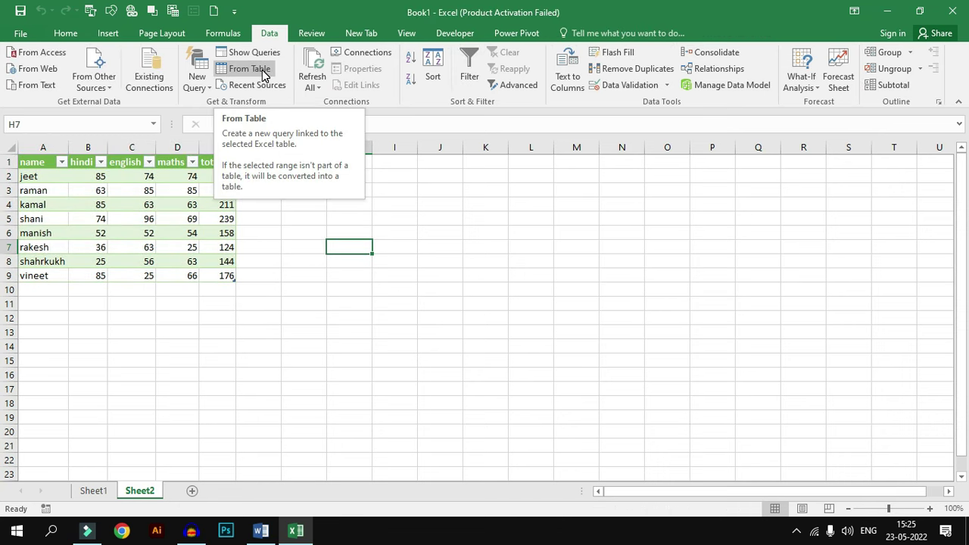
pyautogui.click(135, 207)
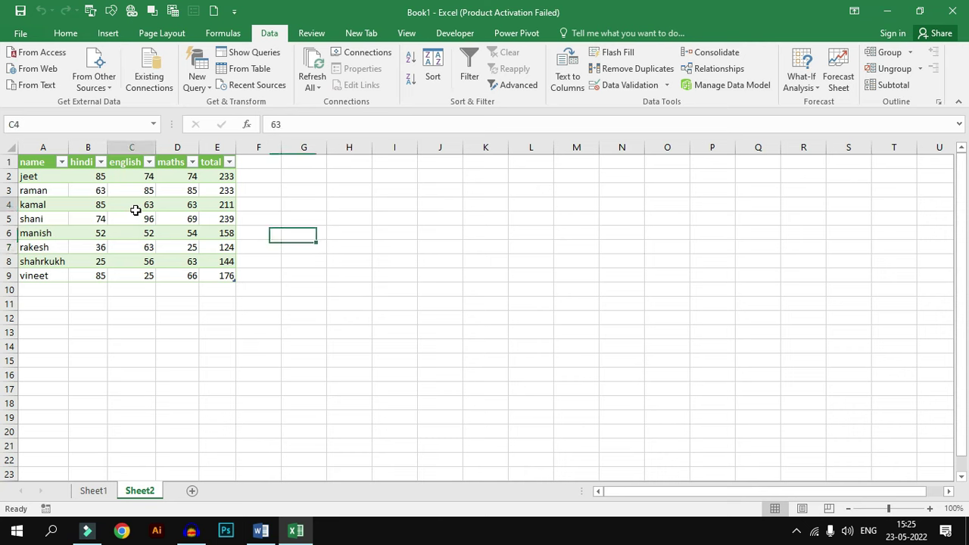
pyautogui.click(256, 68)
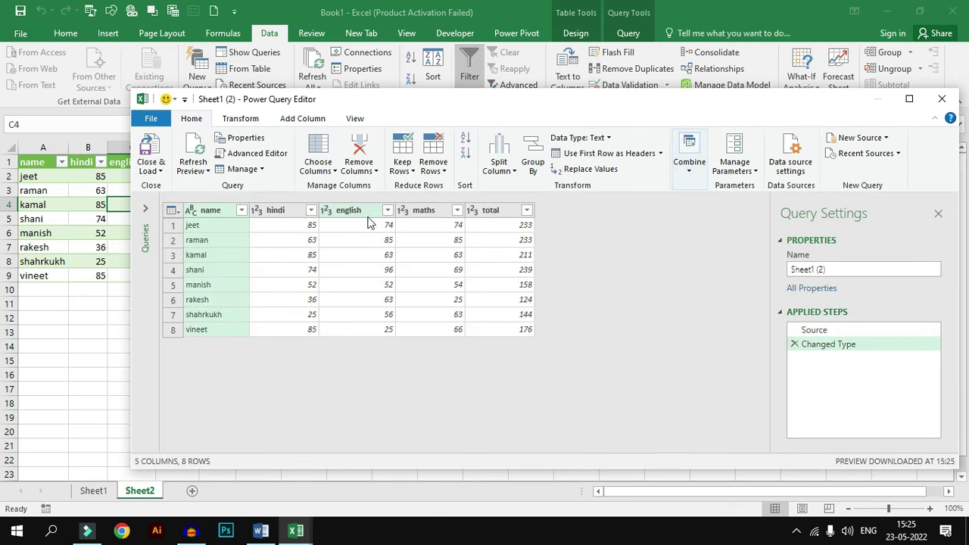
pyautogui.click(342, 224)
pyautogui.click(362, 170)
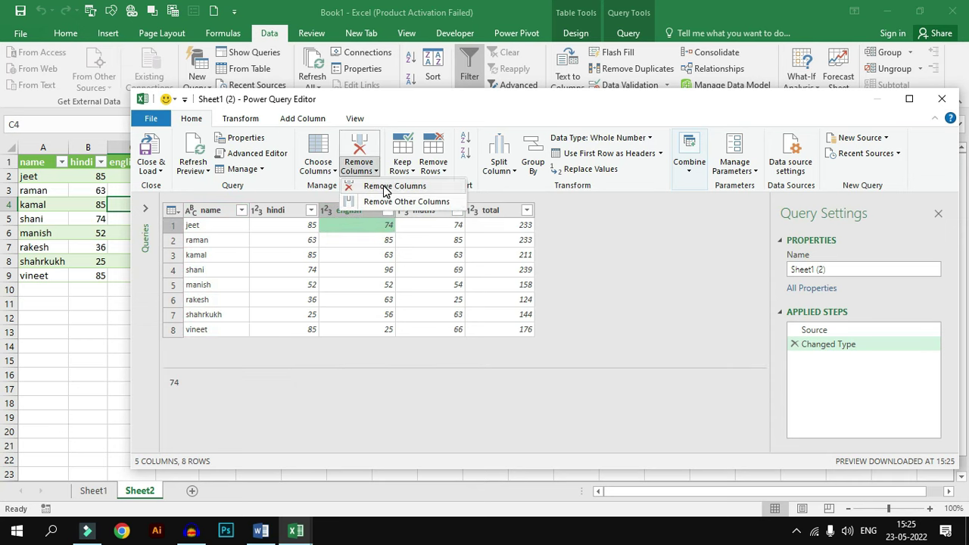
pyautogui.click(386, 188)
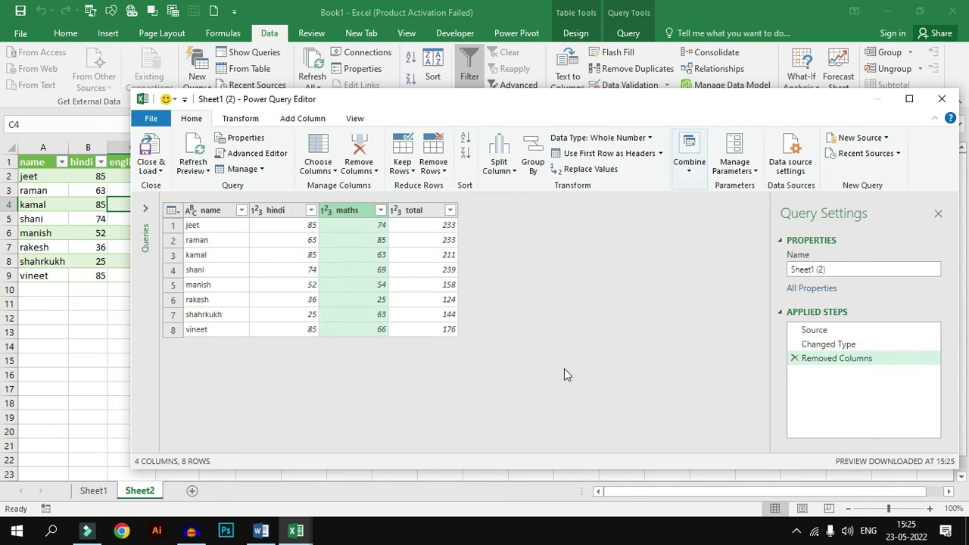
pyautogui.click(795, 359)
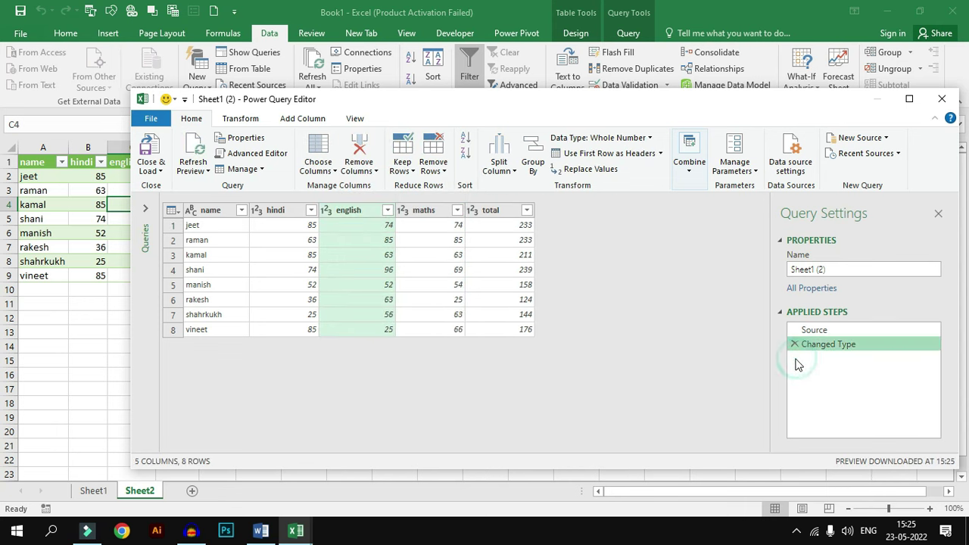
pyautogui.click(326, 169)
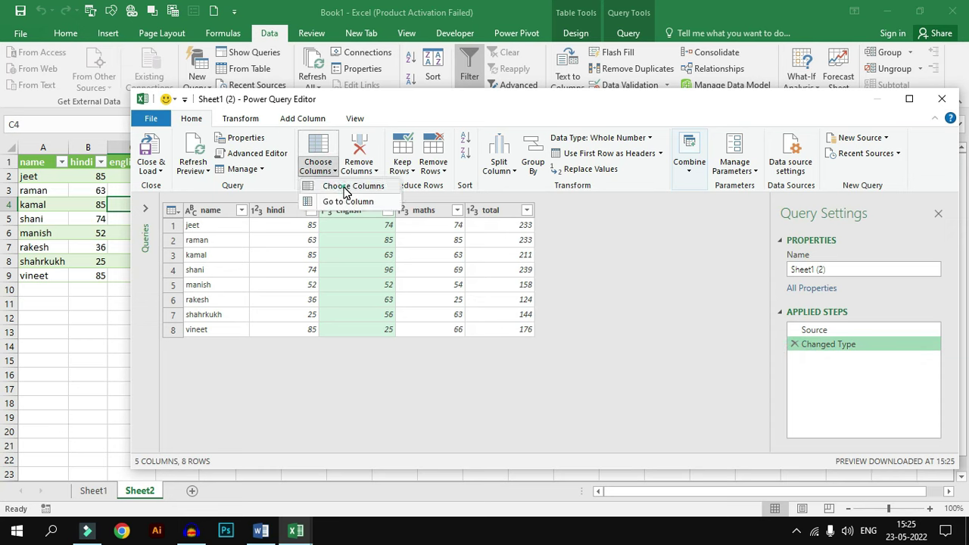
pyautogui.click(345, 188)
pyautogui.click(394, 159)
pyautogui.click(404, 175)
pyautogui.click(409, 189)
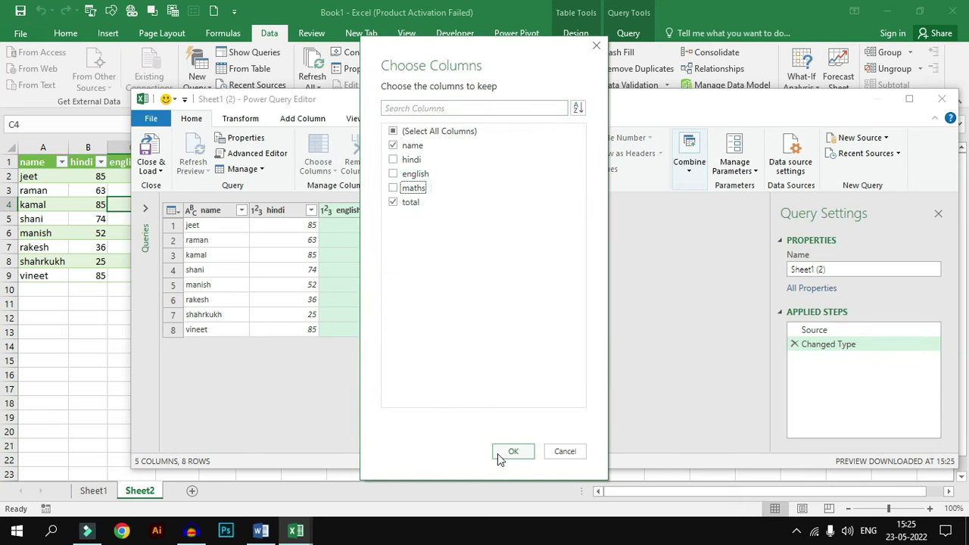
pyautogui.click(501, 452)
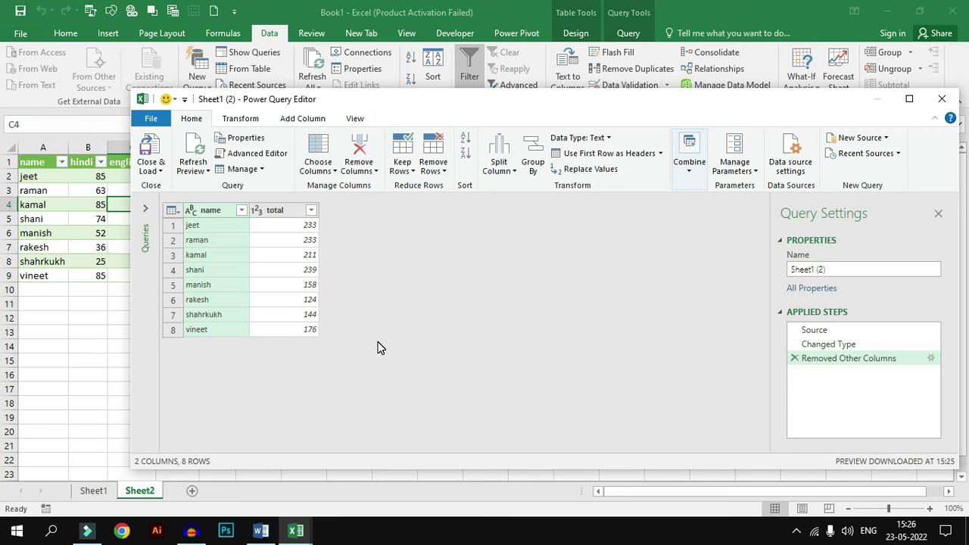
pyautogui.click(795, 359)
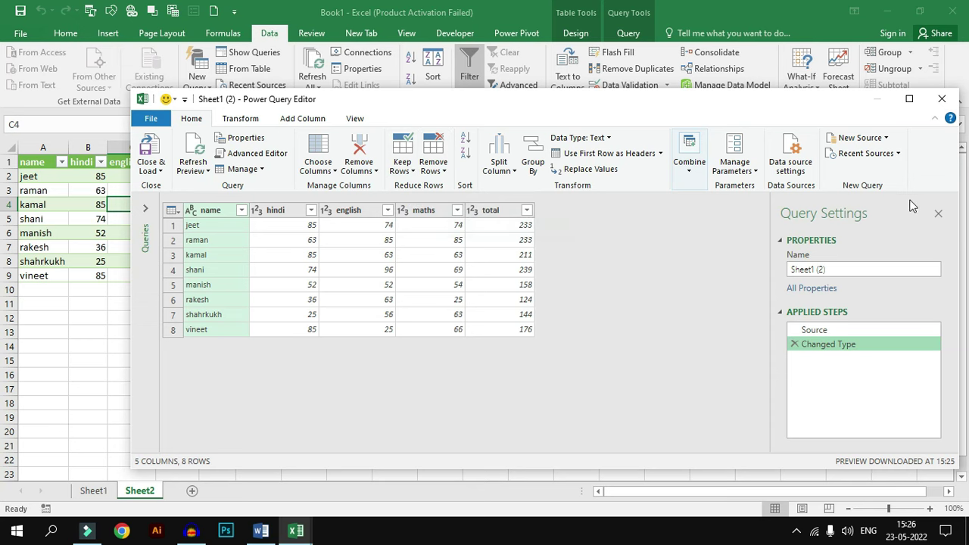
pyautogui.click(946, 101)
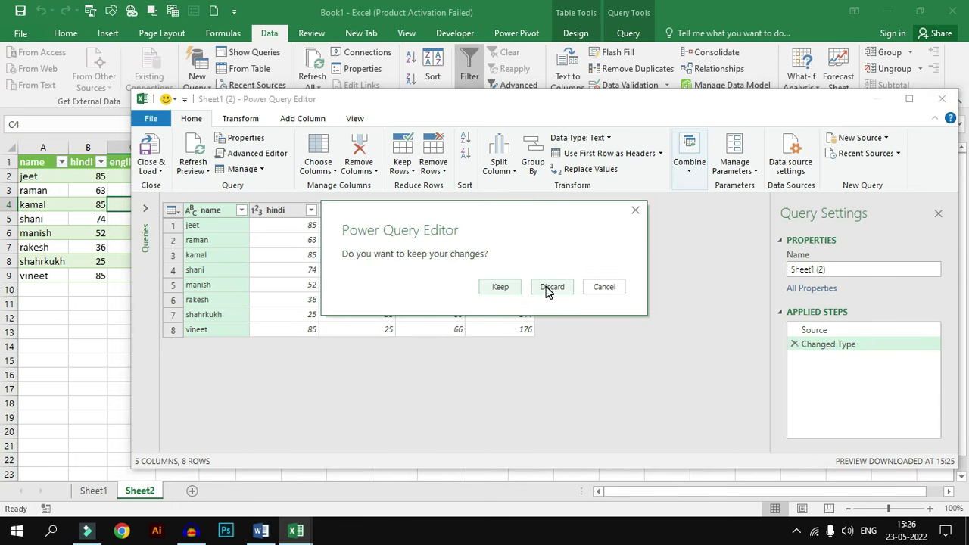
pyautogui.click(550, 288)
pyautogui.click(300, 263)
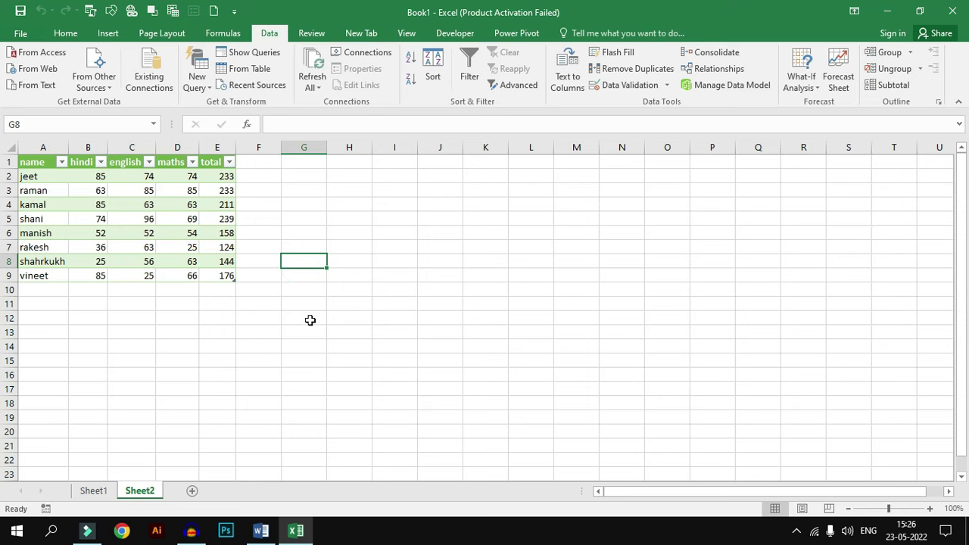
pyautogui.click(258, 85)
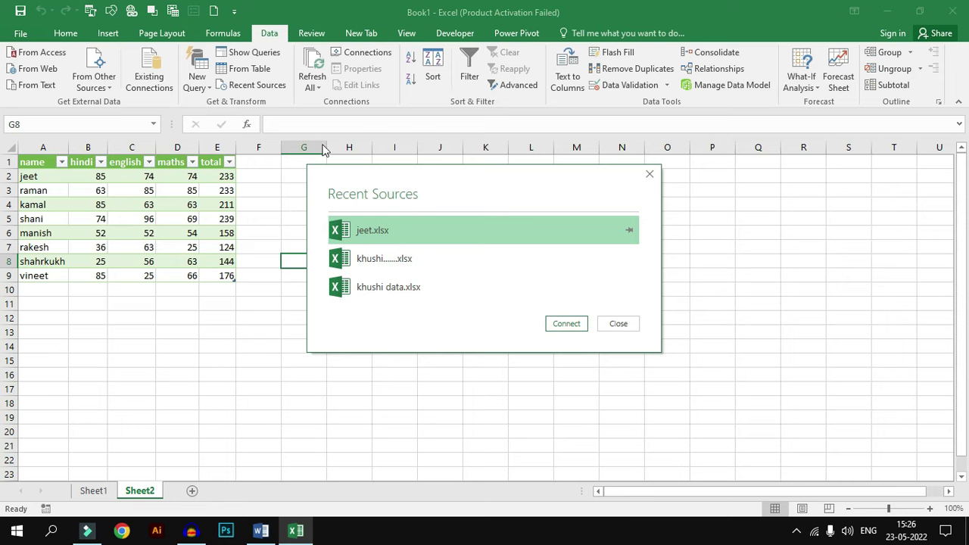
pyautogui.click(623, 326)
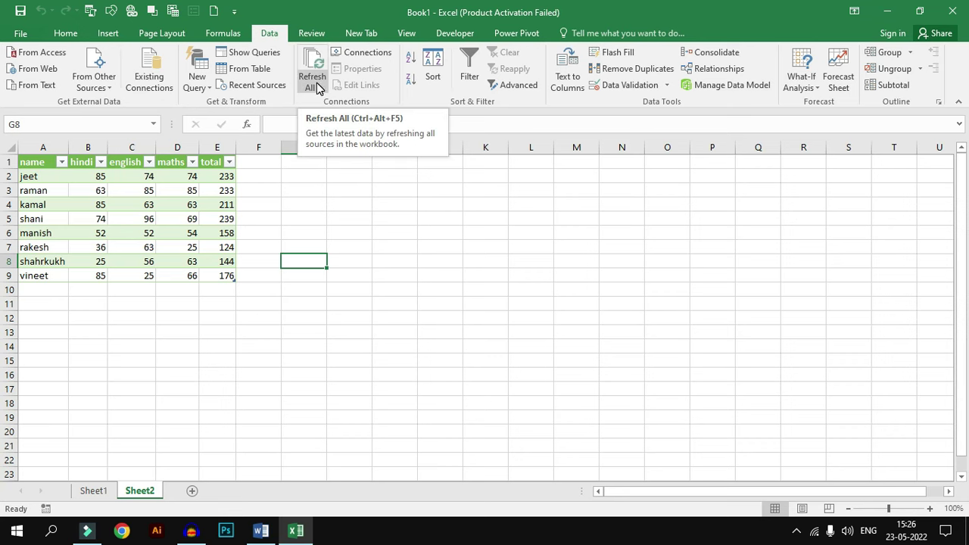
pyautogui.click(209, 232)
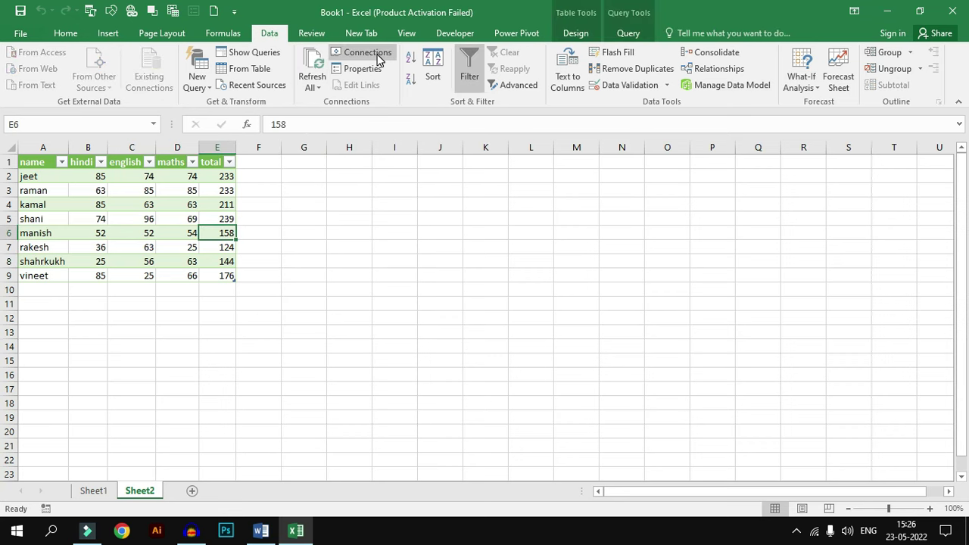
pyautogui.click(376, 56)
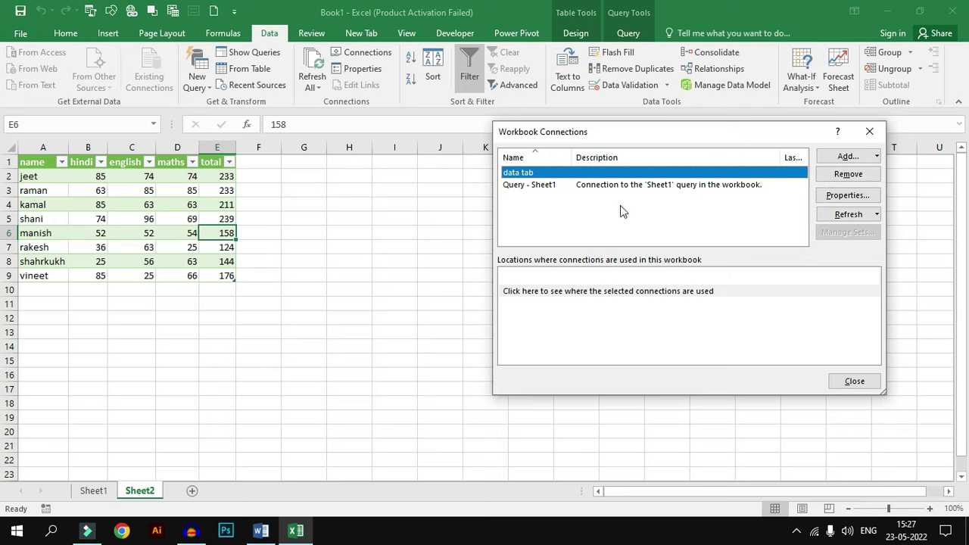
pyautogui.click(855, 383)
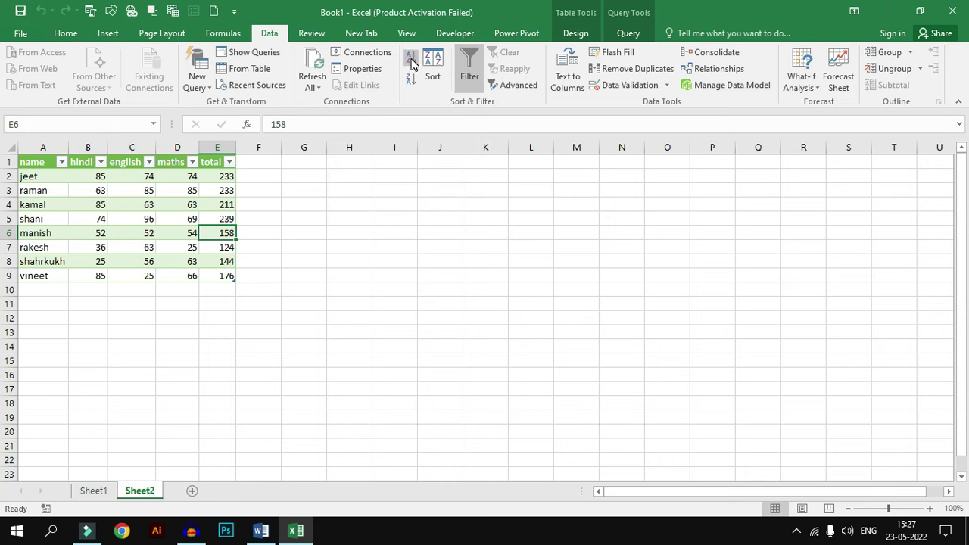
# Step: Fill K4:K13 with a 1-10 series from 1 and 2, sort it descending, then ascending
pyautogui.click(486, 207)
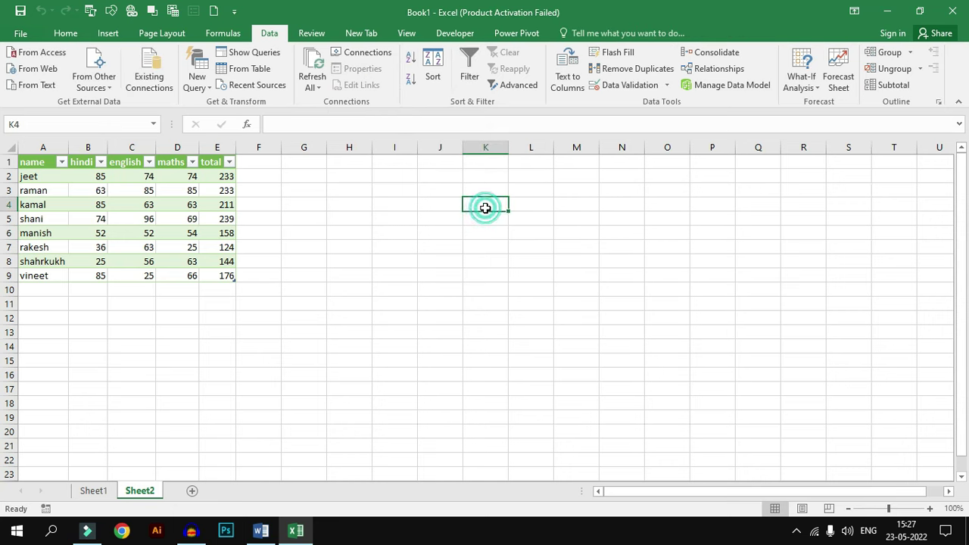
pyautogui.write('1')
pyautogui.press('Return')
pyautogui.write('2')
pyautogui.press('Return')
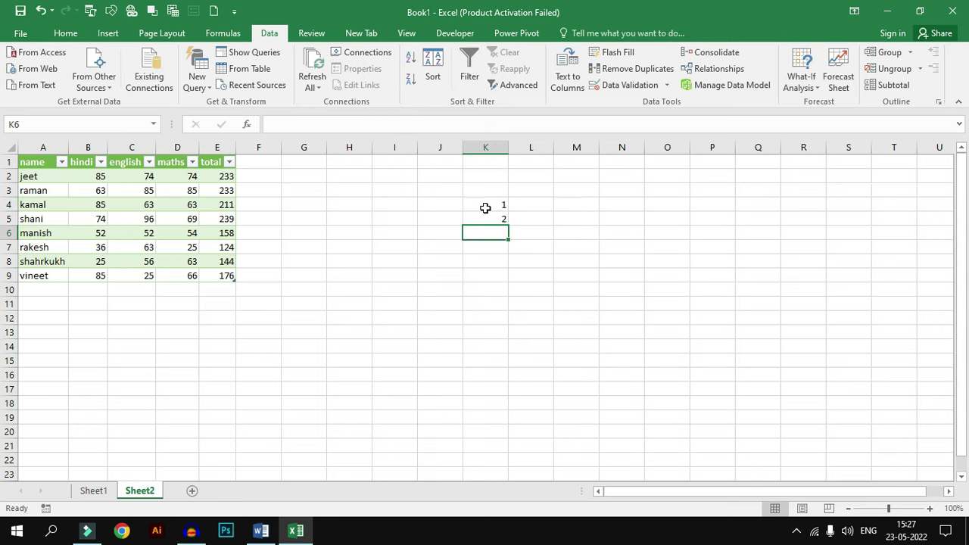
pyautogui.moveTo(485, 207); pyautogui.dragTo(509, 340)
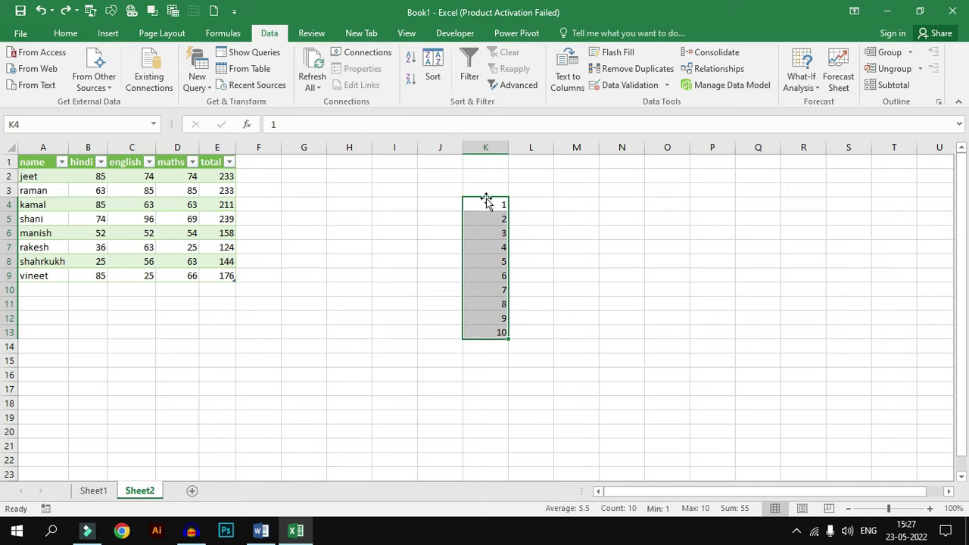
pyautogui.click(412, 78)
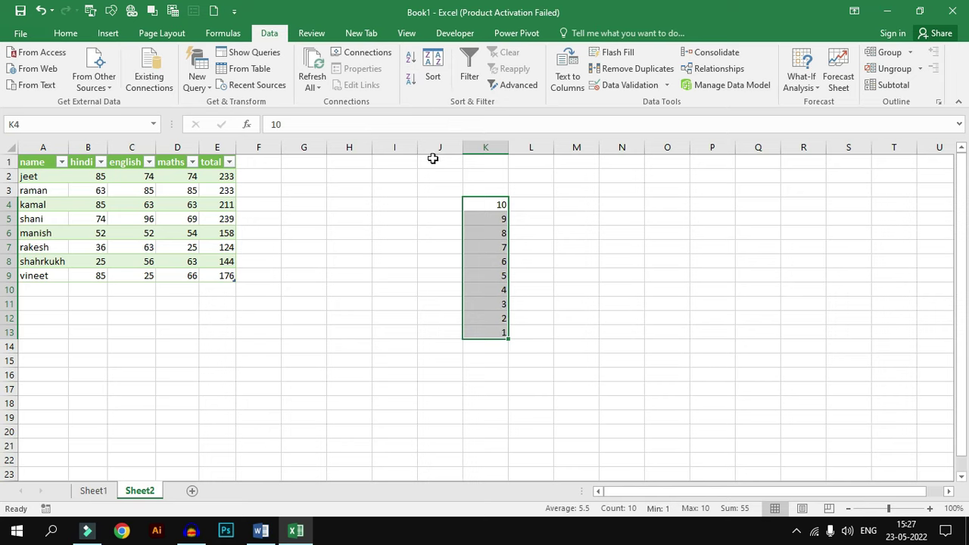
pyautogui.click(412, 60)
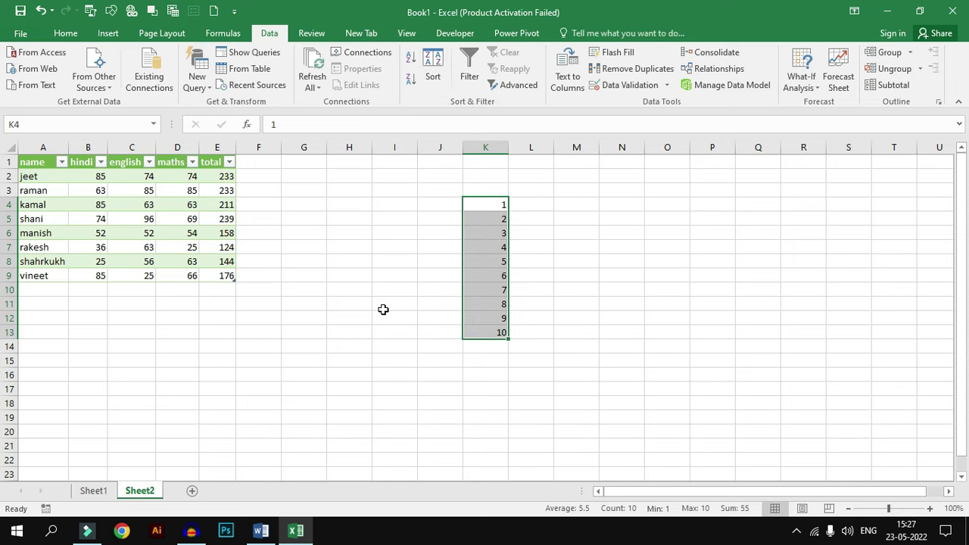
# Step: Enter the 'name' header in M5 with students jeet, raman, kamal, sh and rahul below
pyautogui.click(572, 222)
pyautogui.write('name')
pyautogui.press('Return')
pyautogui.write('jeet')
pyautogui.press('Return')
pyautogui.write('raman')
pyautogui.press('Return')
pyautogui.write('kamal')
pyautogui.press('Return')
pyautogui.write('sh')
pyautogui.press('Return')
pyautogui.write('rahul')
pyautogui.press('Return')
# Step: Add the hindi, english and maths headers in N5:P5
pyautogui.press('Right')
pyautogui.press('Up')
pyautogui.press('Up')
pyautogui.press('Up')
pyautogui.press('Up')
pyautogui.press('Up')
pyautogui.press('Up')
pyautogui.write('hind')
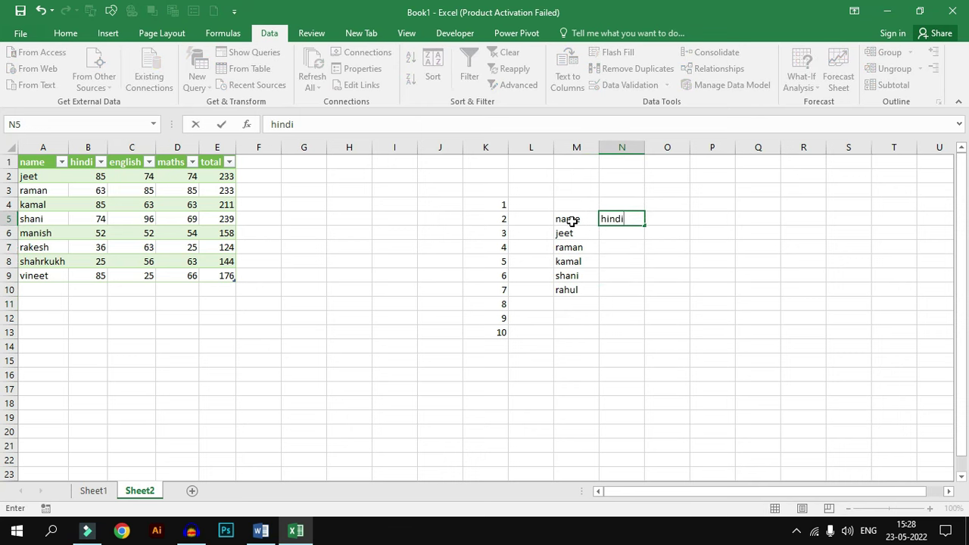
pyautogui.press('Tab')
pyautogui.write('eng')
pyautogui.press('Tab')
pyautogui.write('maths')
pyautogui.press('Return')
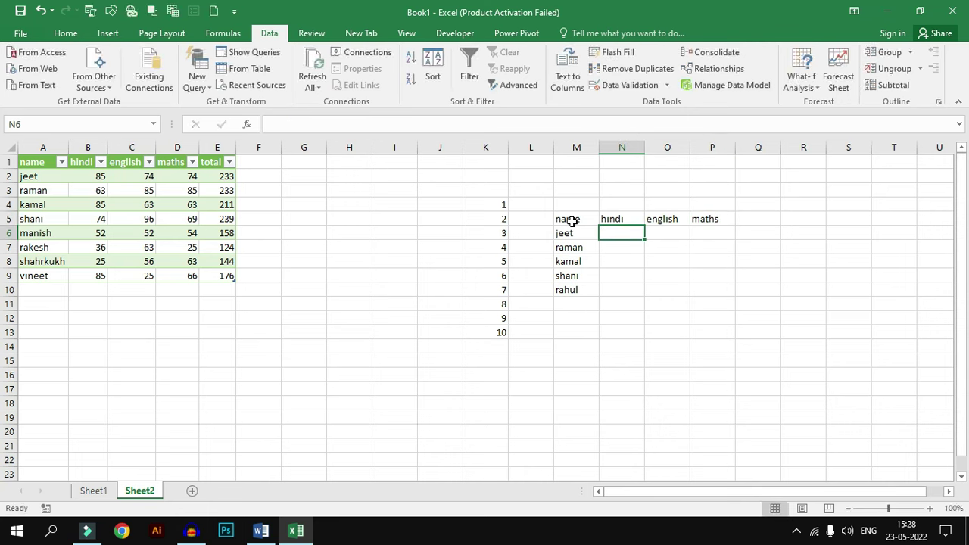
# Step: Enter the hindi marks 85, 63, 96, 54 and 63 in column N
pyautogui.write('85')
pyautogui.press('Return')
pyautogui.write('6354')
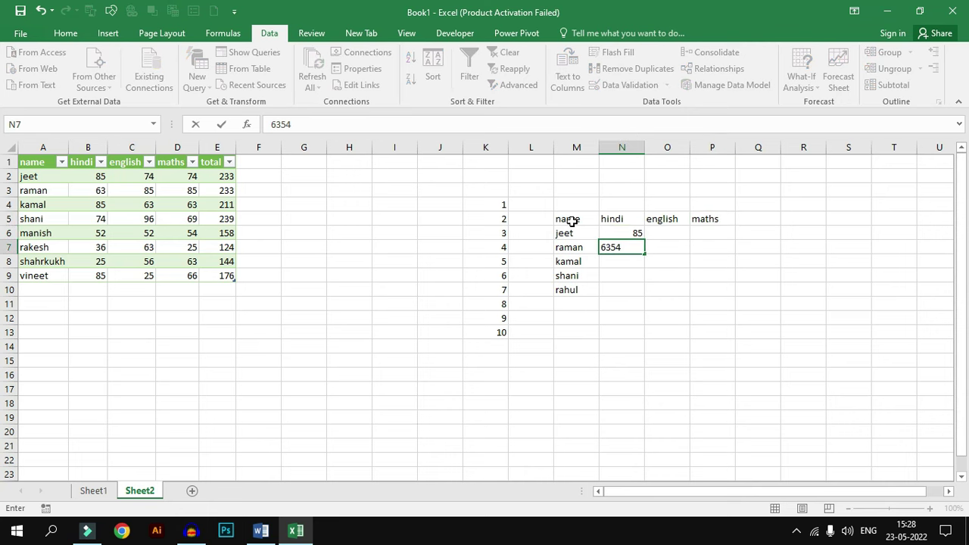
pyautogui.press('BackSpace')
pyautogui.press('BackSpace')
pyautogui.press('Return')
pyautogui.write('96')
pyautogui.press('Return')
pyautogui.write('54')
pyautogui.press('Return')
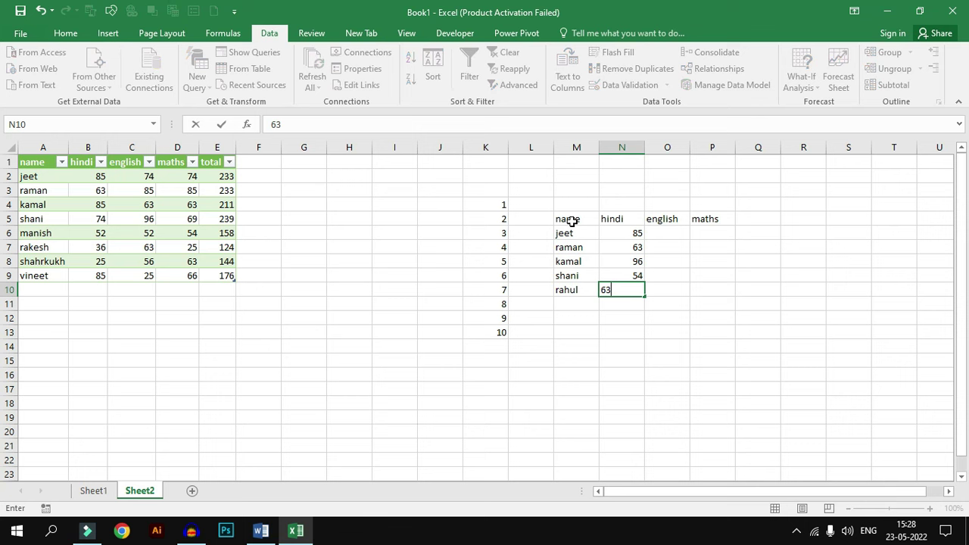
pyautogui.press('Return')
# Step: Enter english marks 65, 32, 85, 96, 35 and maths marks 54, 85, 25, 63, 47, then select M6:P10
pyautogui.press('Right')
pyautogui.press('Up')
pyautogui.press('Up')
pyautogui.press('Up')
pyautogui.press('Up')
pyautogui.press('Up')
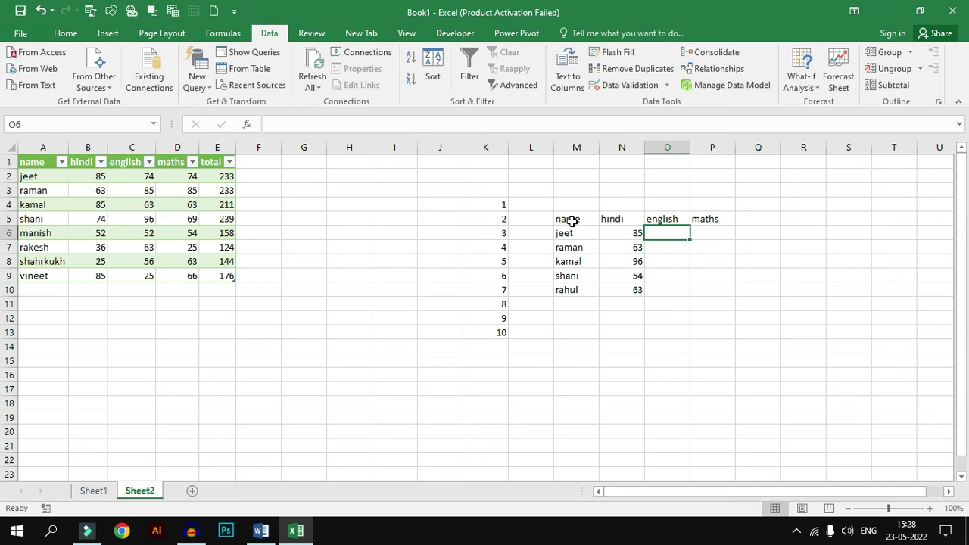
pyautogui.write('65 32 85 96 35')
pyautogui.press('Right')
pyautogui.press('Up')
pyautogui.press('Up')
pyautogui.press('Up')
pyautogui.press('Up')
pyautogui.write('54 85 25')
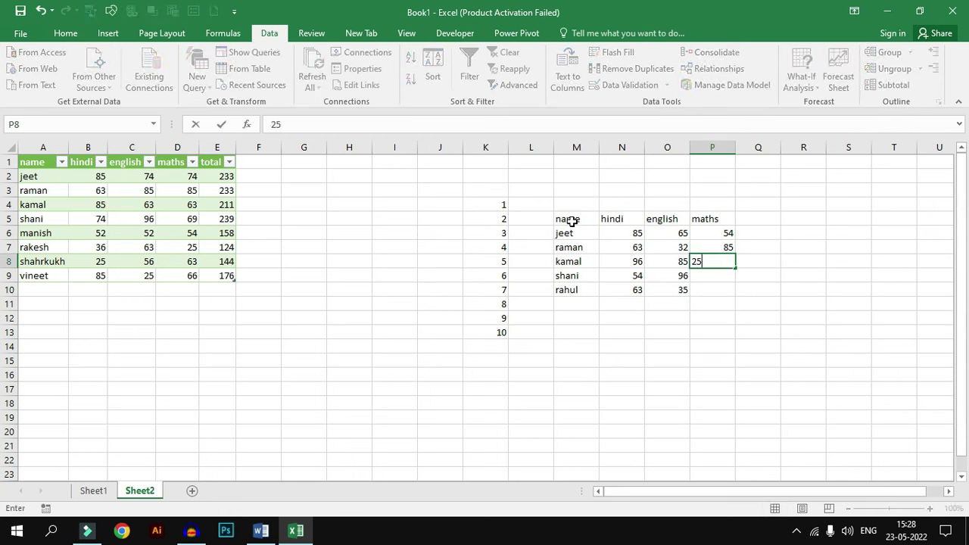
pyautogui.write(' 63')
pyautogui.press('Return')
pyautogui.write('47')
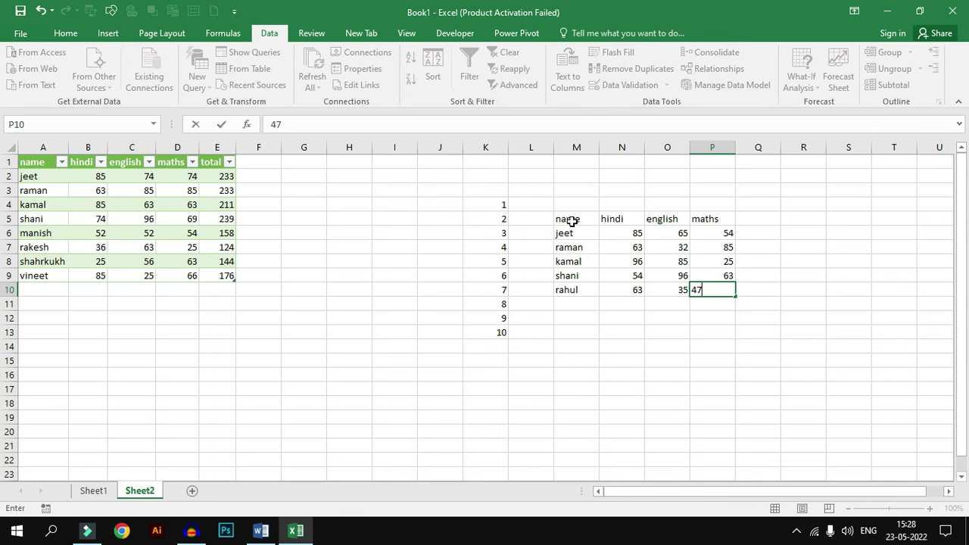
pyautogui.press('Return')
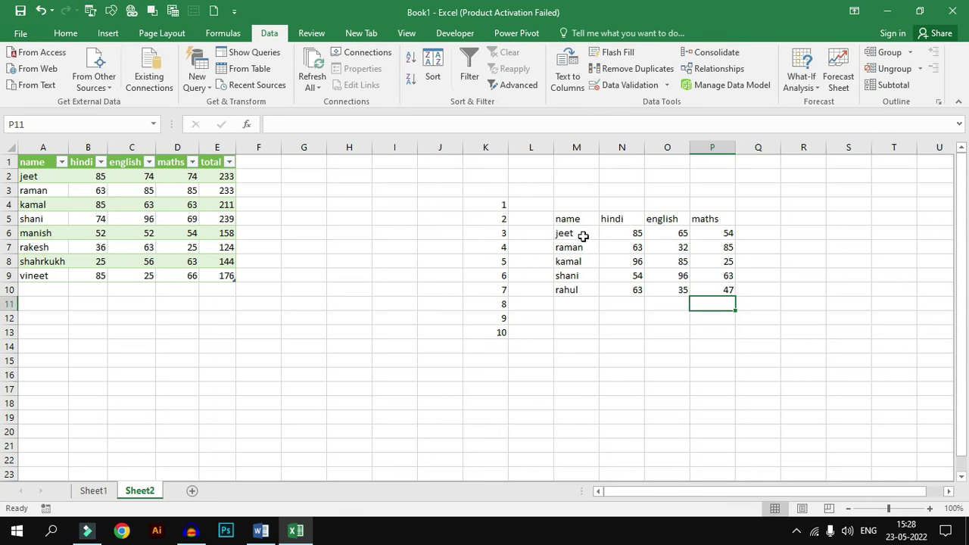
pyautogui.moveTo(582, 234); pyautogui.dragTo(698, 290)
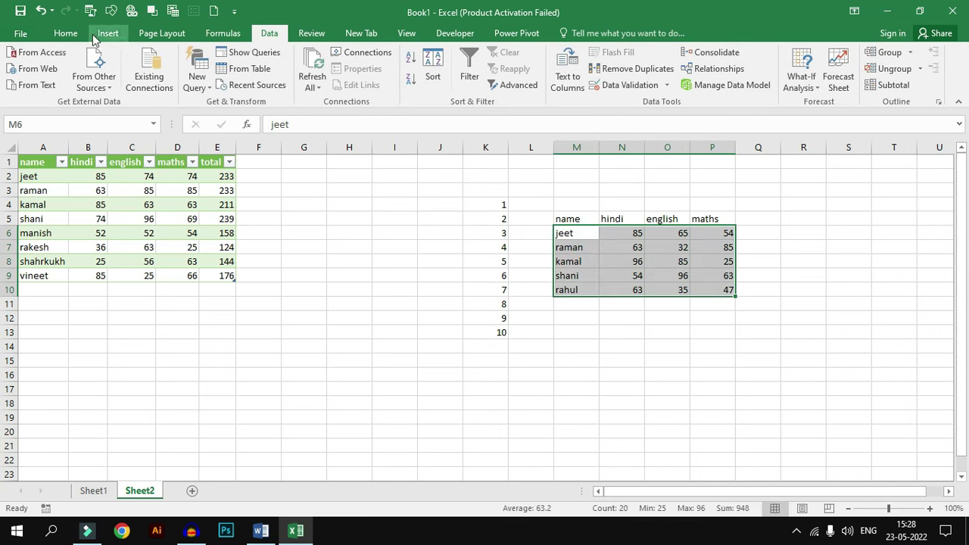
# Step: Give the selected student rows M6:P10 a yellow fill with red text
pyautogui.click(65, 33)
pyautogui.click(215, 79)
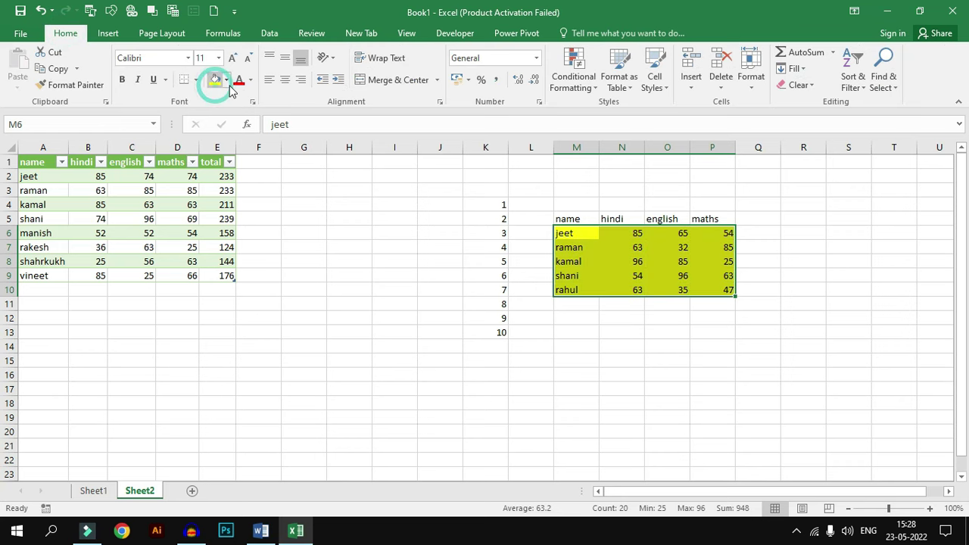
pyautogui.click(239, 81)
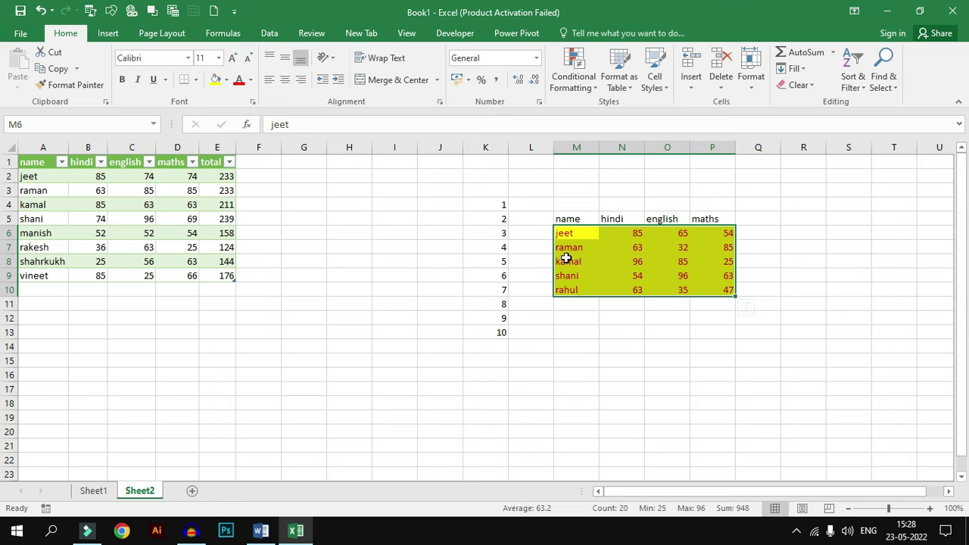
# Step: Recolour the raman and kamal rows with a green fill and blue text
pyautogui.moveTo(566, 250); pyautogui.dragTo(699, 265)
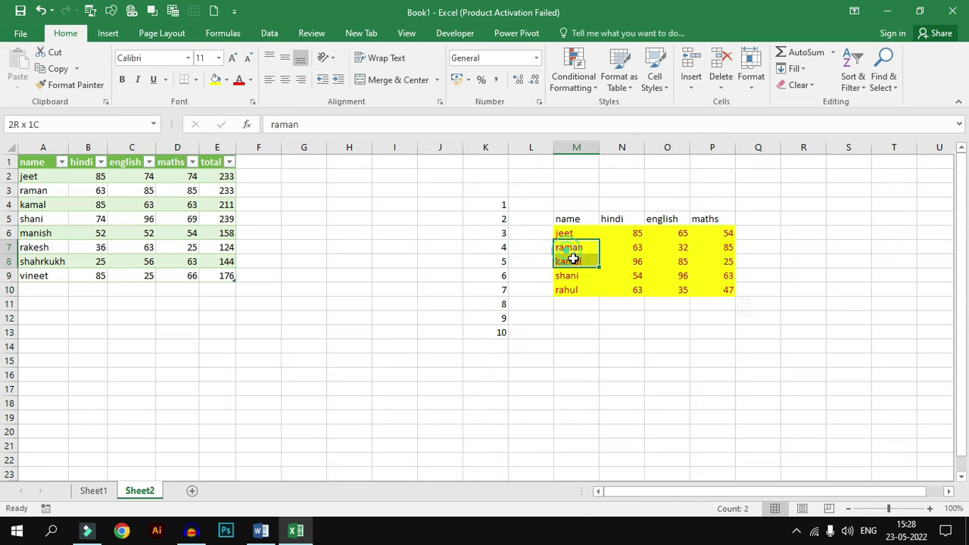
pyautogui.click(226, 79)
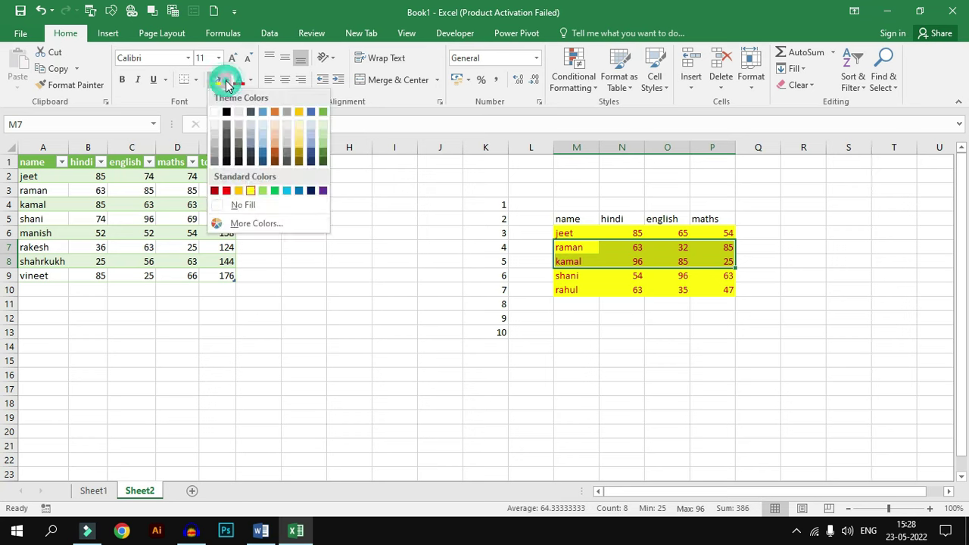
pyautogui.click(276, 192)
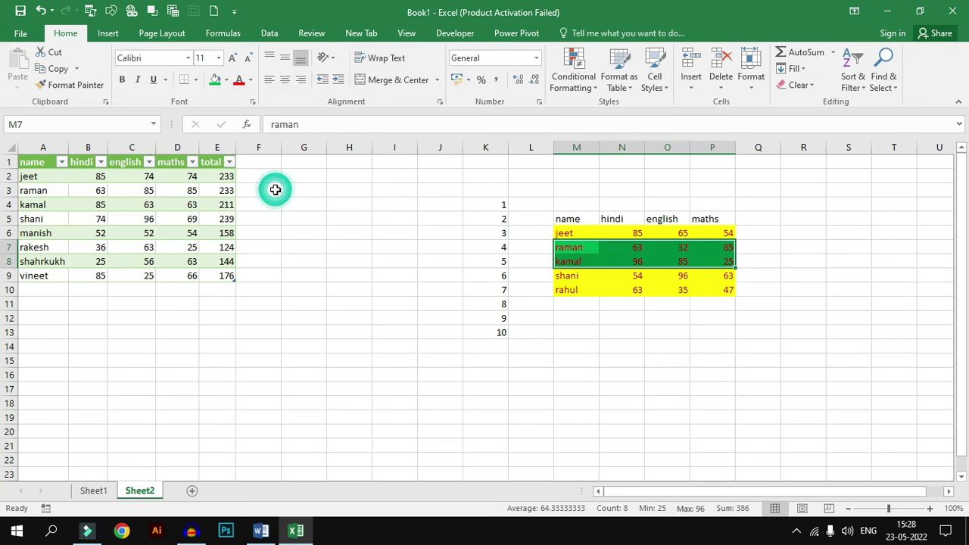
pyautogui.click(252, 80)
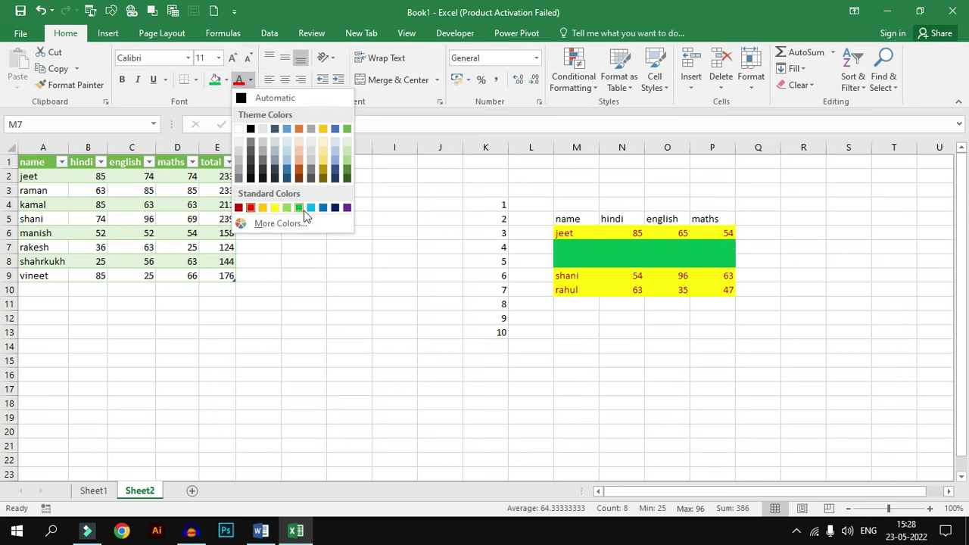
pyautogui.click(328, 210)
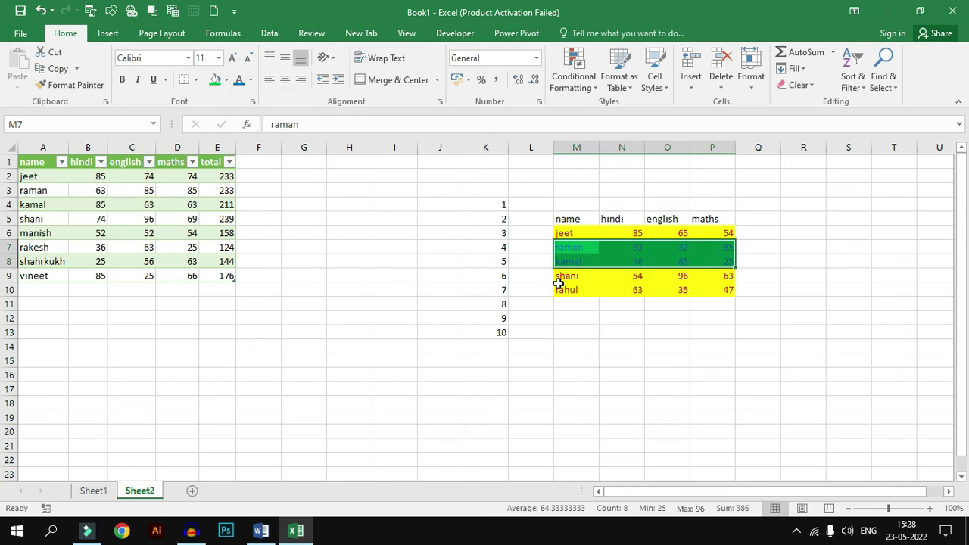
pyautogui.moveTo(567, 231); pyautogui.dragTo(696, 289)
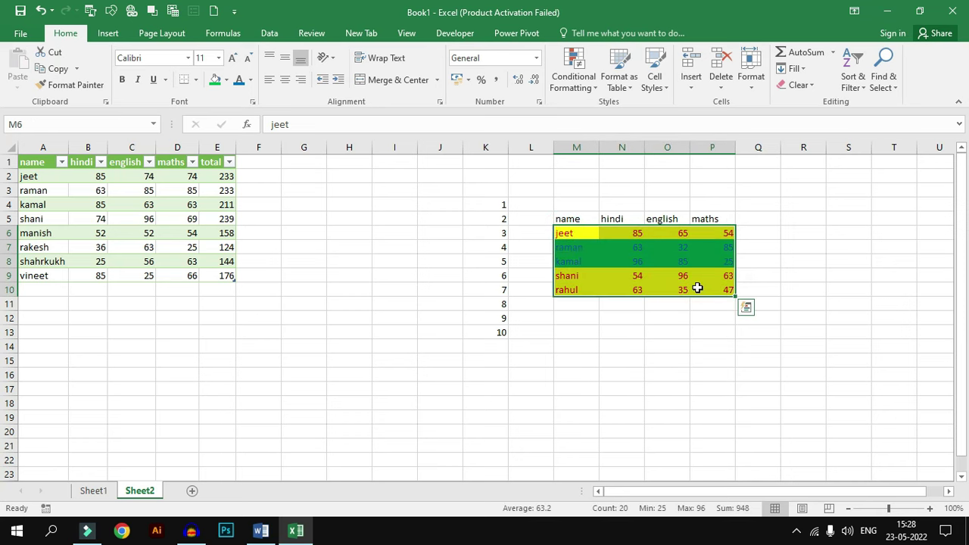
pyautogui.moveTo(581, 220); pyautogui.dragTo(703, 287)
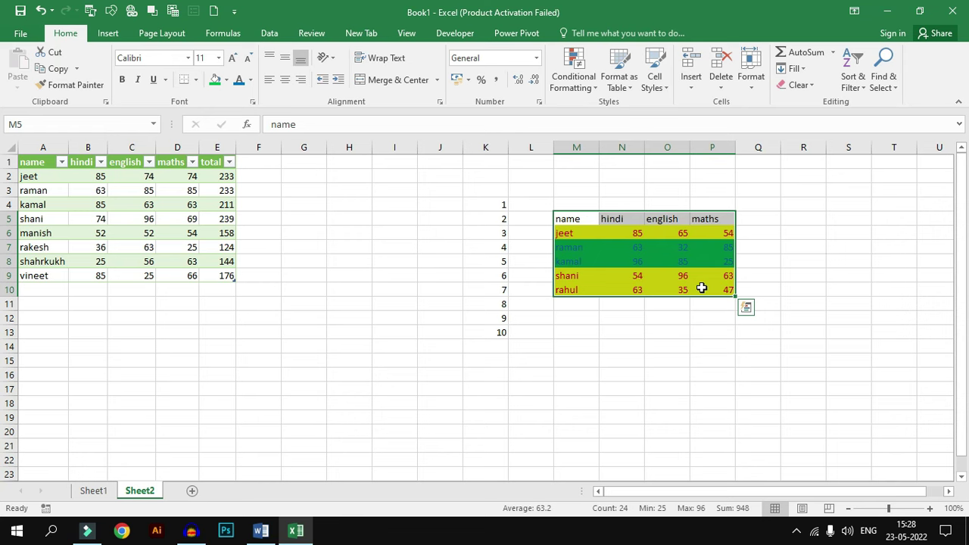
# Step: Sort the table by hindi on Cell Color with green on top
pyautogui.click(266, 35)
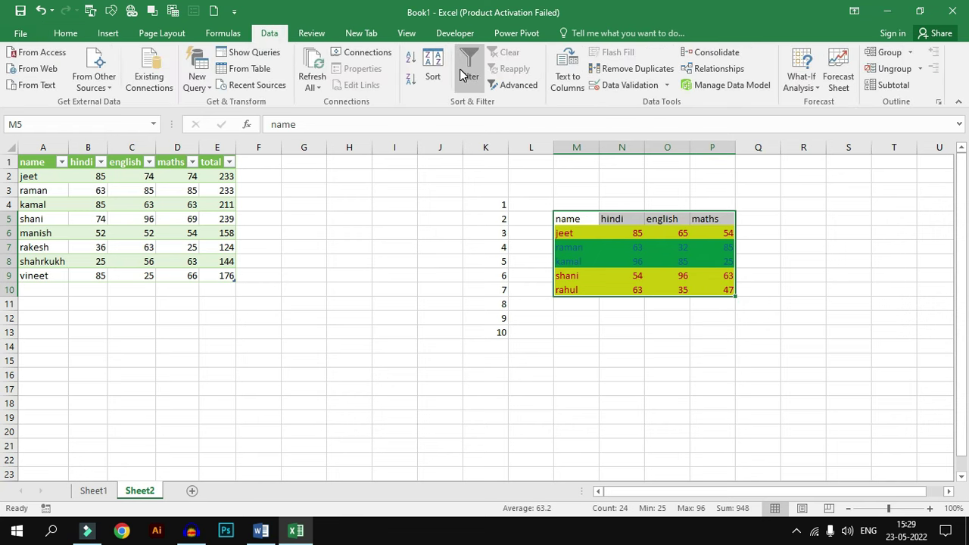
pyautogui.click(435, 62)
pyautogui.moveTo(649, 190); pyautogui.dragTo(249, 170)
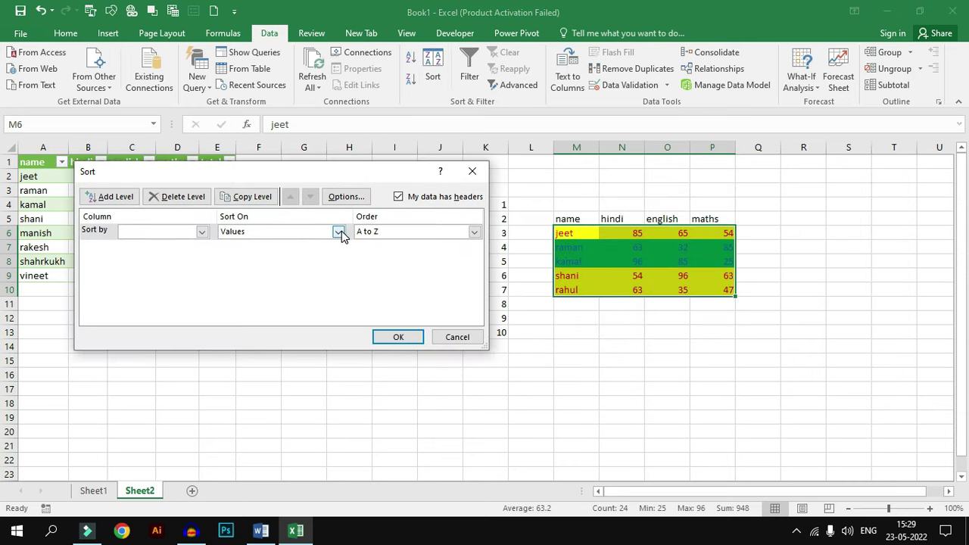
pyautogui.click(202, 232)
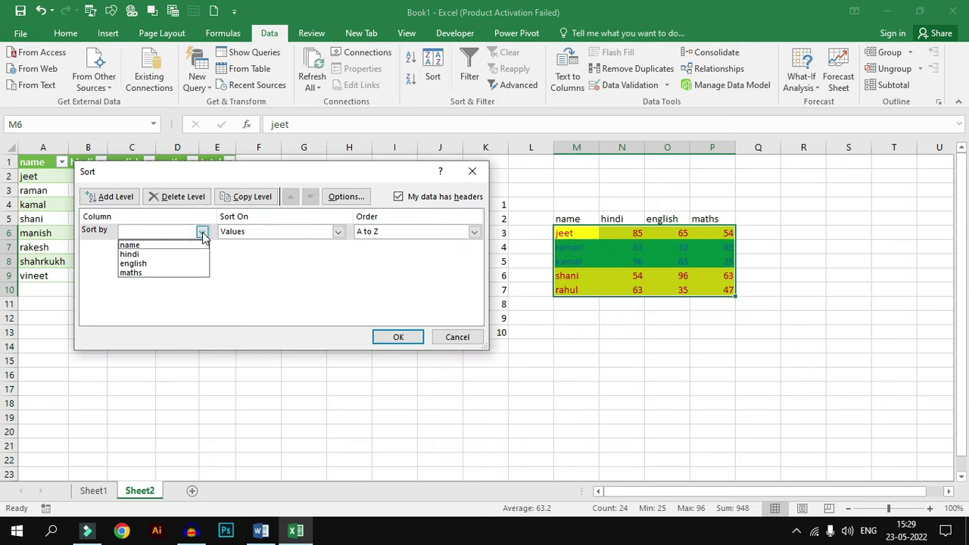
pyautogui.click(167, 256)
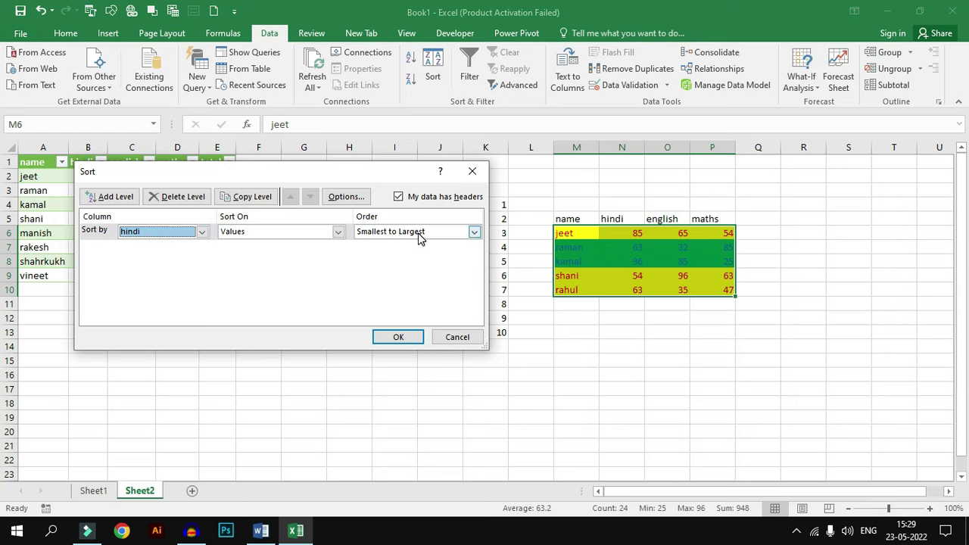
pyautogui.click(337, 232)
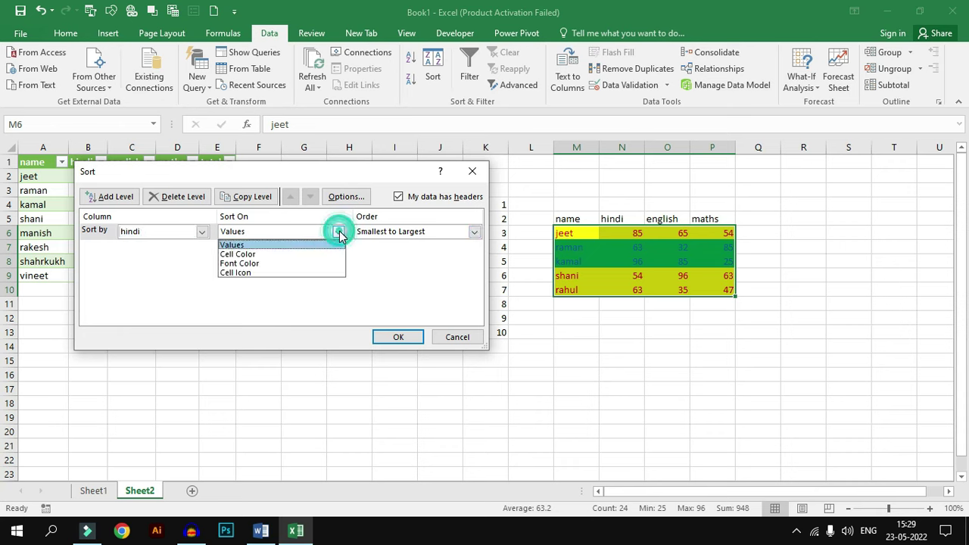
pyautogui.click(271, 256)
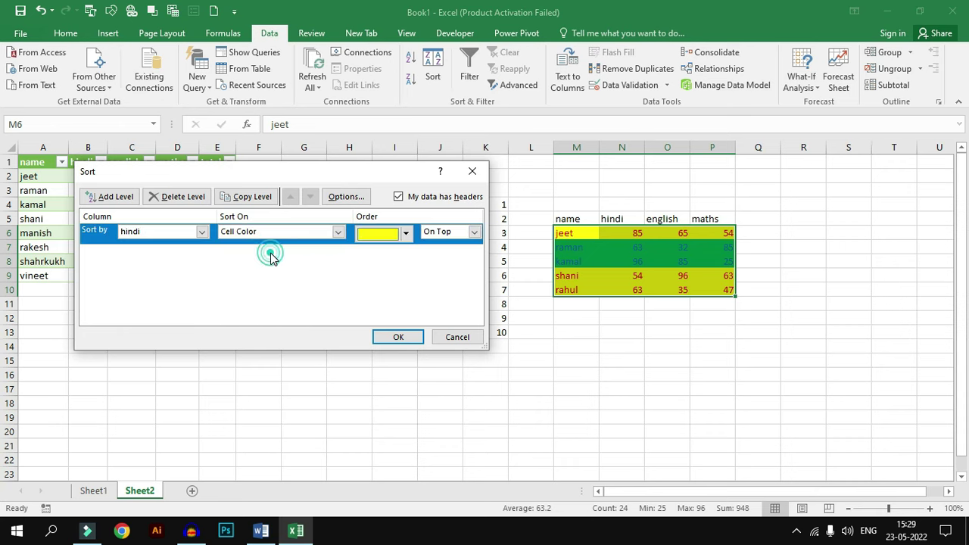
pyautogui.click(406, 234)
pyautogui.click(384, 251)
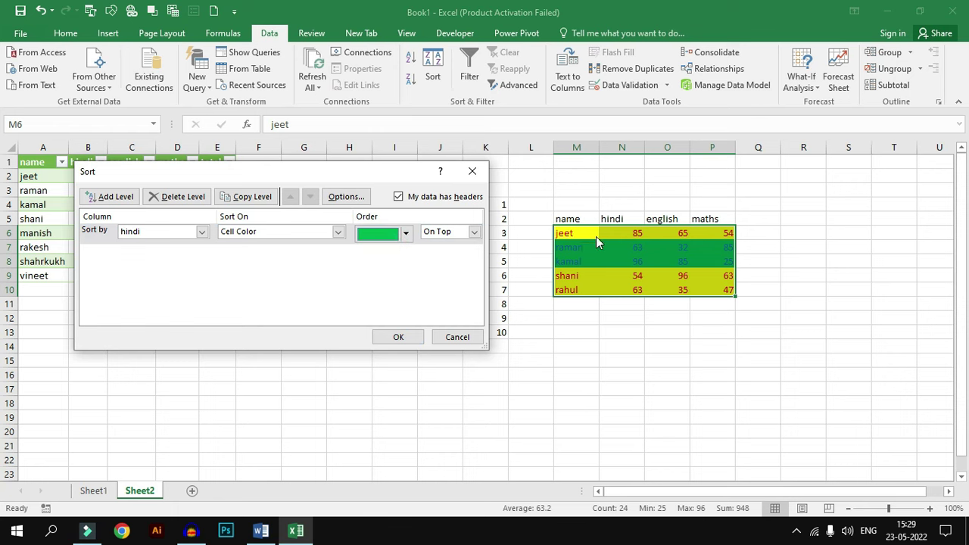
pyautogui.click(399, 337)
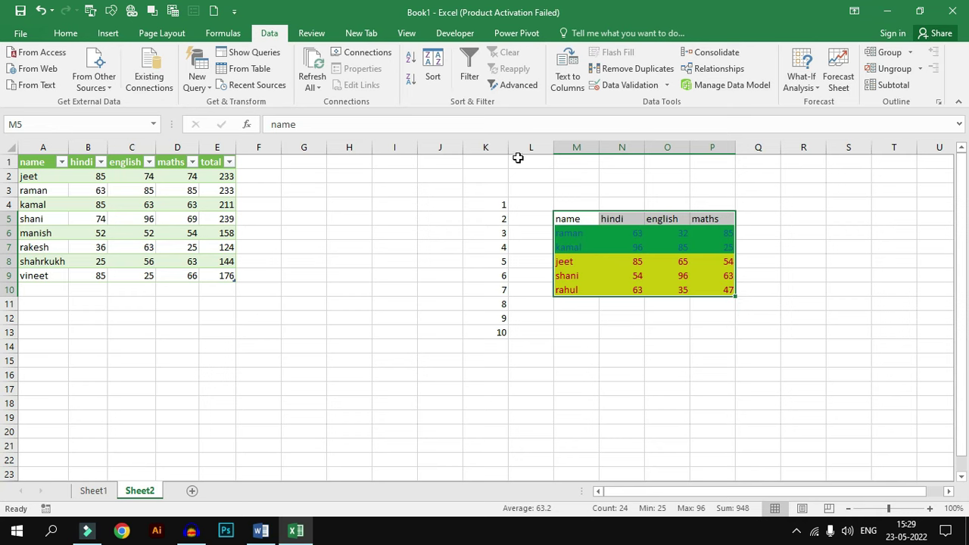
# Step: Re-sort the hindi column on Font Color with red-text rows on top
pyautogui.click(434, 76)
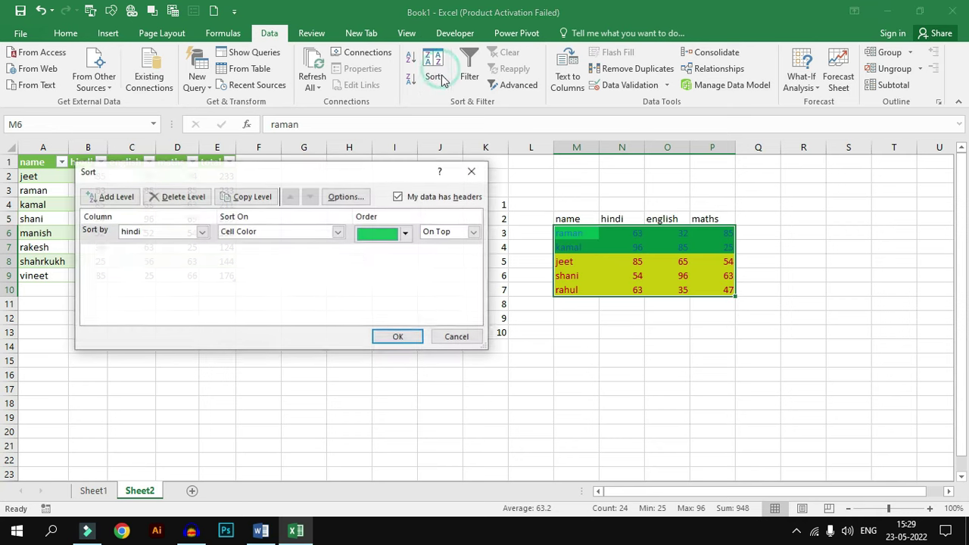
pyautogui.click(338, 231)
pyautogui.click(292, 261)
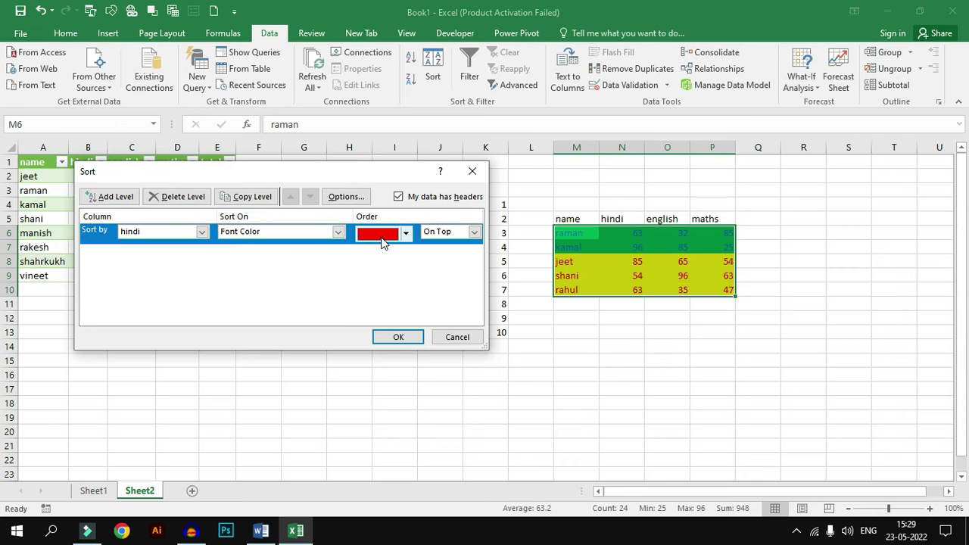
pyautogui.click(399, 338)
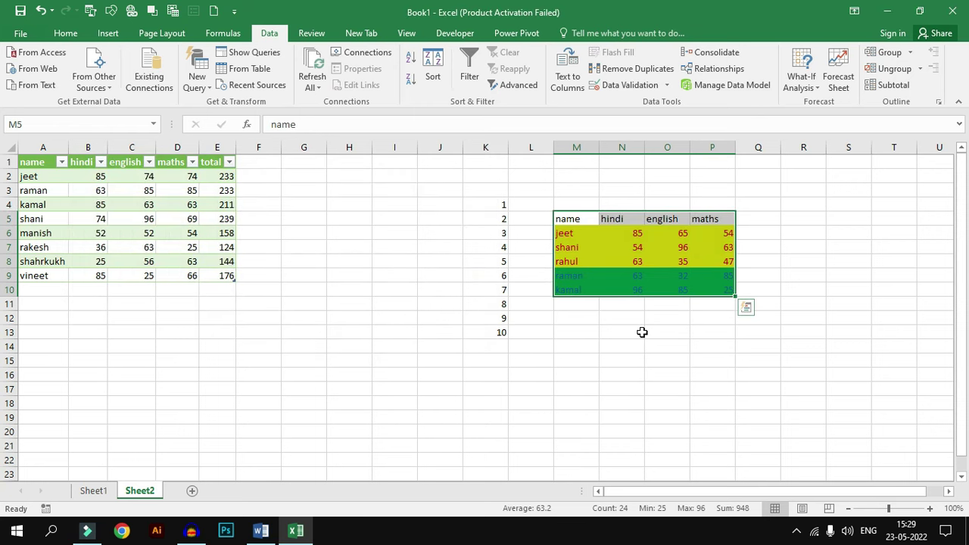
# Step: Apply the 5 Arrows (Colored) icon set to the marks
pyautogui.click(65, 33)
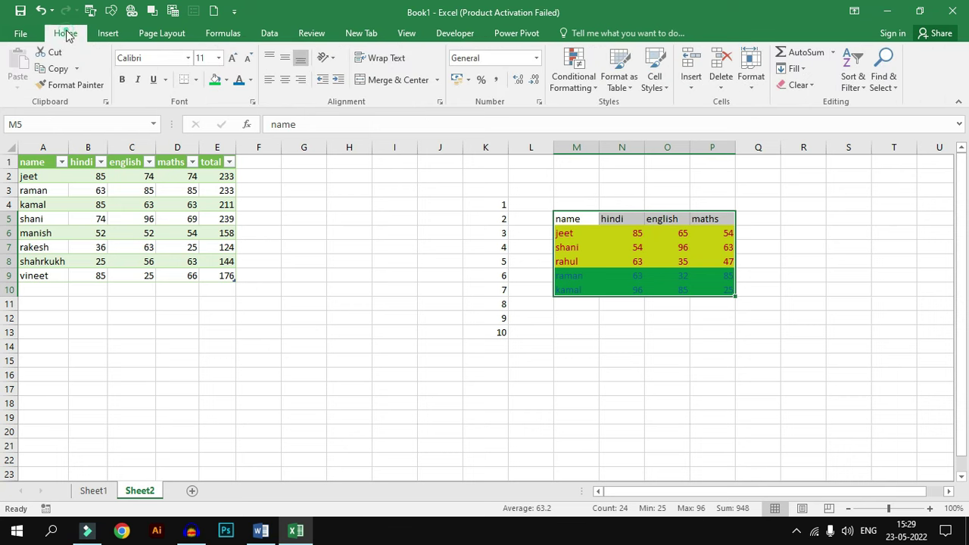
pyautogui.click(576, 91)
pyautogui.moveTo(606, 238)
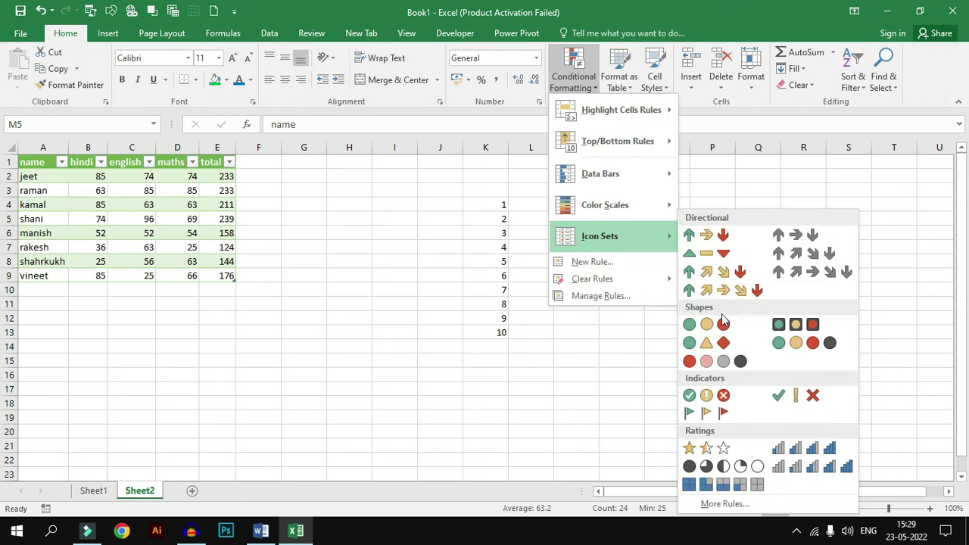
pyautogui.click(724, 291)
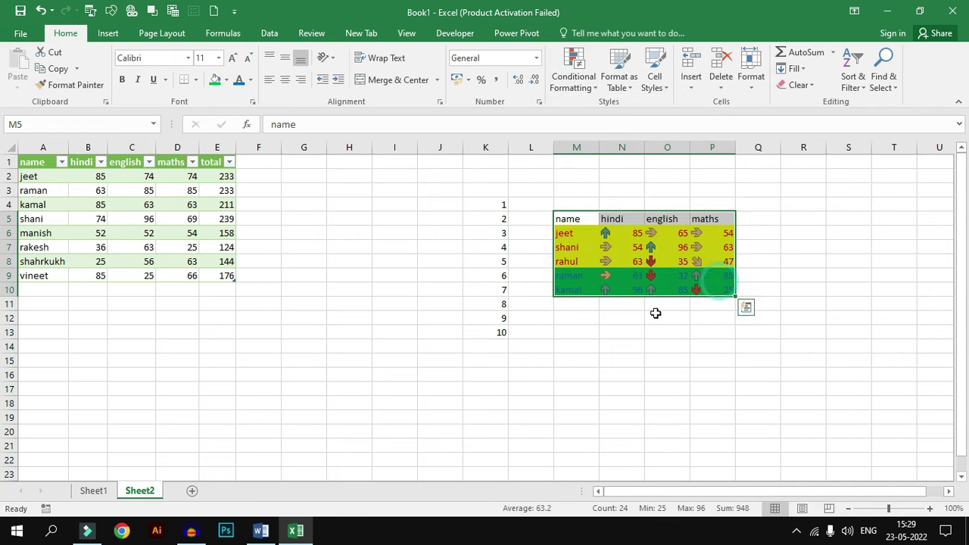
# Step: Sort by hindi on Cell Icon with the yellow side arrow on top
pyautogui.click(271, 33)
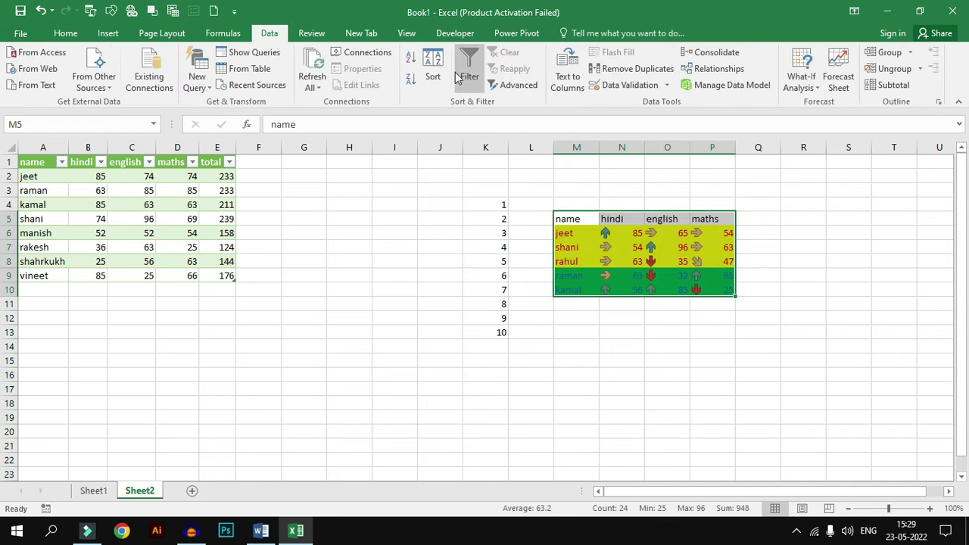
pyautogui.click(432, 76)
pyautogui.click(253, 232)
pyautogui.click(238, 274)
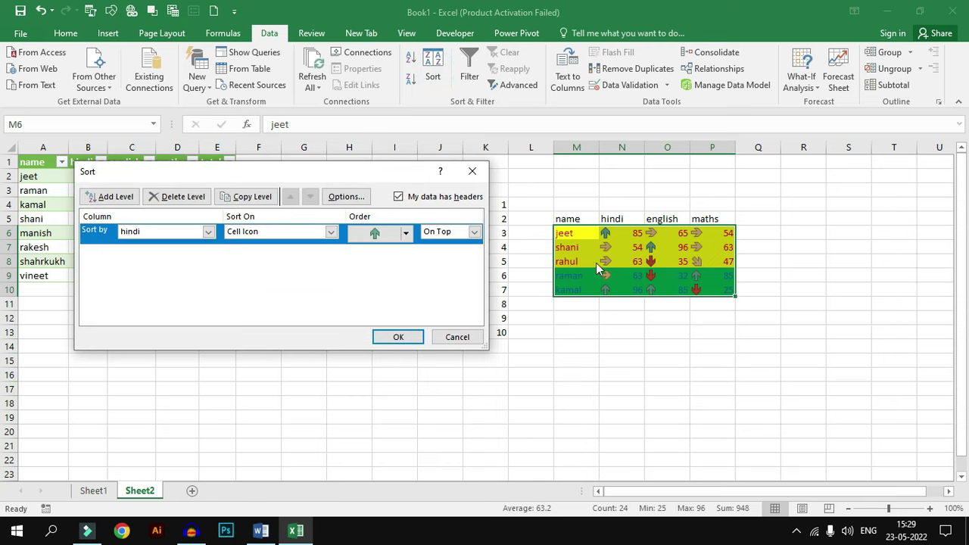
pyautogui.click(397, 231)
pyautogui.click(377, 256)
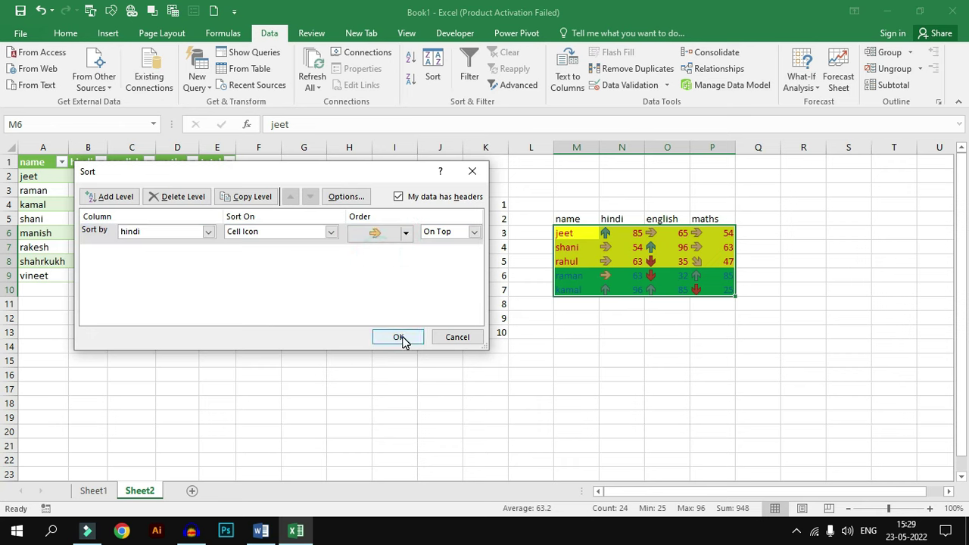
pyautogui.click(401, 337)
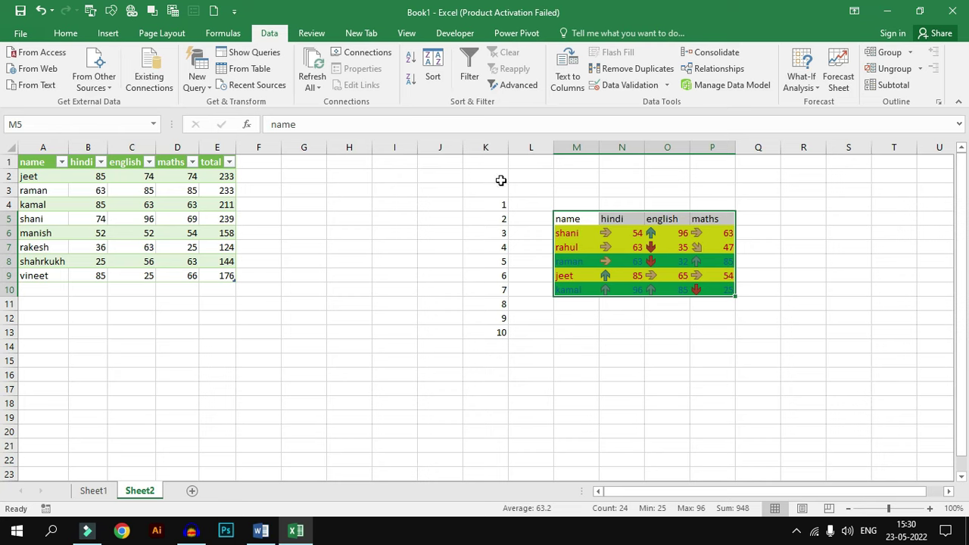
# Step: Turn on filtering, filter the name column to show only kamal, then clear it
pyautogui.click(470, 64)
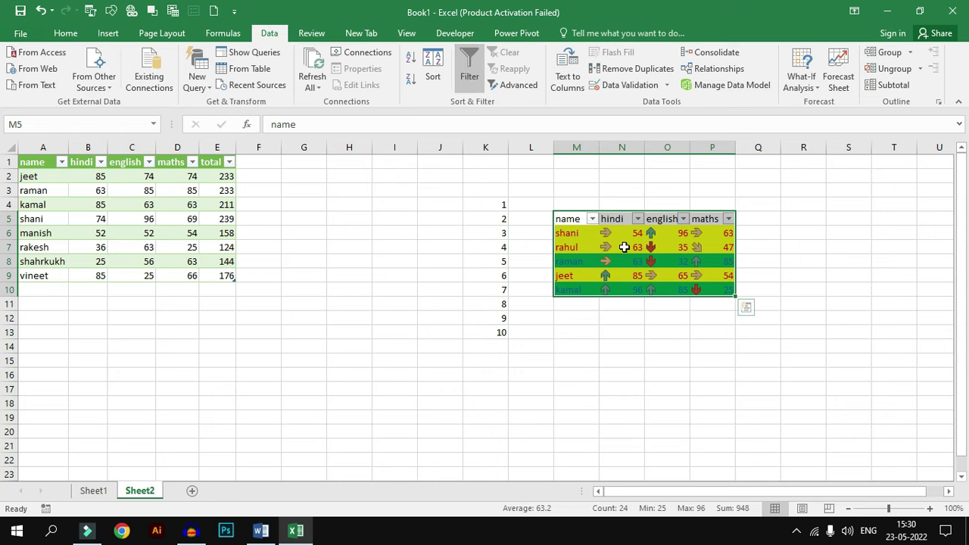
pyautogui.click(592, 219)
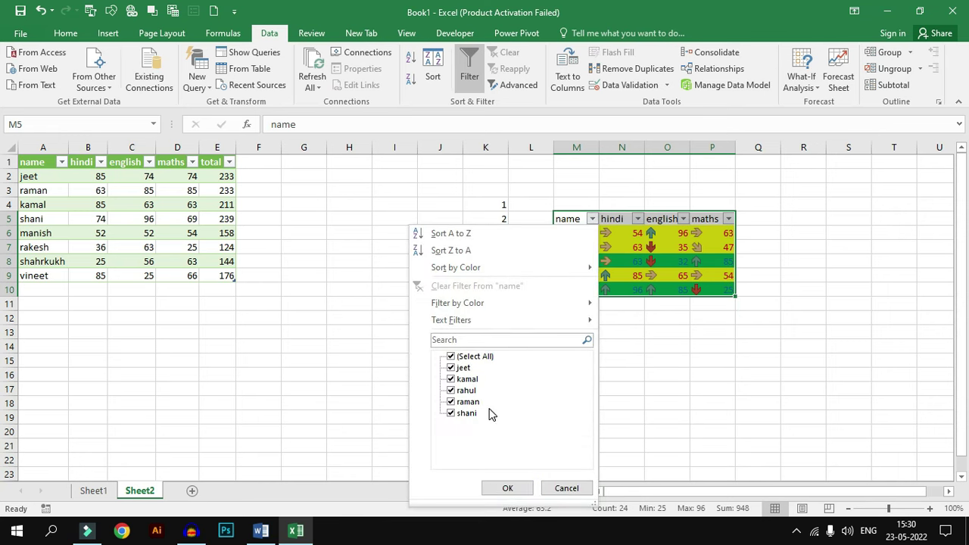
pyautogui.click(468, 357)
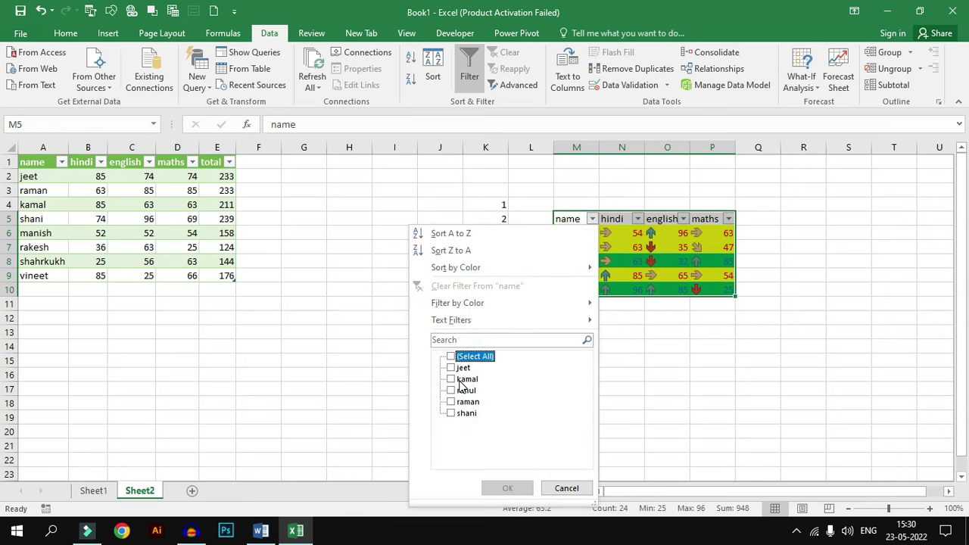
pyautogui.click(454, 378)
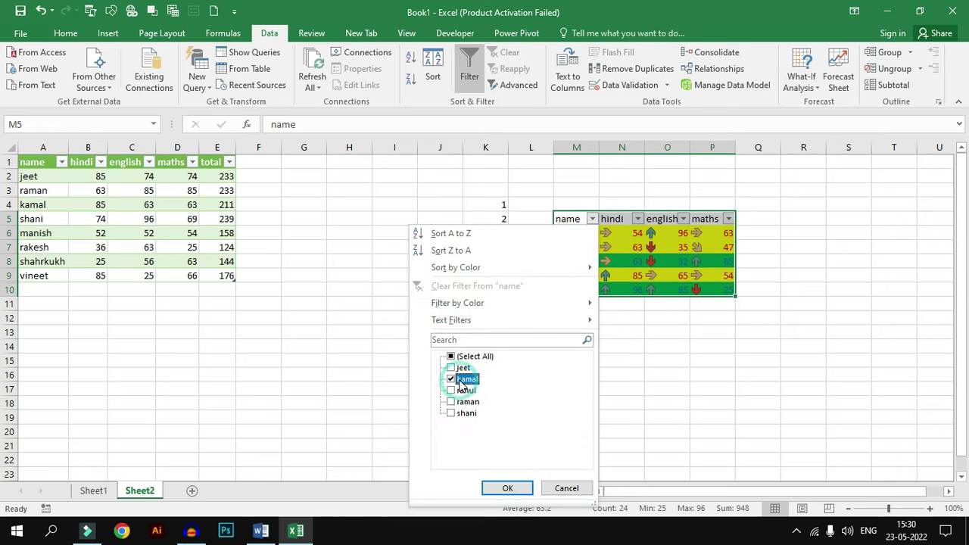
pyautogui.click(507, 490)
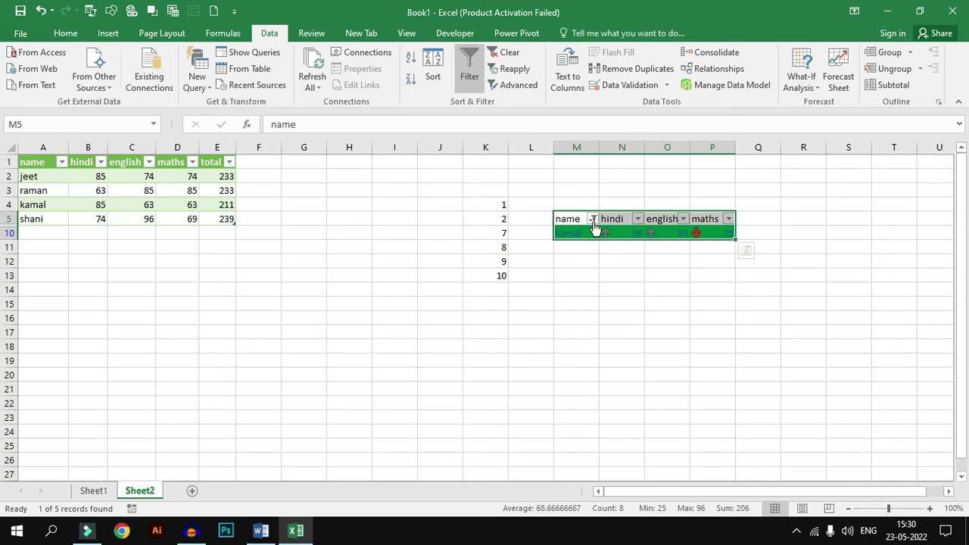
pyautogui.click(512, 54)
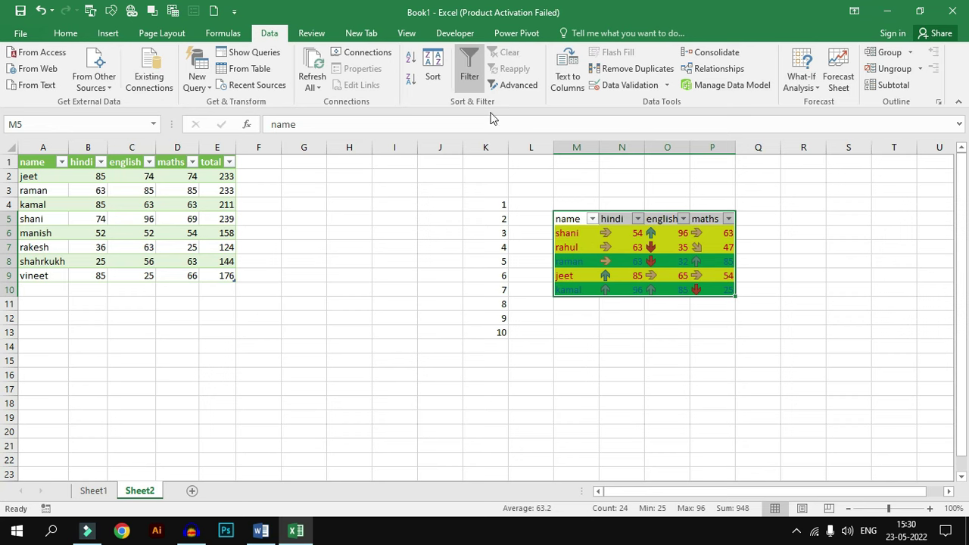
# Step: Filter names to rahul and raman, clear the filter, and switch filtering off
pyautogui.click(592, 219)
pyautogui.click(473, 356)
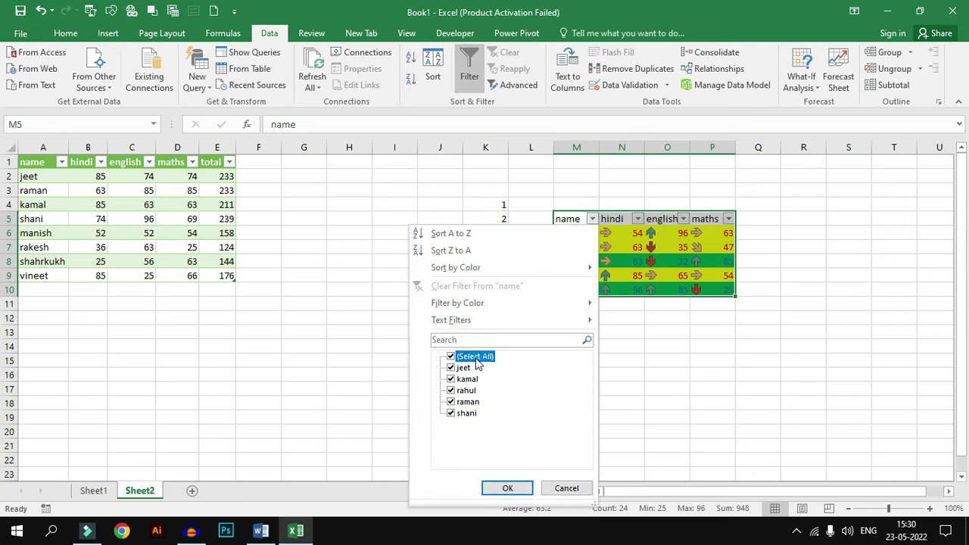
pyautogui.click(464, 391)
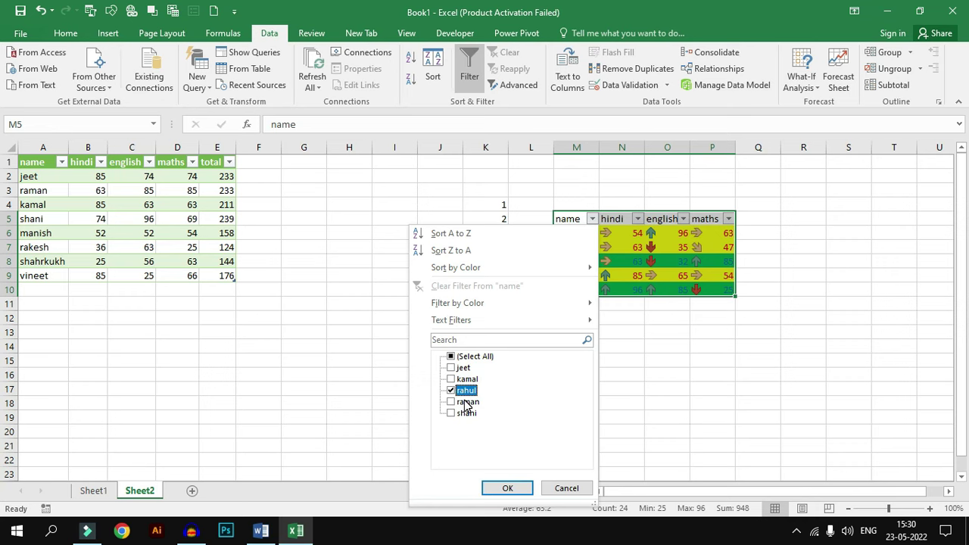
pyautogui.click(464, 402)
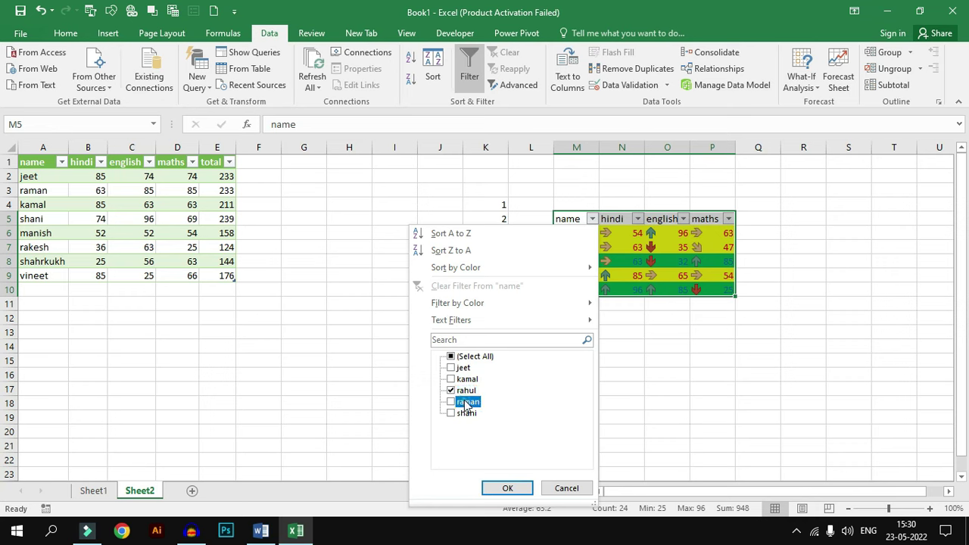
pyautogui.click(502, 489)
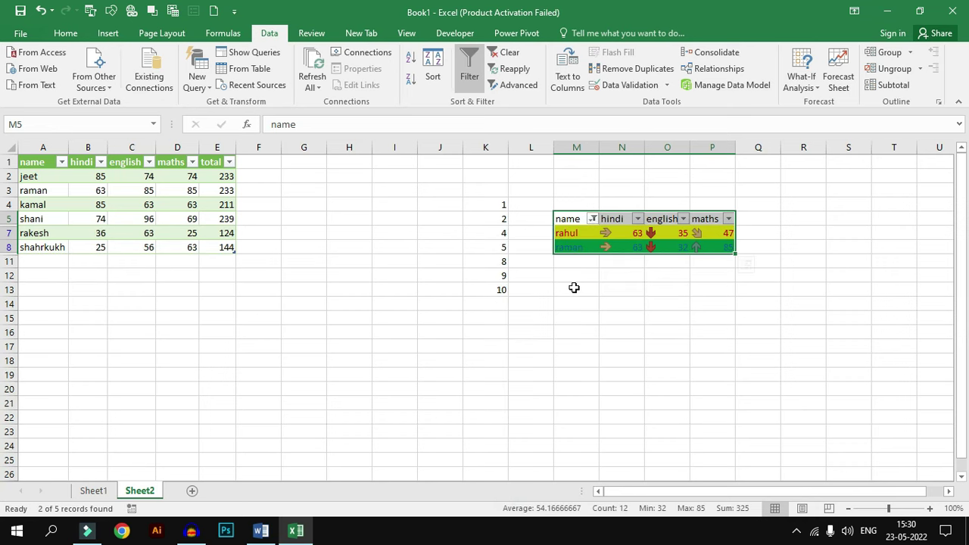
pyautogui.click(512, 55)
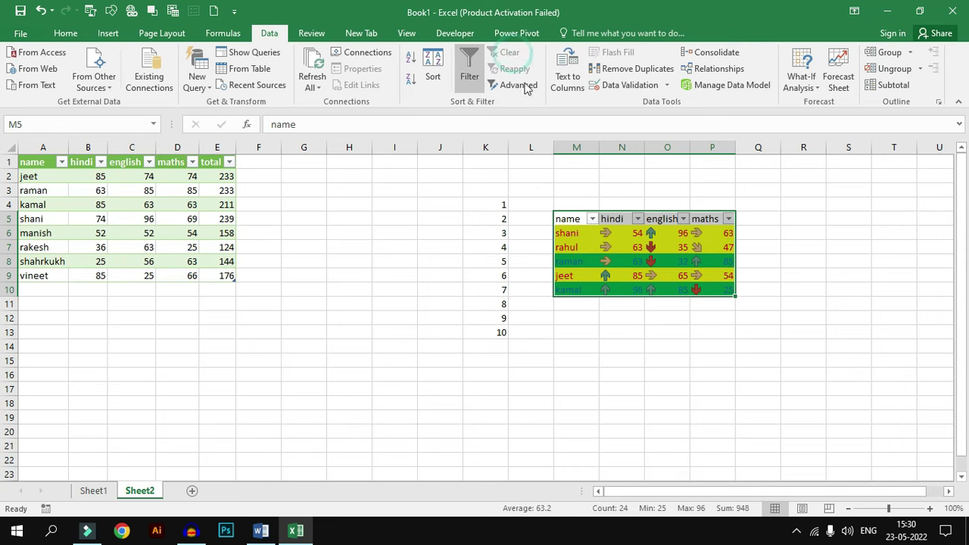
pyautogui.click(467, 64)
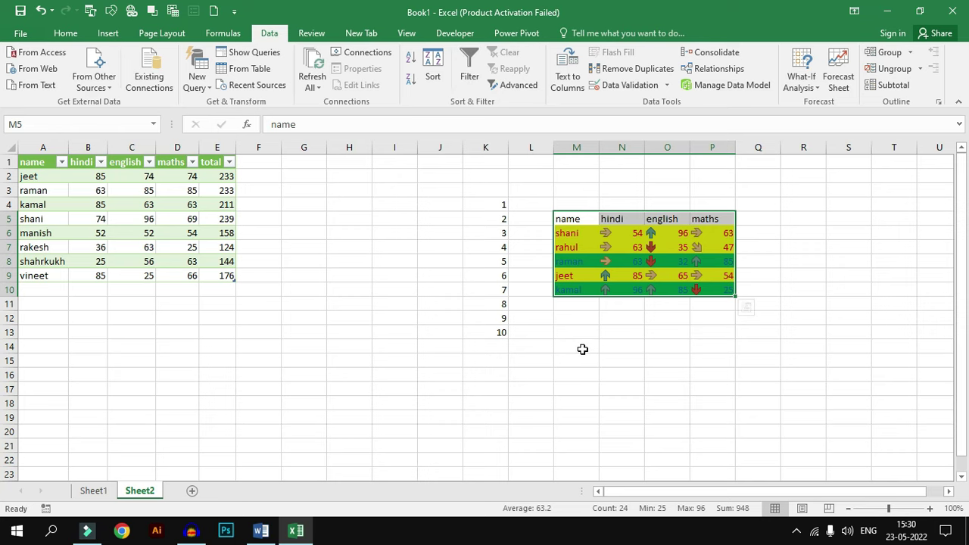
# Step: Copy the heading row M5:P5 to R5 and enter r under name in R6
pyautogui.click(569, 217)
pyautogui.moveTo(570, 218); pyautogui.dragTo(697, 218)
pyautogui.hotkey('ctrl', 'c')
pyautogui.click(798, 222)
pyautogui.hotkey('ctrl', 'v')
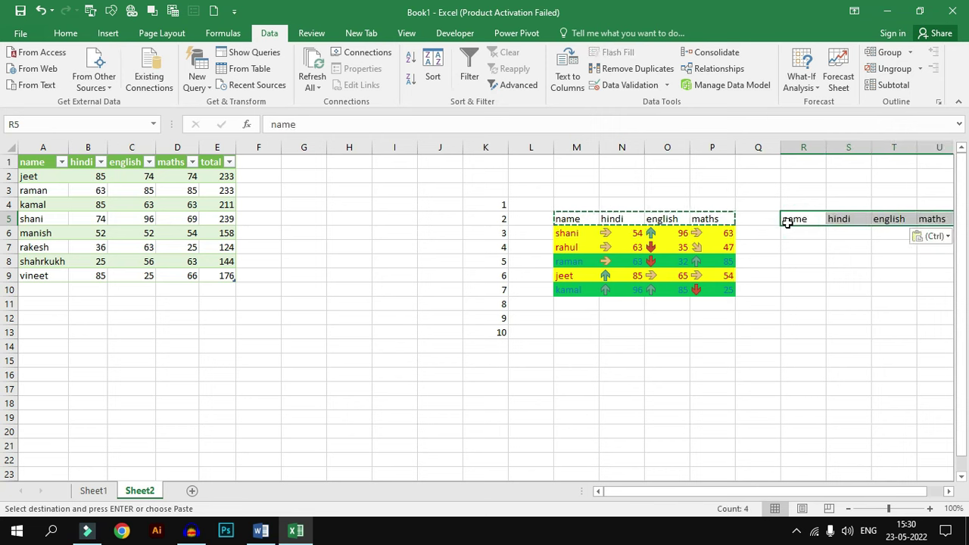
pyautogui.moveTo(809, 492); pyautogui.dragTo(817, 492)
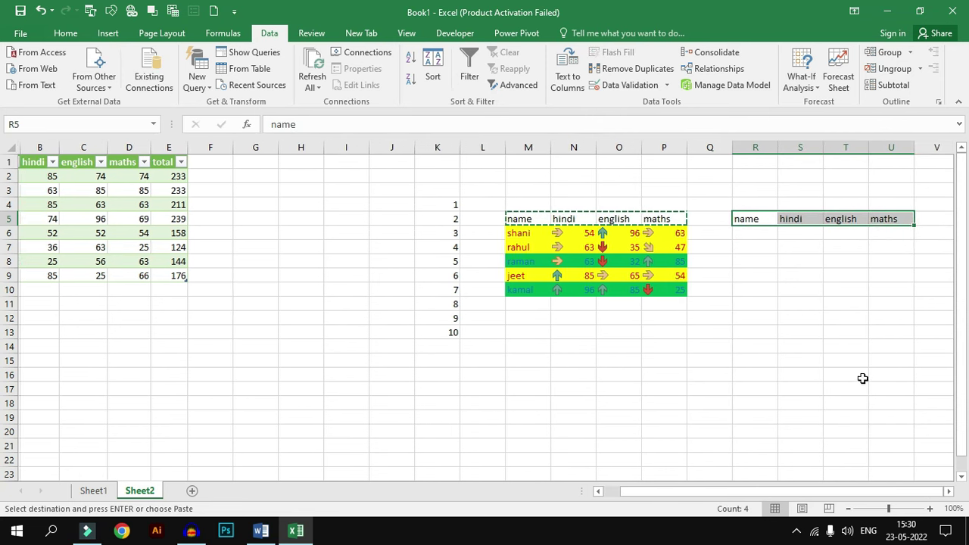
pyautogui.click(879, 360)
pyautogui.click(750, 231)
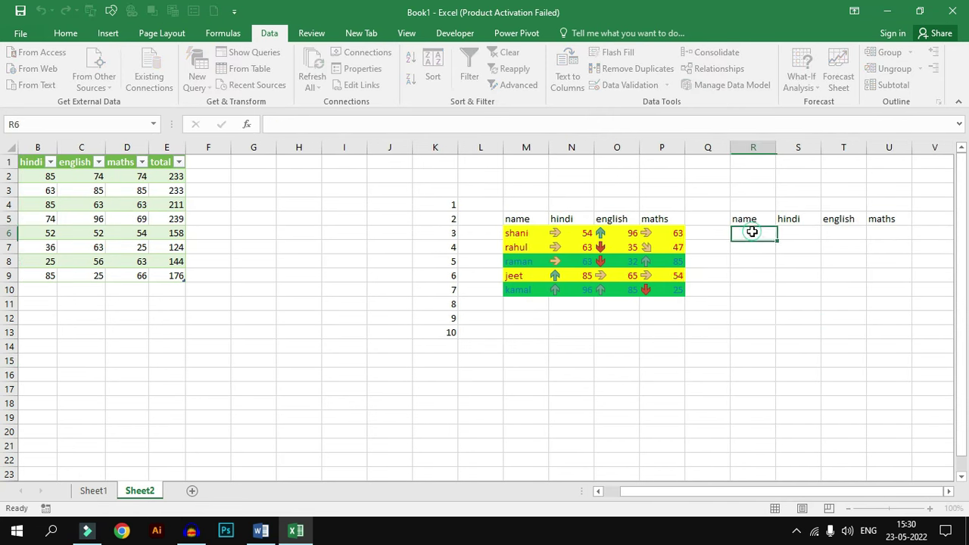
pyautogui.write('r')
pyautogui.click(761, 304)
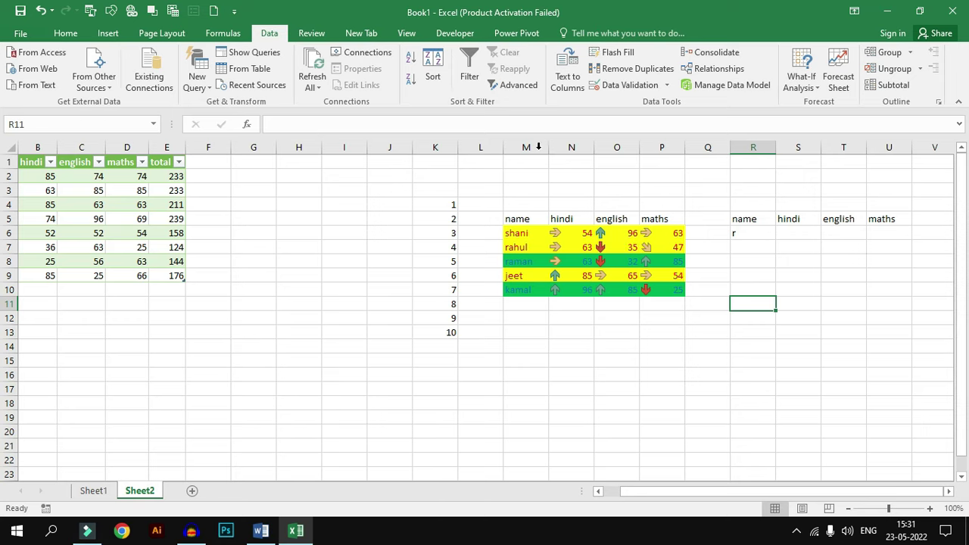
# Step: Run an Advanced Filter with criteria range R5:U6, then undo it
pyautogui.click(514, 85)
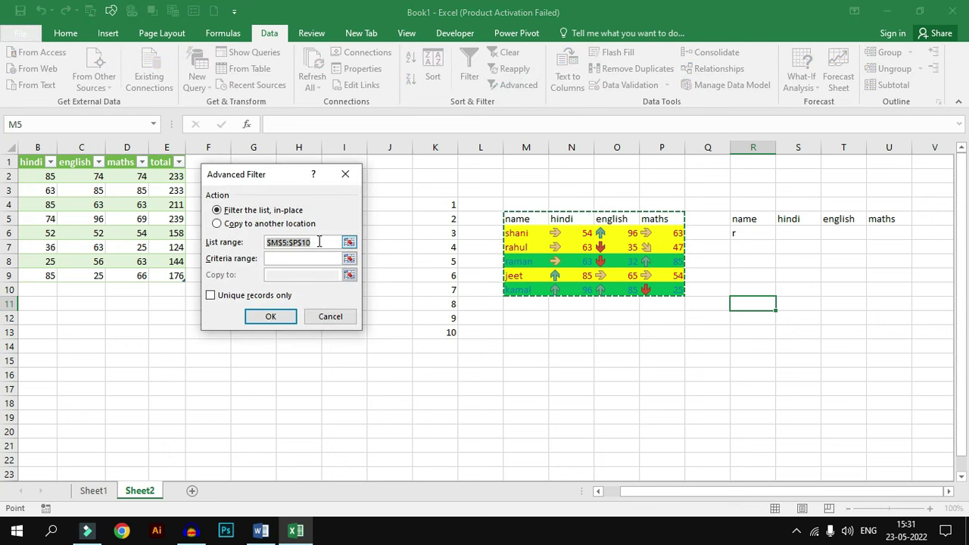
pyautogui.click(277, 258)
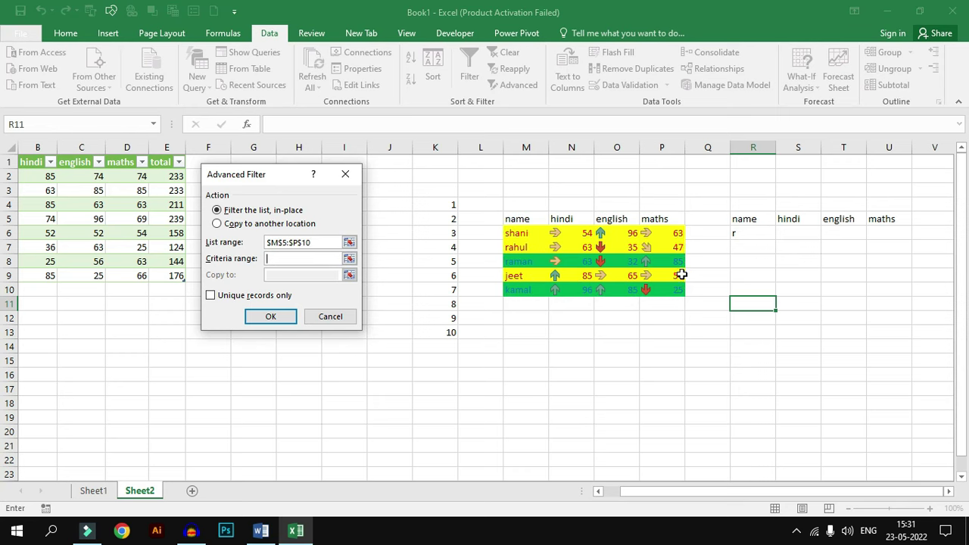
pyautogui.moveTo(745, 221); pyautogui.dragTo(865, 231)
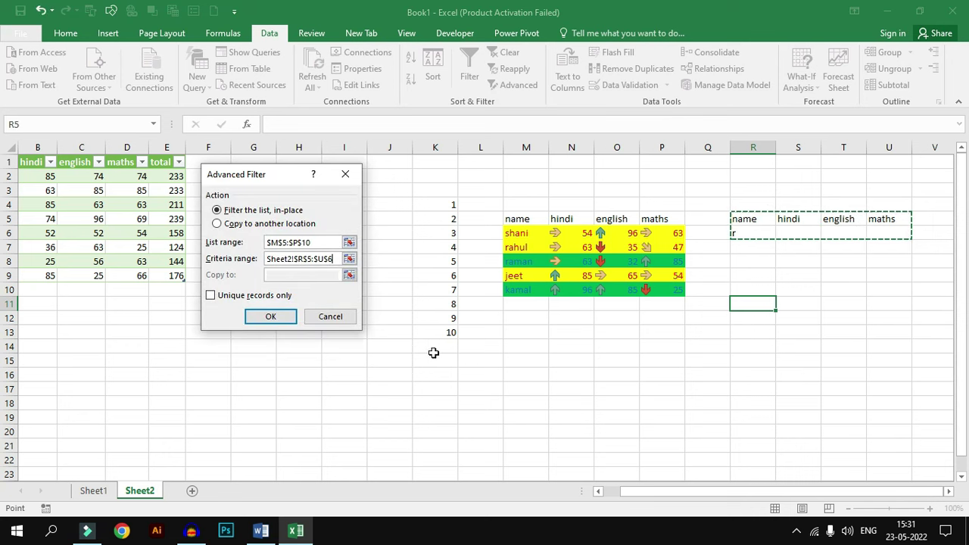
pyautogui.click(271, 317)
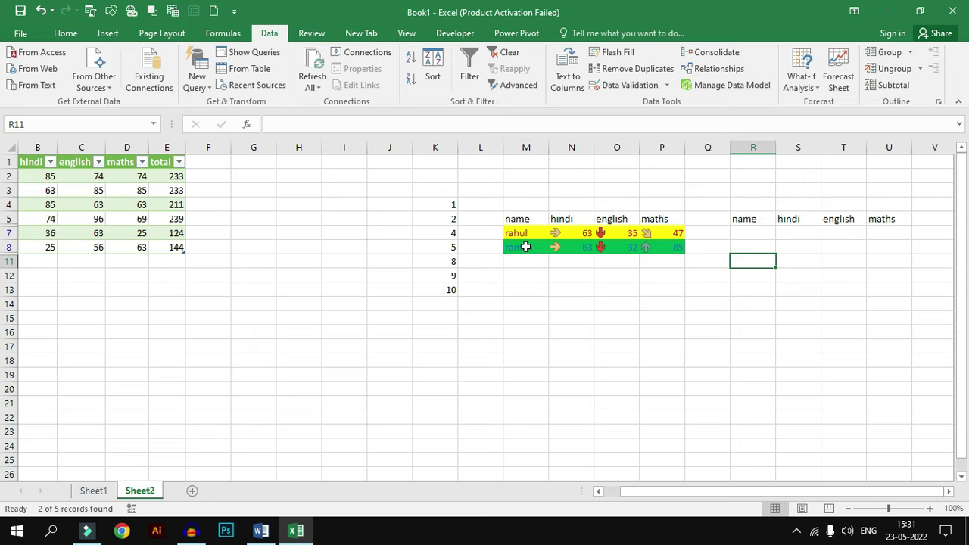
pyautogui.hotkey('ctrl', 'z')
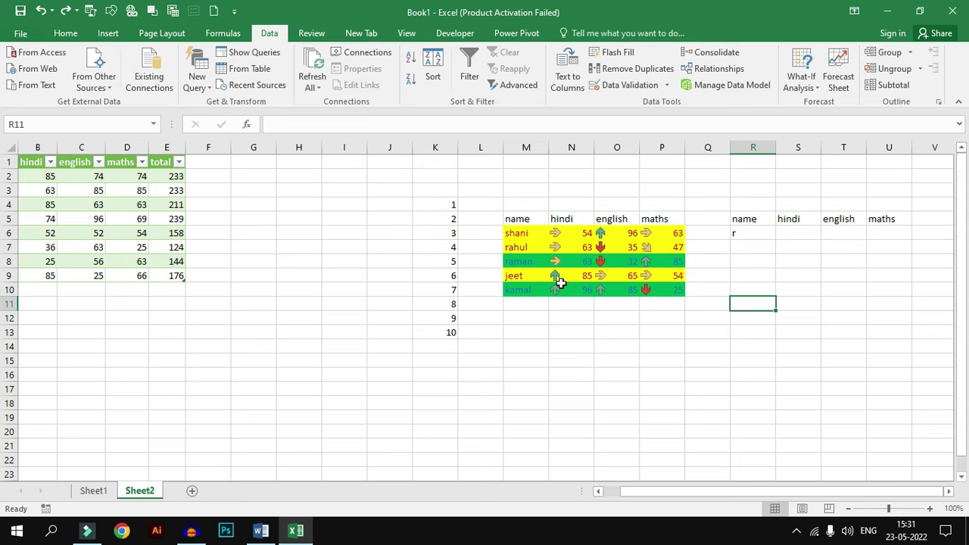
# Step: Clear all formats from the scores table M5:P10
pyautogui.moveTo(531, 219); pyautogui.dragTo(666, 292)
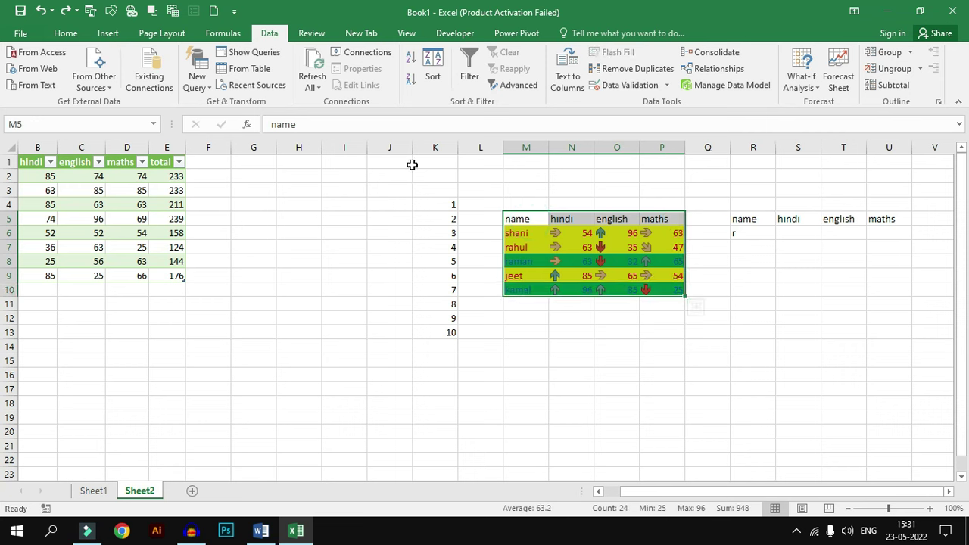
pyautogui.click(67, 35)
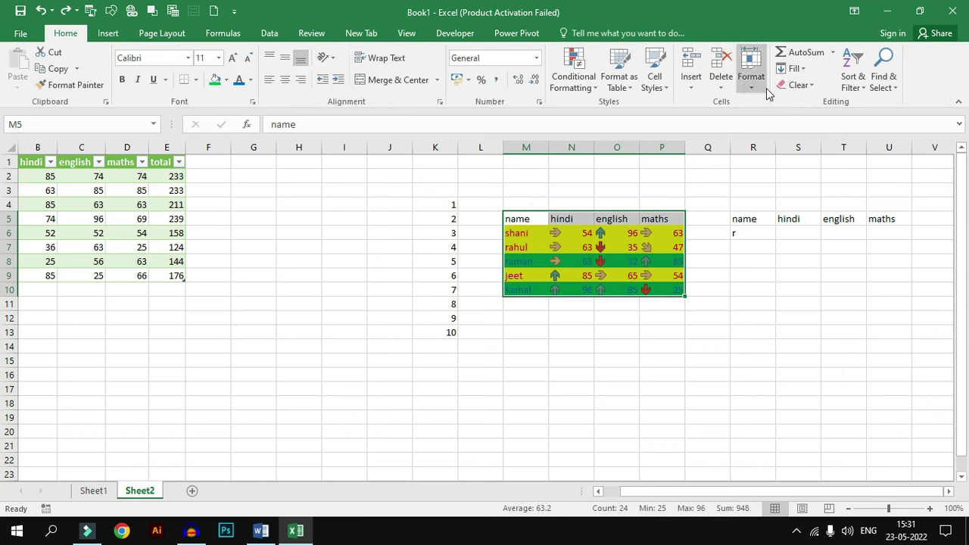
pyautogui.click(799, 85)
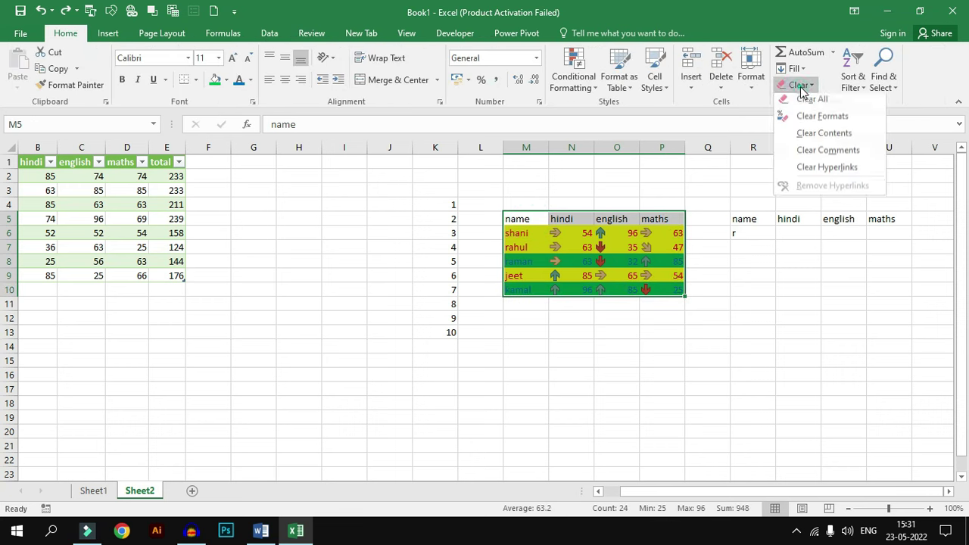
pyautogui.click(818, 121)
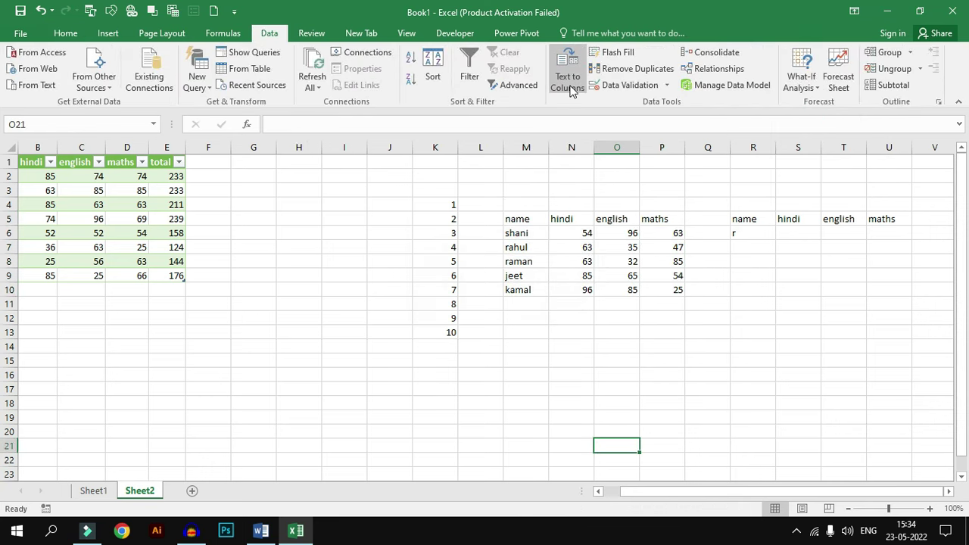
# Step: Open Text to Columns on the names in M5:M10 and close it without changes
pyautogui.moveTo(520, 218)
pyautogui.mouseDown()
pyautogui.moveTo(523, 303)
pyautogui.moveTo(523, 290)
pyautogui.mouseUp()
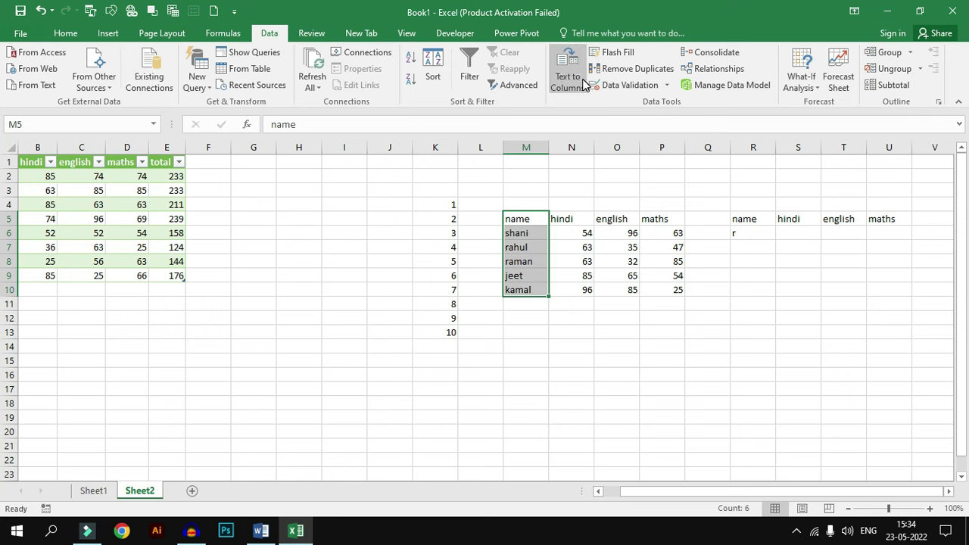
pyautogui.click(583, 83)
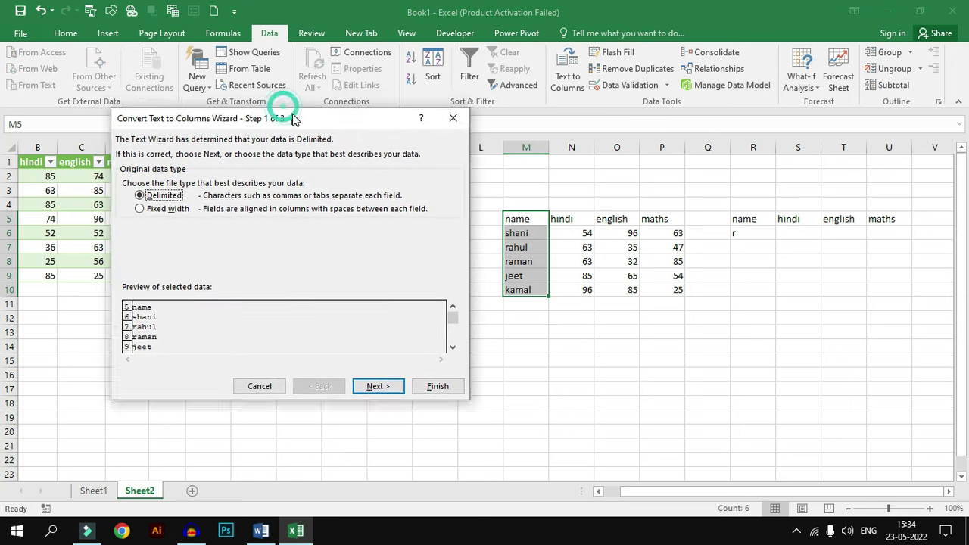
pyautogui.moveTo(285, 112); pyautogui.dragTo(307, 125)
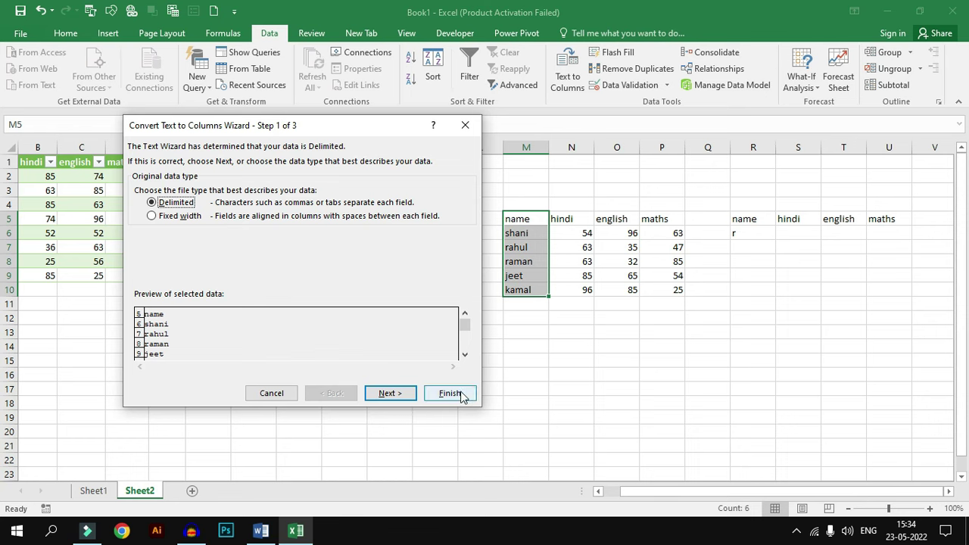
pyautogui.click(470, 123)
pyautogui.click(617, 319)
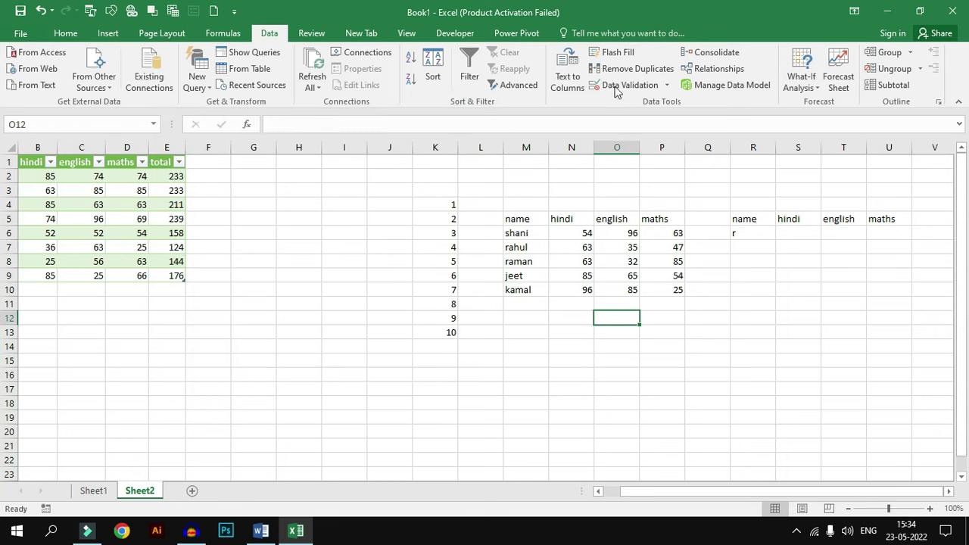
# Step: Enter Sunday and Monday in M16:M17 and extend the weekday series to M23
pyautogui.doubleClick(539, 375)
pyautogui.write('sunday')
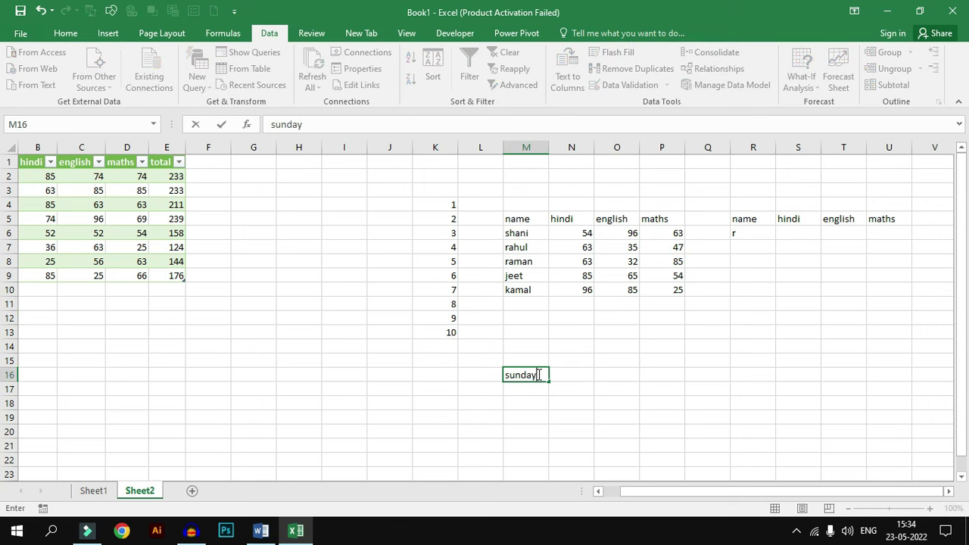
pyautogui.press('Return')
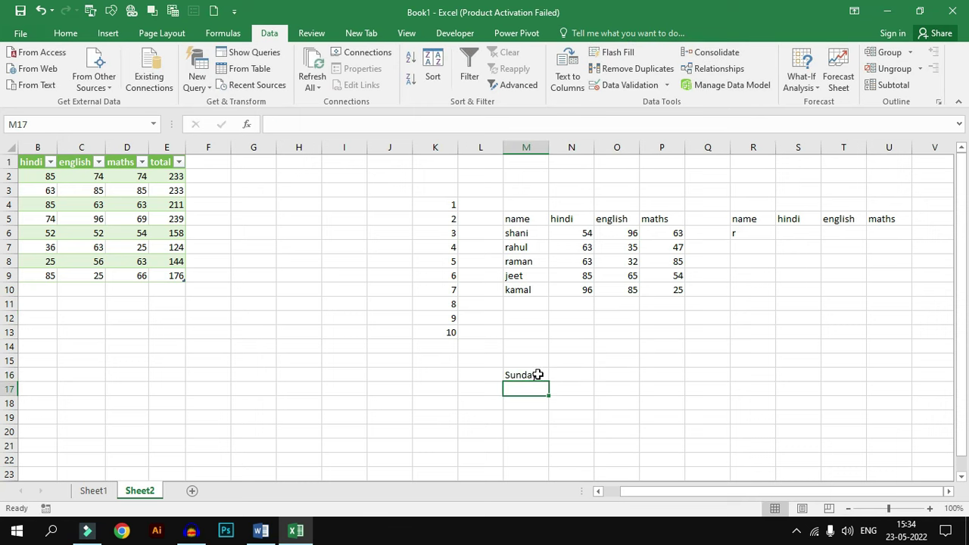
pyautogui.write('monday')
pyautogui.press('Return')
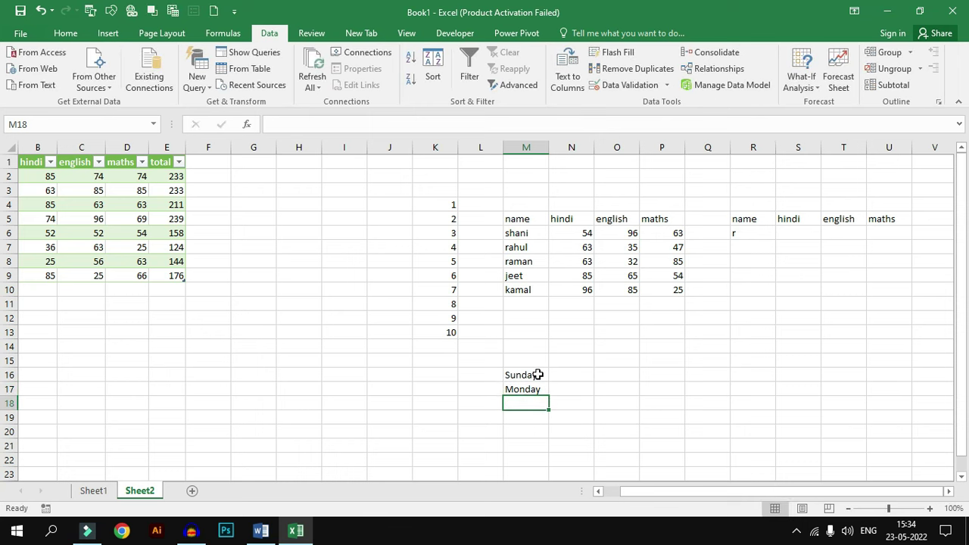
pyautogui.moveTo(537, 375)
pyautogui.mouseDown()
pyautogui.moveTo(550, 477)
pyautogui.moveTo(542, 421)
pyautogui.mouseUp()
# Step: Type su in N16 and Flash Fill N16:N23 with two-letter abbreviations
pyautogui.click(578, 319)
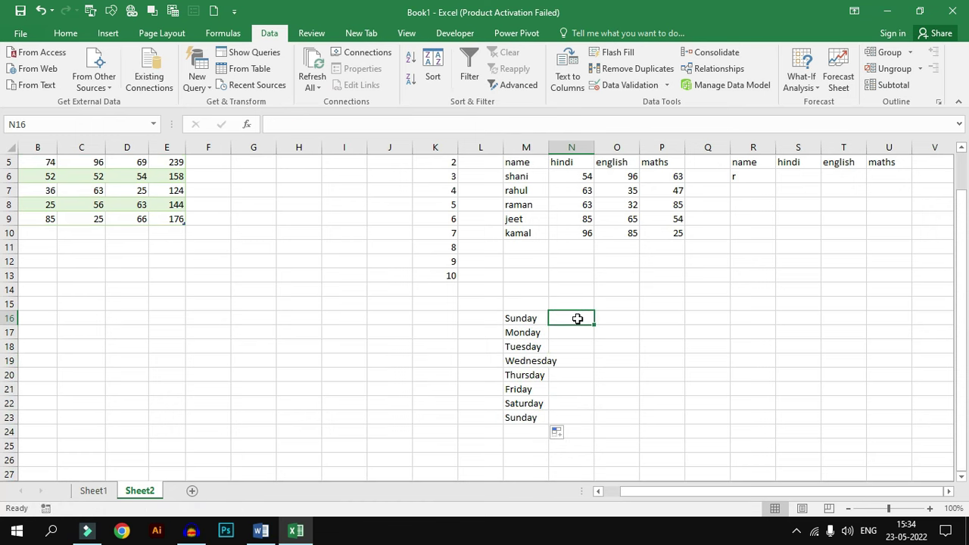
pyautogui.write('su')
pyautogui.click(603, 373)
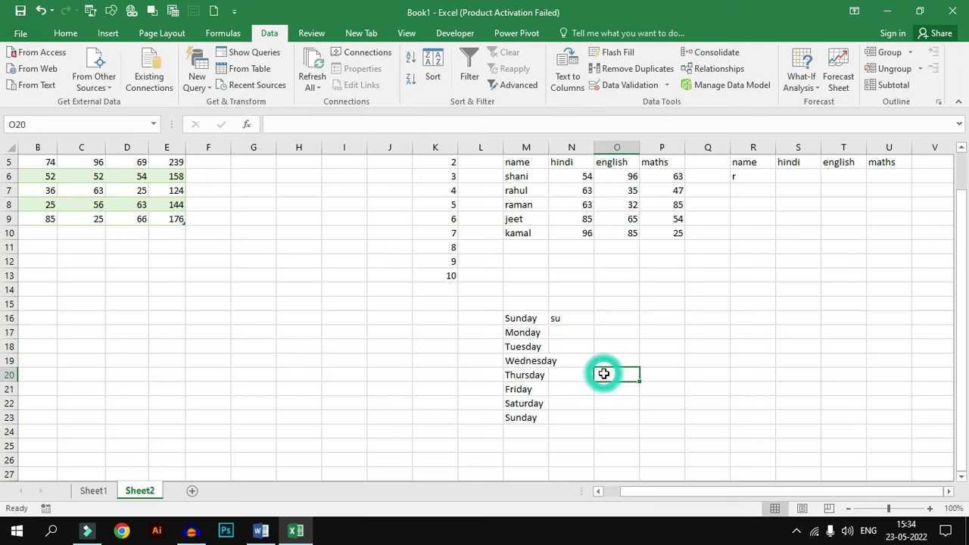
pyautogui.click(574, 322)
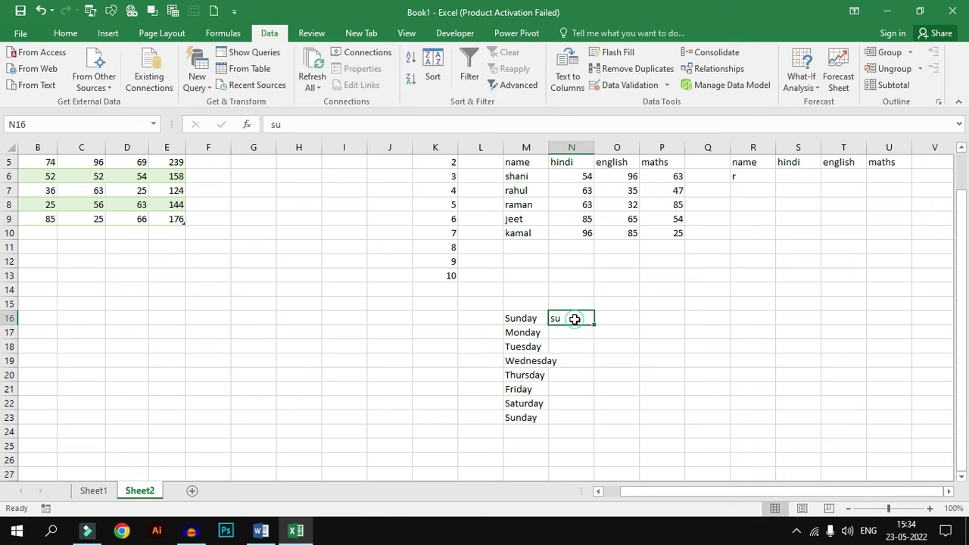
pyautogui.moveTo(575, 319); pyautogui.dragTo(575, 414)
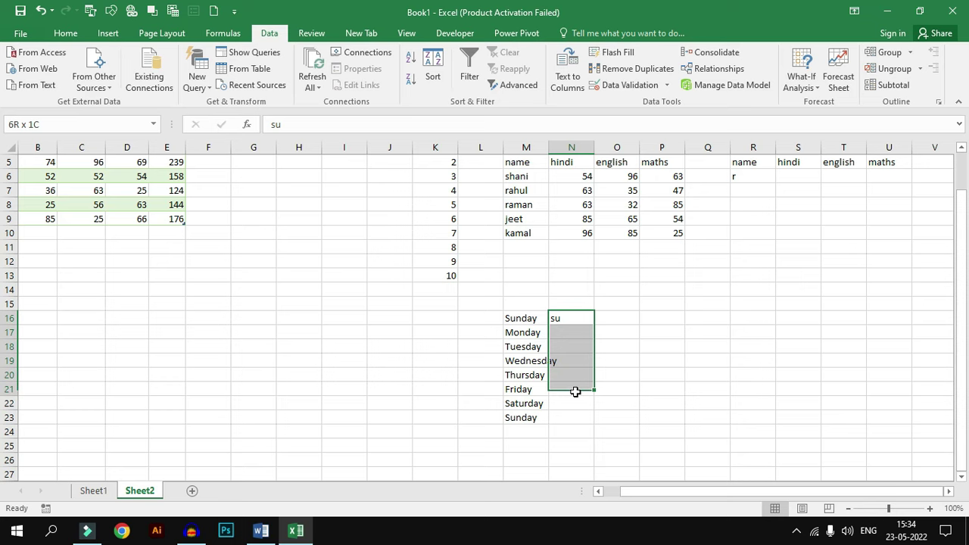
pyautogui.click(627, 57)
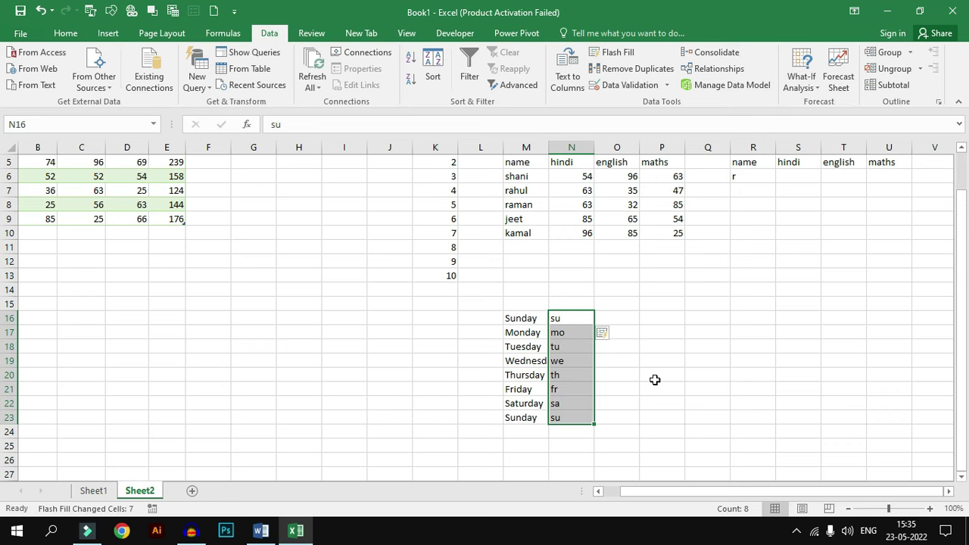
# Step: Fill Q12:Q21 with the numbers 1 to 10 from a 1, 2 pattern
pyautogui.click(707, 263)
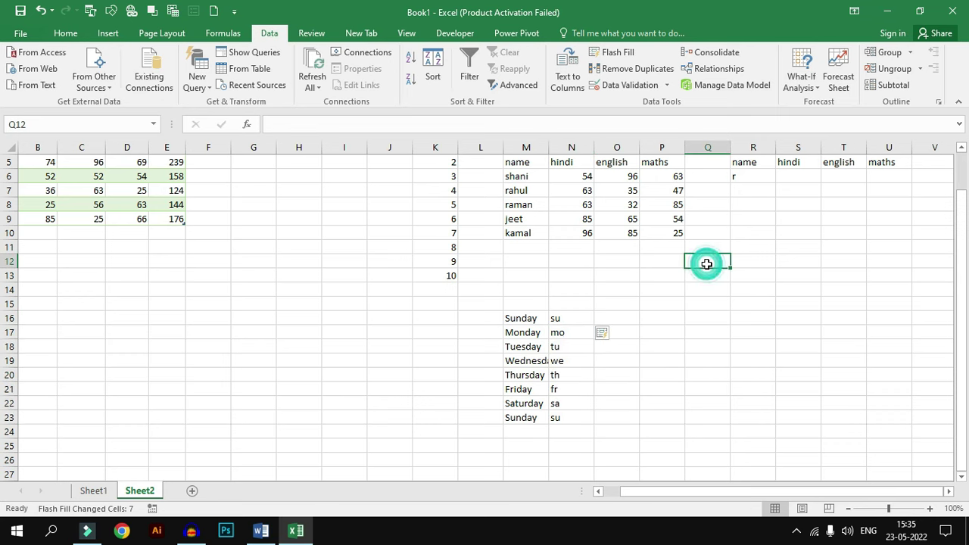
pyautogui.write('1')
pyautogui.press('Return')
pyautogui.write('2')
pyautogui.press('Return')
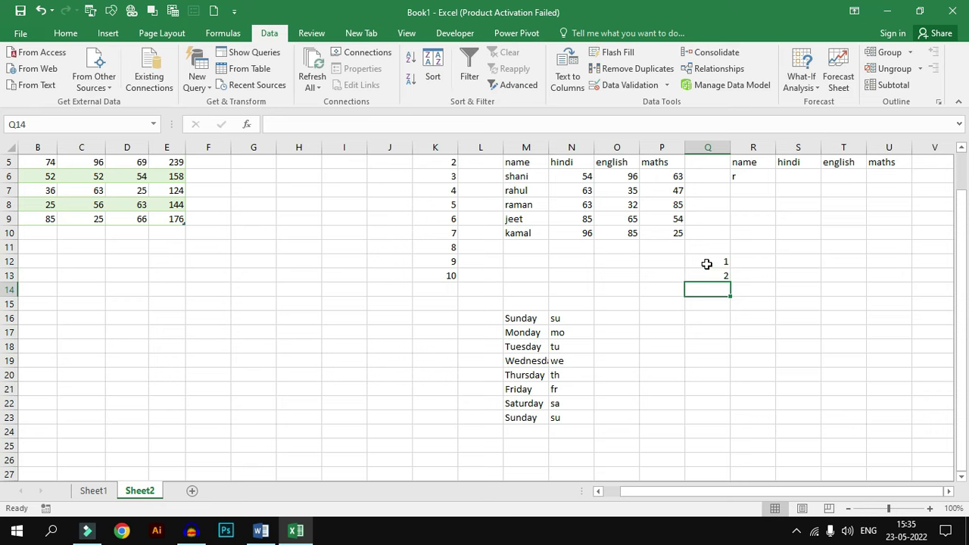
pyautogui.moveTo(706, 264); pyautogui.dragTo(705, 275)
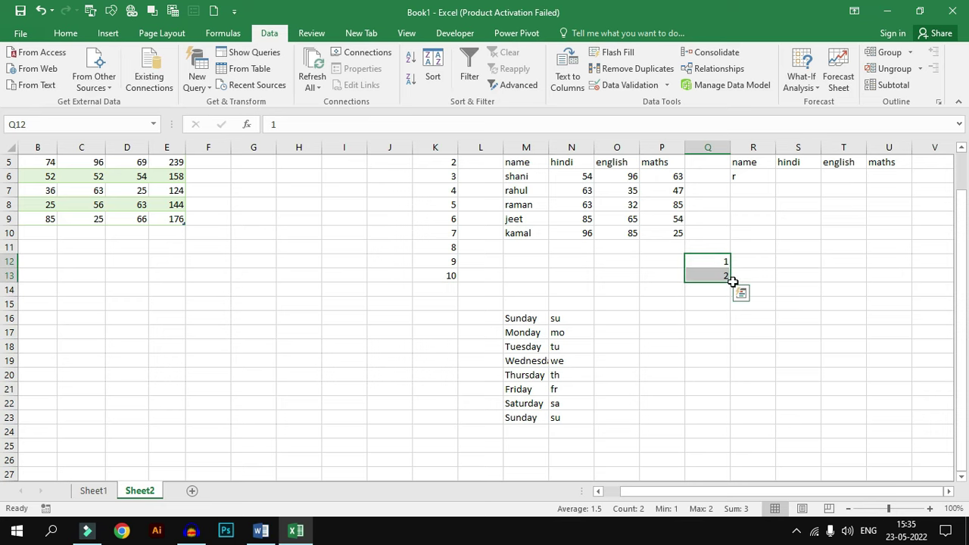
pyautogui.moveTo(730, 280); pyautogui.dragTo(723, 395)
# Step: Overwrite Q18 with 2 and Q15 with 8 to create duplicates
pyautogui.click(719, 345)
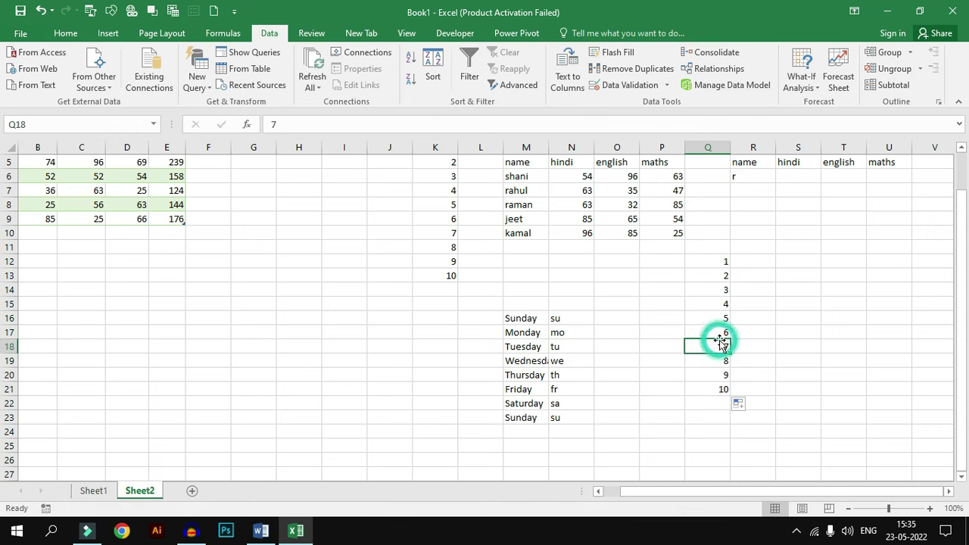
pyautogui.write('2')
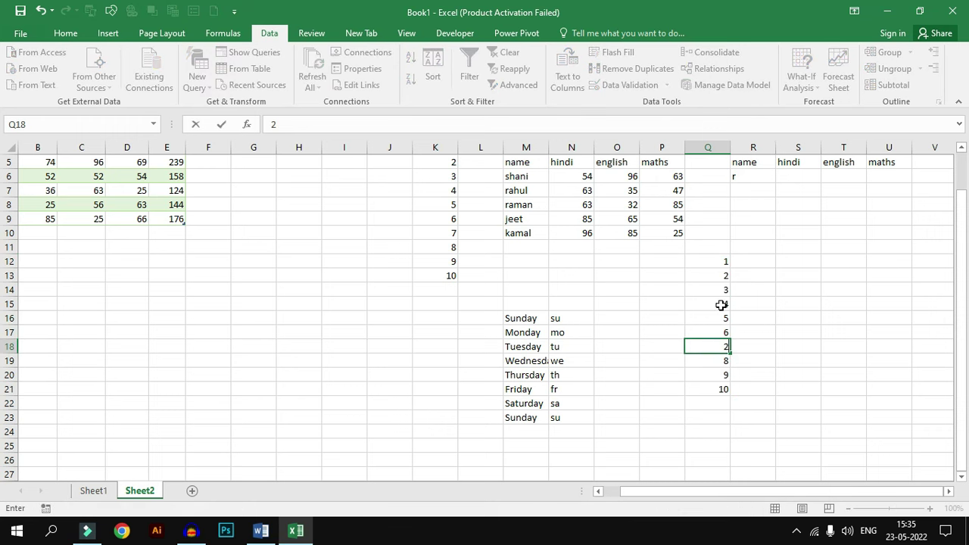
pyautogui.click(721, 305)
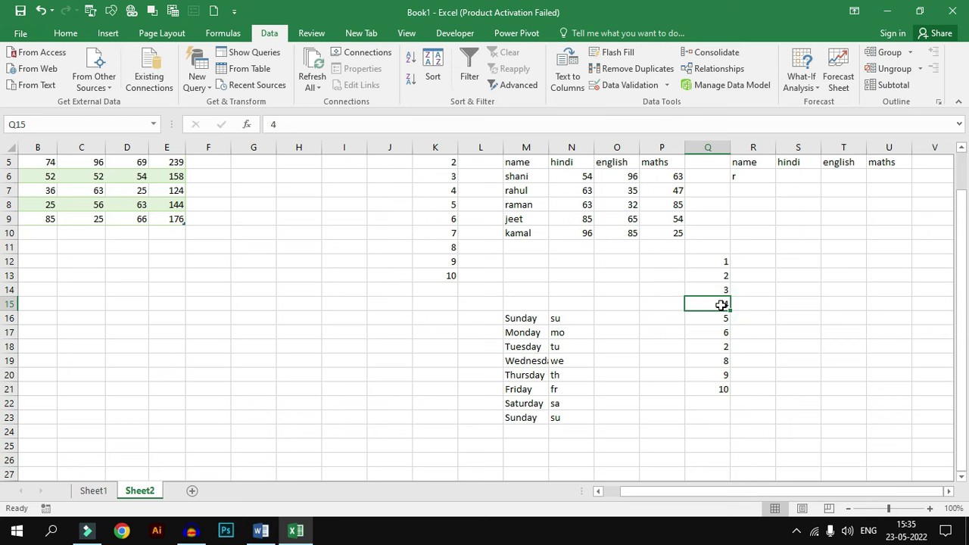
pyautogui.write('8')
pyautogui.click(766, 309)
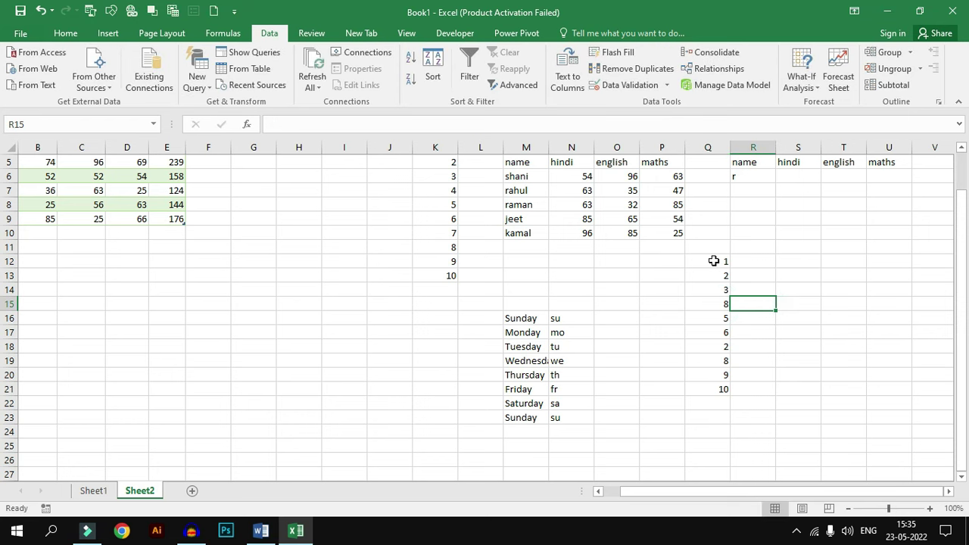
# Step: Remove duplicates from Q12:Q21, leaving eight unique numbers
pyautogui.moveTo(724, 262); pyautogui.dragTo(720, 387)
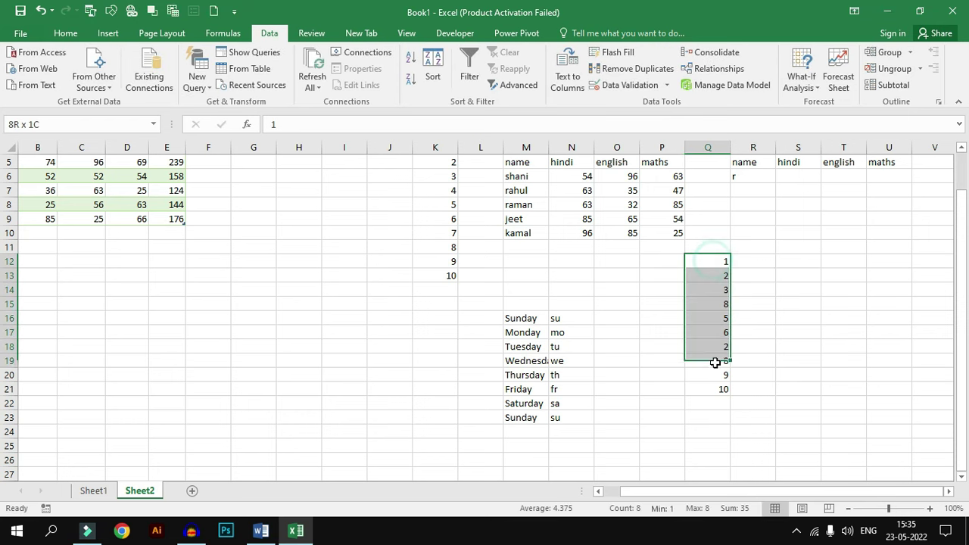
pyautogui.click(635, 69)
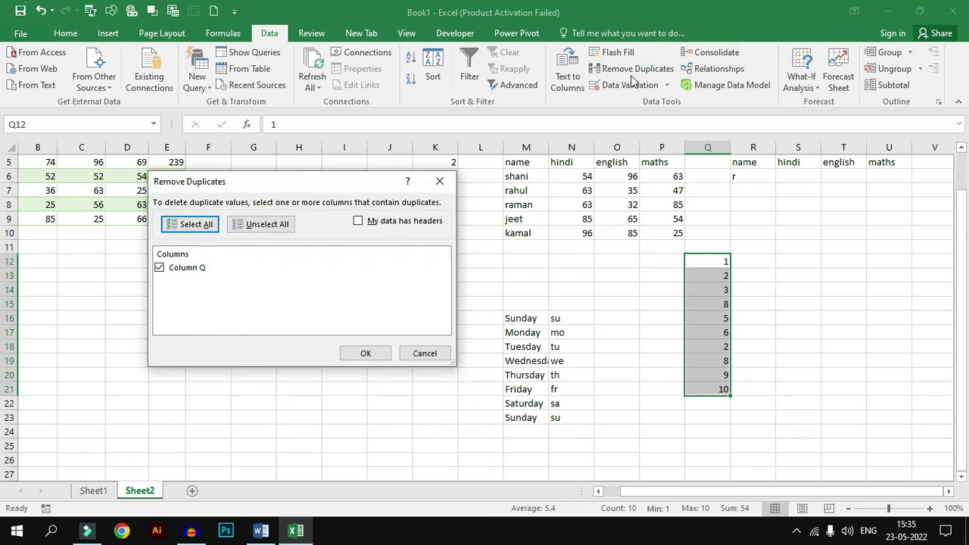
pyautogui.click(372, 354)
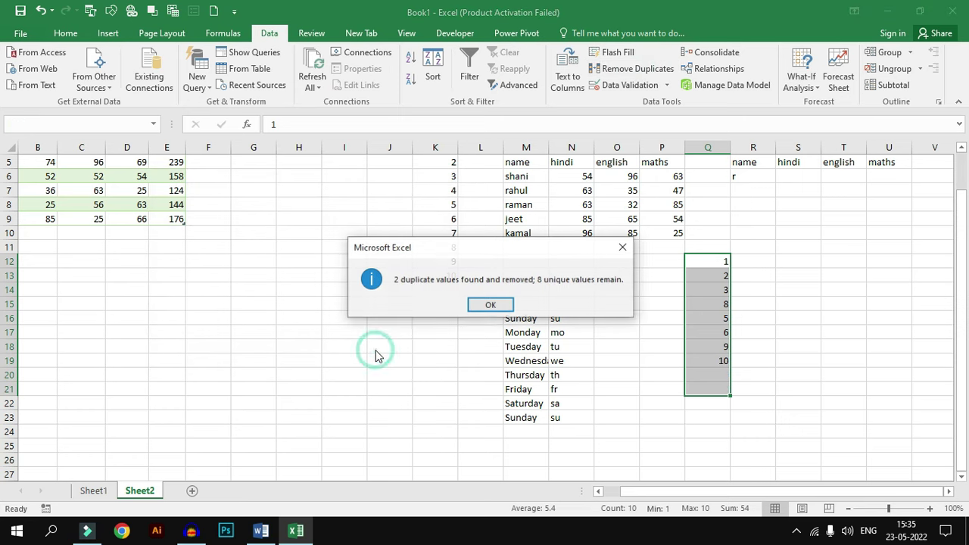
pyautogui.click(489, 304)
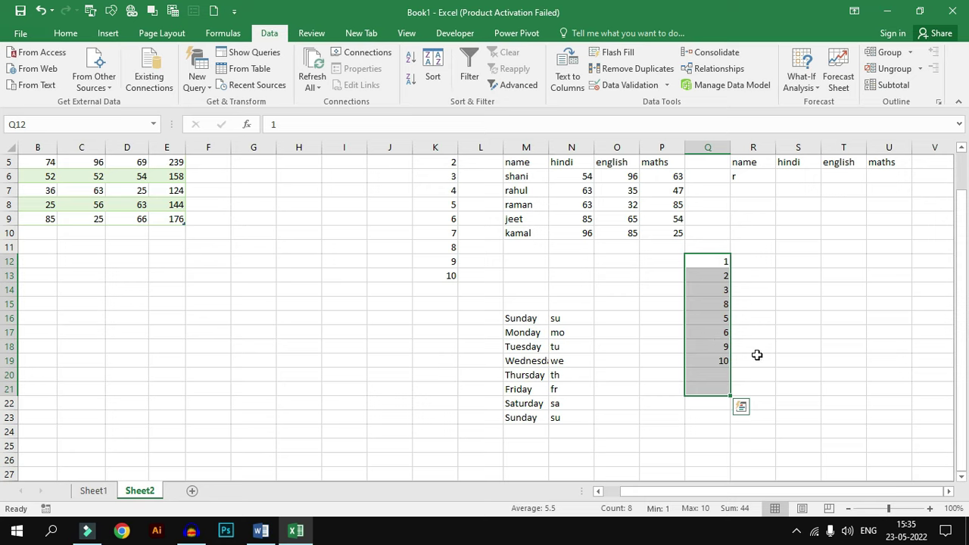
# Step: Open Data Validation on cell L14 and cancel without changes
pyautogui.click(783, 327)
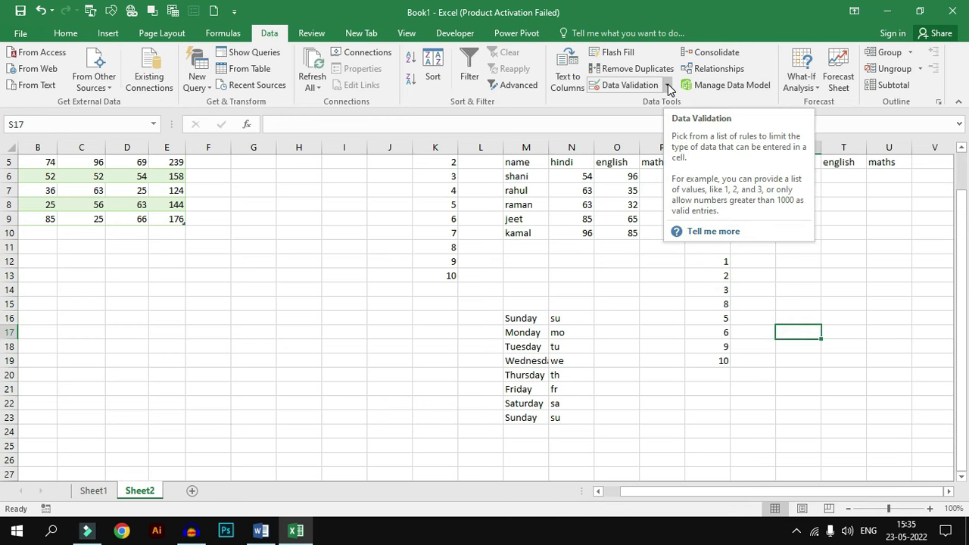
pyautogui.moveTo(961, 241); pyautogui.dragTo(966, 231)
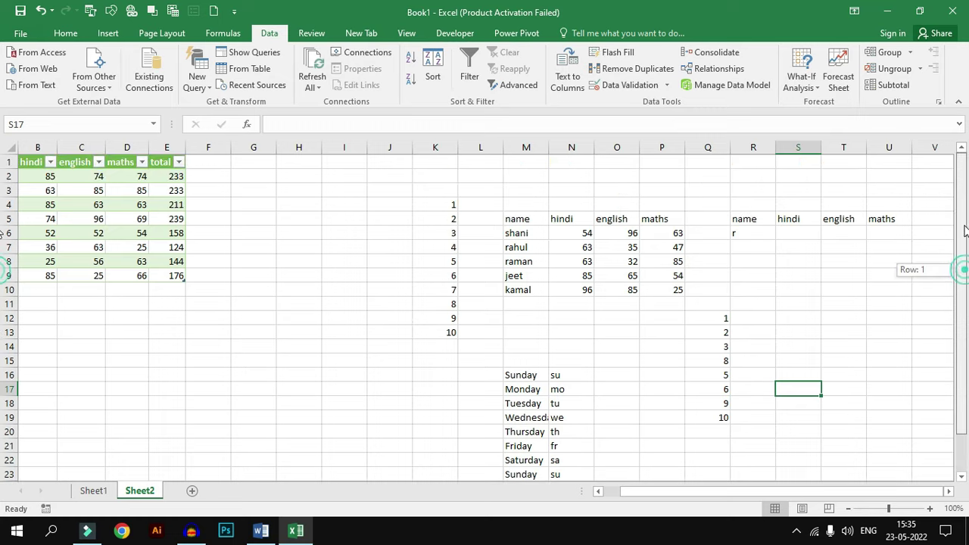
pyautogui.click(498, 350)
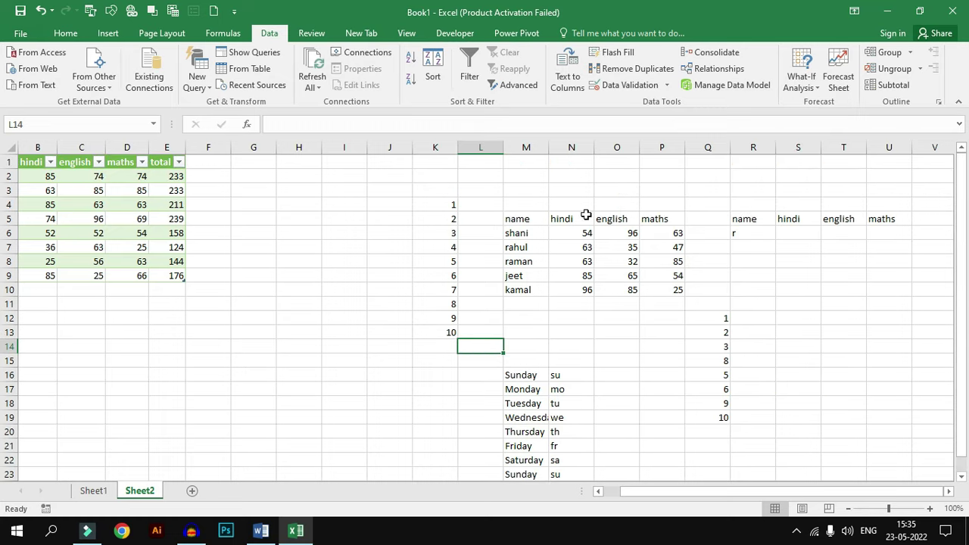
pyautogui.click(667, 85)
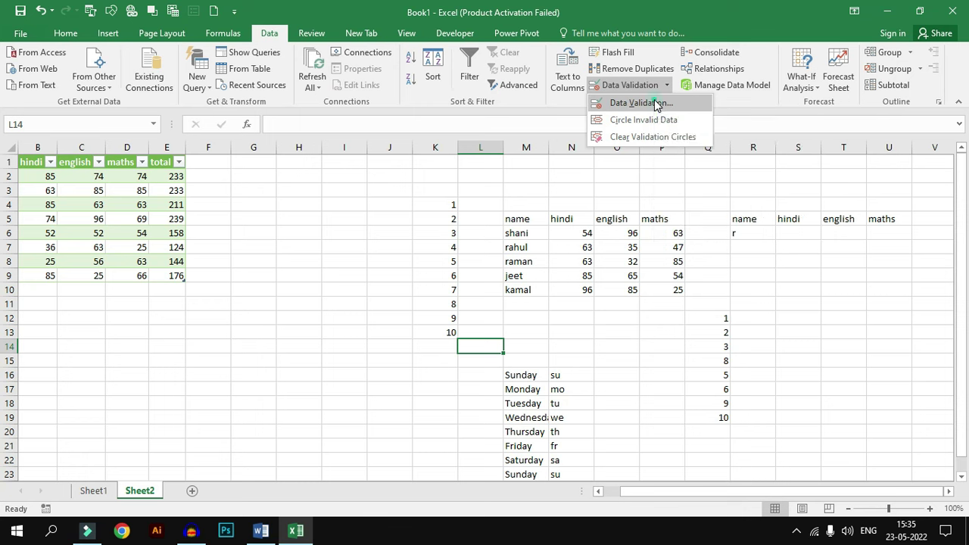
pyautogui.click(653, 105)
pyautogui.click(283, 230)
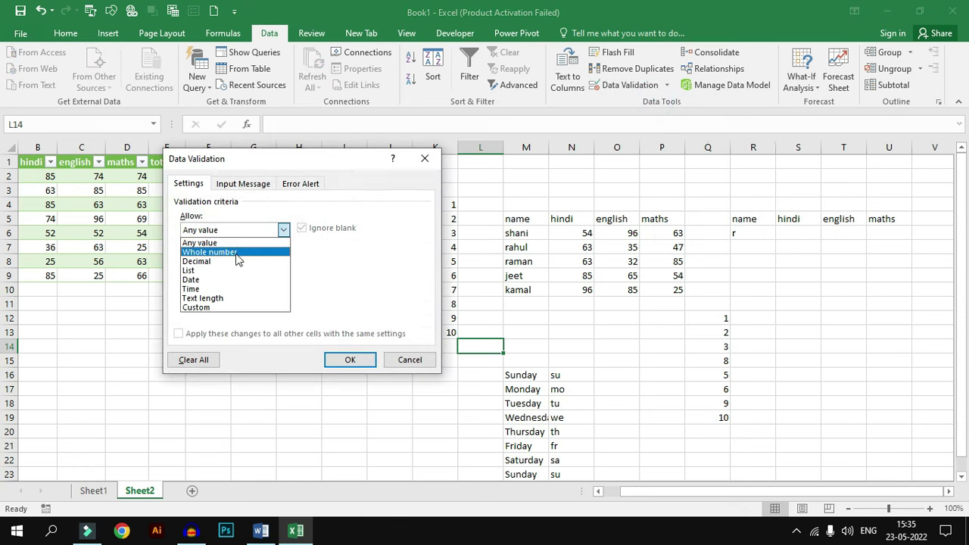
pyautogui.click(410, 361)
# Step: Restrict I1:I9 to whole numbers from 1 to 5 with data validation
pyautogui.moveTo(336, 163); pyautogui.dragTo(346, 270)
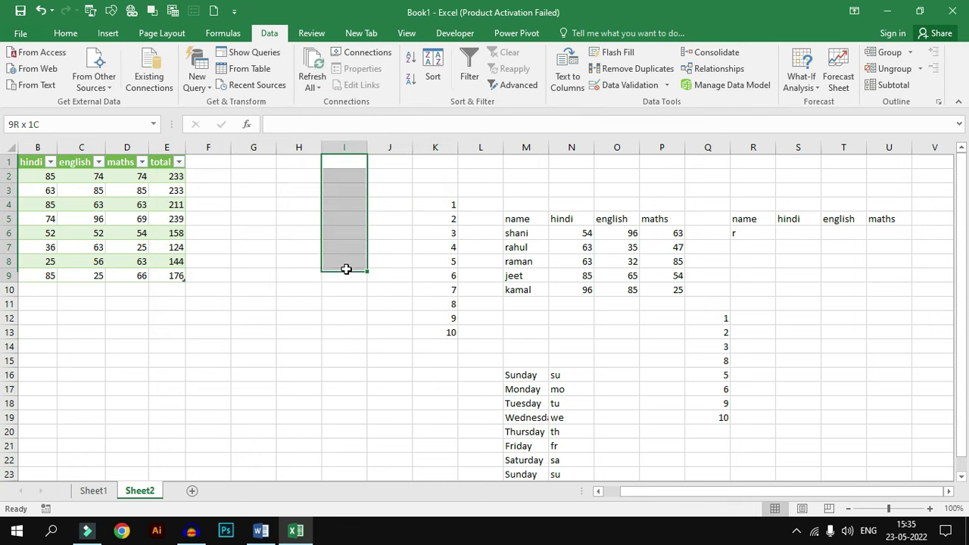
pyautogui.click(666, 87)
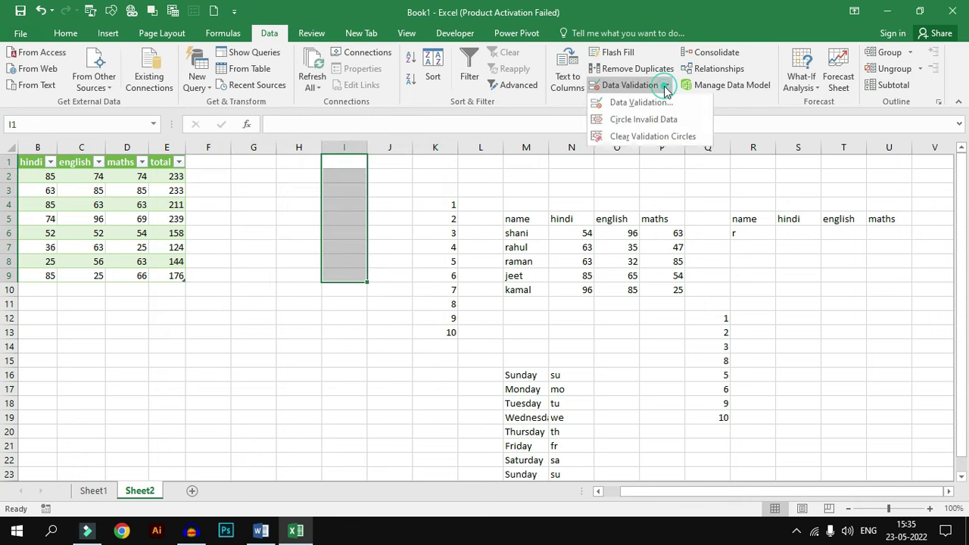
pyautogui.click(653, 106)
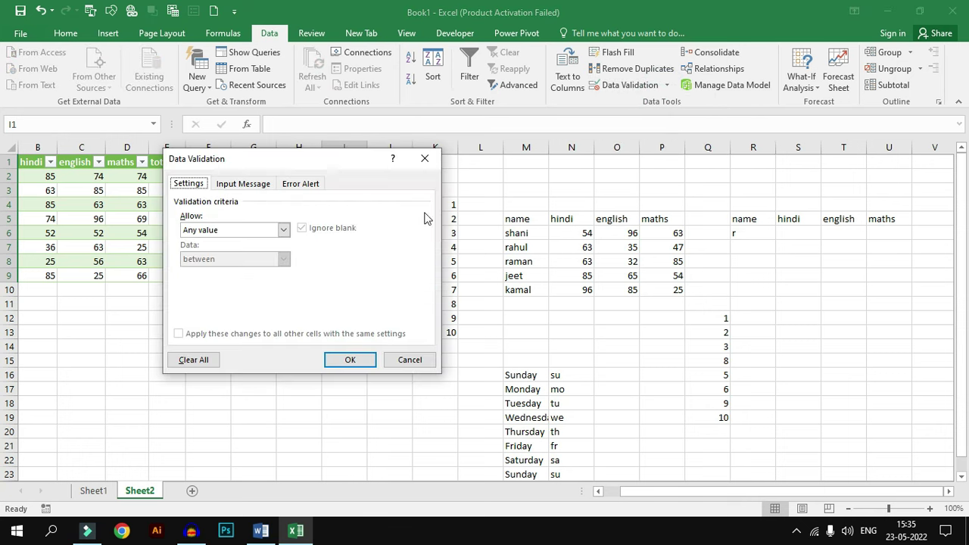
pyautogui.click(284, 231)
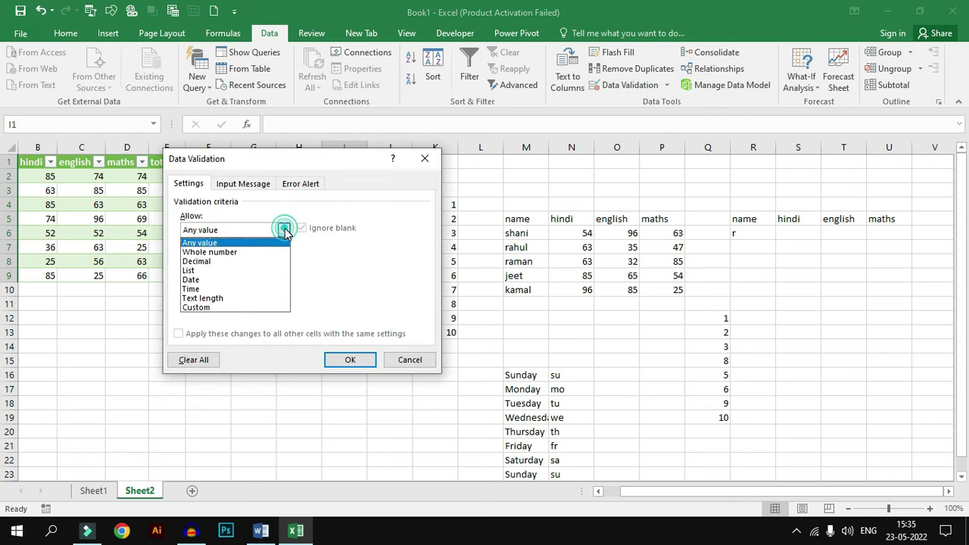
pyautogui.click(230, 257)
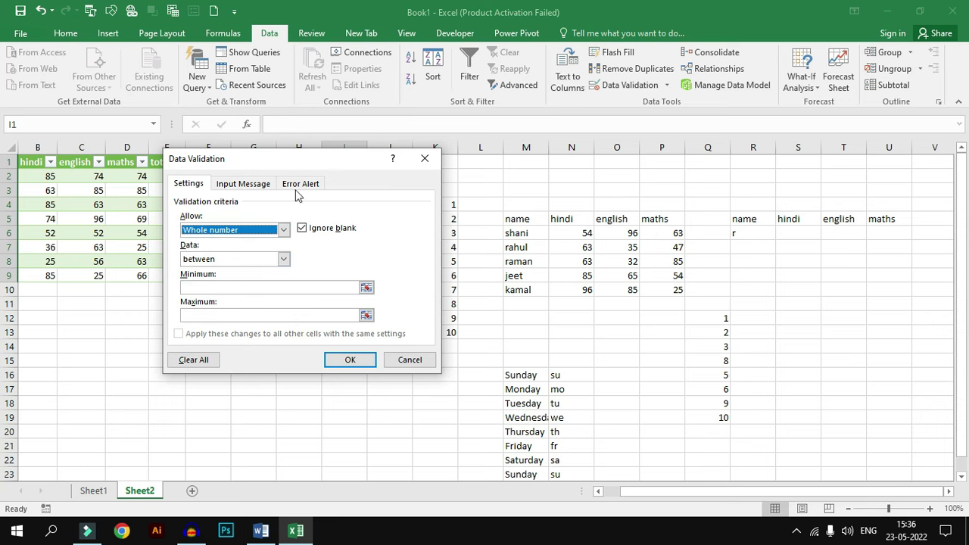
pyautogui.click(243, 289)
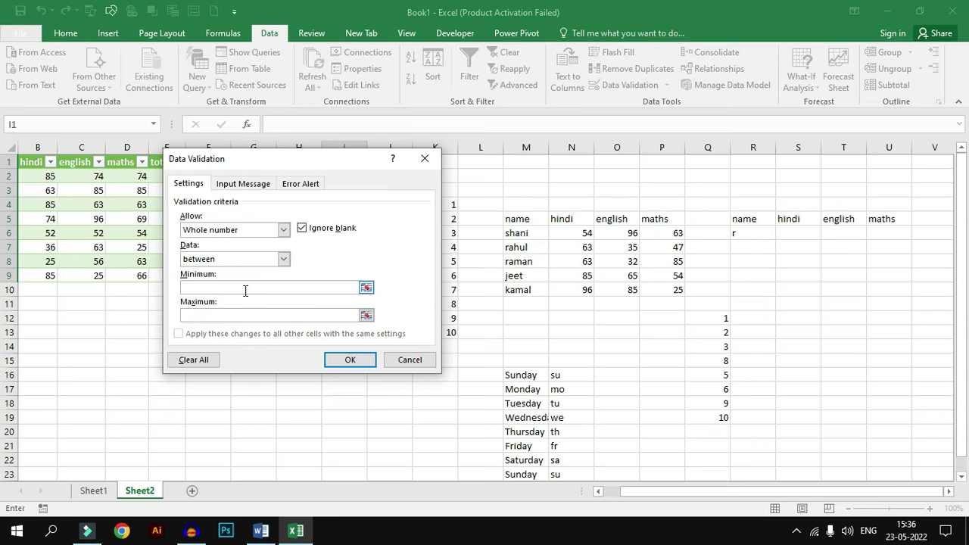
pyautogui.write('1')
pyautogui.click(288, 315)
pyautogui.write('5')
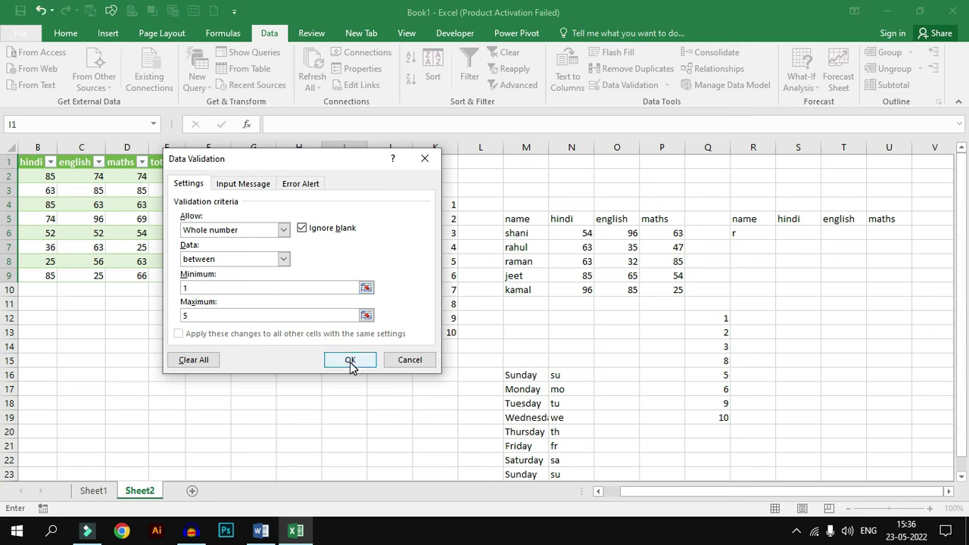
pyautogui.click(350, 361)
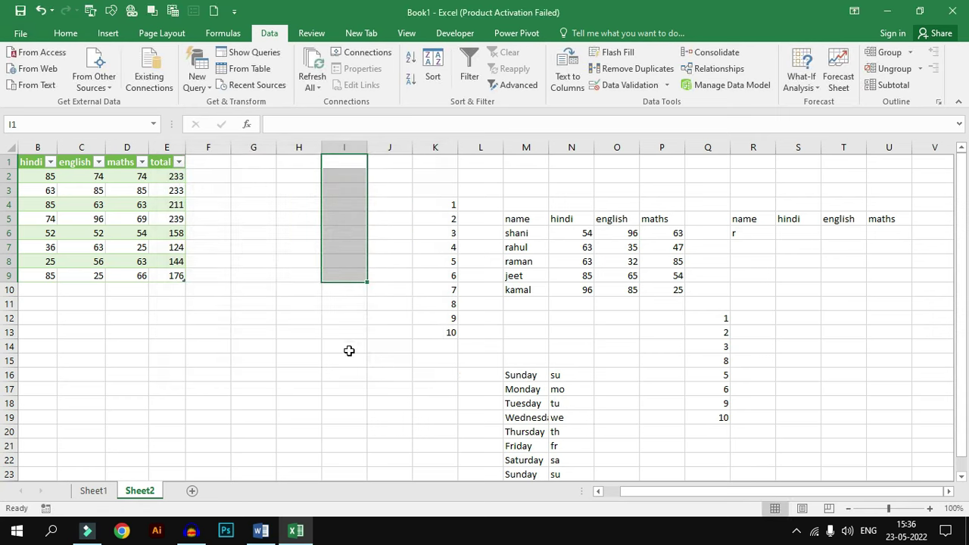
# Step: Enter 1 to 5 in I1:I5, then confirm 6 in I6 is rejected
pyautogui.click(353, 163)
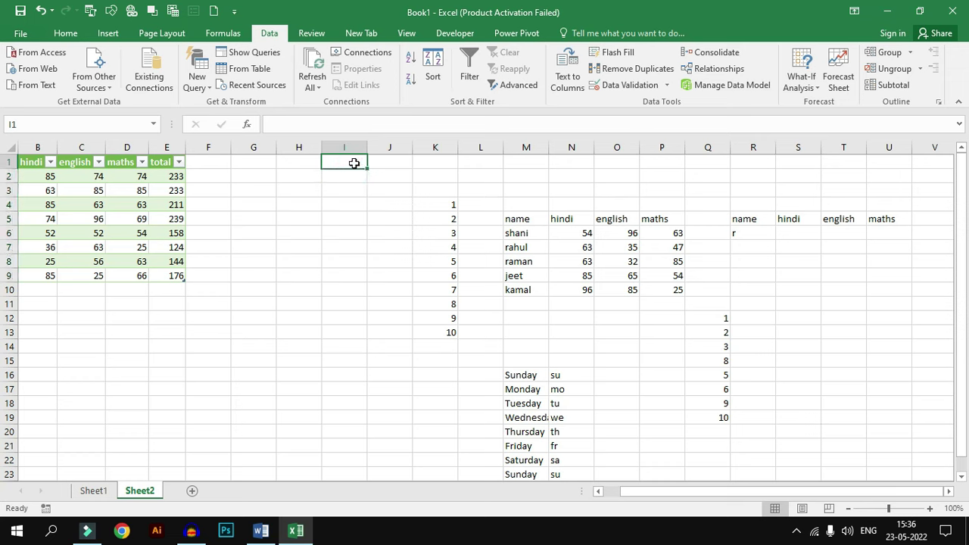
pyautogui.write('1')
pyautogui.press('Return')
pyautogui.write('2')
pyautogui.press('Return')
pyautogui.write('3 4')
pyautogui.press('Return')
pyautogui.write('5')
pyautogui.press('Return')
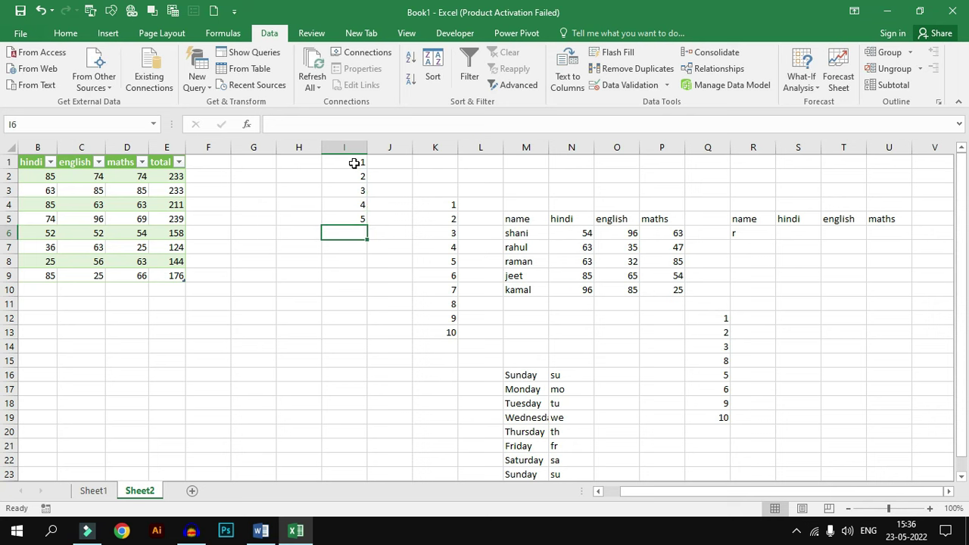
pyautogui.write('6')
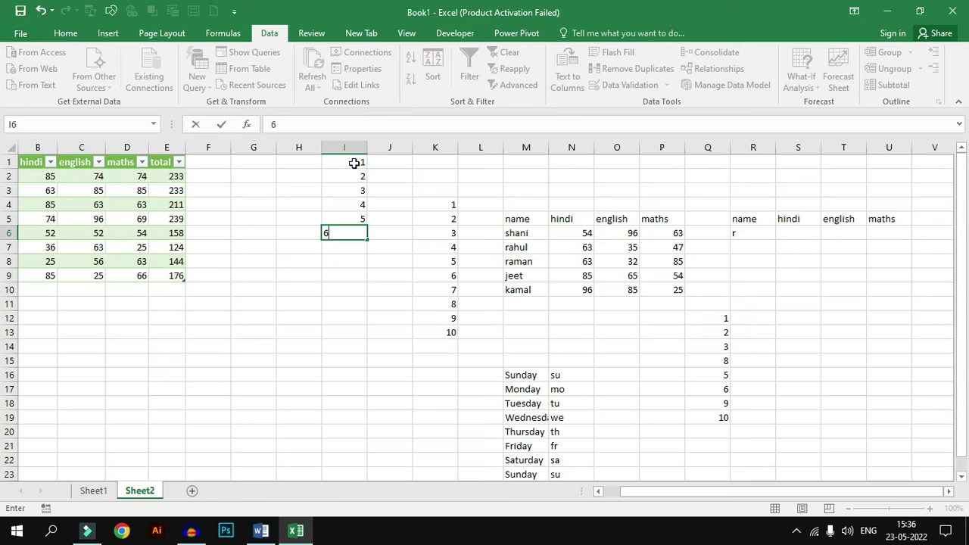
pyautogui.press('Return')
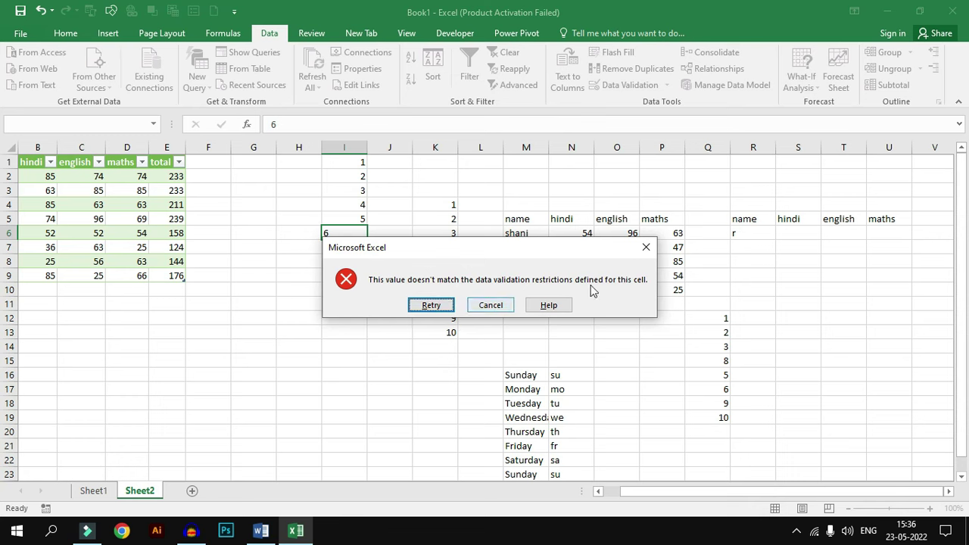
pyautogui.click(646, 248)
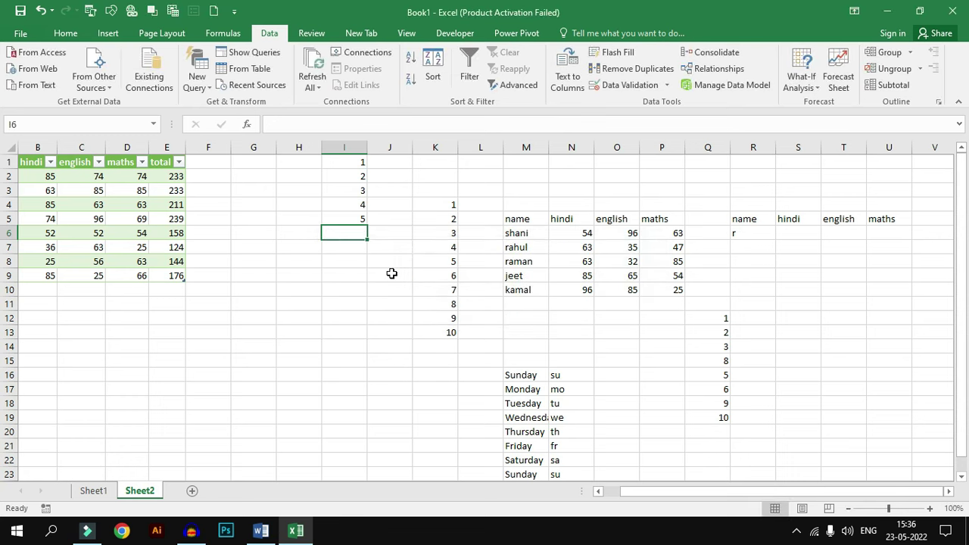
# Step: Clear the whole-number 1 to 5 validation rule from I1:I9
pyautogui.moveTo(354, 162); pyautogui.dragTo(336, 277)
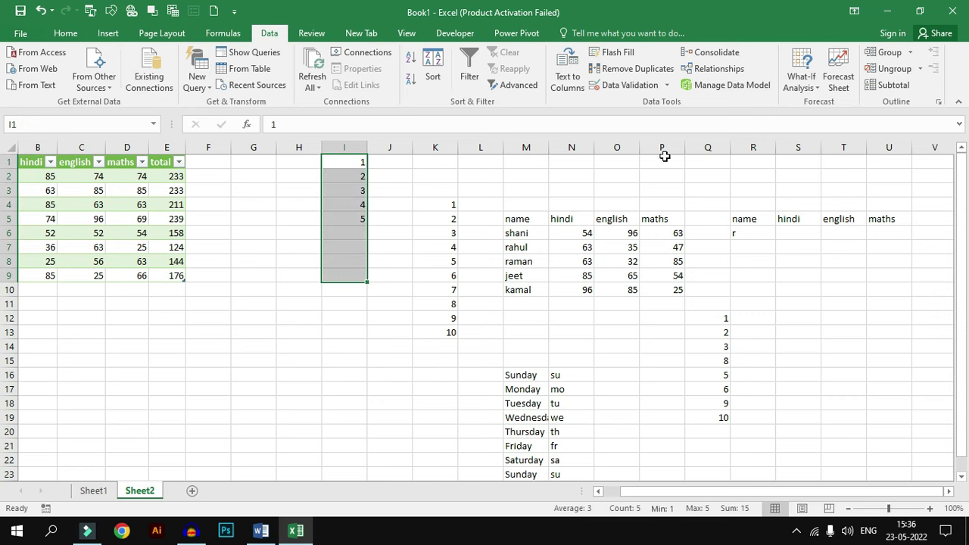
pyautogui.click(667, 85)
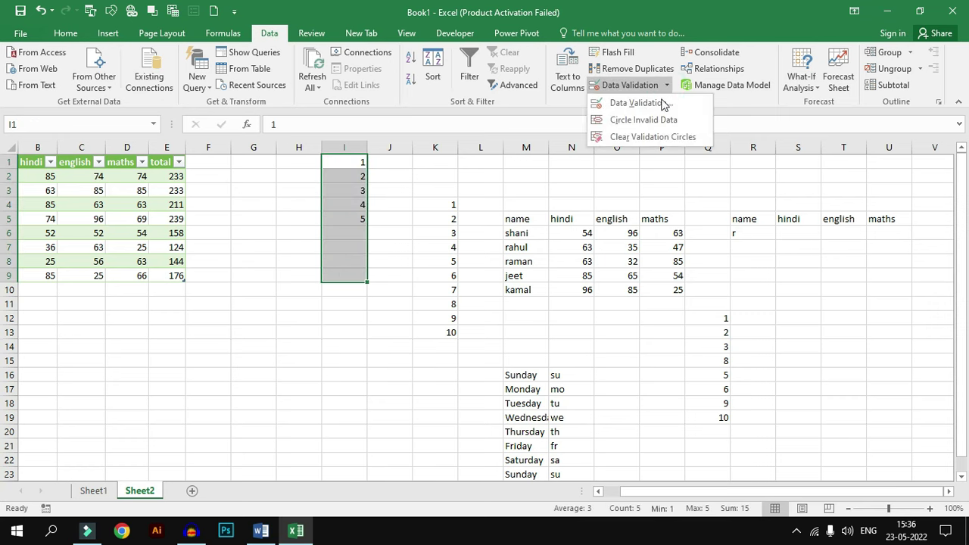
pyautogui.click(654, 105)
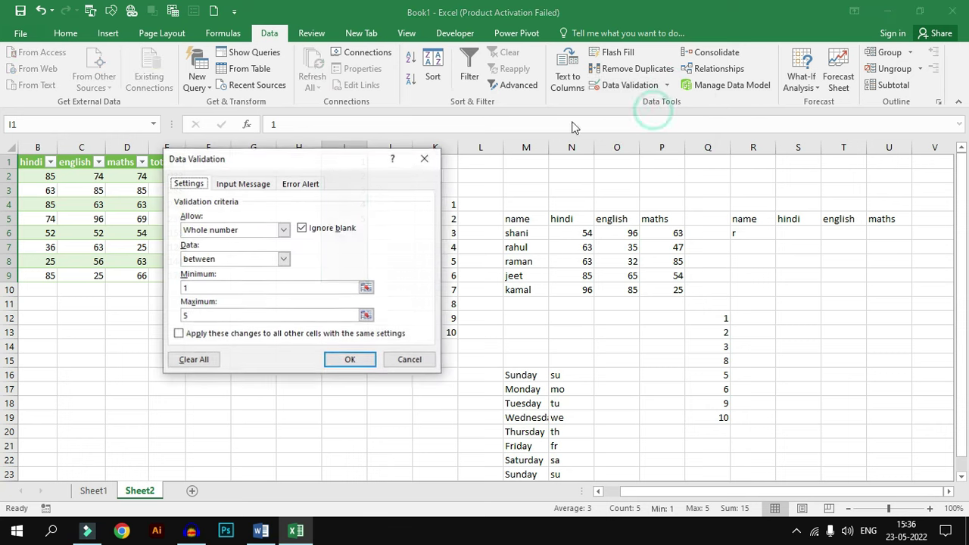
pyautogui.click(193, 361)
pyautogui.click(339, 361)
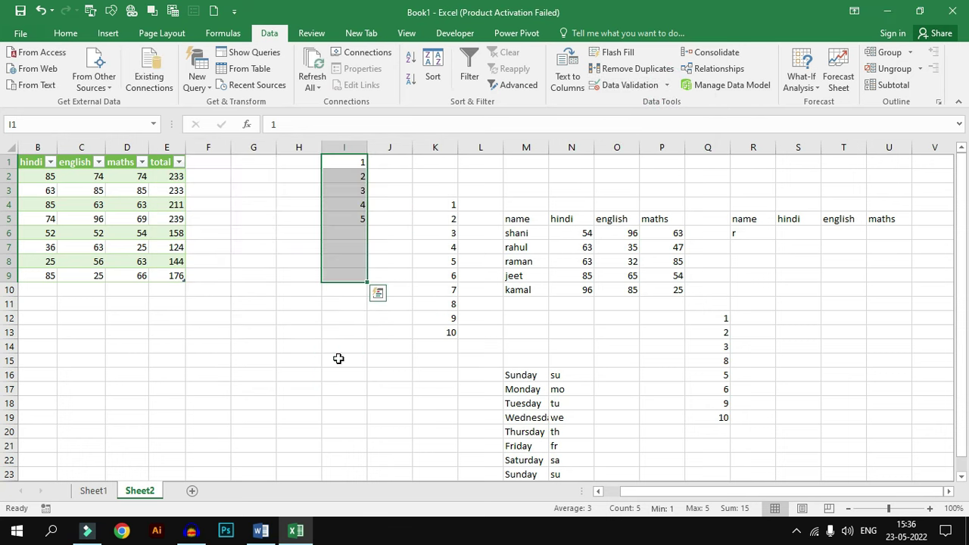
# Step: Enter test values in I7 and I8, then delete them from column I
pyautogui.click(357, 250)
pyautogui.write('56')
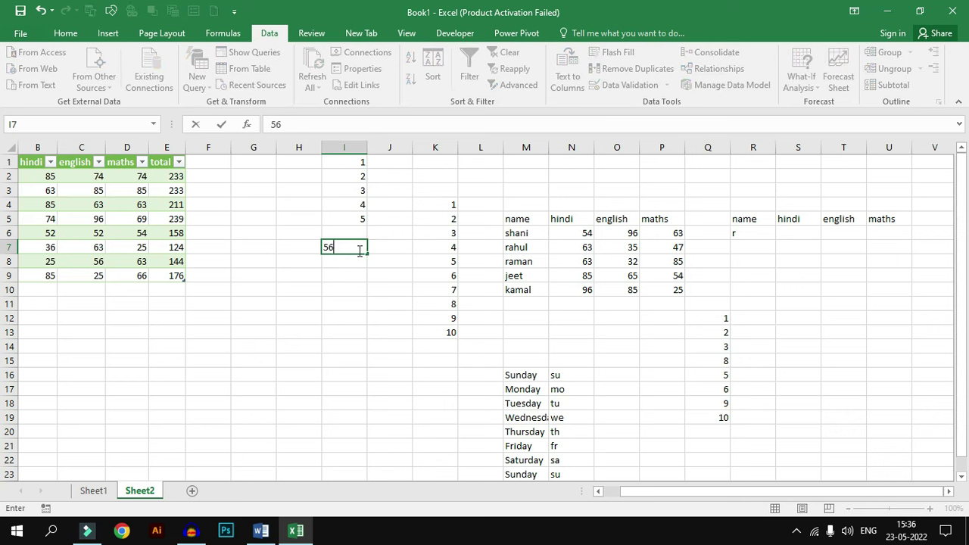
pyautogui.press('Return')
pyautogui.write('8')
pyautogui.press('Return')
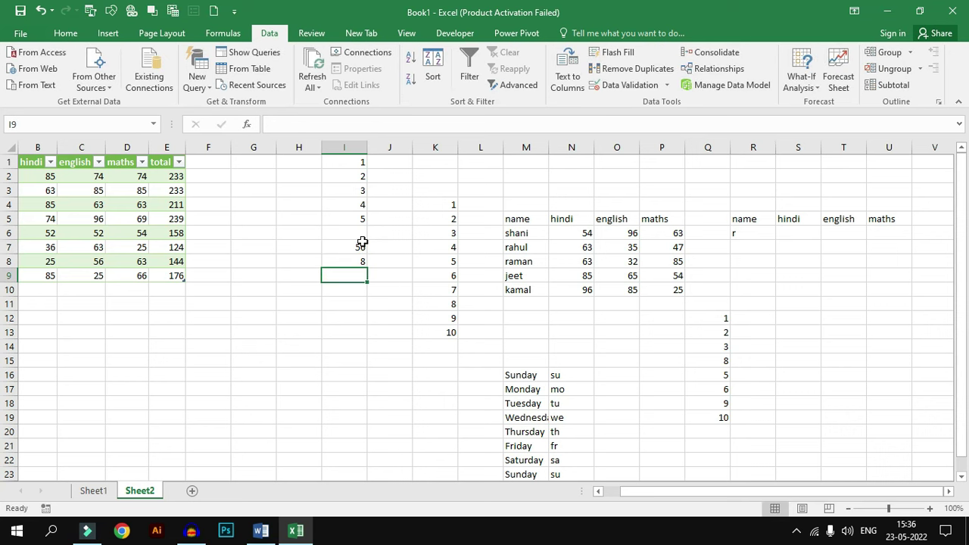
pyautogui.moveTo(348, 162); pyautogui.dragTo(354, 265)
pyautogui.press('Delete')
pyautogui.click(364, 314)
# Step: Restrict I1:I9 to decimal values with minimum 5.0 and maximum 6.5
pyautogui.moveTo(340, 162); pyautogui.dragTo(349, 276)
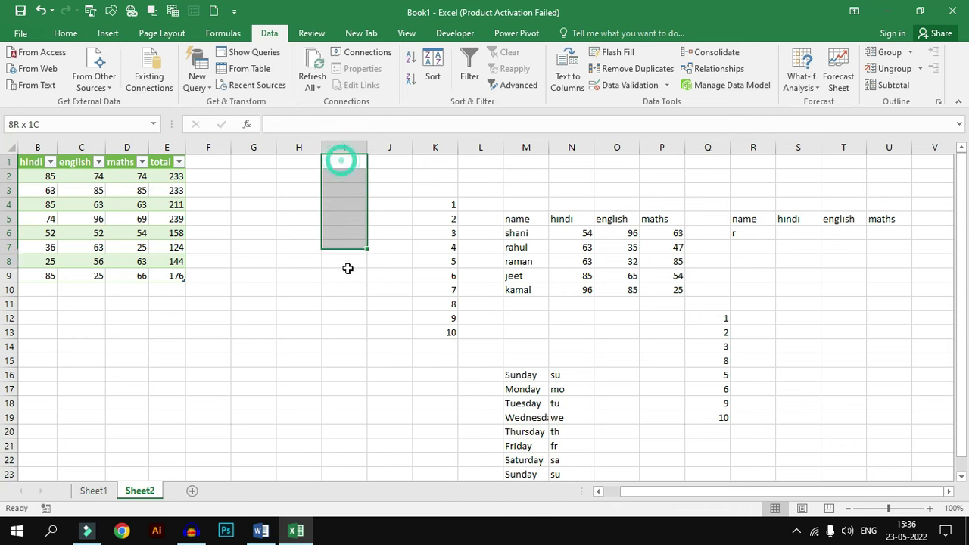
pyautogui.click(664, 86)
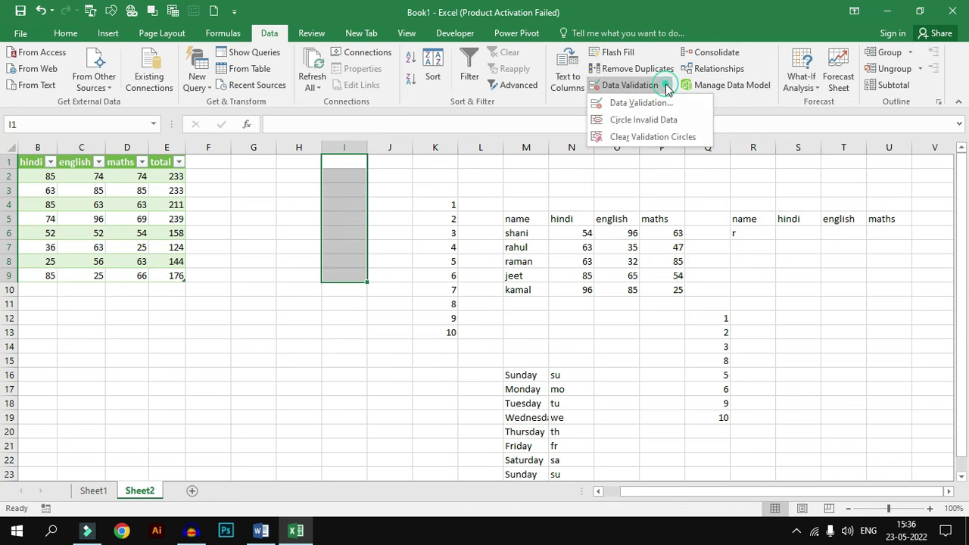
pyautogui.click(656, 105)
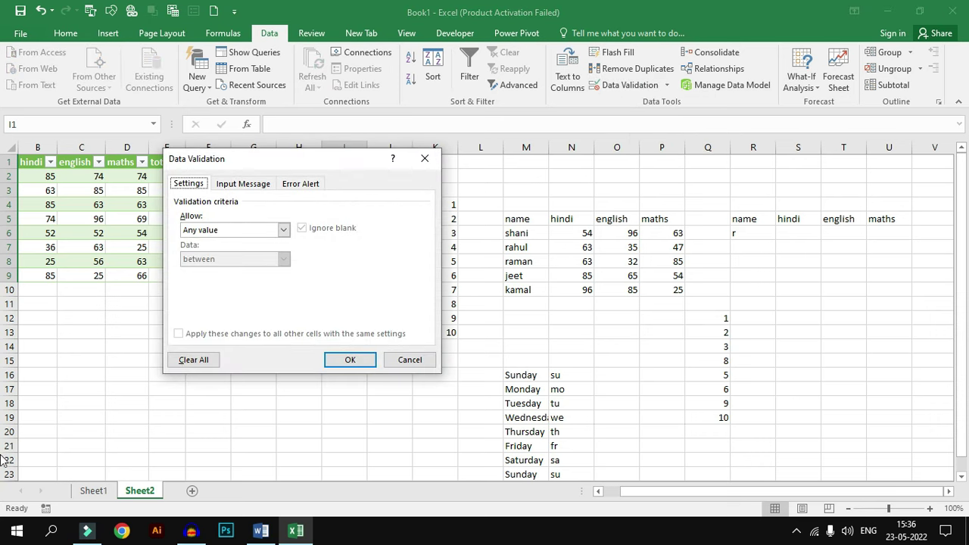
pyautogui.click(283, 230)
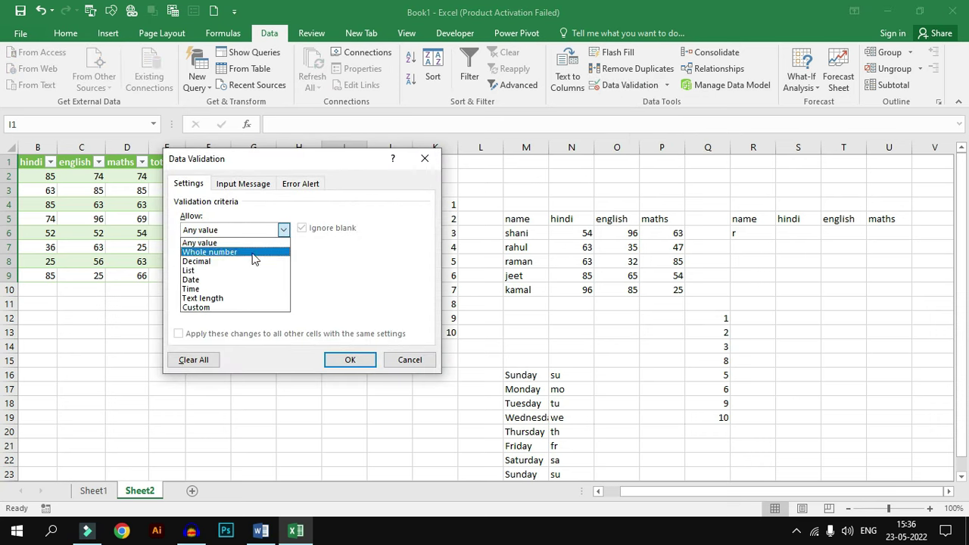
pyautogui.click(211, 262)
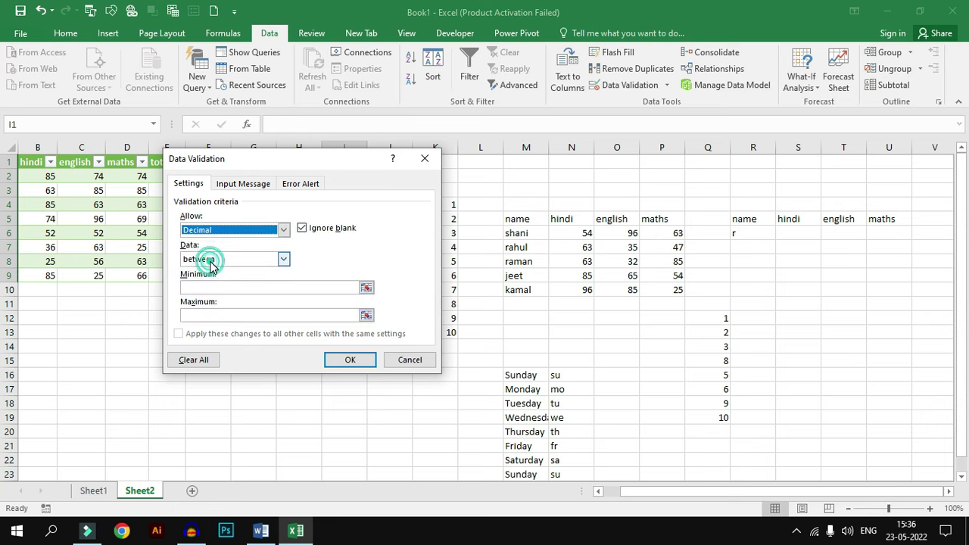
pyautogui.click(240, 289)
pyautogui.write('5')
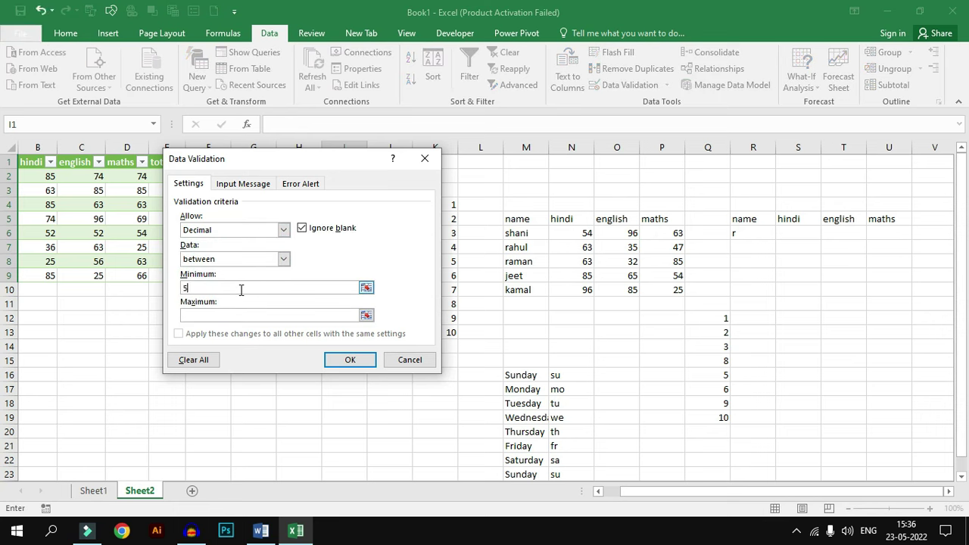
pyautogui.click(244, 315)
pyautogui.click(245, 314)
pyautogui.write('6.5')
pyautogui.click(349, 361)
# Step: Test the rule: enter 5 in I1, then cancel the rejected 2.5 in I2
pyautogui.click(344, 164)
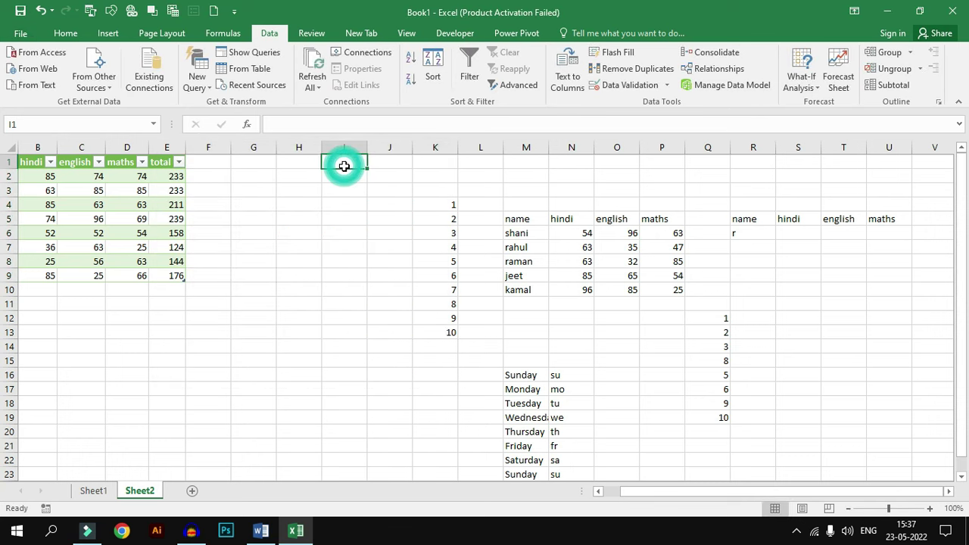
pyautogui.write('5')
pyautogui.press('Return')
pyautogui.write('2')
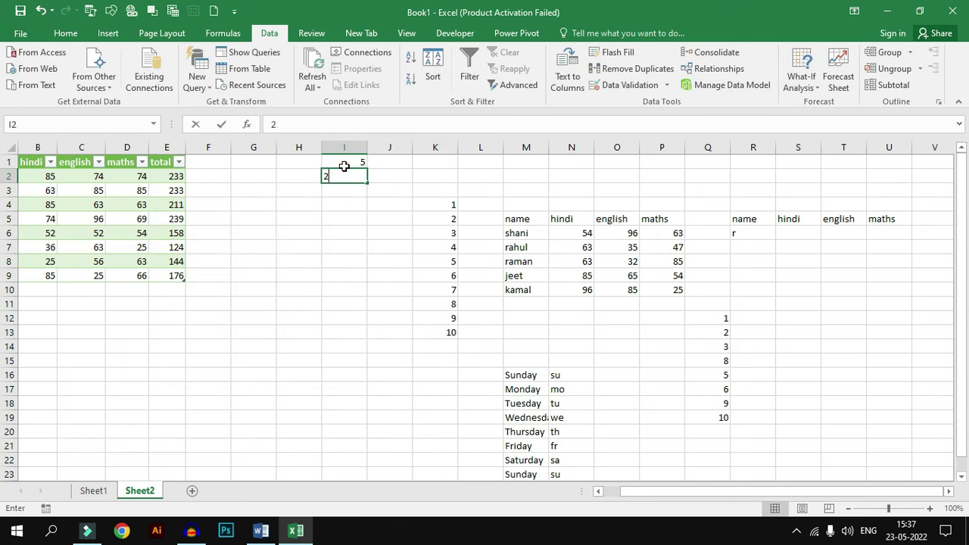
pyautogui.write('.5')
pyautogui.press('Return')
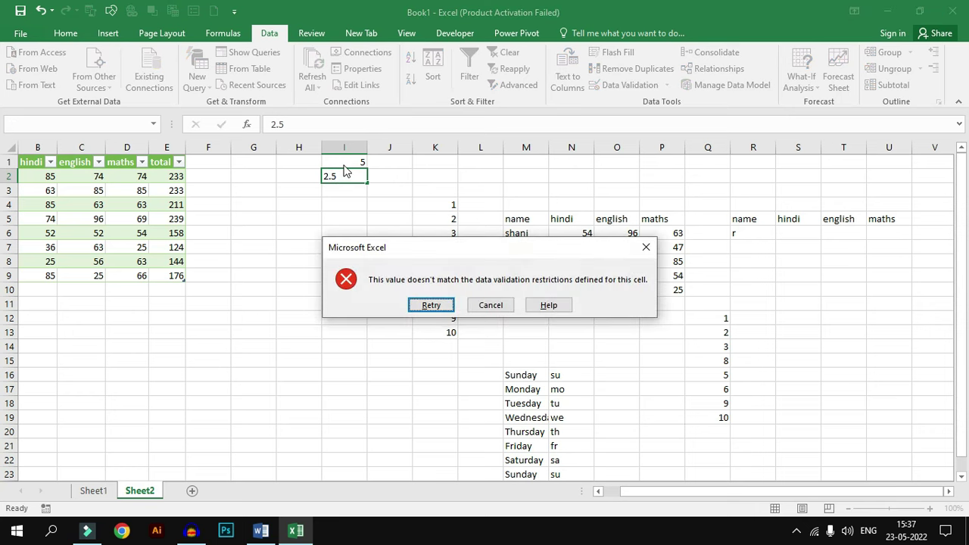
pyautogui.click(492, 305)
# Step: Clear the decimal validation rule from I1:I9
pyautogui.moveTo(344, 162); pyautogui.dragTo(349, 280)
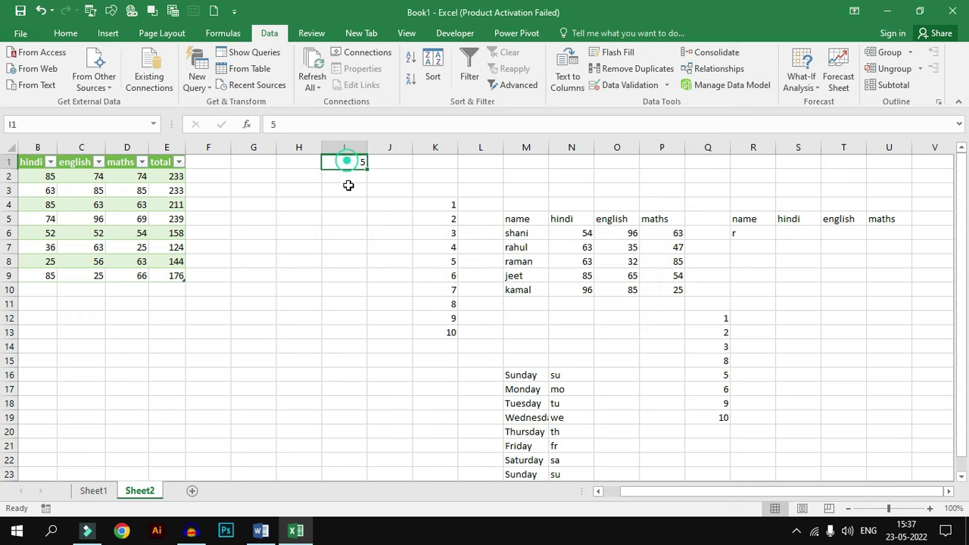
pyautogui.click(666, 85)
pyautogui.click(633, 100)
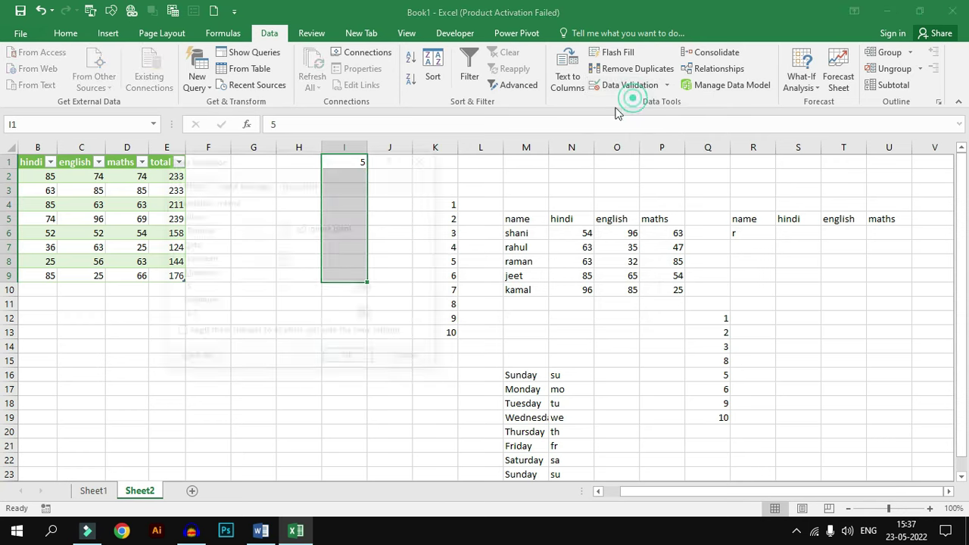
pyautogui.click(195, 360)
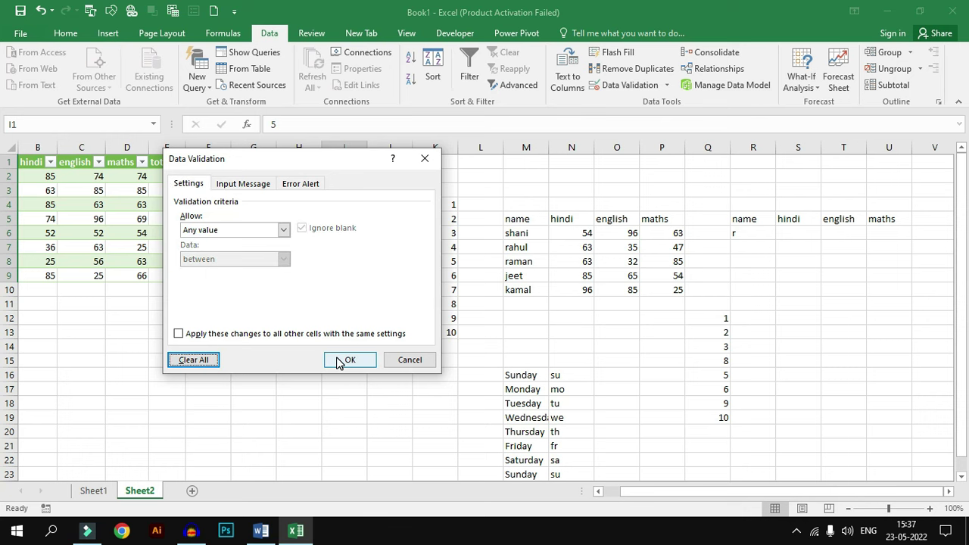
pyautogui.click(338, 361)
# Step: Enter the unrestricted value 8.6 in I4 and select I1:I8
pyautogui.click(333, 203)
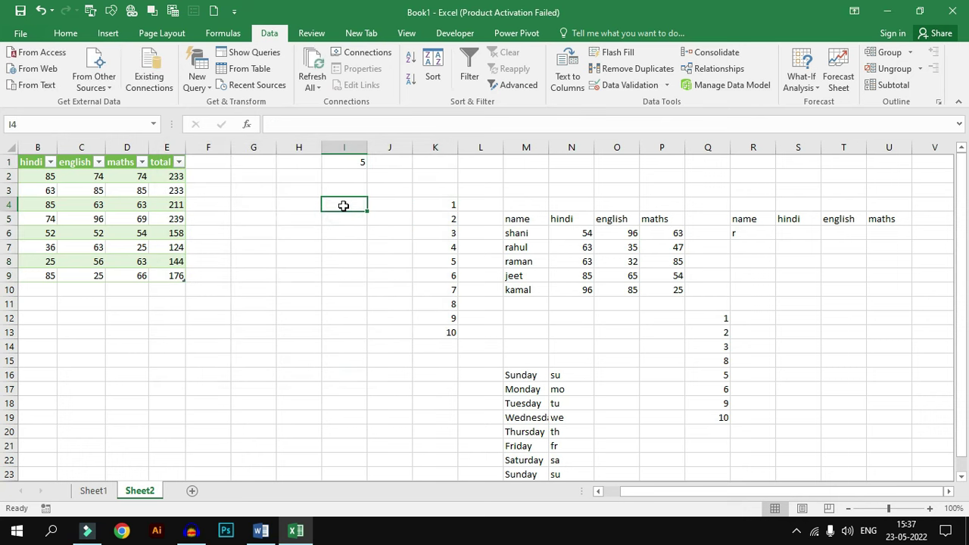
pyautogui.write('8.6')
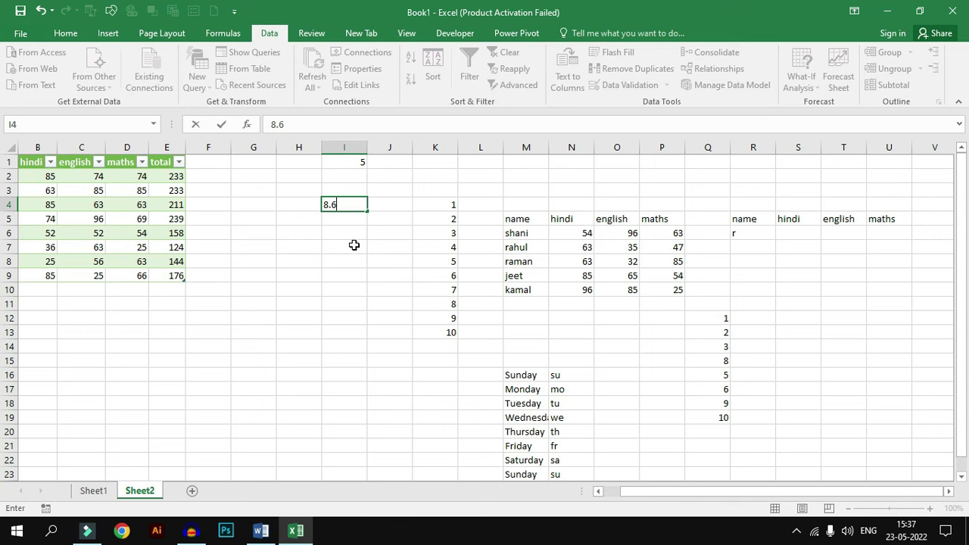
pyautogui.click(353, 250)
pyautogui.moveTo(349, 160); pyautogui.dragTo(345, 260)
# Step: Delete the column I test values and try the Date and Time validation types
pyautogui.press('Delete')
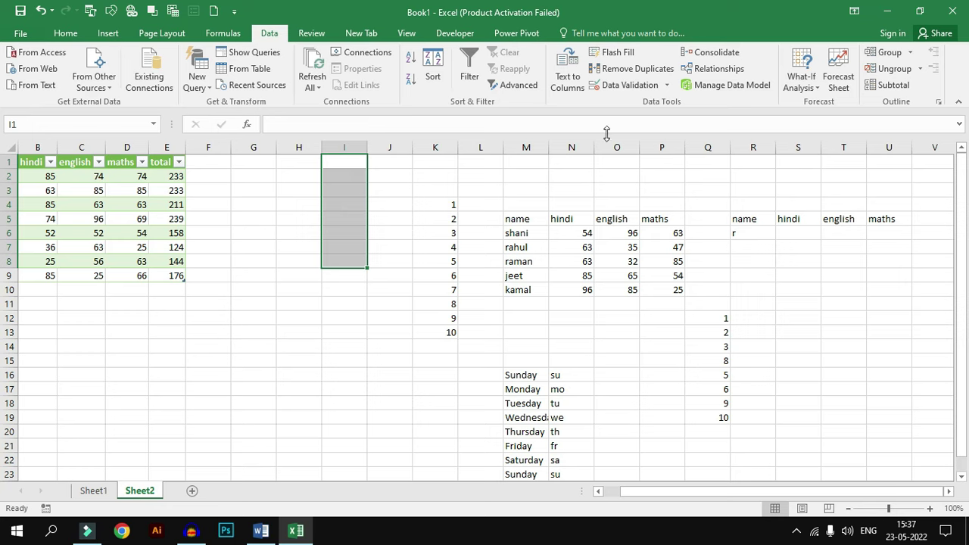
pyautogui.click(667, 85)
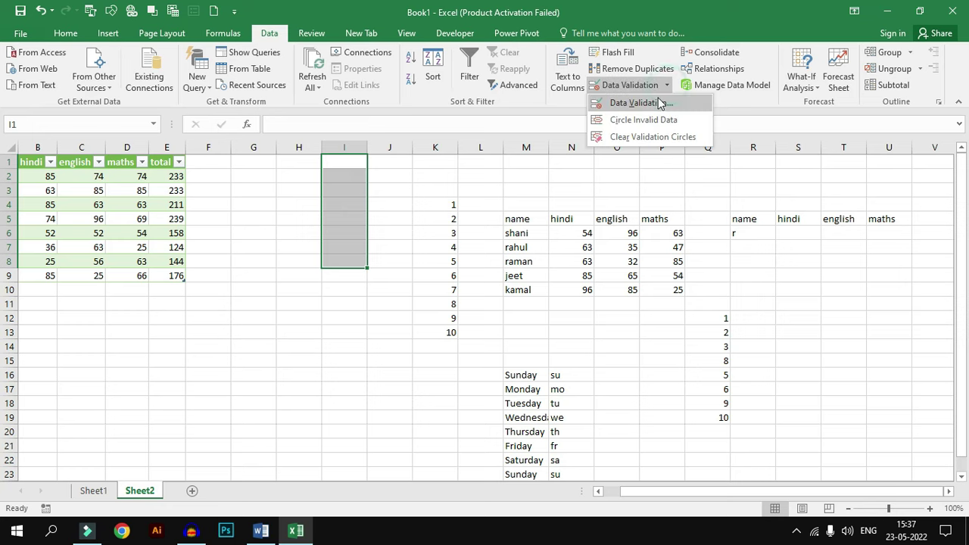
pyautogui.click(656, 103)
pyautogui.click(283, 229)
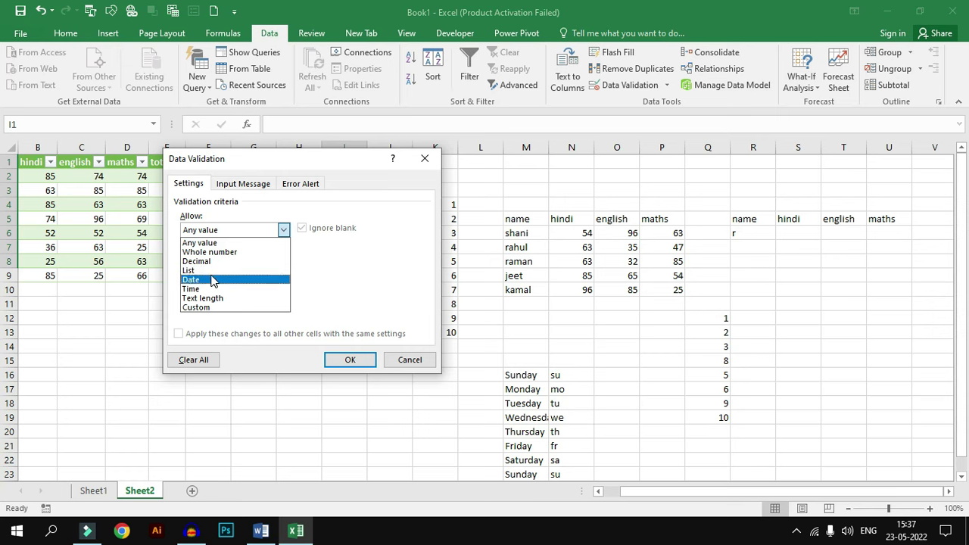
pyautogui.click(212, 280)
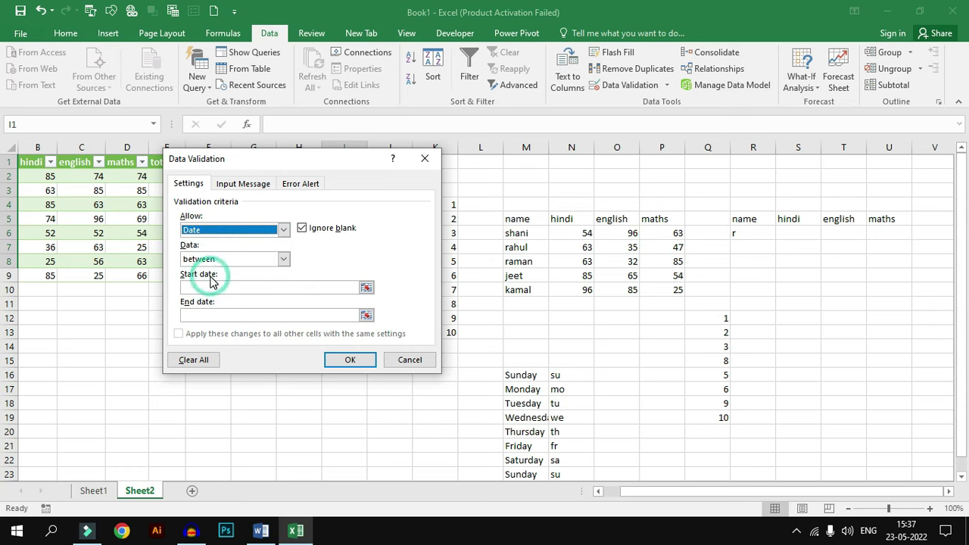
pyautogui.click(229, 318)
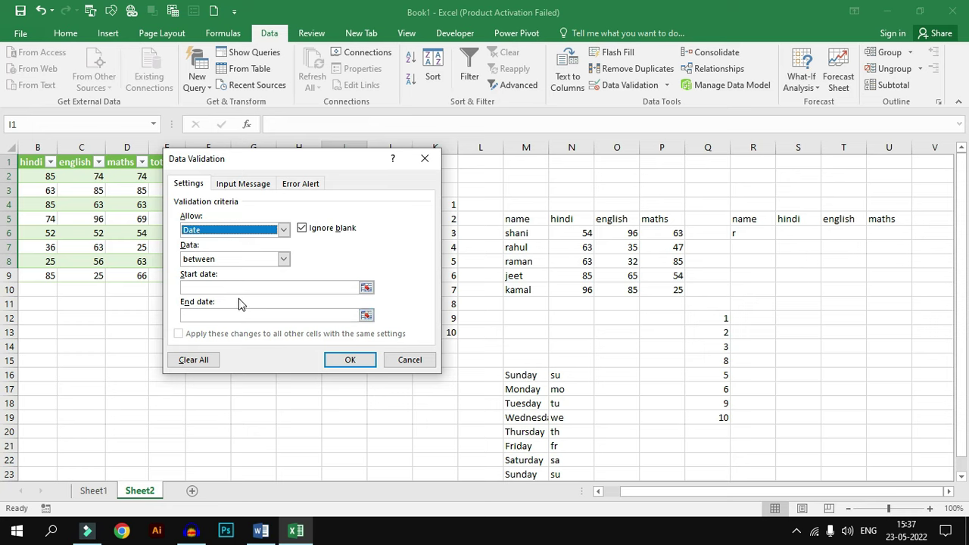
pyautogui.click(283, 230)
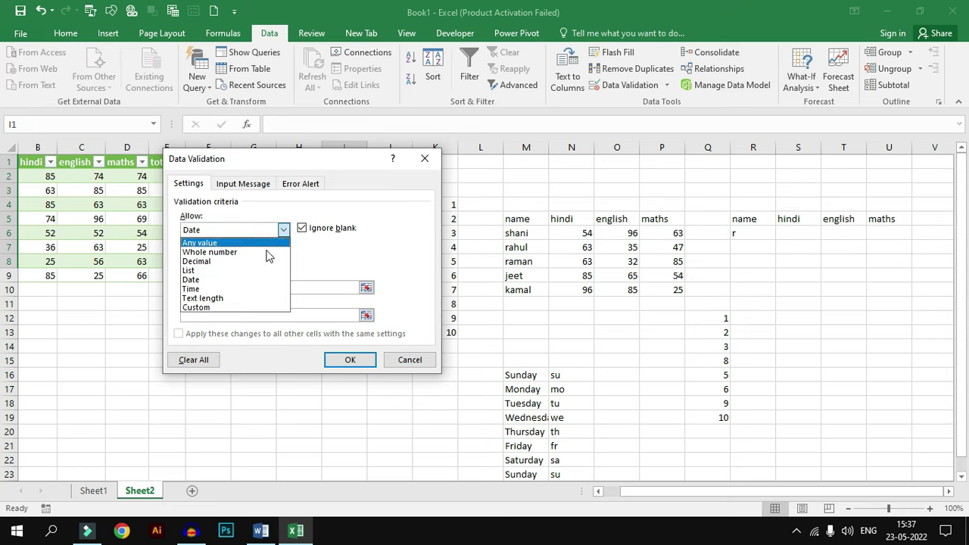
pyautogui.click(227, 288)
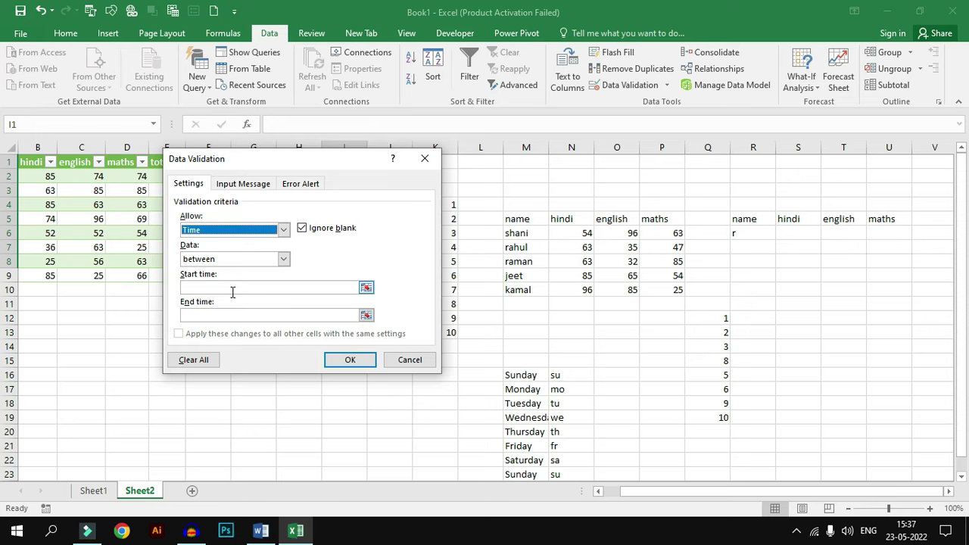
# Step: Apply a Text length rule allowing 4 to 8 characters, then select I1
pyautogui.click(283, 230)
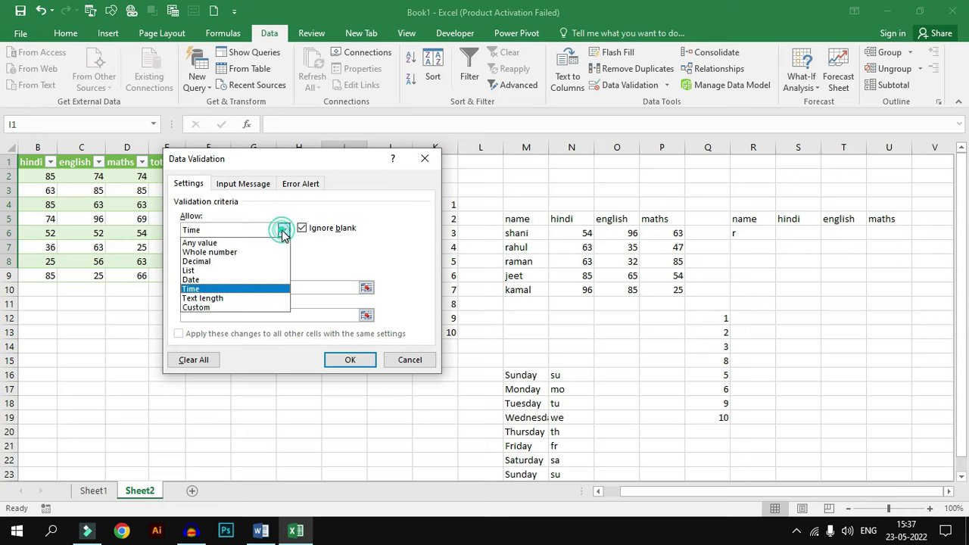
pyautogui.click(206, 298)
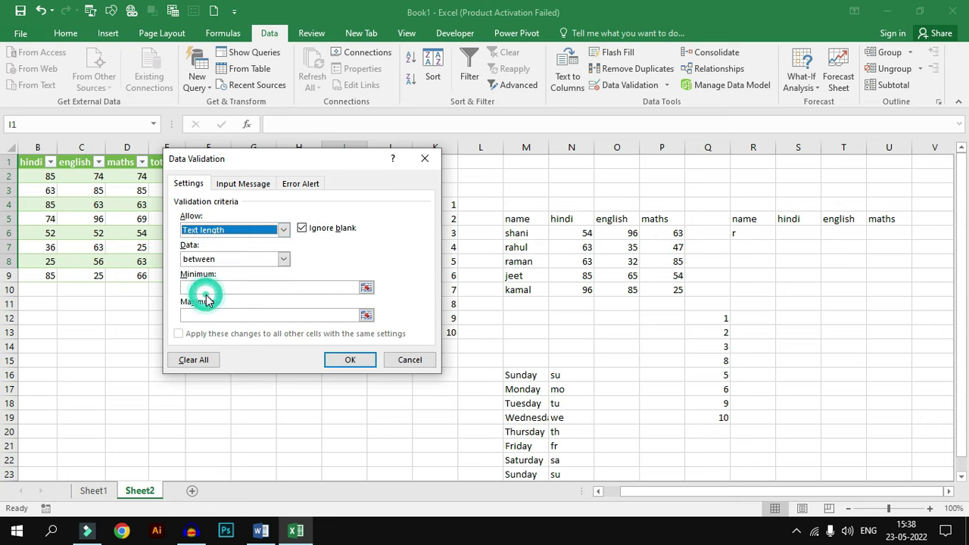
pyautogui.click(218, 286)
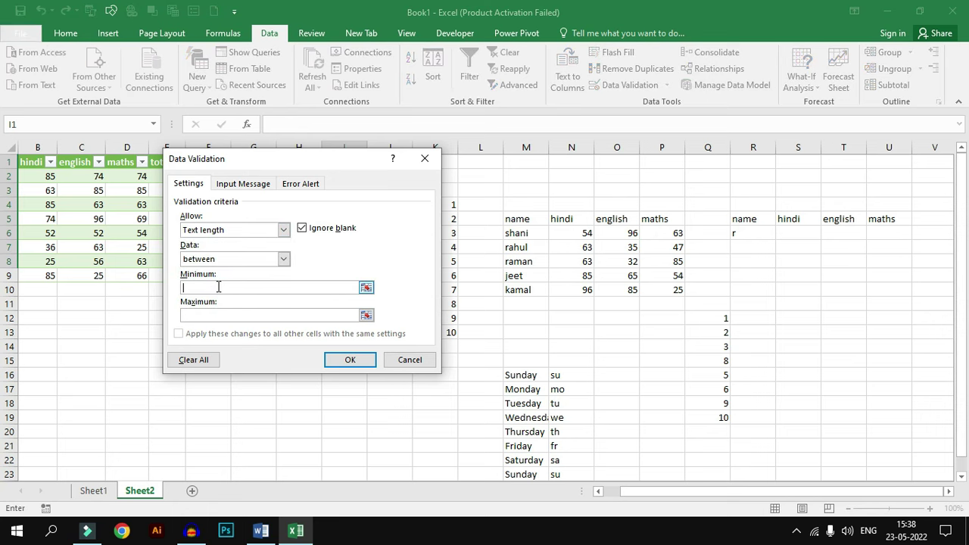
pyautogui.write('4')
pyautogui.click(222, 316)
pyautogui.write('8')
pyautogui.click(349, 361)
pyautogui.click(350, 165)
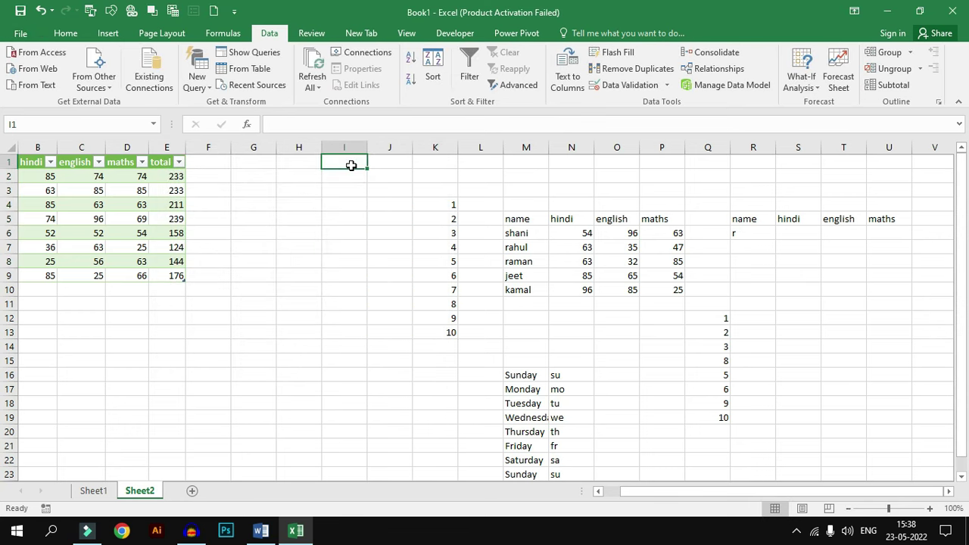
# Step: Enter jeet and jeetu in I1:I2; cancel the rejected pushpendra in I3
pyautogui.write('jeet')
pyautogui.press('Return')
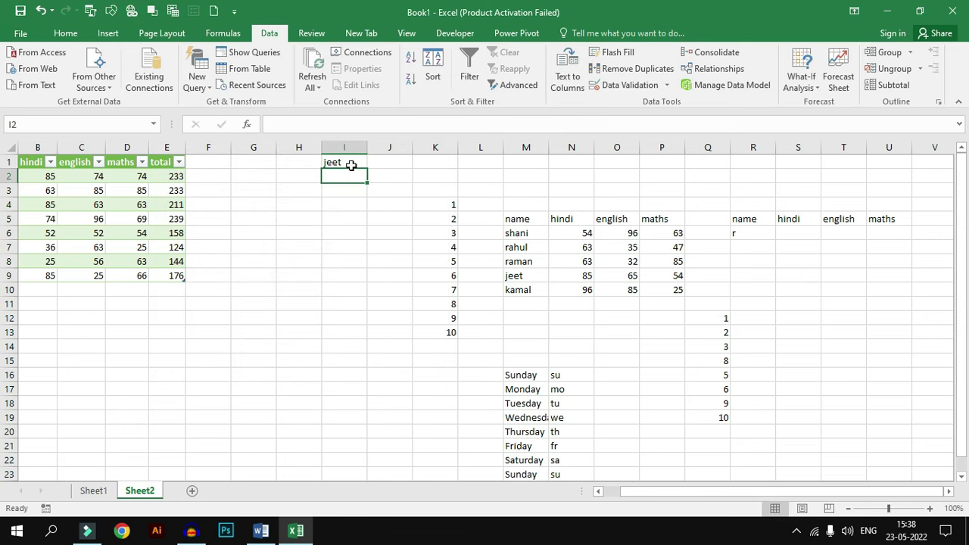
pyautogui.write('jeetu')
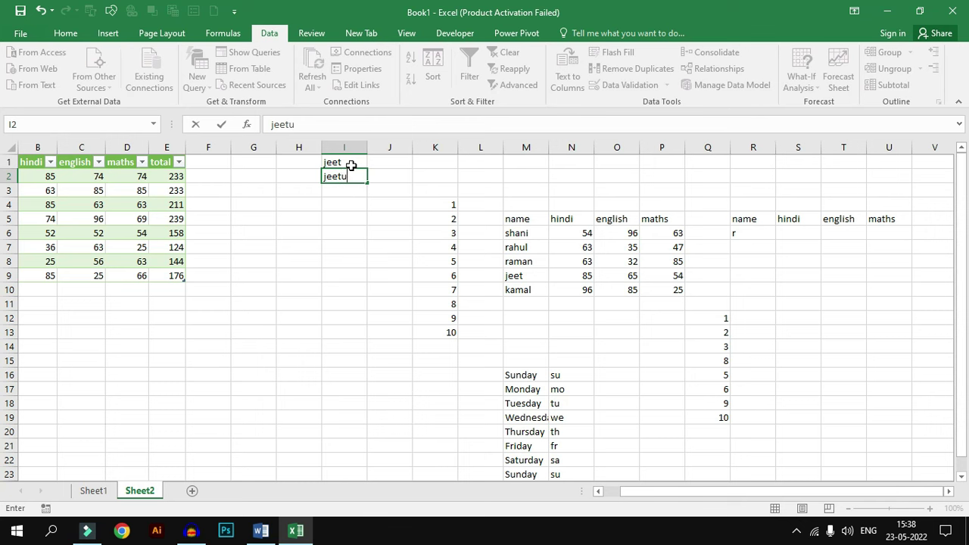
pyautogui.press('Return')
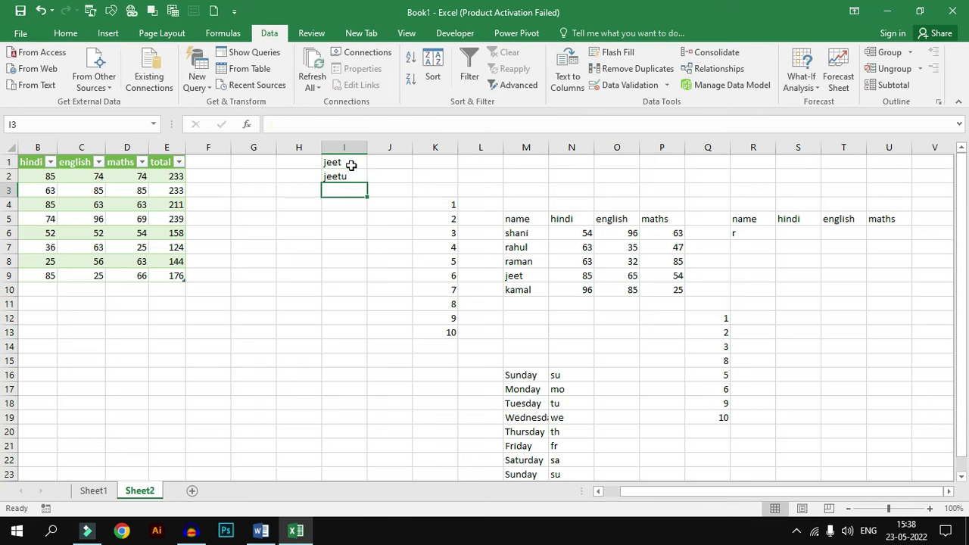
pyautogui.write('pushpendra')
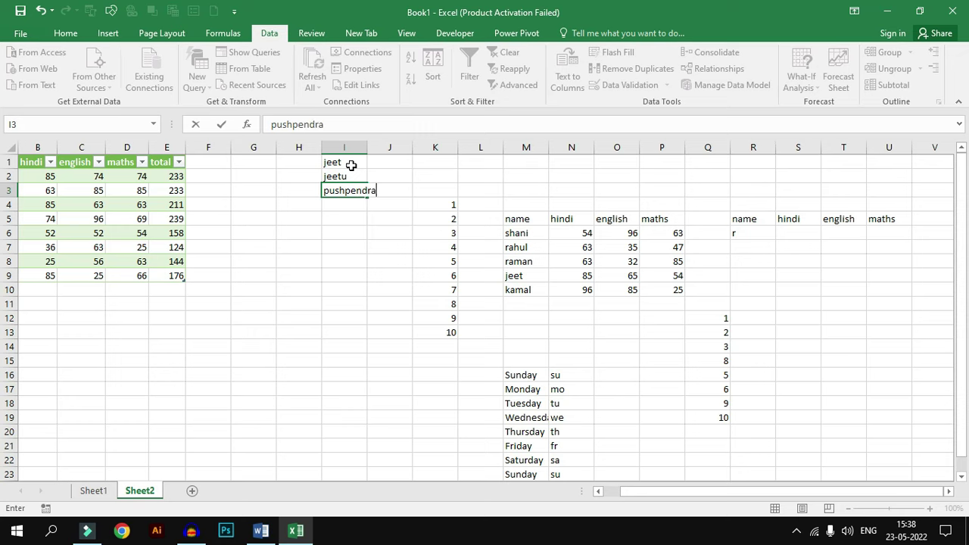
pyautogui.press('Return')
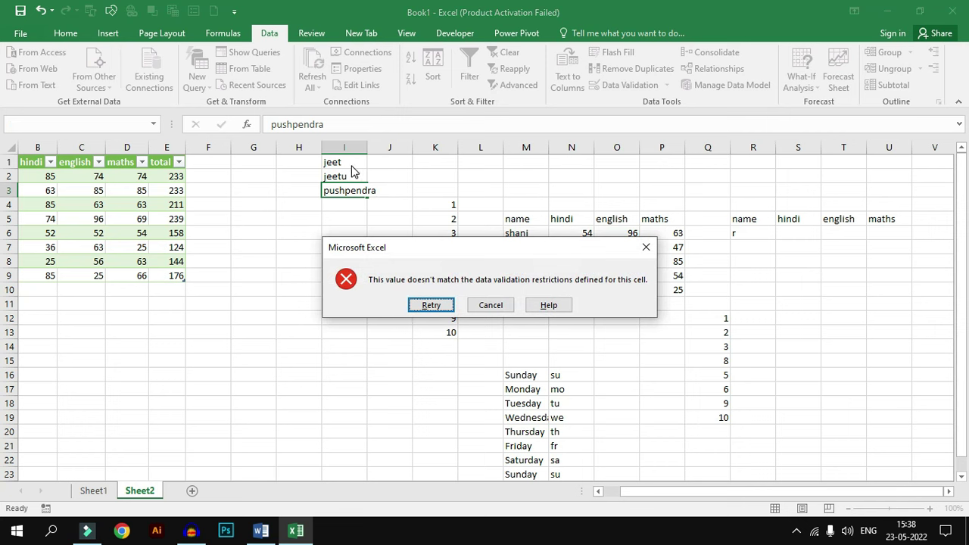
pyautogui.click(646, 247)
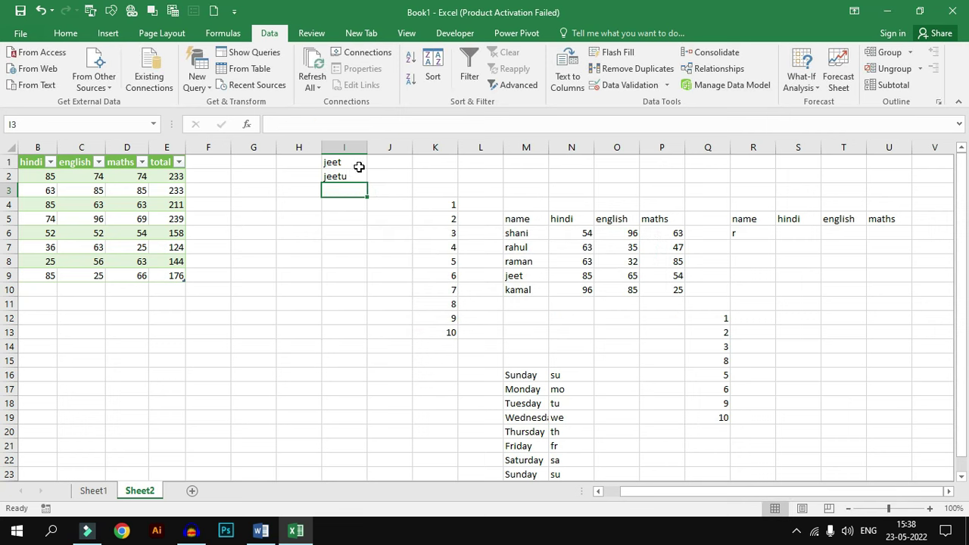
# Step: Extend and clear all validation from I1:I7
pyautogui.moveTo(348, 162); pyautogui.dragTo(337, 248)
pyautogui.click(630, 85)
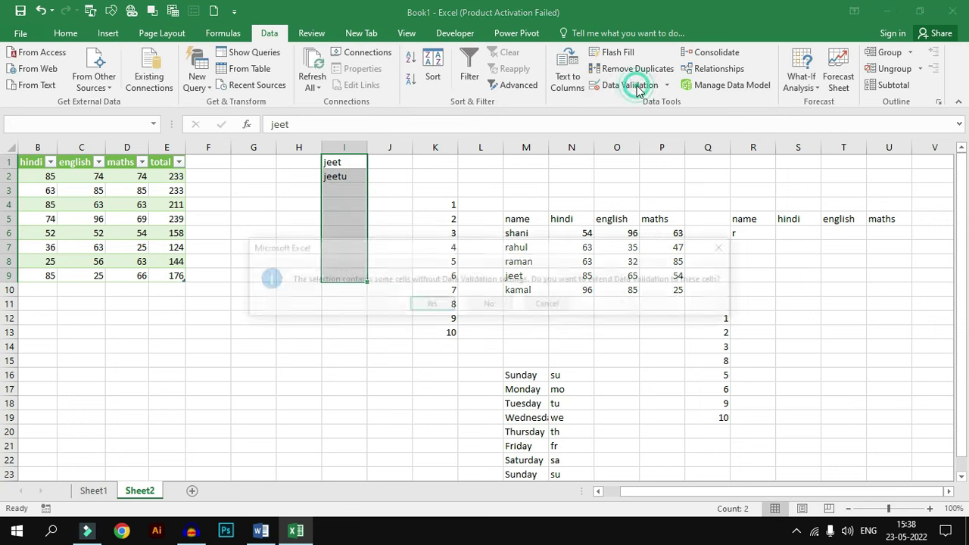
pyautogui.click(475, 305)
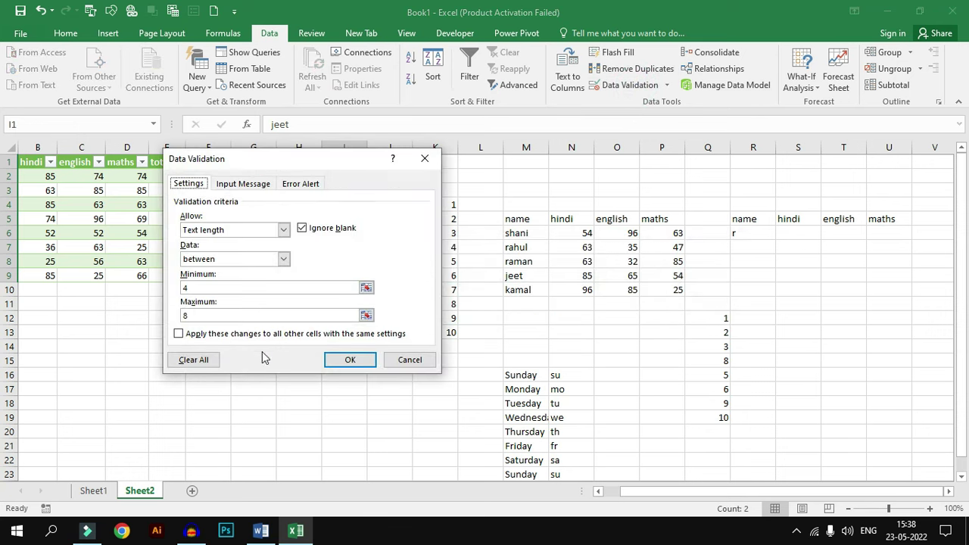
pyautogui.click(200, 362)
pyautogui.click(346, 361)
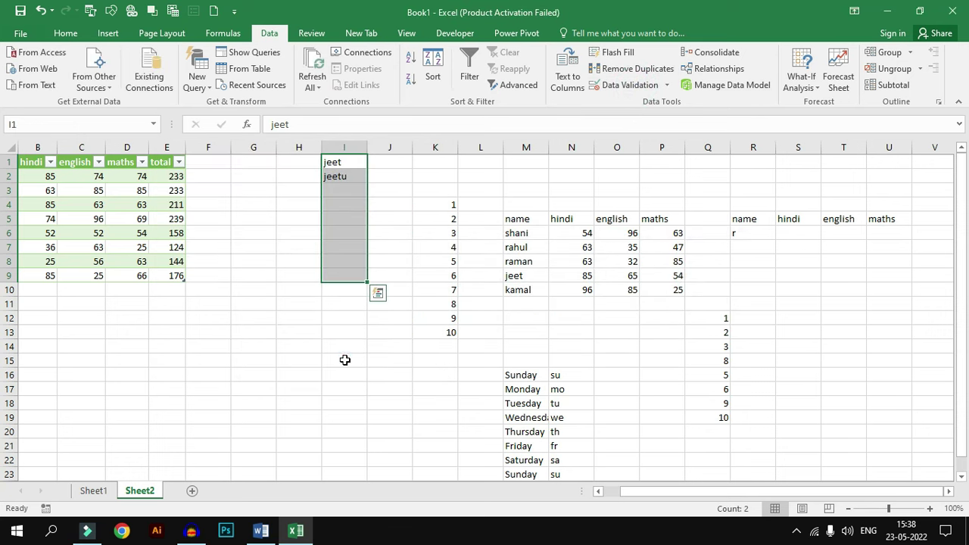
pyautogui.click(333, 345)
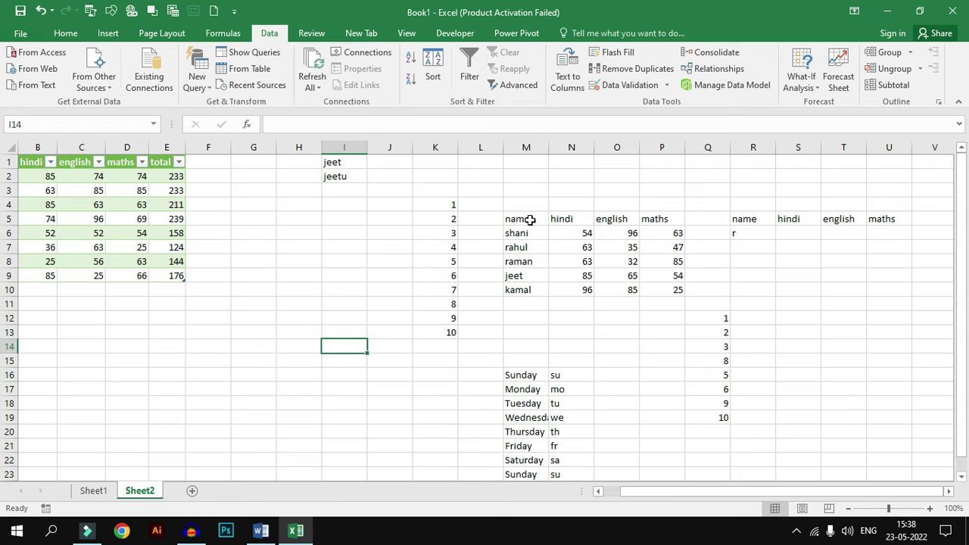
# Step: Apply List validation to M5:M10 with source =$M$5:$M$10
pyautogui.moveTo(530, 219); pyautogui.dragTo(526, 290)
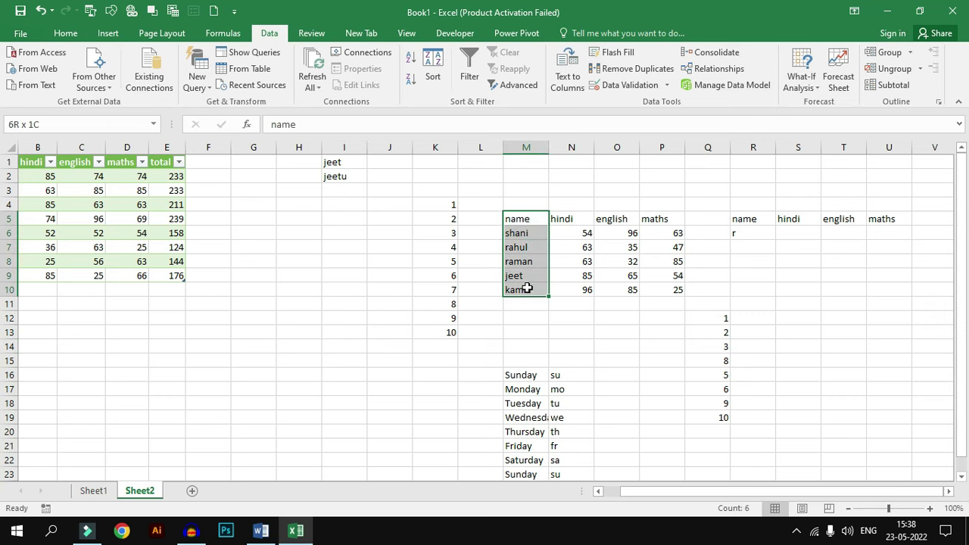
pyautogui.click(668, 84)
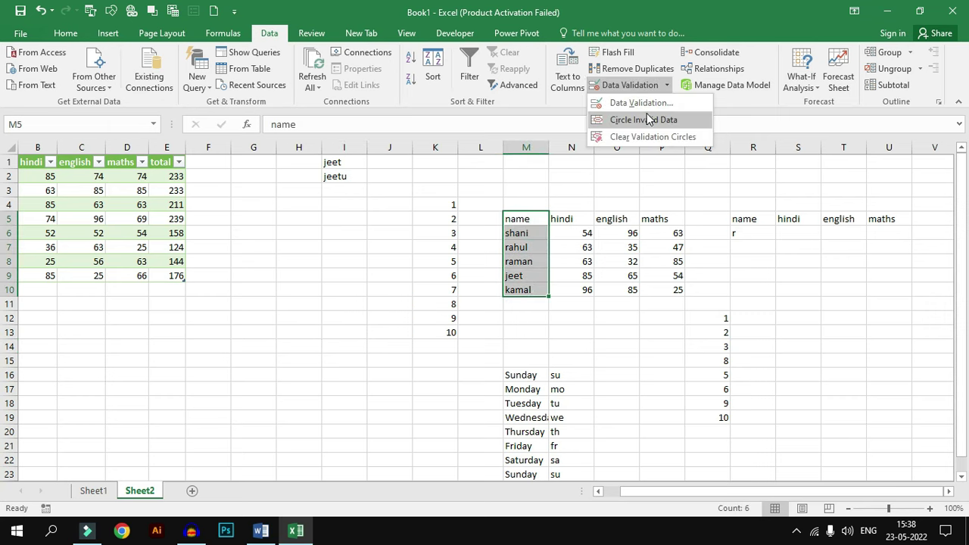
pyautogui.click(646, 106)
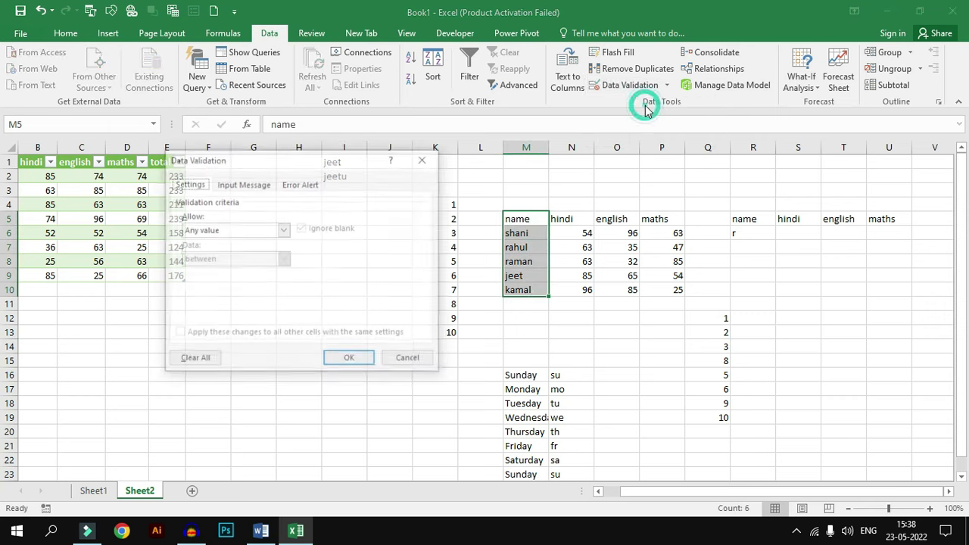
pyautogui.click(284, 230)
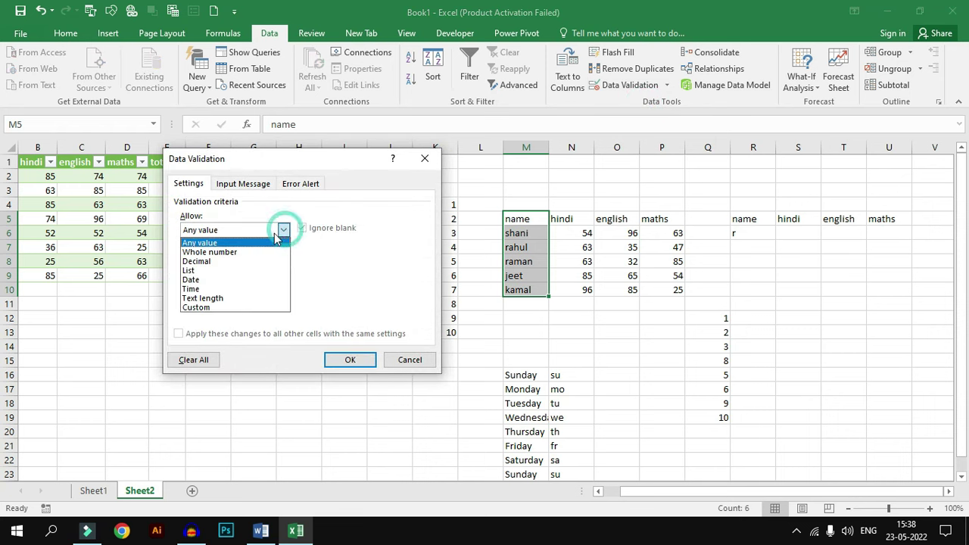
pyautogui.click(203, 270)
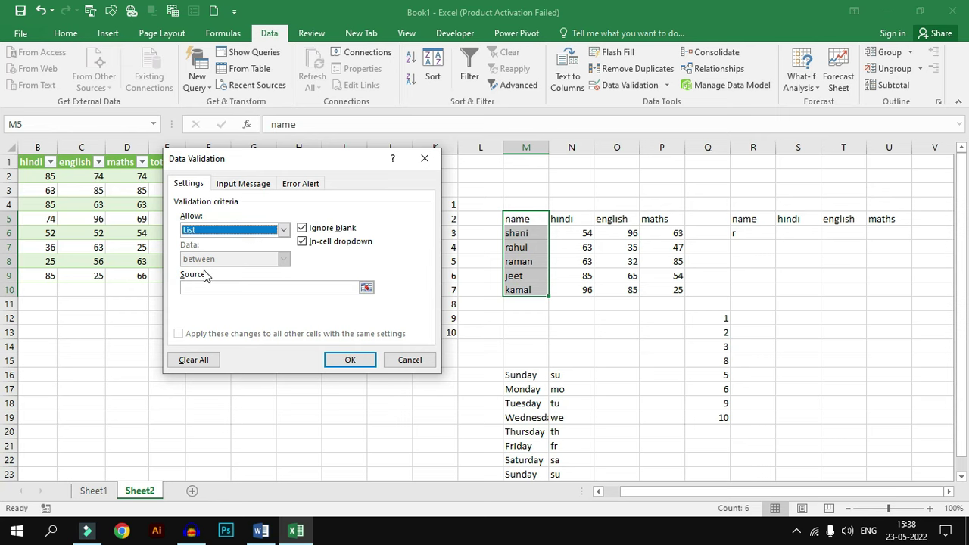
pyautogui.moveTo(333, 168); pyautogui.dragTo(242, 178)
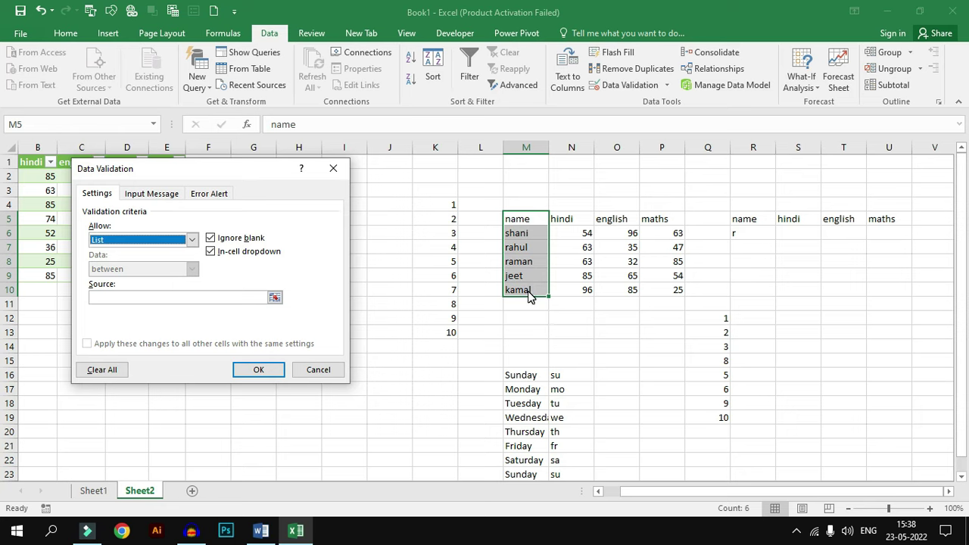
pyautogui.click(217, 298)
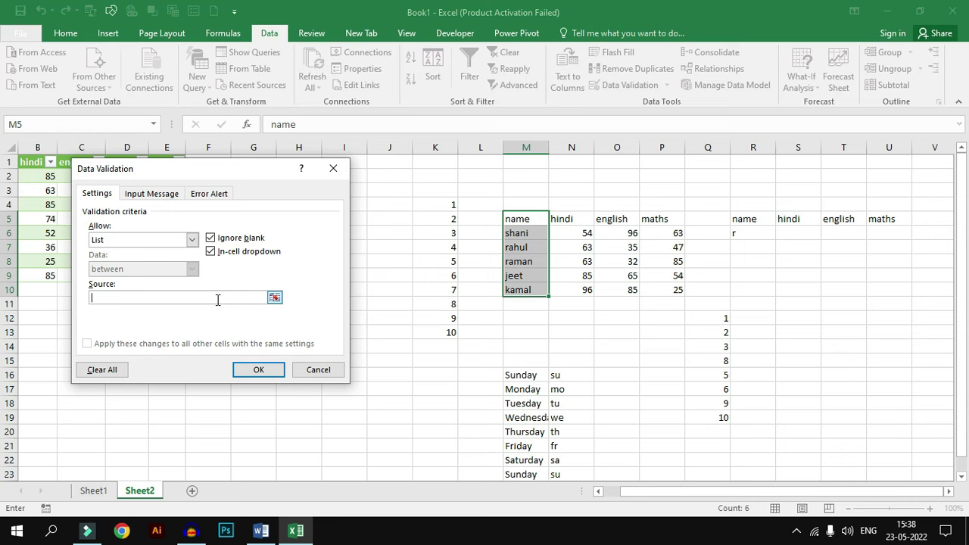
pyautogui.moveTo(519, 219); pyautogui.dragTo(516, 297)
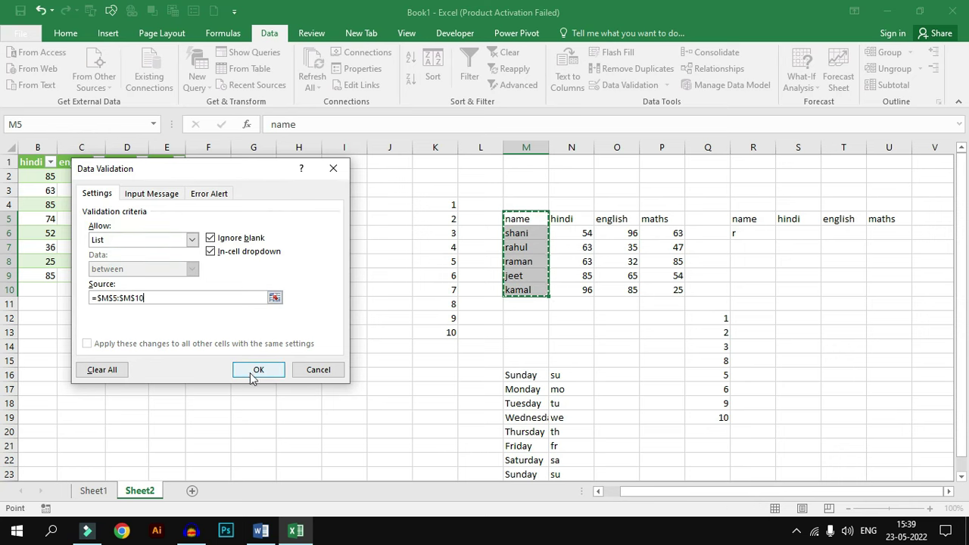
pyautogui.click(258, 371)
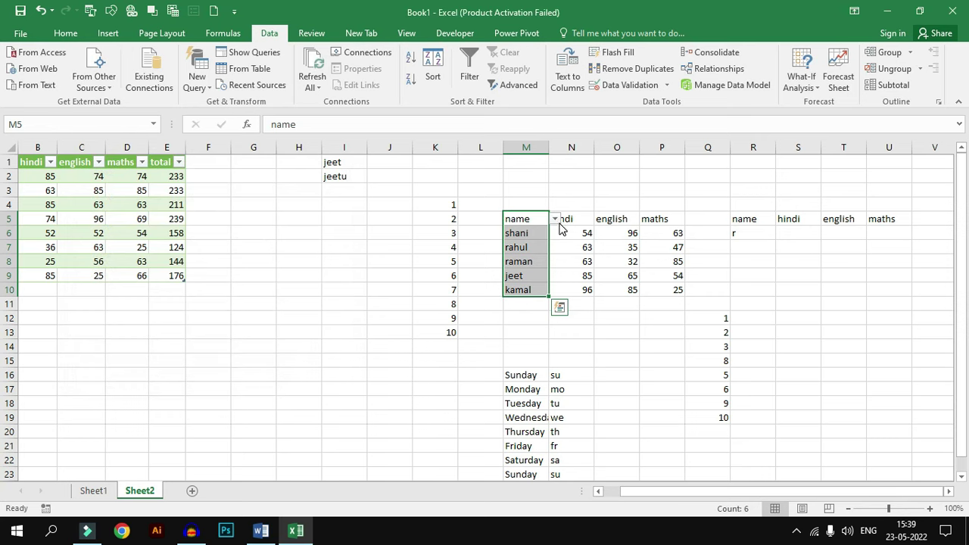
# Step: Pick jeet for M6 and kamal for M7 from the dropdowns, then select M5:M10
pyautogui.click(532, 233)
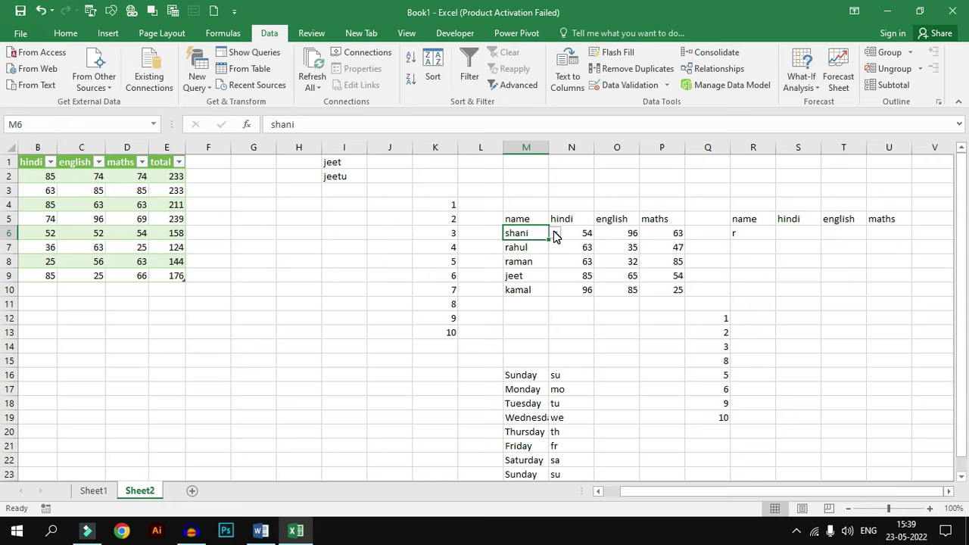
pyautogui.click(554, 234)
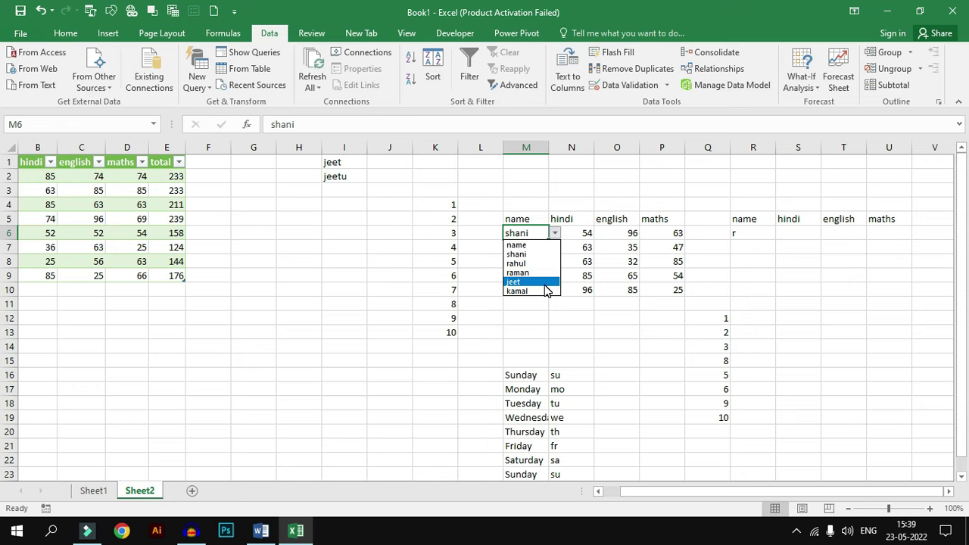
pyautogui.click(546, 285)
pyautogui.click(539, 248)
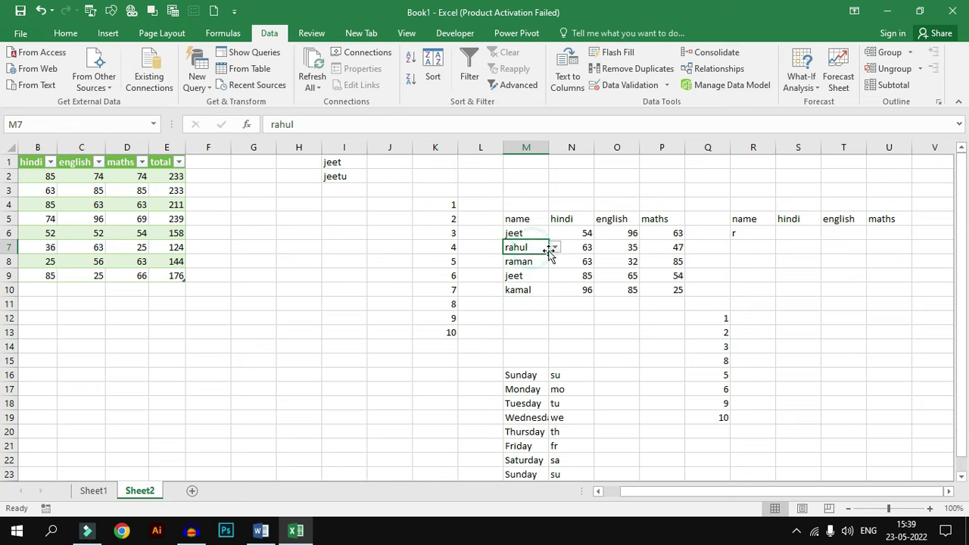
pyautogui.click(555, 248)
pyautogui.click(527, 305)
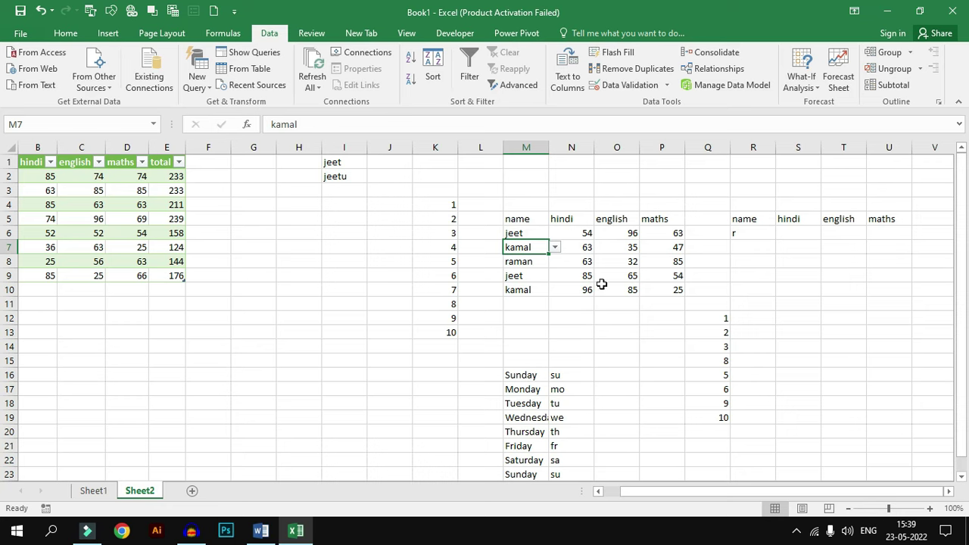
pyautogui.moveTo(512, 219); pyautogui.dragTo(526, 290)
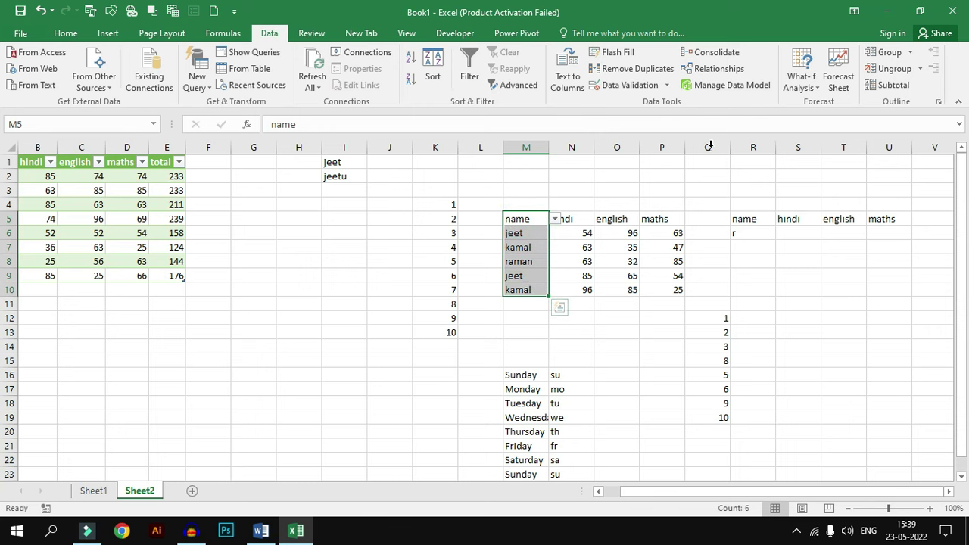
# Step: Clear all list validation from M5:M10, then check cells M7 and M10
pyautogui.click(637, 85)
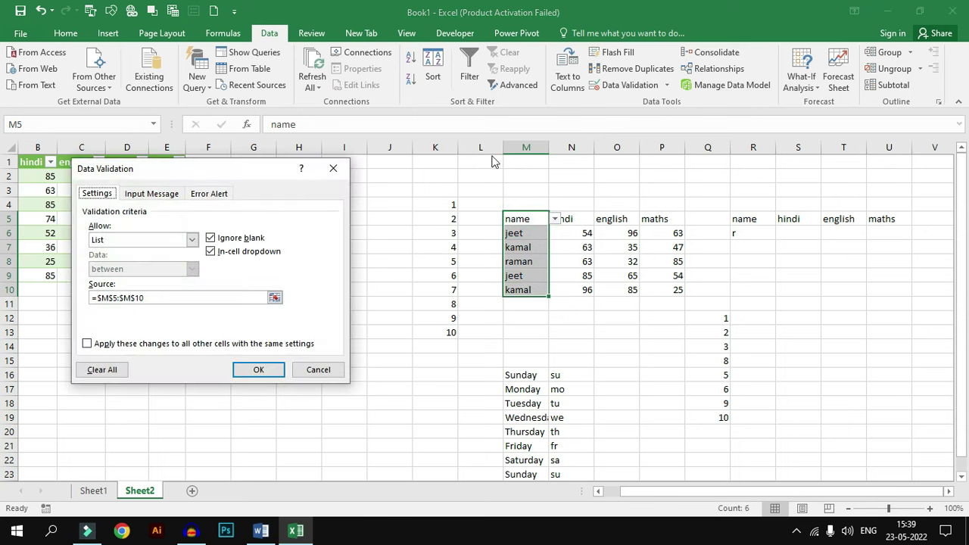
pyautogui.click(101, 369)
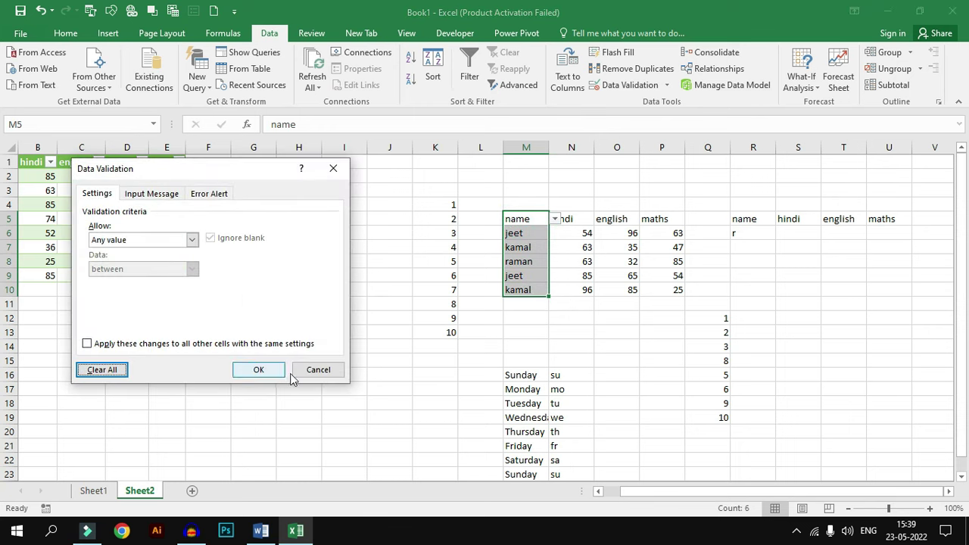
pyautogui.click(260, 369)
pyautogui.click(528, 317)
pyautogui.click(530, 247)
pyautogui.click(524, 292)
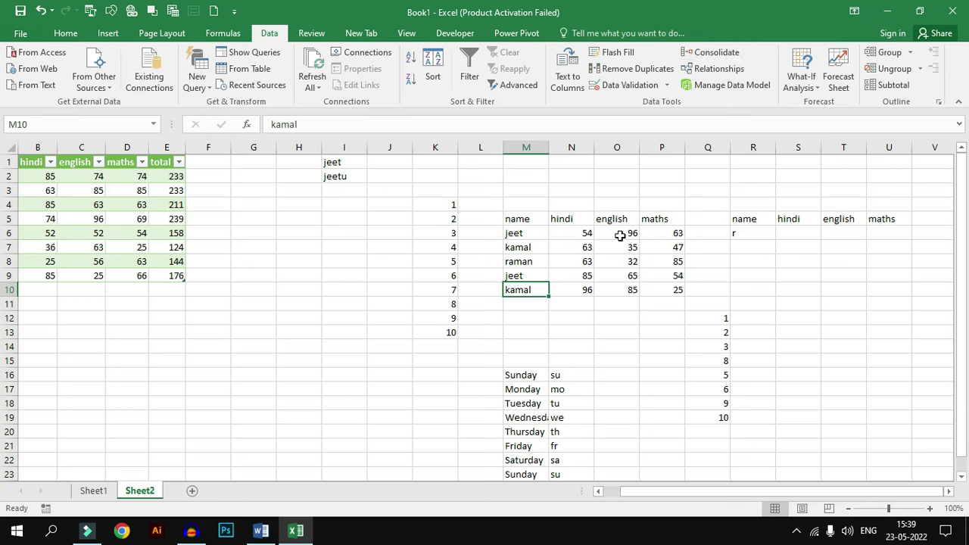
# Step: Add a new blank Sheet3, then return to Sheet2
pyautogui.click(194, 493)
pyautogui.click(371, 259)
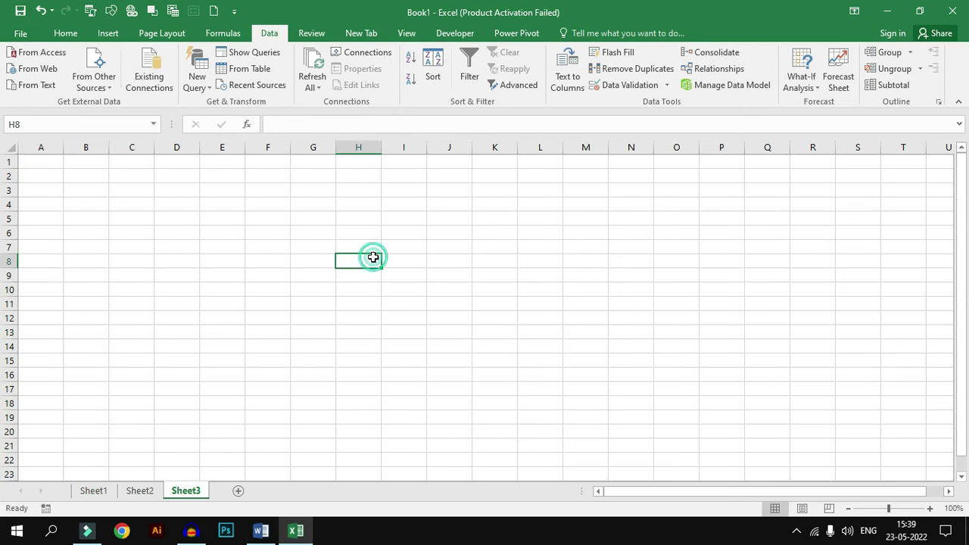
pyautogui.click(216, 223)
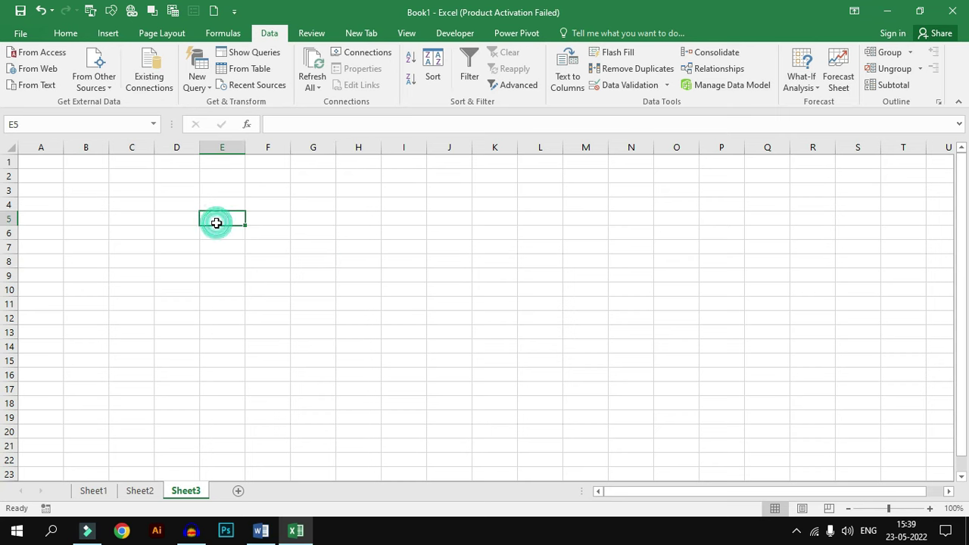
pyautogui.click(139, 491)
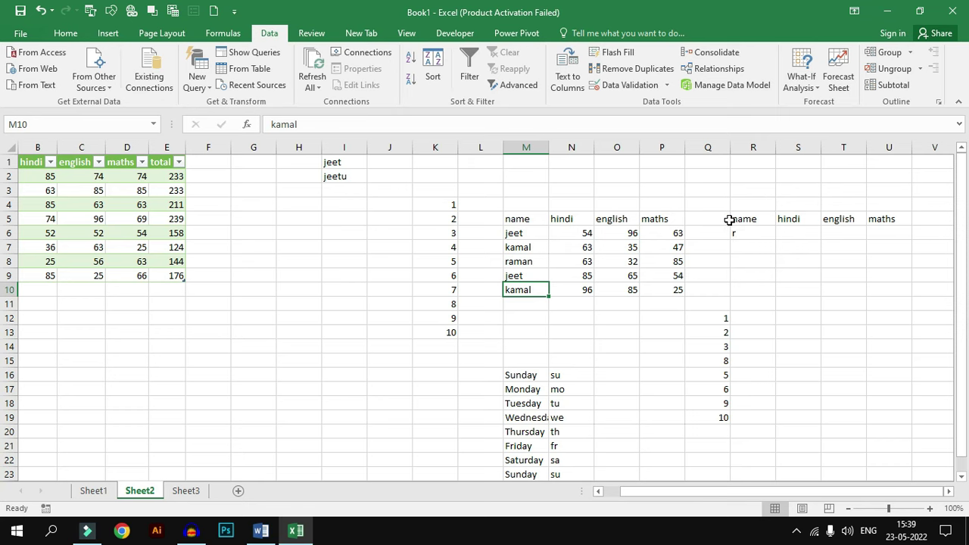
# Step: Delete the old criteria block R5:U9 and enter the heading total in Q5
pyautogui.moveTo(734, 219); pyautogui.dragTo(889, 282)
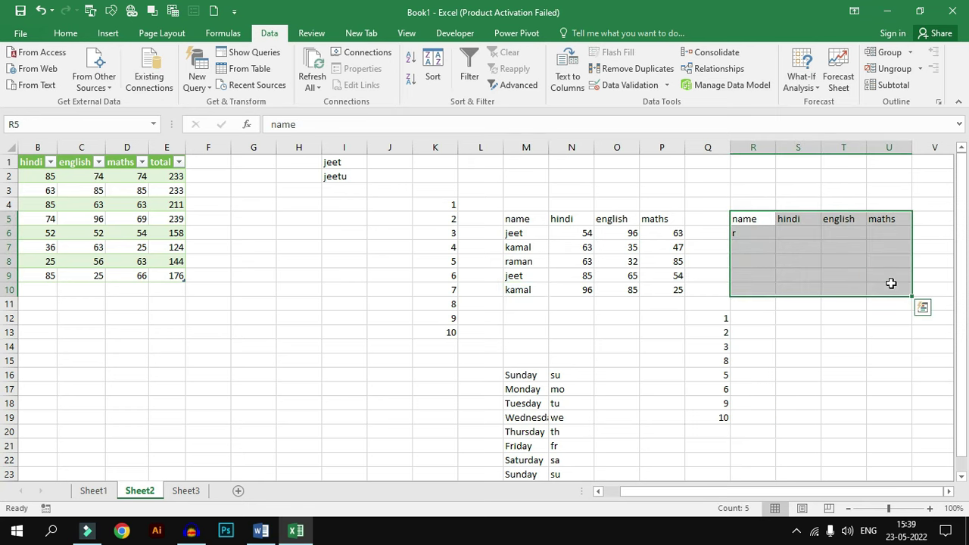
pyautogui.press('Delete')
pyautogui.click(812, 333)
pyautogui.click(702, 220)
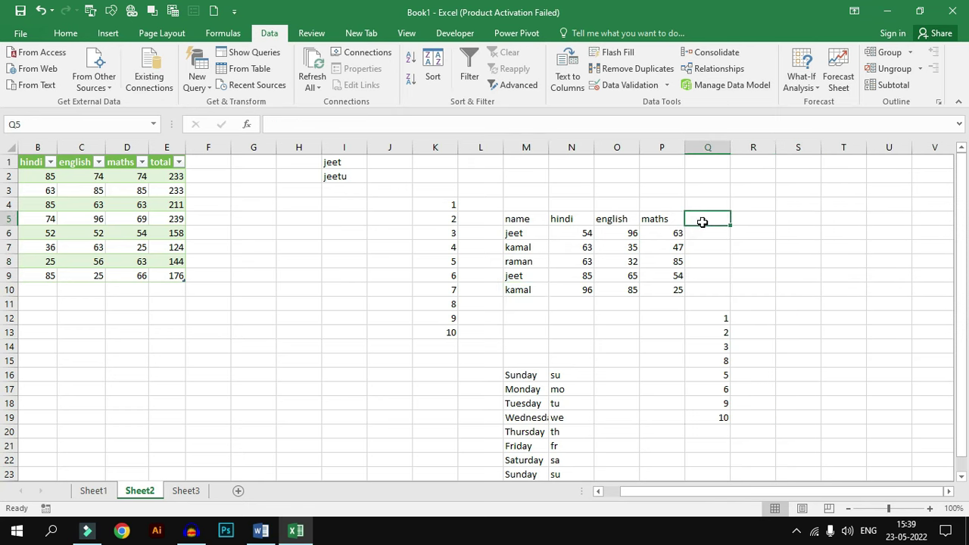
pyautogui.write('total')
pyautogui.press('Return')
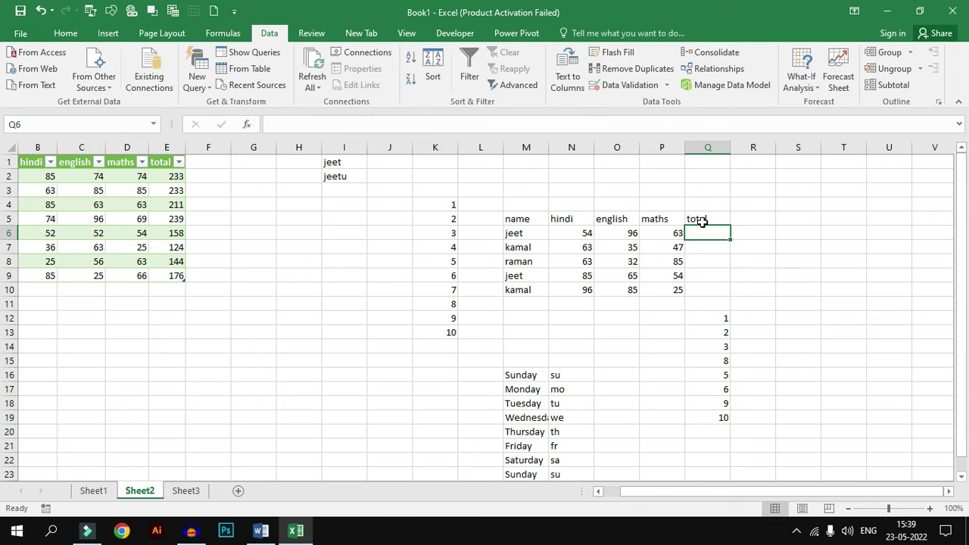
# Step: Consolidate with Sum over N6:N10, O6:O10 and P6:P10 to get totals in Q6:Q10
pyautogui.click(720, 52)
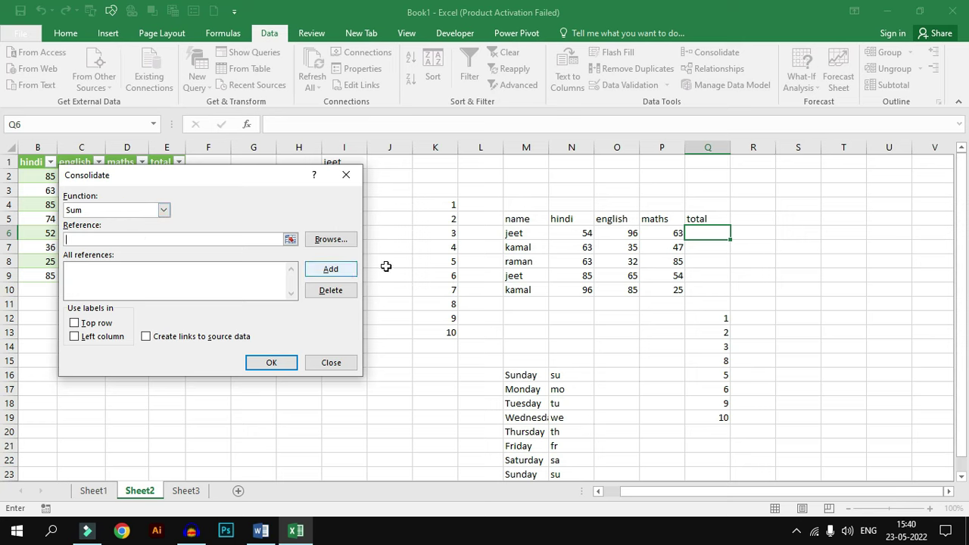
pyautogui.moveTo(576, 233); pyautogui.dragTo(574, 291)
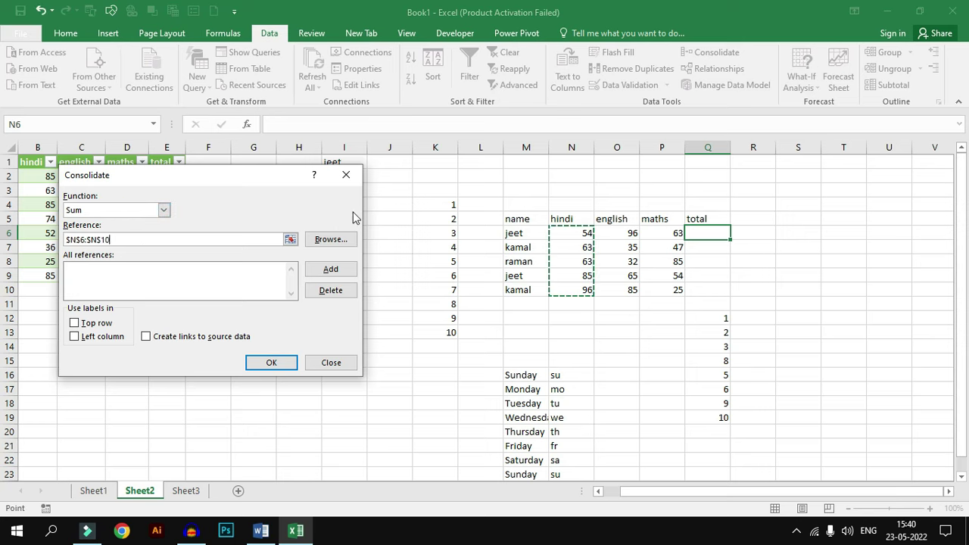
pyautogui.click(331, 269)
pyautogui.moveTo(609, 235); pyautogui.dragTo(617, 296)
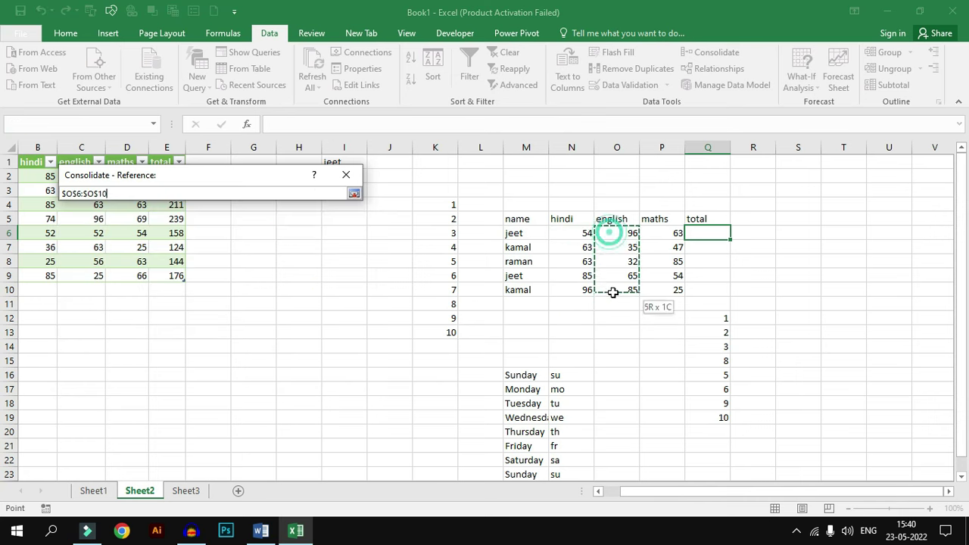
pyautogui.click(327, 275)
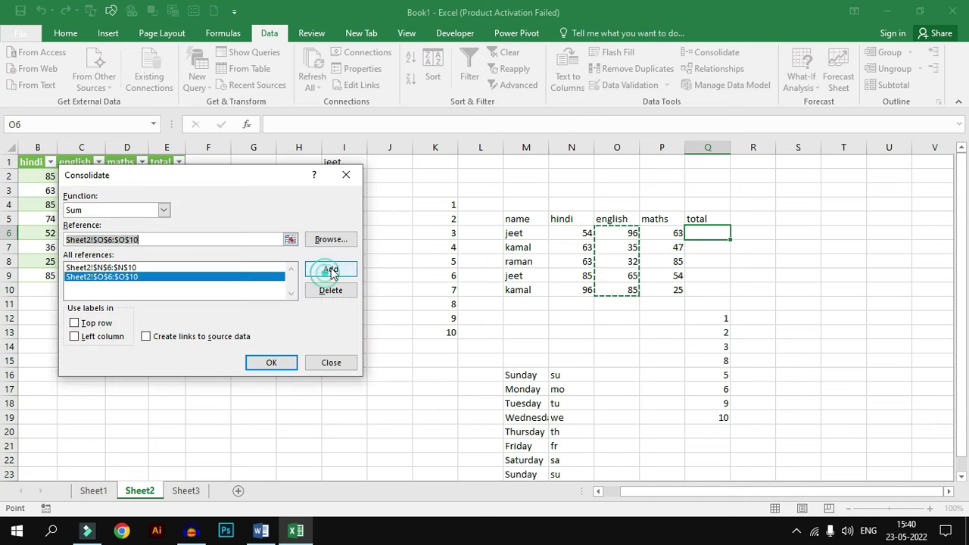
pyautogui.moveTo(656, 233); pyautogui.dragTo(660, 296)
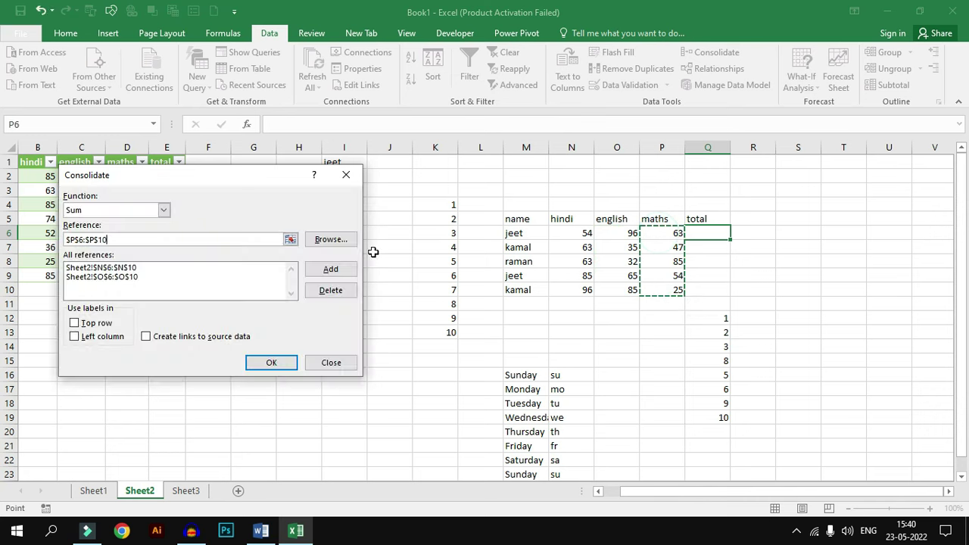
pyautogui.click(265, 362)
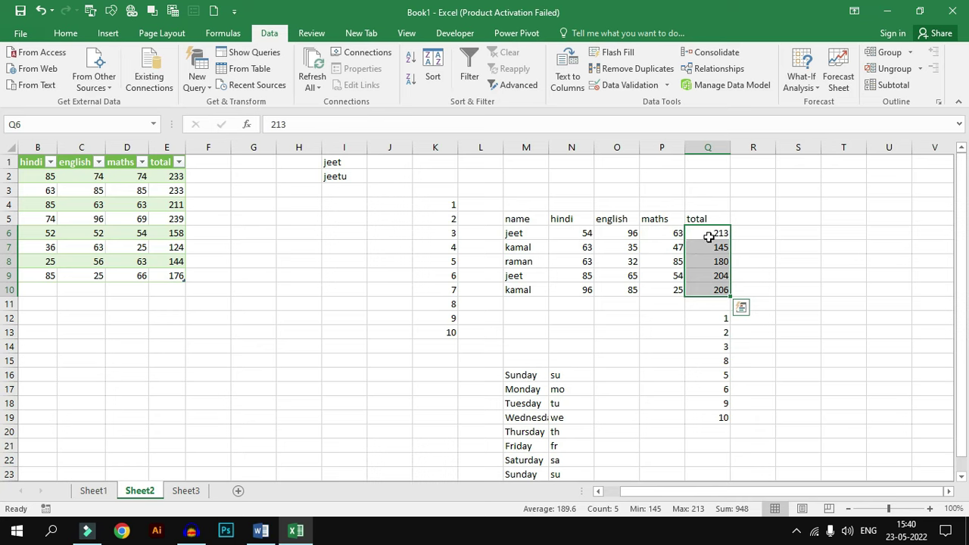
pyautogui.click(751, 221)
# Step: Head R5 'average' and Consolidate with Average over the subject ranges into R6:R10
pyautogui.write('averag')
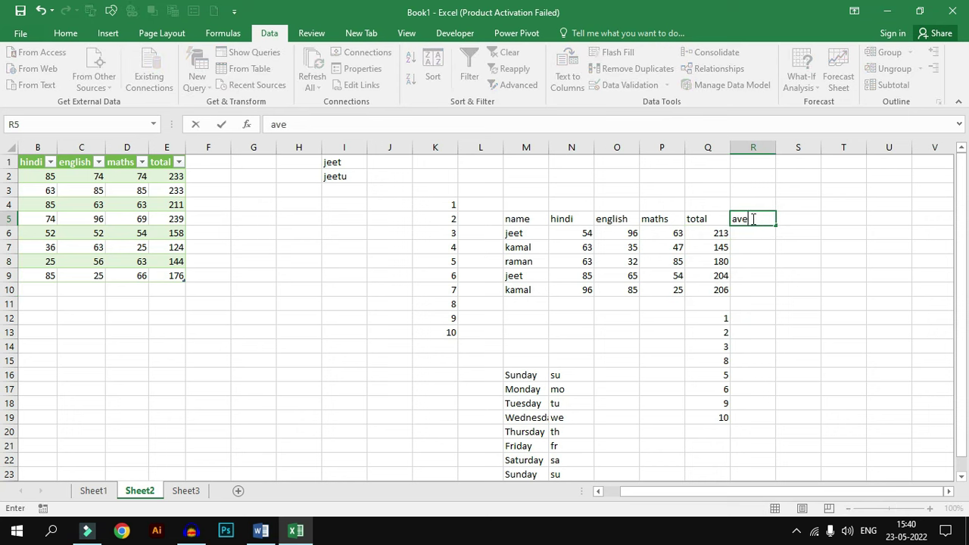
pyautogui.write('e')
pyautogui.press('Return')
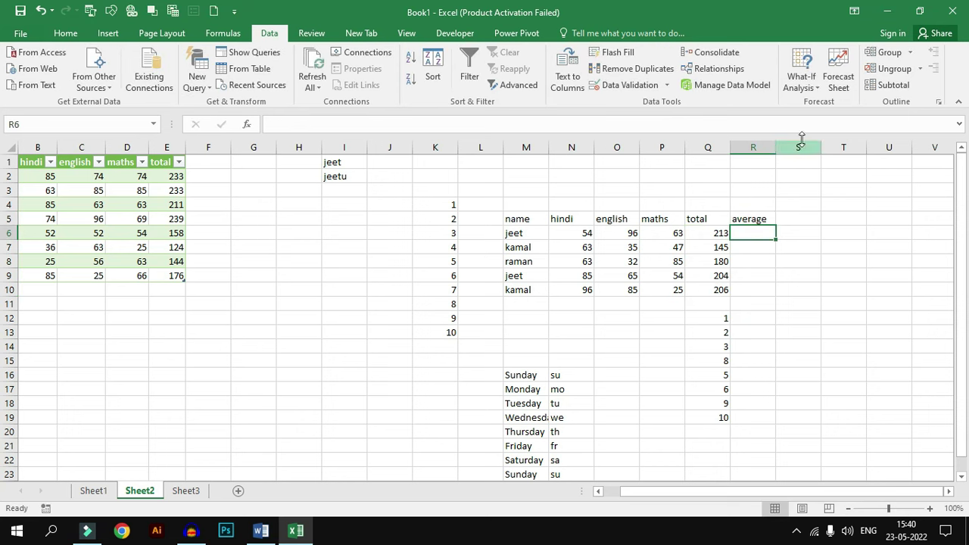
pyautogui.click(726, 55)
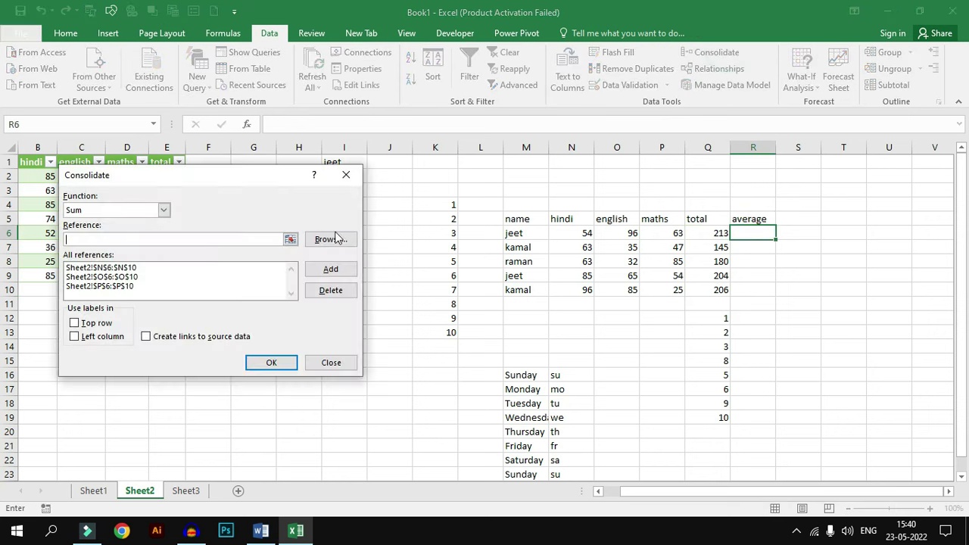
pyautogui.click(163, 210)
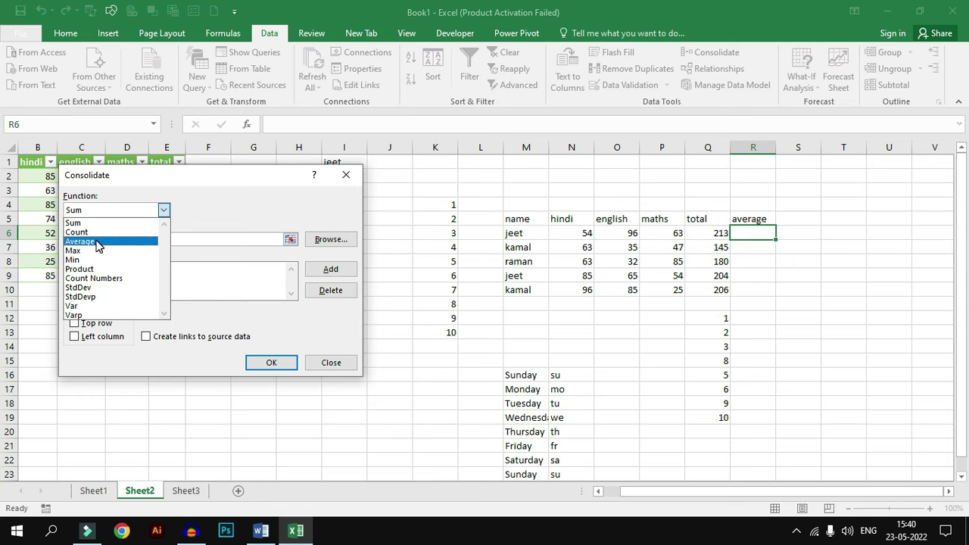
pyautogui.click(96, 242)
pyautogui.click(163, 210)
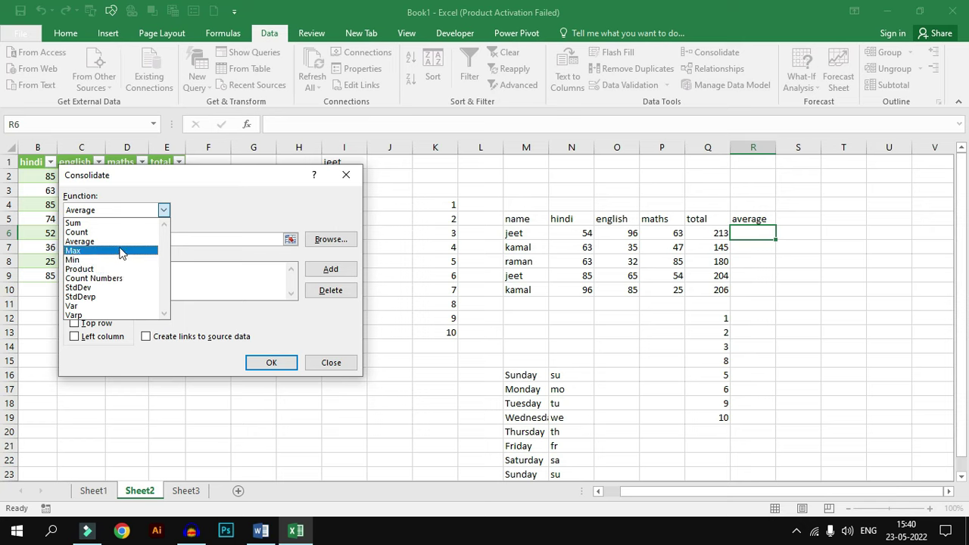
pyautogui.click(109, 241)
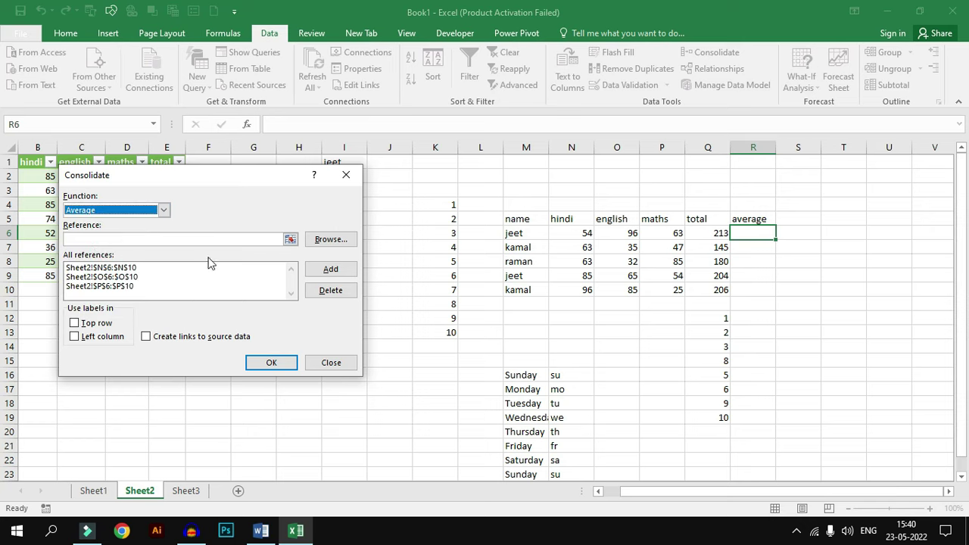
pyautogui.click(247, 245)
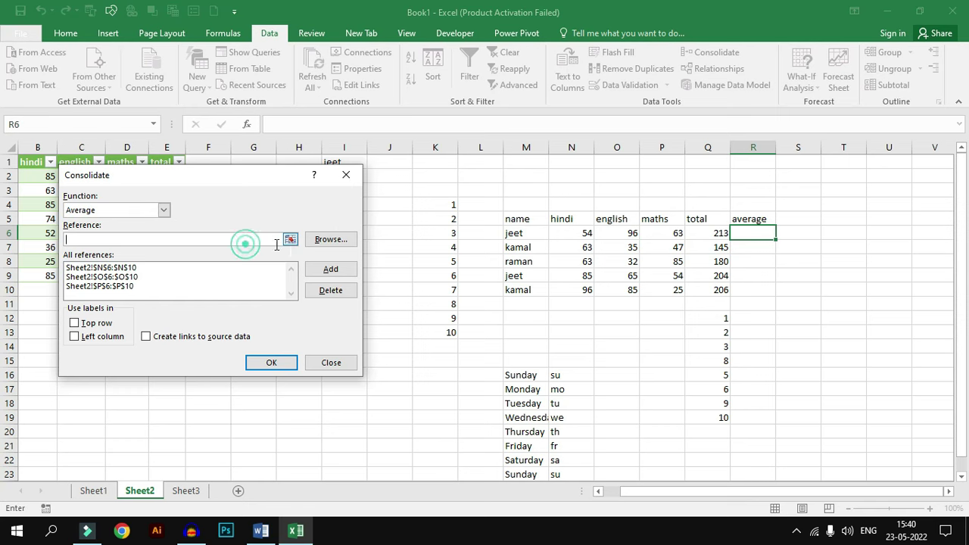
pyautogui.moveTo(564, 235); pyautogui.dragTo(567, 288)
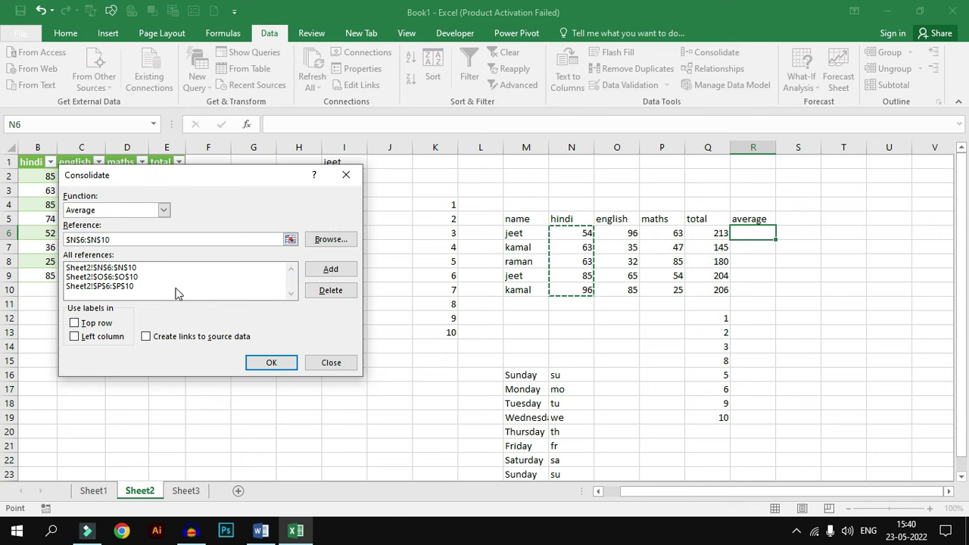
pyautogui.click(271, 362)
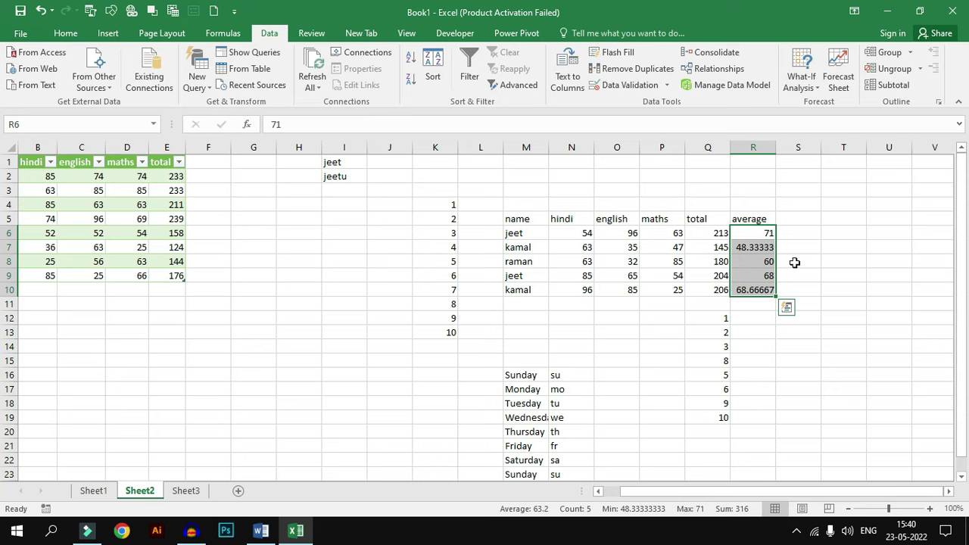
# Step: On Sheet3, enter the id no. header and ids 1 to 5 in column A
pyautogui.click(753, 304)
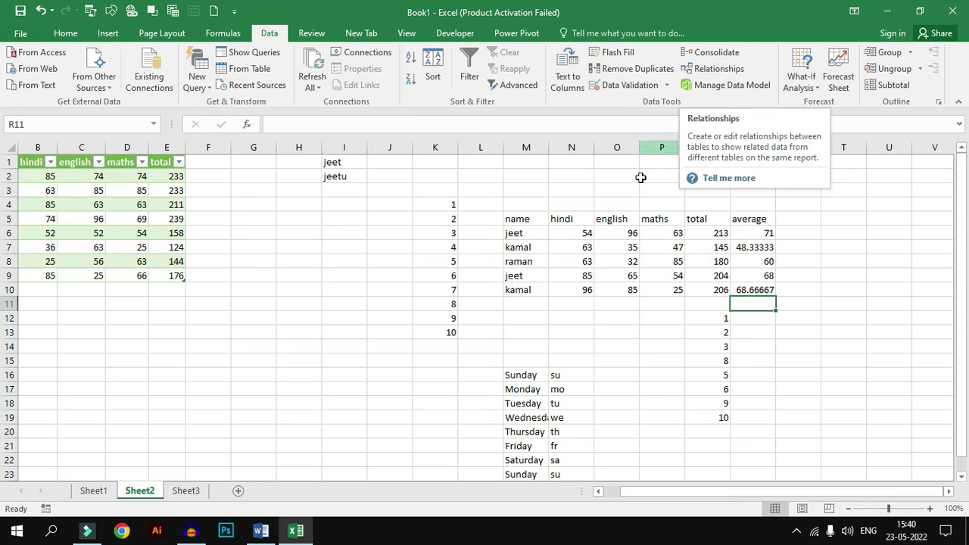
pyautogui.click(189, 493)
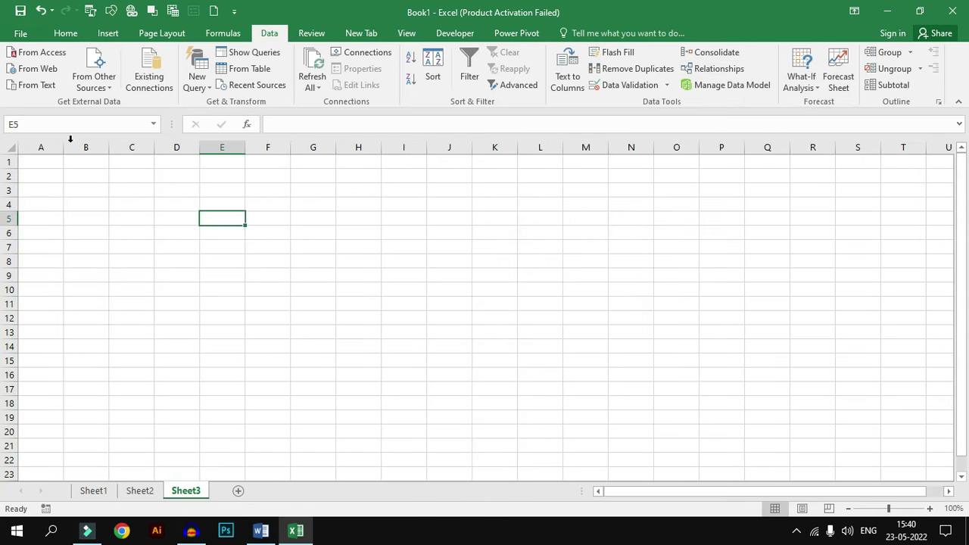
pyautogui.click(42, 163)
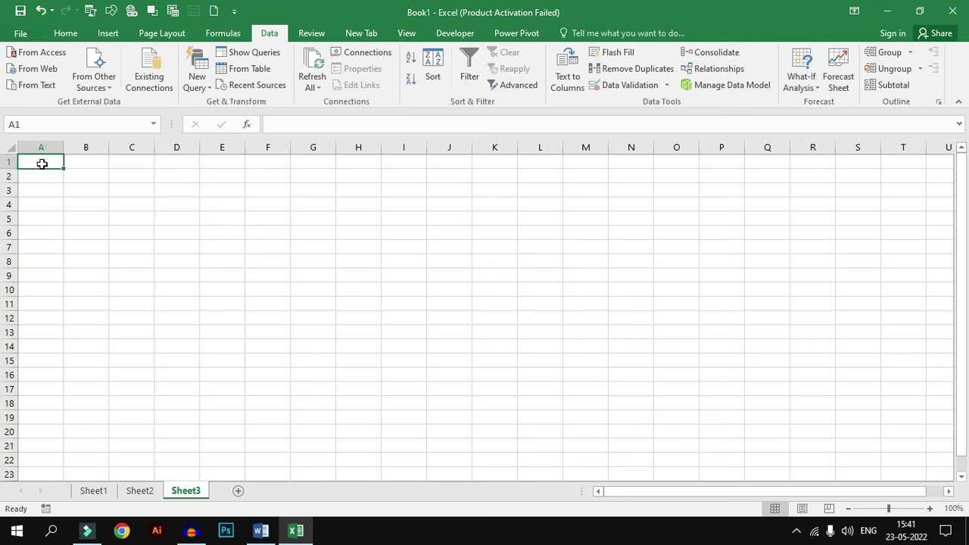
pyautogui.write('id no.')
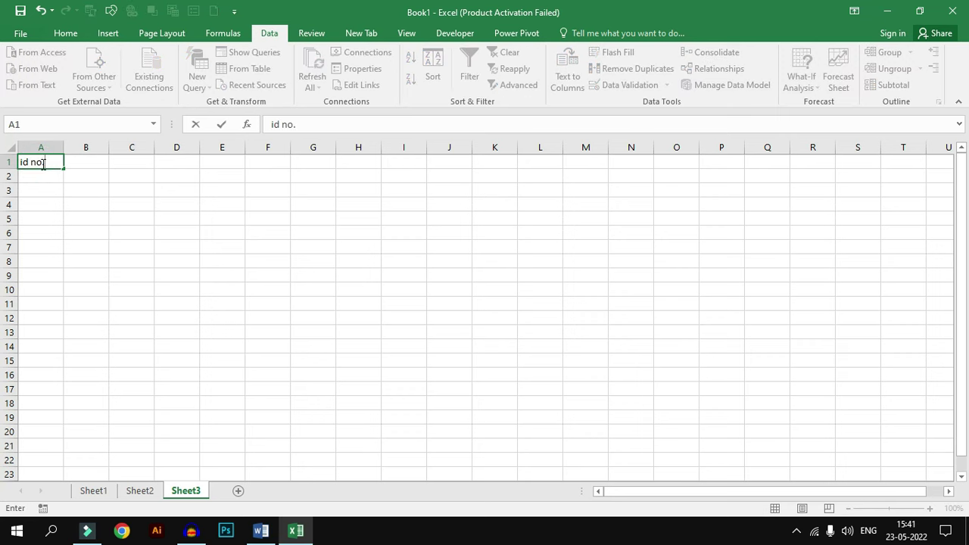
pyautogui.write(' 1 2 3 4 5')
pyautogui.press('Tab')
pyautogui.press('Up')
pyautogui.press('Up')
# Step: Fill column B with names A to E below row 1, removing the extra F
pyautogui.press('Up')
pyautogui.press('Up')
pyautogui.press('Up')
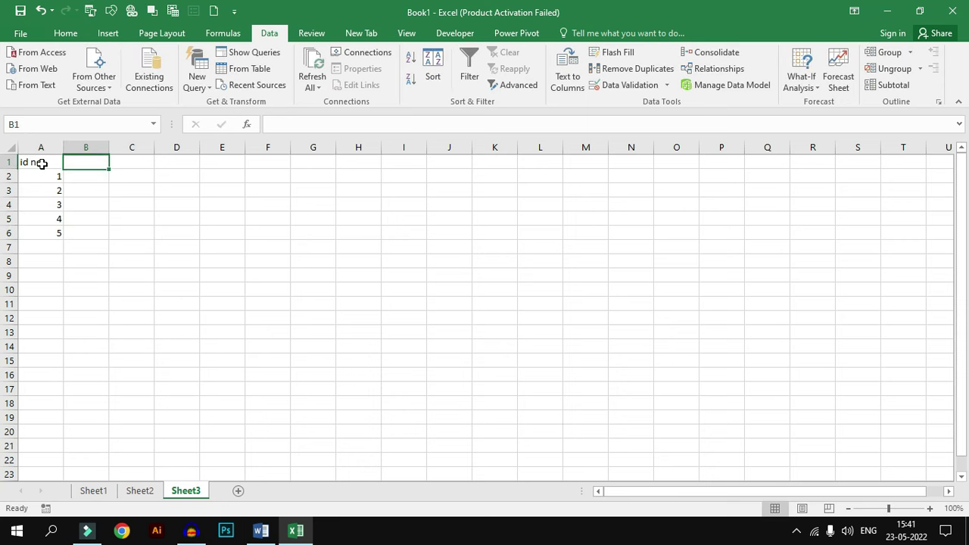
pyautogui.write('A B')
pyautogui.press('Return')
pyautogui.write('C D E')
pyautogui.press('Return')
pyautogui.write('F')
pyautogui.press('Return')
pyautogui.press('Up')
pyautogui.press('Up')
pyautogui.press('Up')
pyautogui.press('Up')
pyautogui.press('Up')
pyautogui.press('Up')
pyautogui.moveTo(80, 164); pyautogui.dragTo(82, 245)
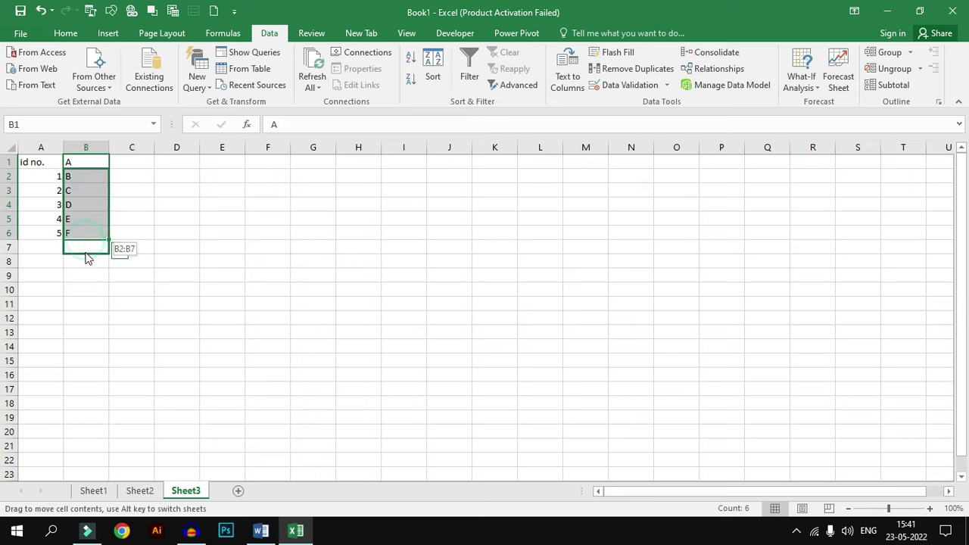
pyautogui.click(79, 246)
pyautogui.press('Delete')
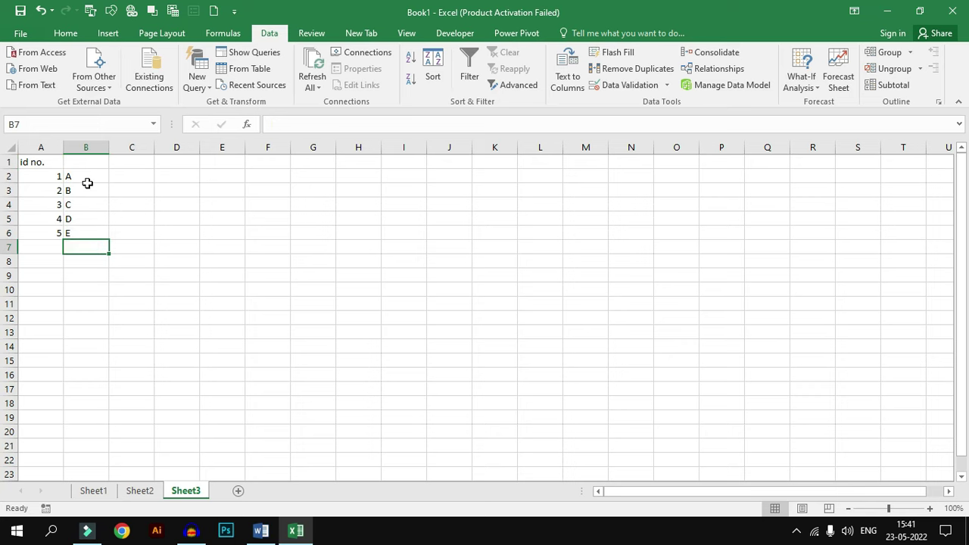
# Step: Add the name and course headers in B1 and C1
pyautogui.click(94, 162)
pyautogui.write('NAME')
pyautogui.press('BackSpace')
pyautogui.press('BackSpace')
pyautogui.write('ame')
pyautogui.press('Tab')
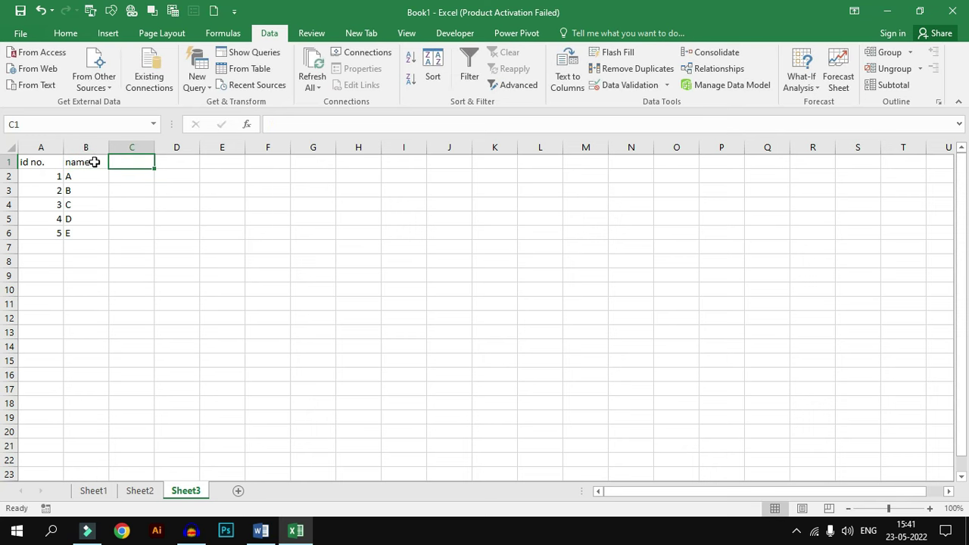
pyautogui.write('course')
pyautogui.press('Return')
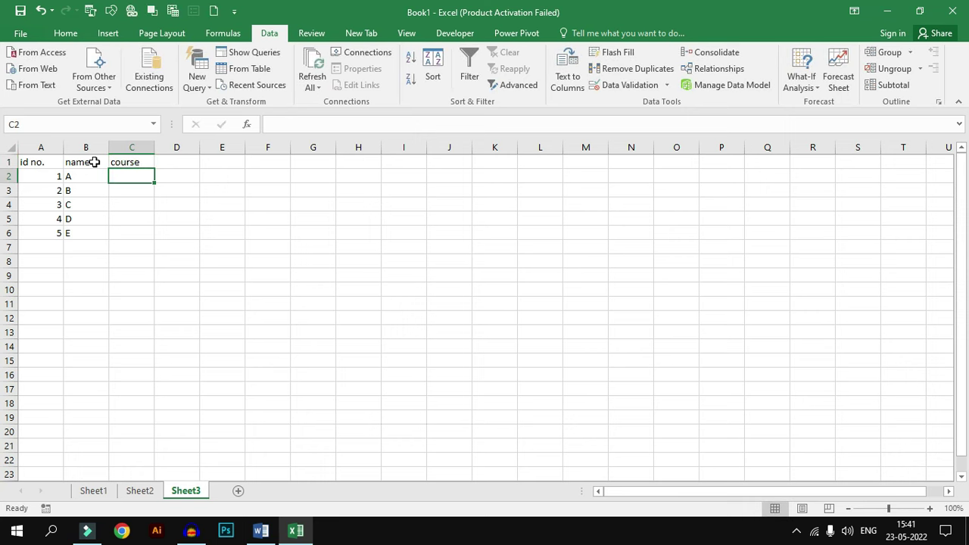
# Step: Enter courses A1 to E1 in column C and select the data rows A2:C6
pyautogui.write('A1')
pyautogui.press('Return')
pyautogui.write('B1')
pyautogui.press('Return')
pyautogui.write('C1')
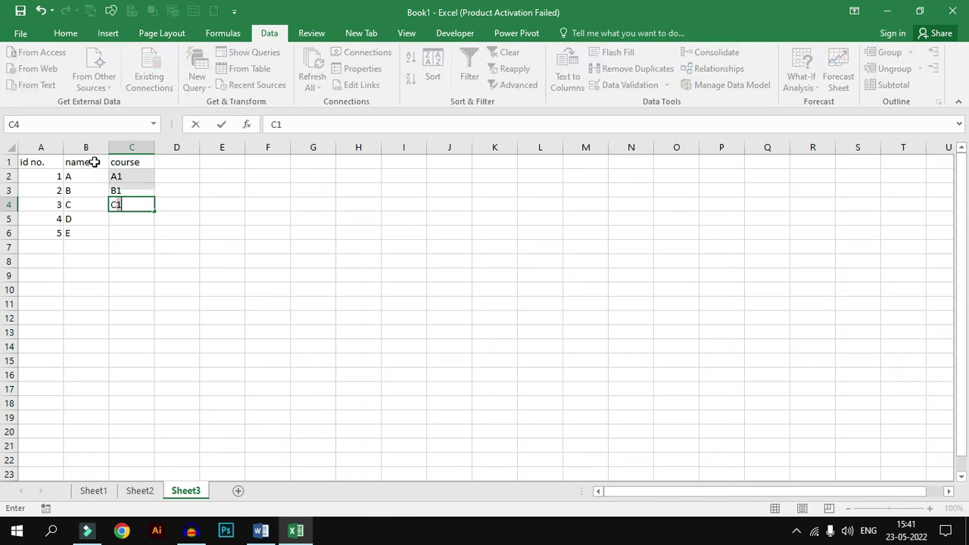
pyautogui.press('Return')
pyautogui.write('D1')
pyautogui.press('Return')
pyautogui.write('E')
pyautogui.press('Return')
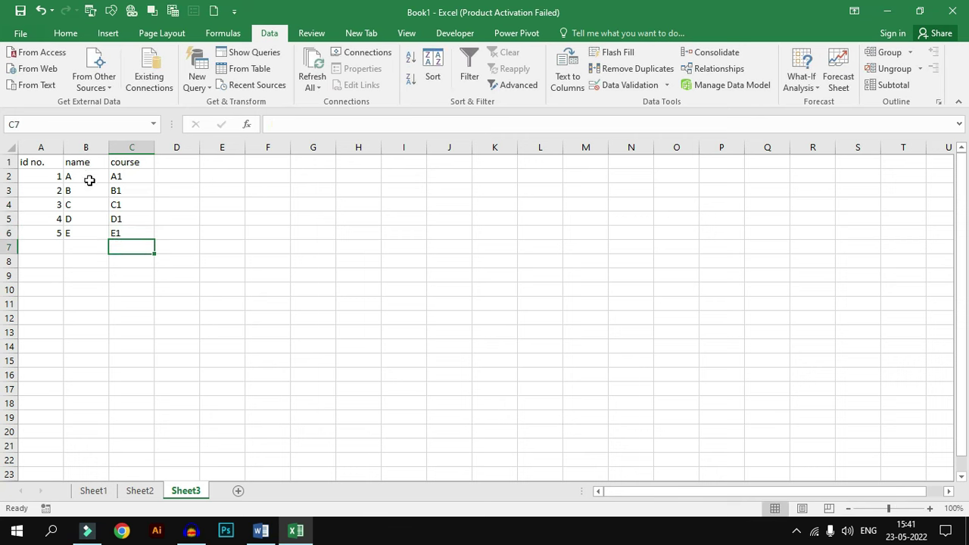
pyautogui.moveTo(60, 176); pyautogui.dragTo(118, 230)
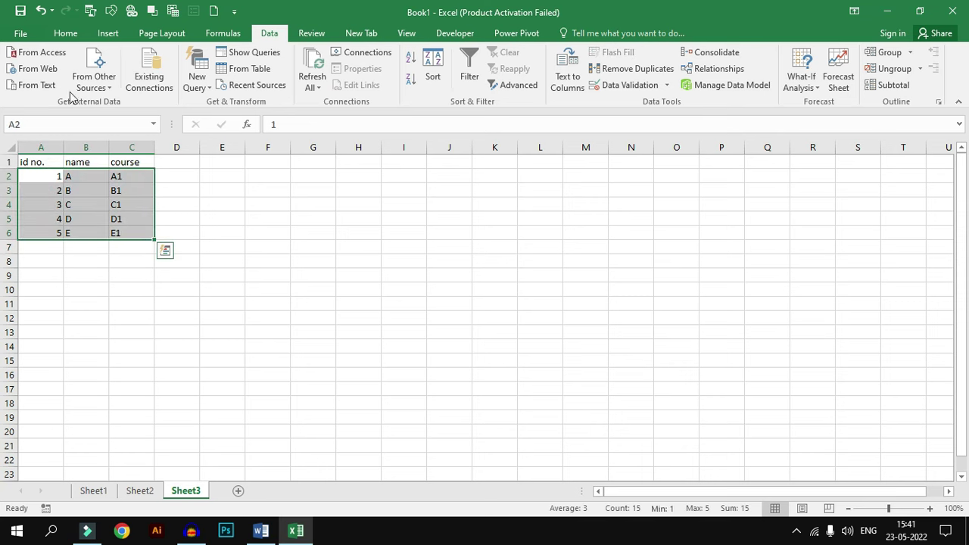
pyautogui.click(68, 34)
# Step: Centre the selected Sheet3 rows and add a new Sheet4
pyautogui.click(285, 79)
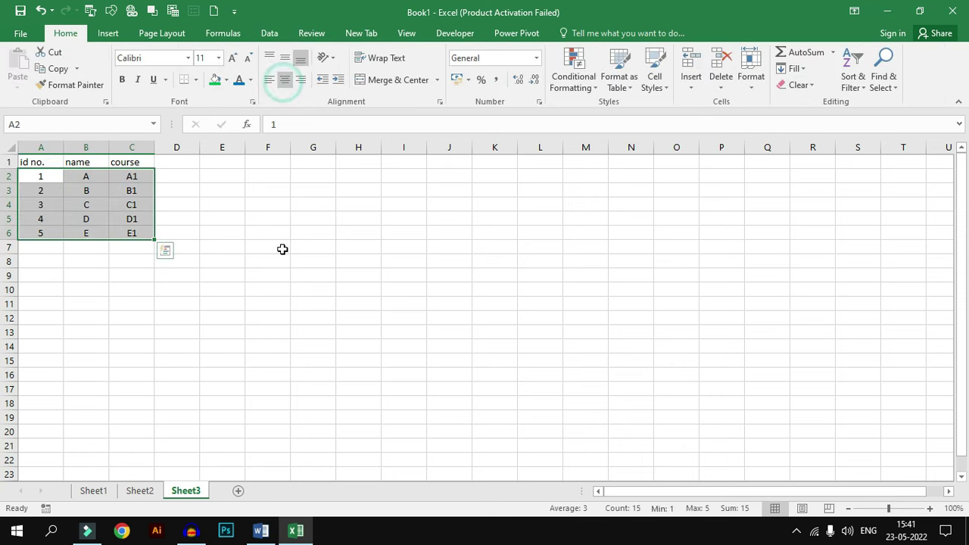
pyautogui.click(281, 250)
pyautogui.click(238, 491)
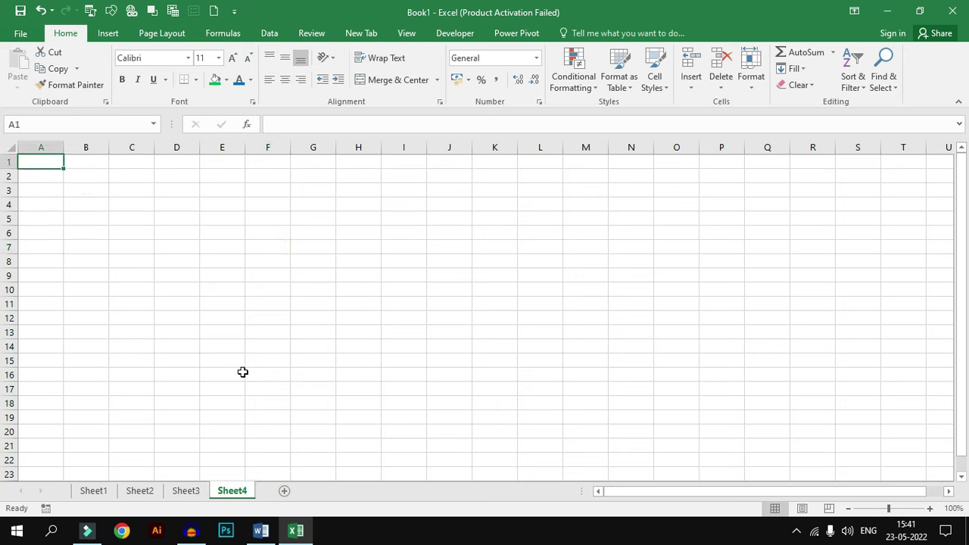
pyautogui.click(185, 491)
# Step: Copy the Sheet3 table A1:C6 into Sheet4
pyautogui.moveTo(54, 161); pyautogui.dragTo(128, 233)
pyautogui.hotkey('ctrl', 'c')
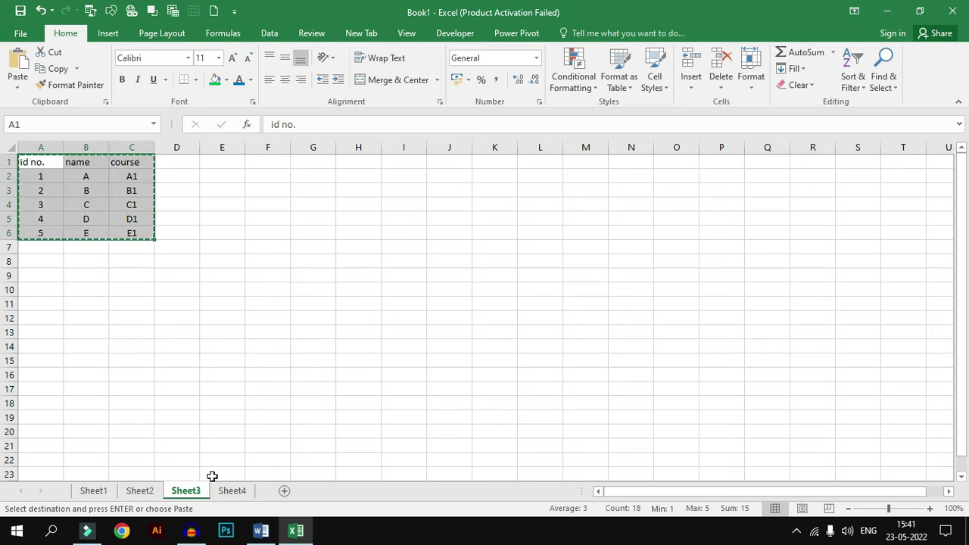
pyautogui.click(223, 491)
pyautogui.hotkey('ctrl', 'v')
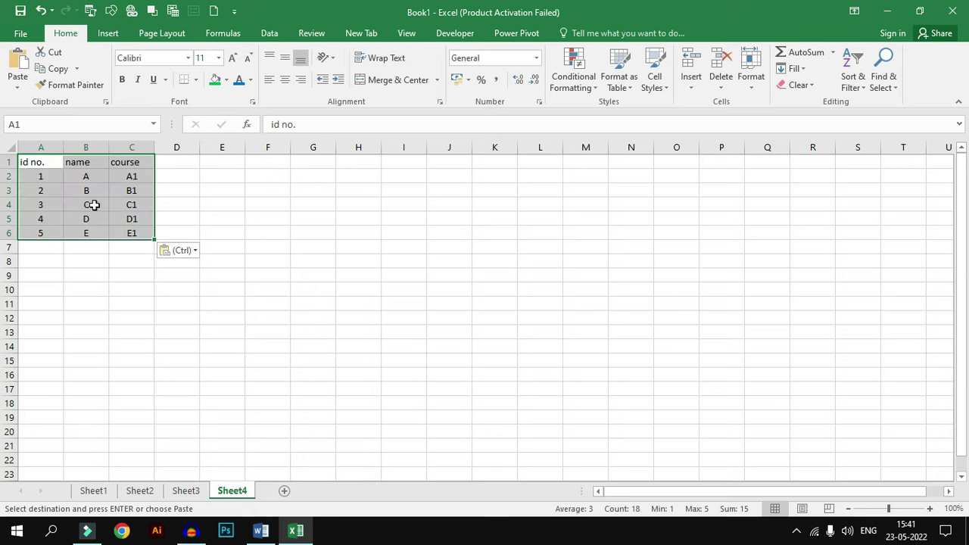
# Step: Clear the course column on Sheet4 and head column C with fees
pyautogui.click(126, 162)
pyautogui.moveTo(126, 162); pyautogui.dragTo(130, 235)
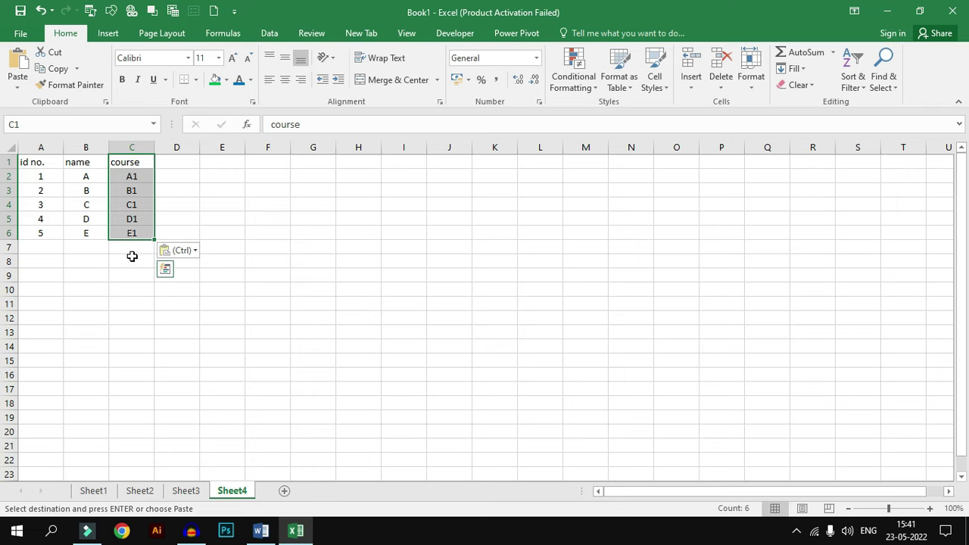
pyautogui.press('Escape')
pyautogui.press('Delete')
pyautogui.click(133, 160)
pyautogui.write('FEE')
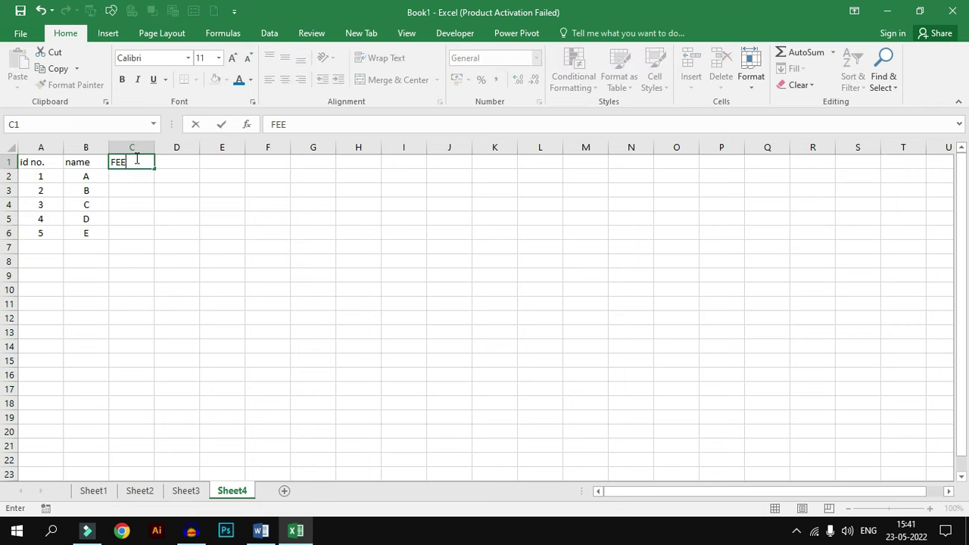
pyautogui.press('BackSpace')
pyautogui.press('BackSpace')
pyautogui.press('BackSpace')
pyautogui.press('Return')
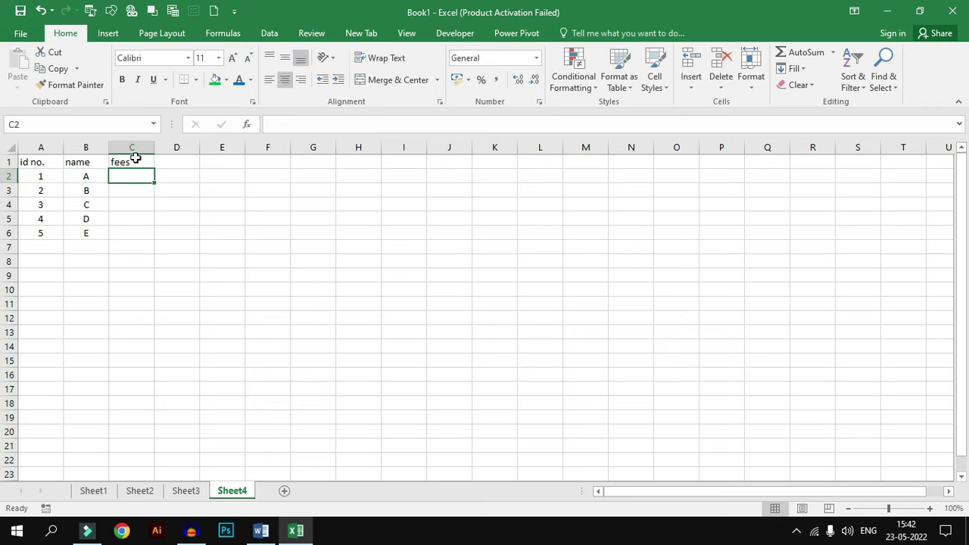
# Step: Enter fees 15000, 12000, 13000, 8000 and 5000 under the header
pyautogui.write('15000')
pyautogui.press('Return')
pyautogui.write('12000')
pyautogui.press('Return')
pyautogui.write('13000')
pyautogui.press('Return')
pyautogui.write('8000')
pyautogui.press('Return')
pyautogui.write('5000')
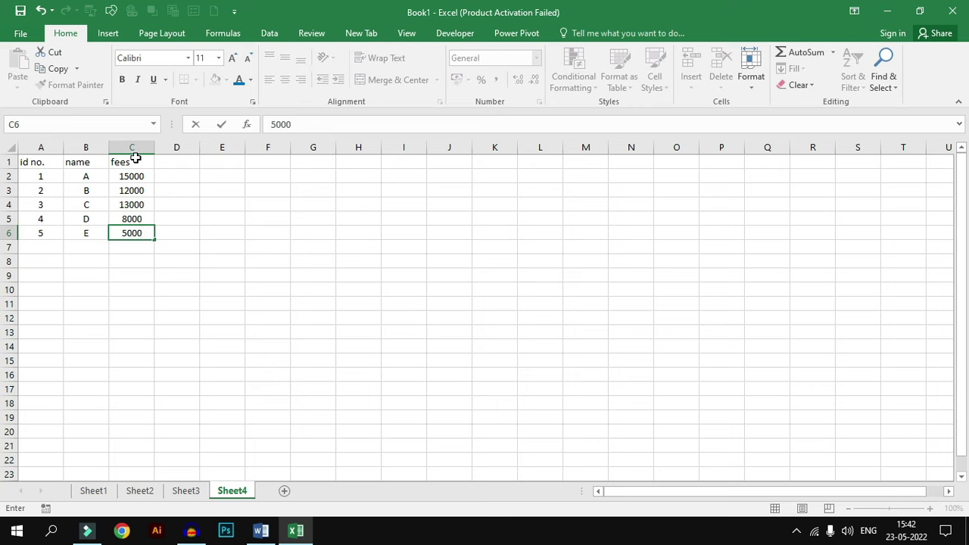
pyautogui.click(228, 301)
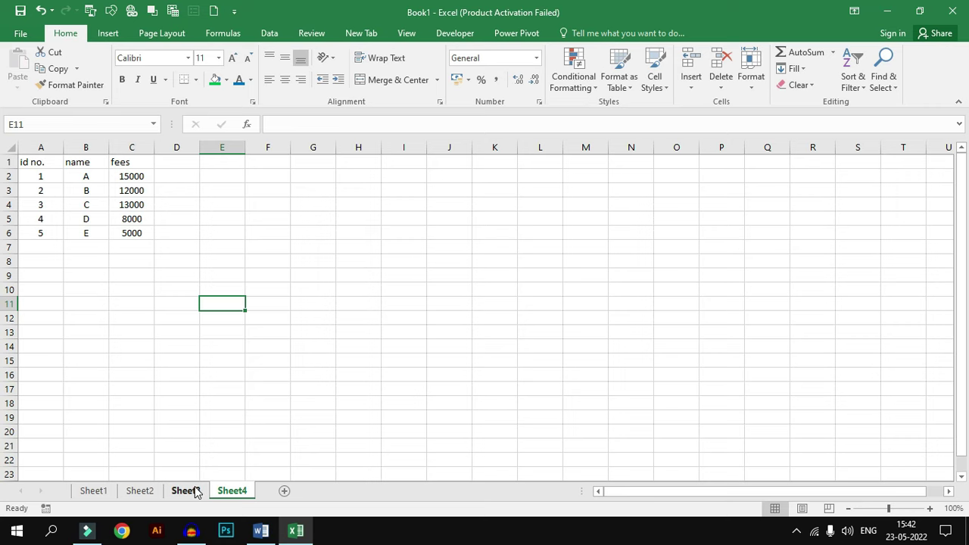
# Step: Insert a PivotTable from the Sheet3 table on a new sheet, adding it to the Data Model
pyautogui.click(189, 491)
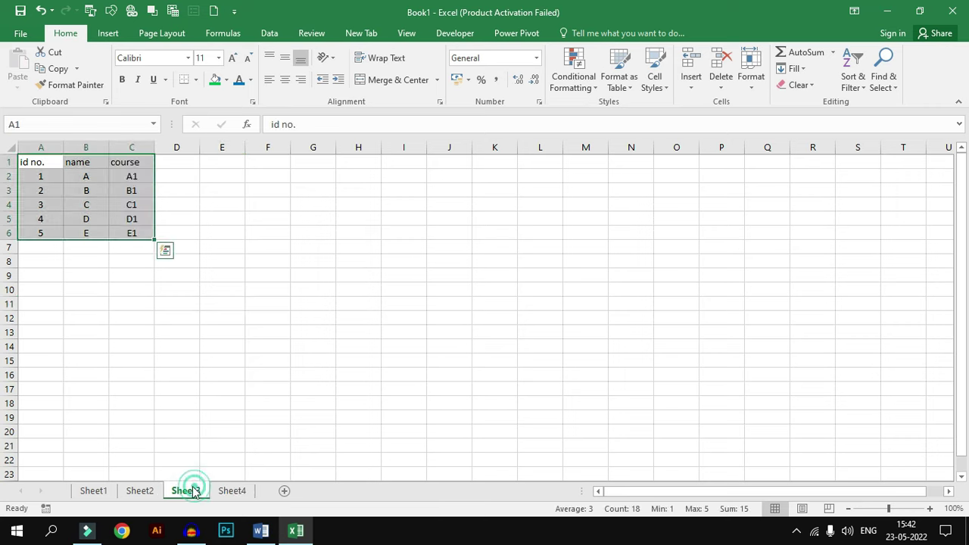
pyautogui.click(108, 33)
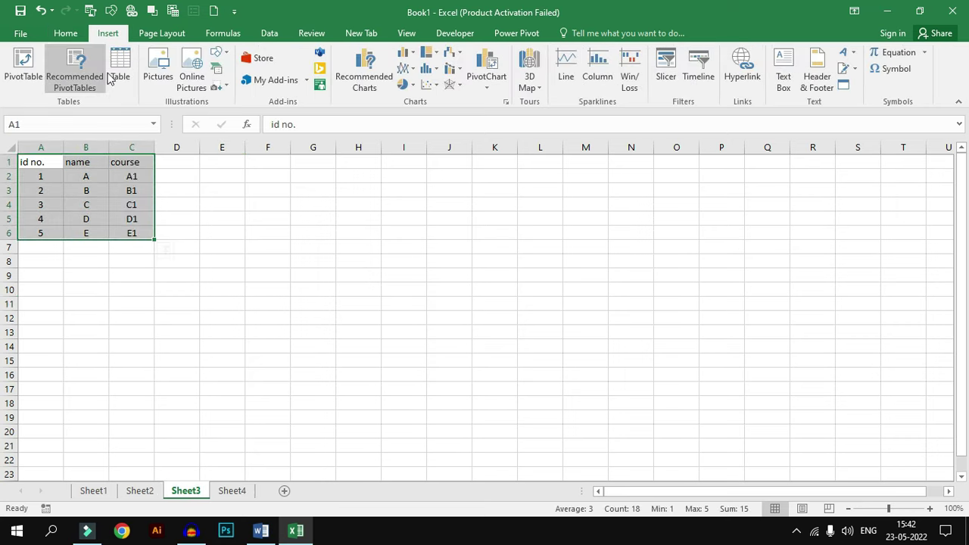
pyautogui.click(32, 69)
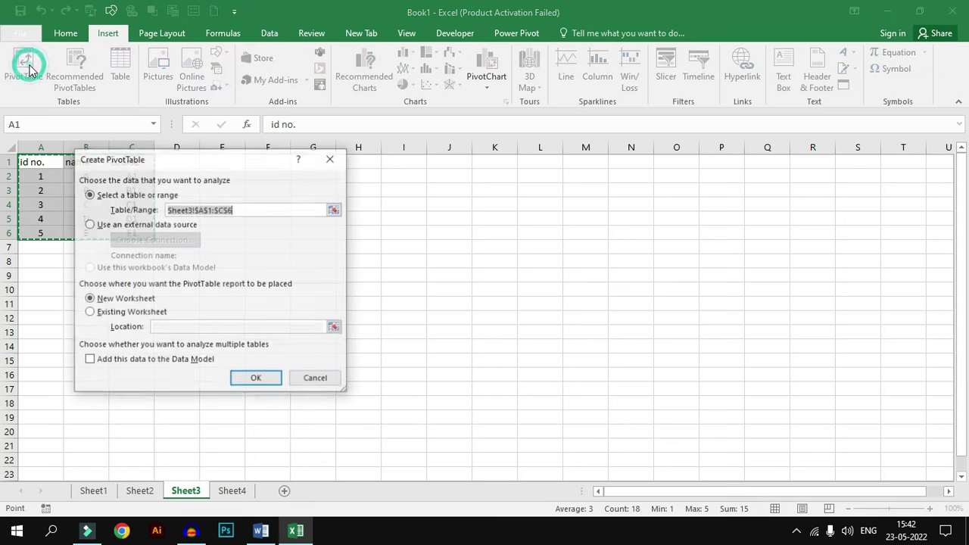
pyautogui.click(90, 359)
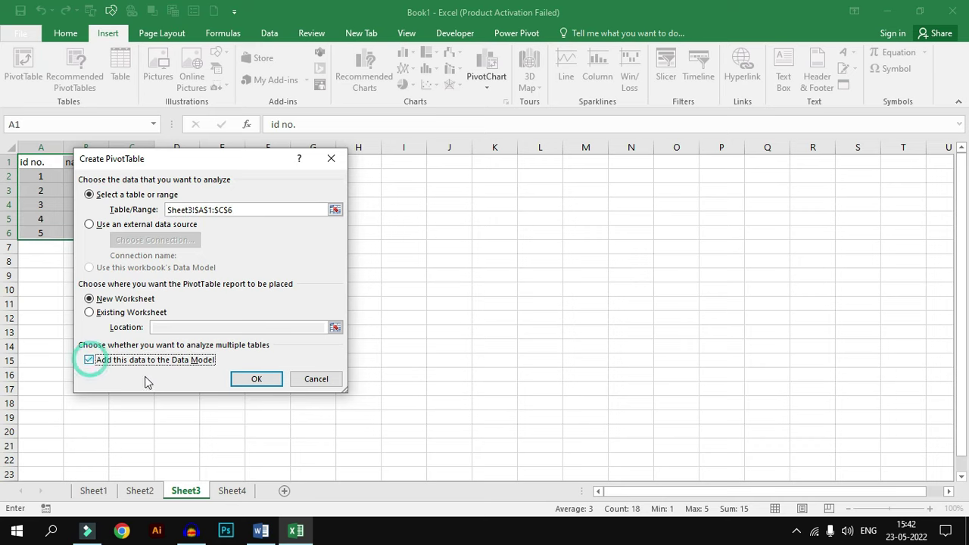
pyautogui.click(241, 383)
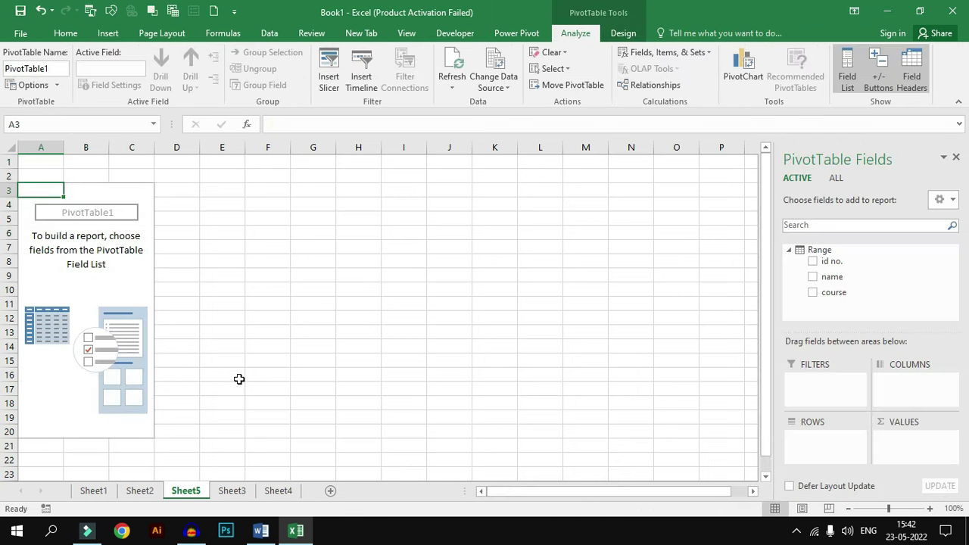
# Step: Format Sheet4's A1:C6 fees data as a table with headers
pyautogui.click(232, 493)
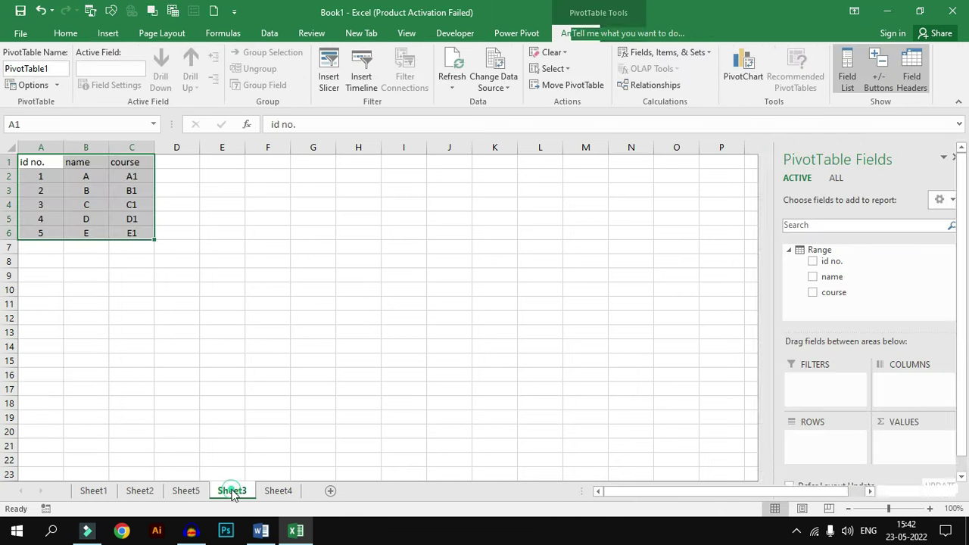
pyautogui.click(182, 492)
pyautogui.click(270, 493)
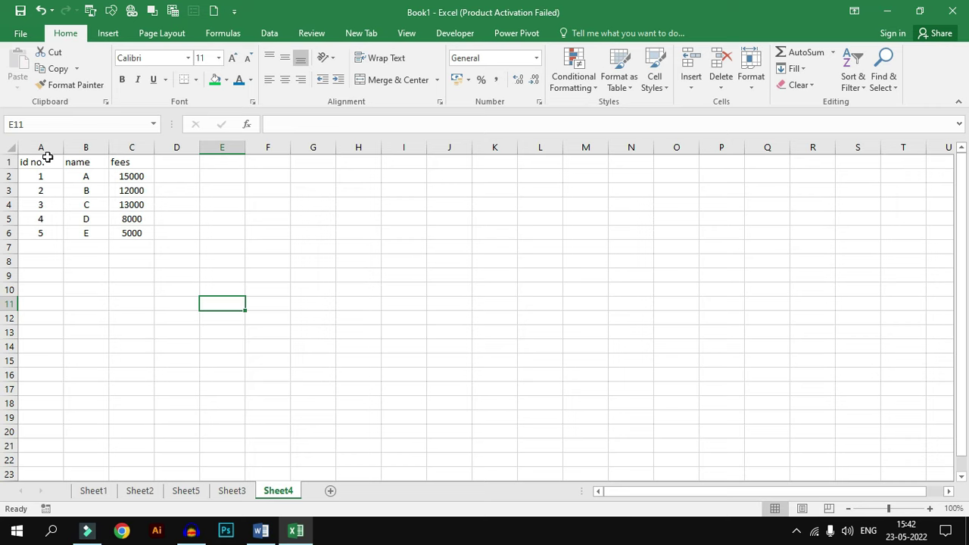
pyautogui.moveTo(47, 157); pyautogui.dragTo(126, 228)
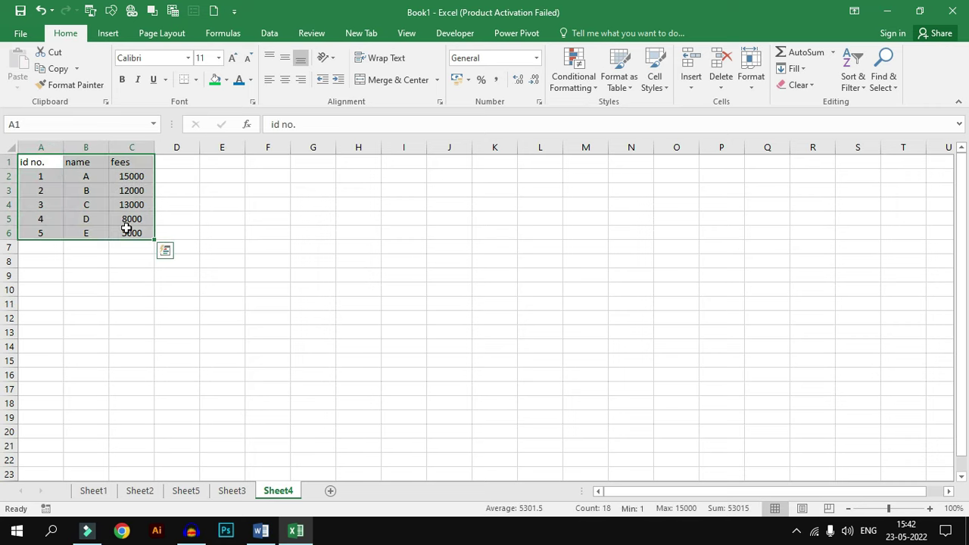
pyautogui.click(108, 34)
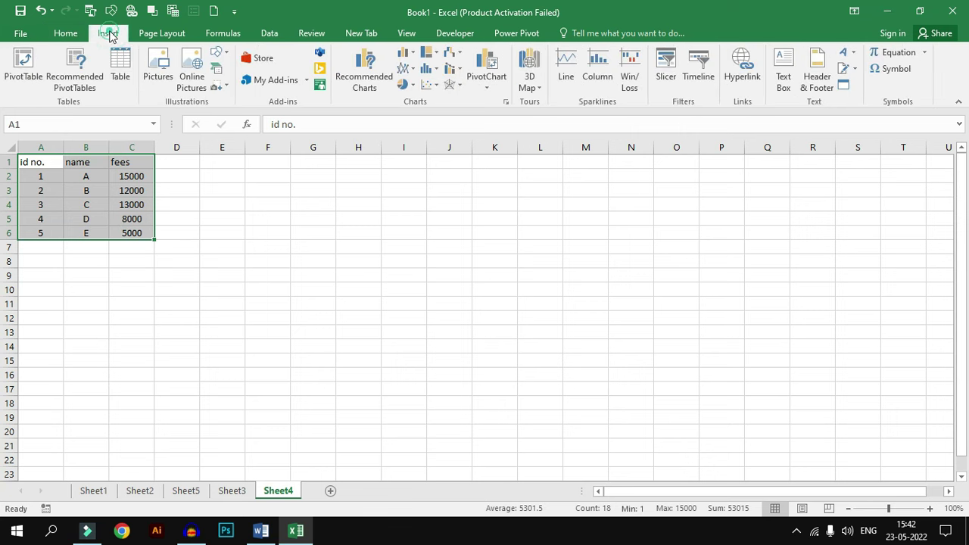
pyautogui.click(125, 72)
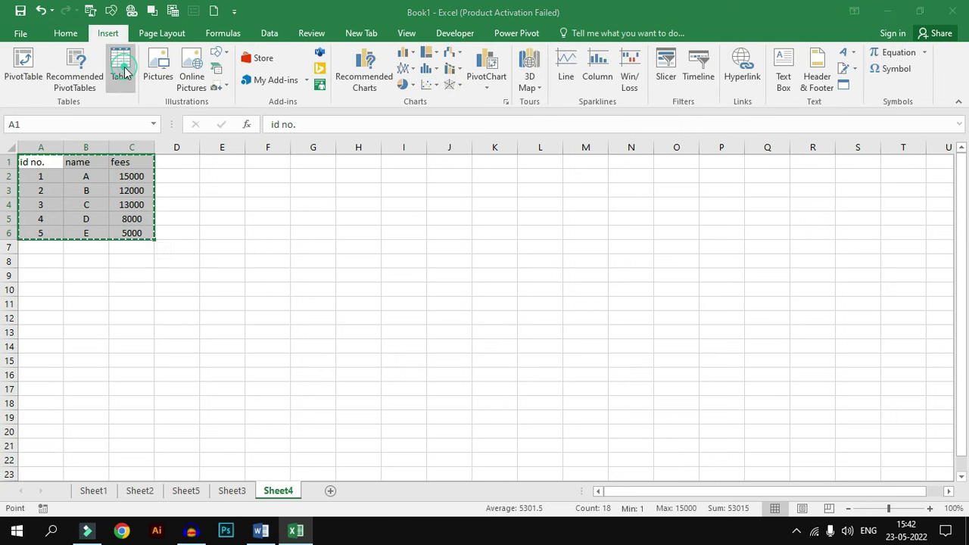
pyautogui.click(200, 309)
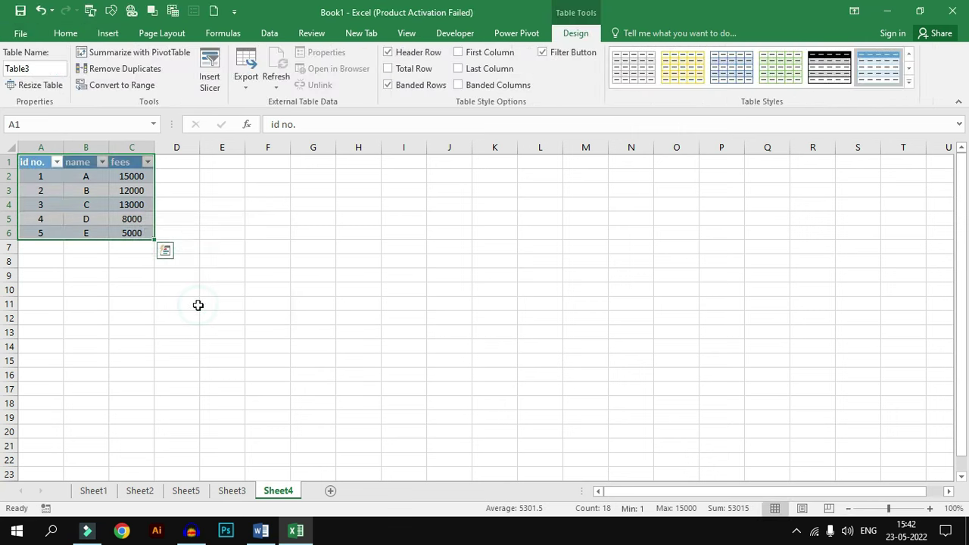
# Step: Look over Sheet5's pivot table and Sheet3, ending back on Sheet5
pyautogui.click(193, 492)
pyautogui.click(227, 492)
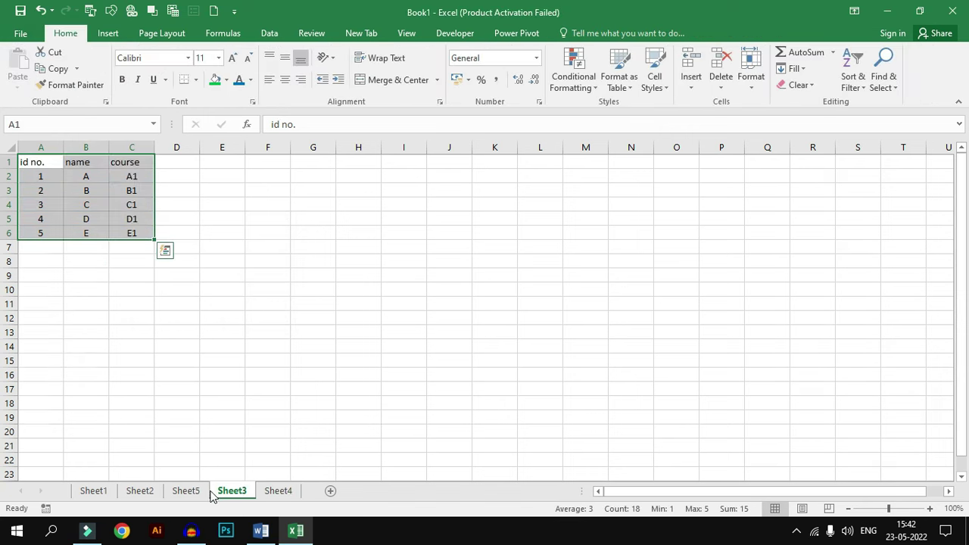
pyautogui.click(190, 493)
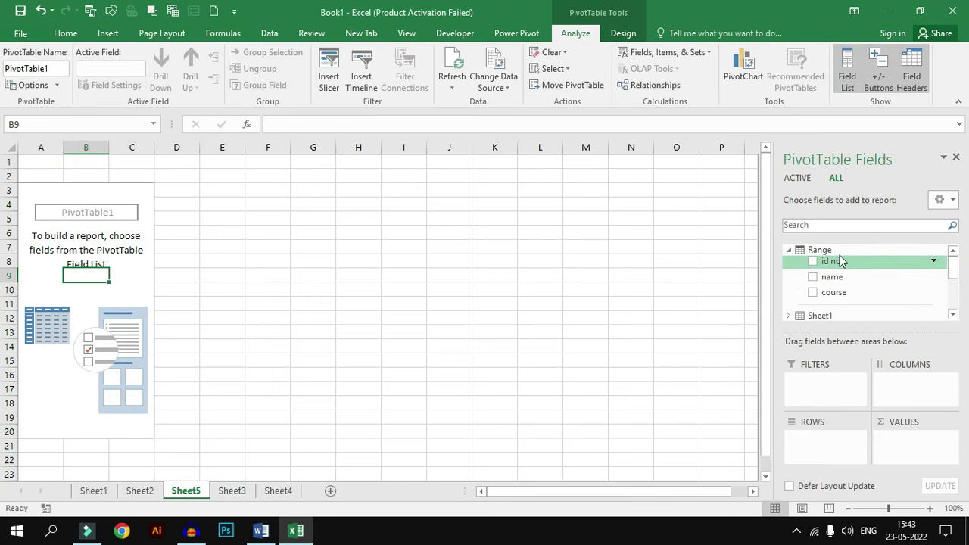
# Step: Add name from Range as pivot rows and Table3's fees as summed values
pyautogui.click(794, 252)
pyautogui.click(794, 251)
pyautogui.moveTo(952, 261)
pyautogui.mouseDown()
pyautogui.moveTo(956, 294)
pyautogui.moveTo(953, 261)
pyautogui.mouseUp()
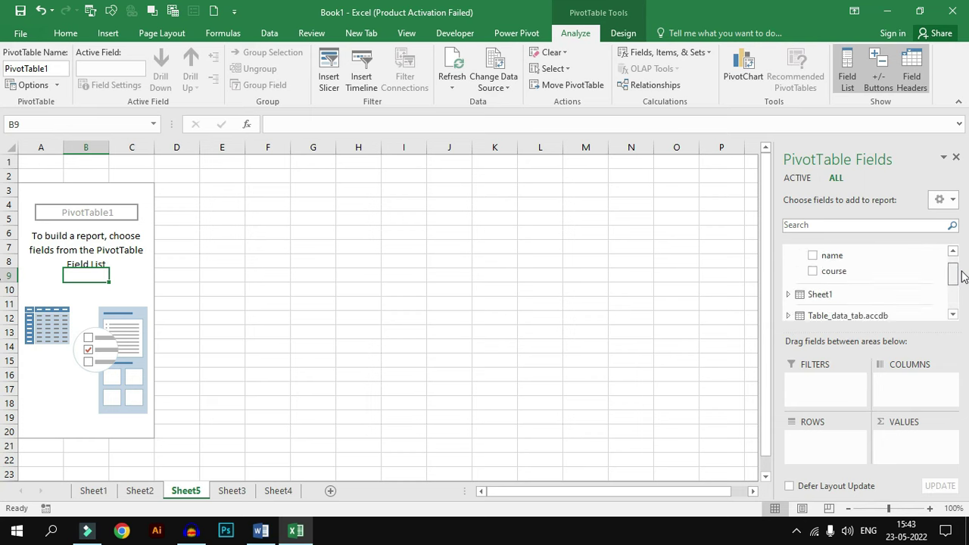
pyautogui.click(814, 277)
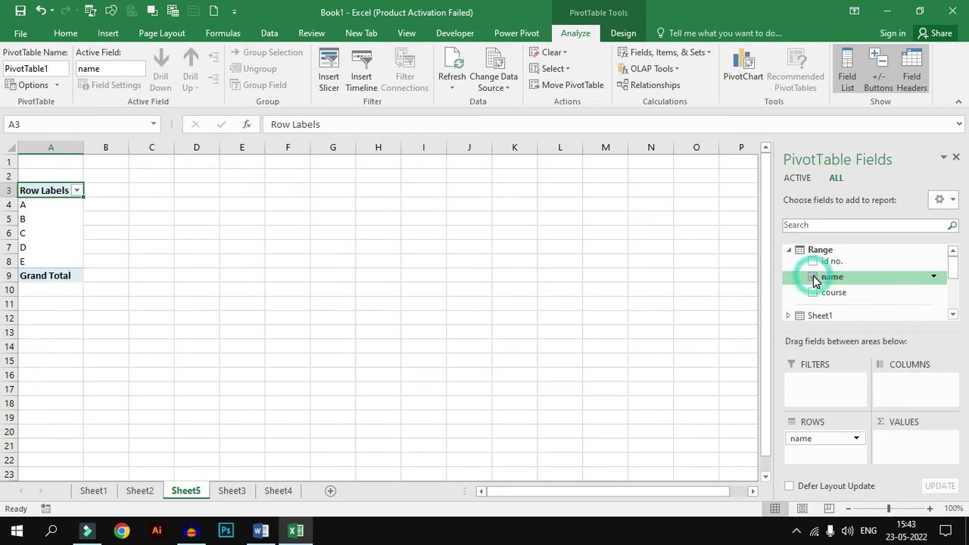
pyautogui.click(952, 275)
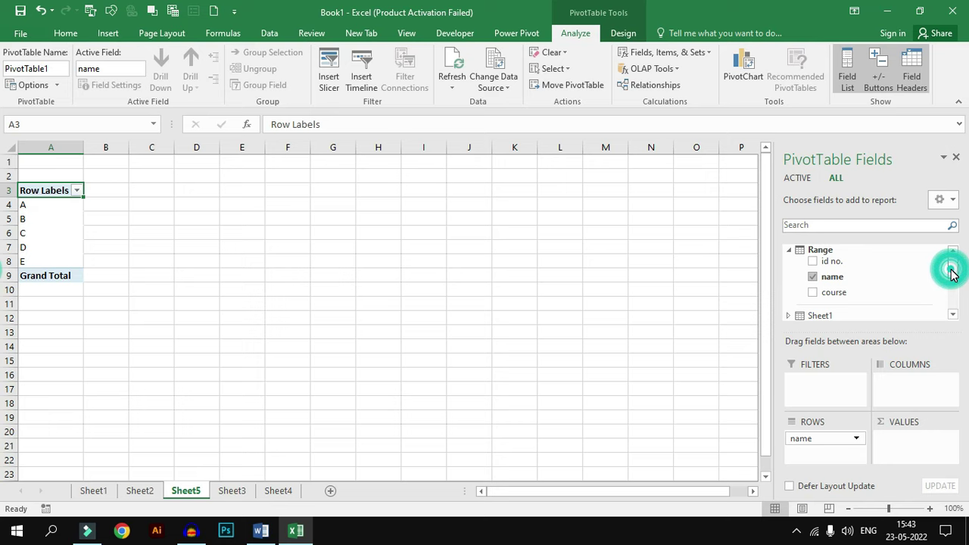
pyautogui.moveTo(953, 274); pyautogui.dragTo(953, 297)
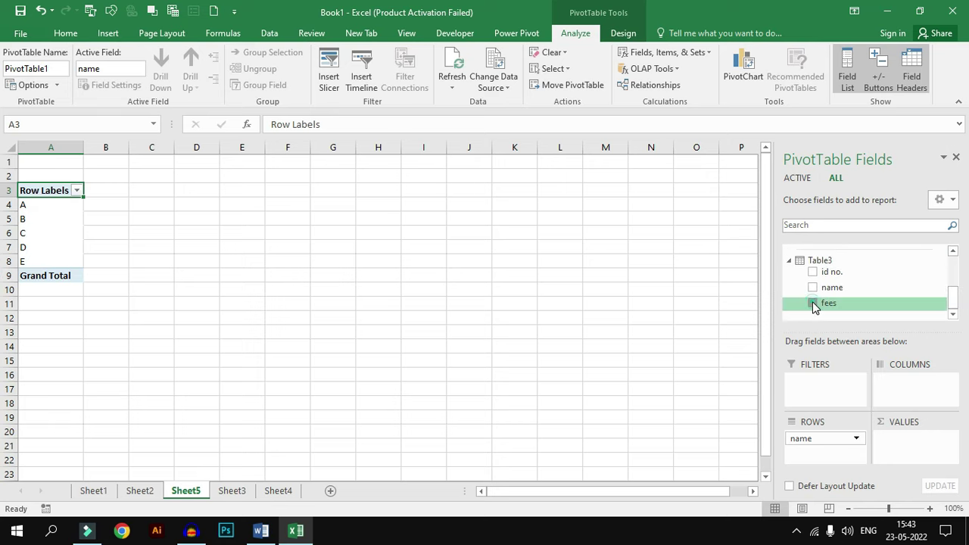
pyautogui.click(813, 304)
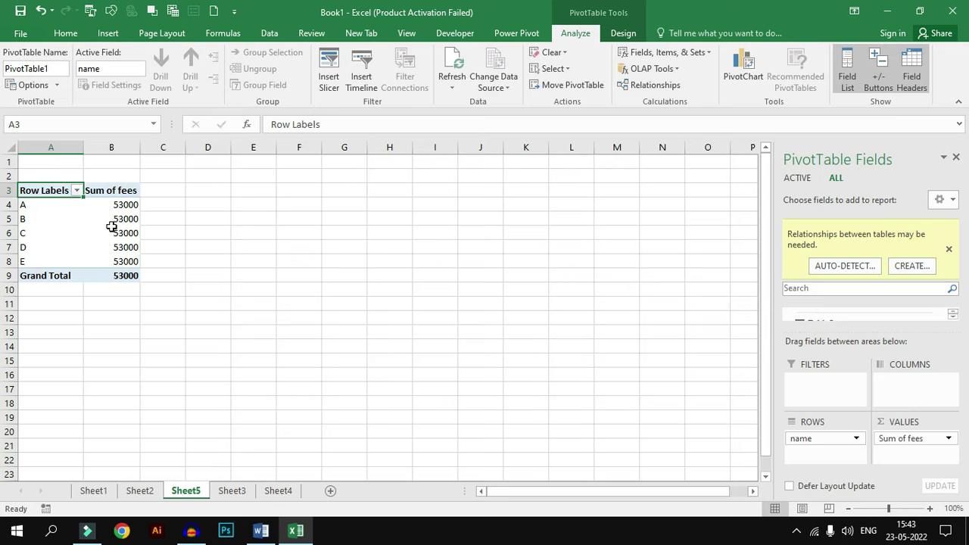
pyautogui.moveTo(111, 227)
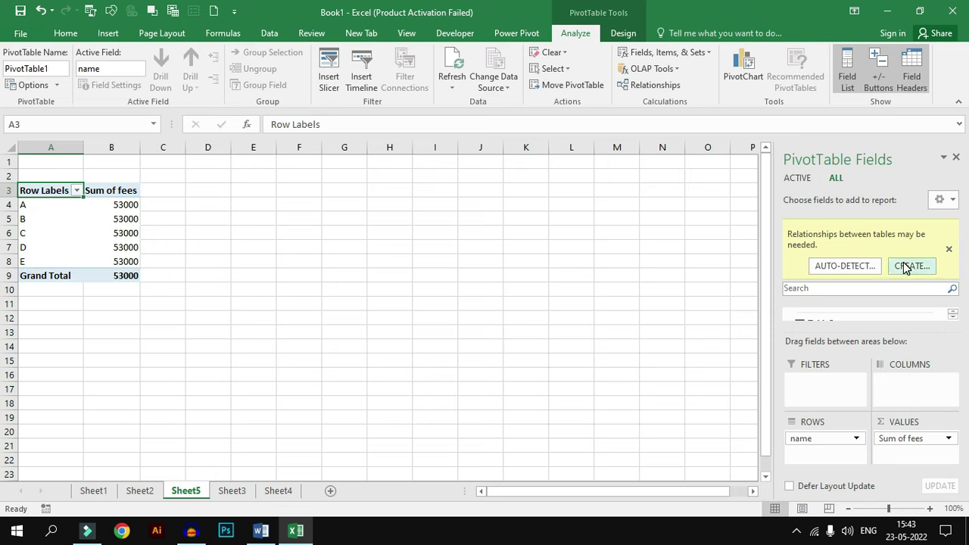
# Step: Auto-detect the Table3–Range relationship on name in Data > Relationships
pyautogui.click(271, 35)
pyautogui.click(717, 69)
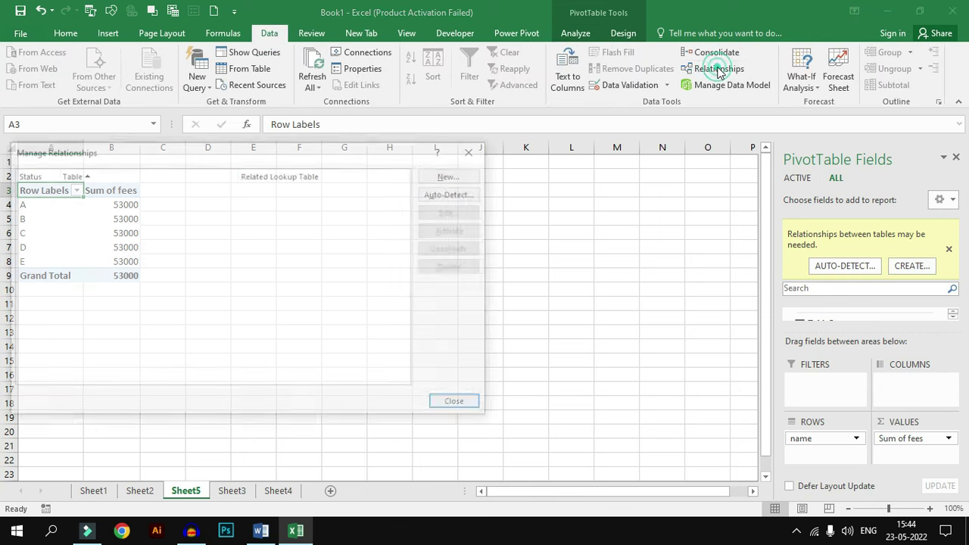
pyautogui.moveTo(400, 153); pyautogui.dragTo(535, 246)
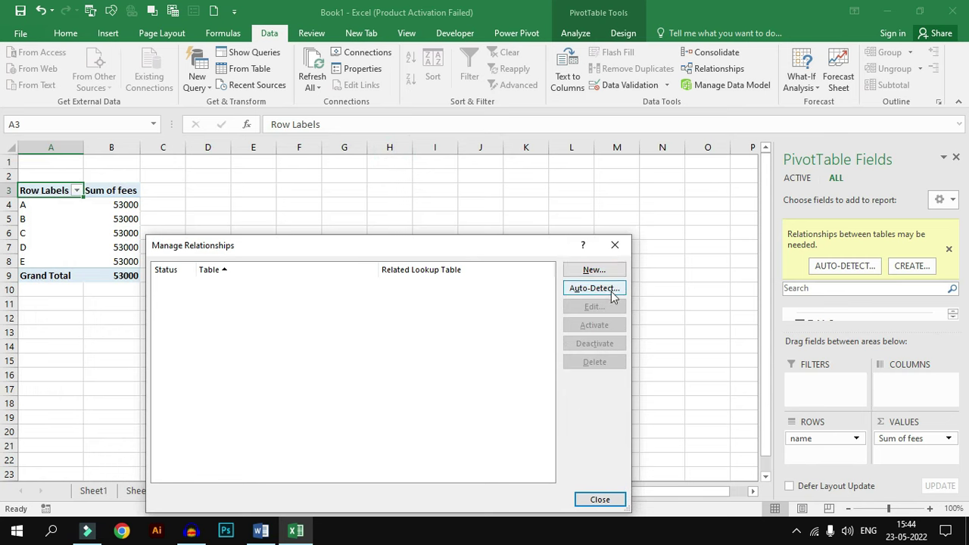
pyautogui.click(606, 291)
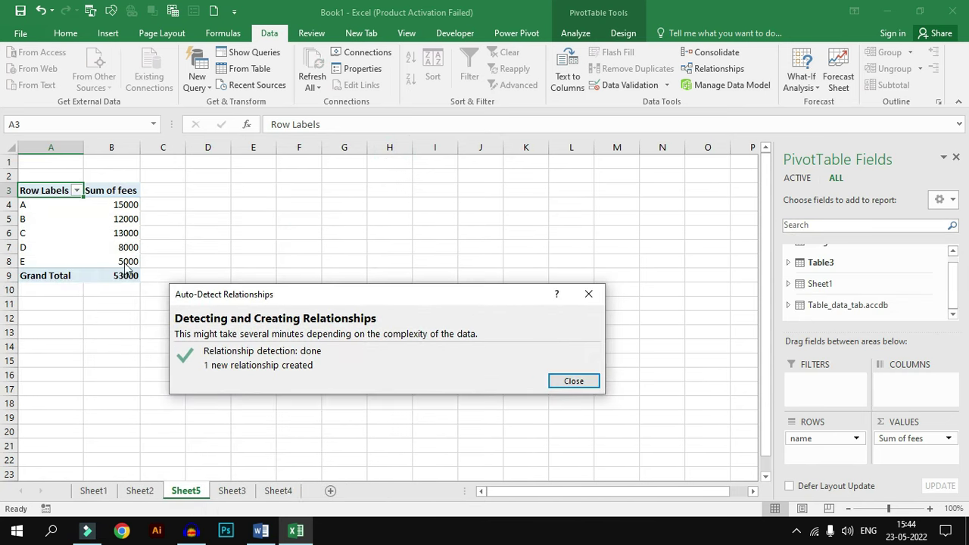
pyautogui.click(587, 295)
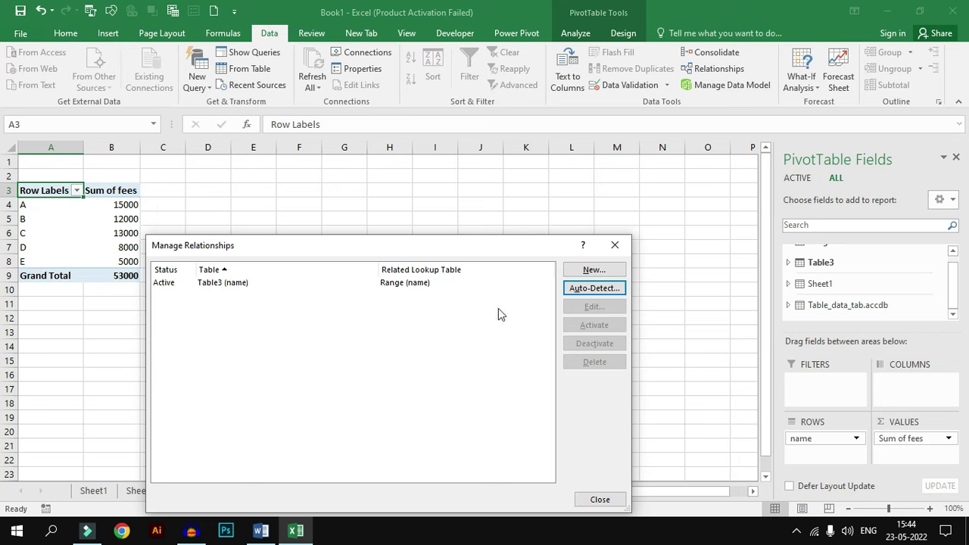
pyautogui.click(614, 246)
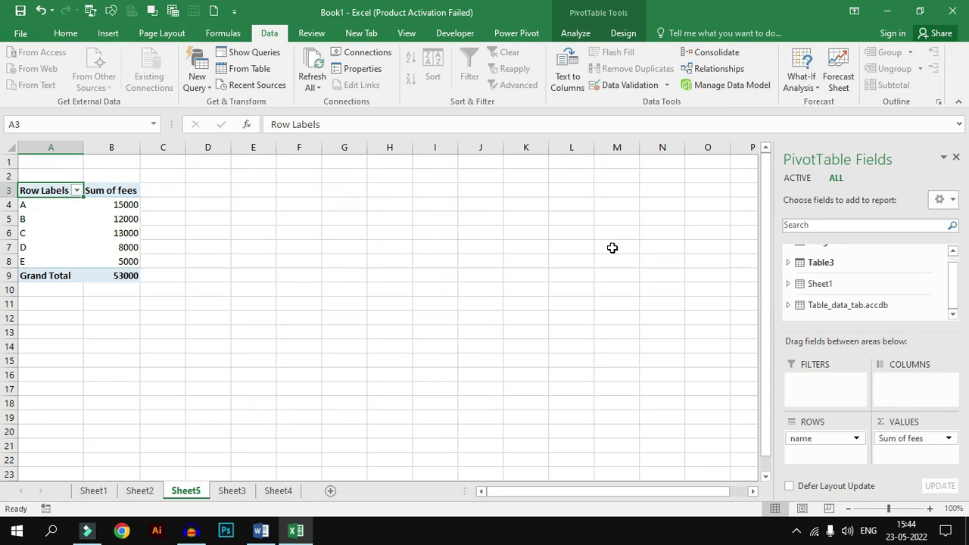
# Step: Close the pivot field list, return to Sheet3 and select cell H7
pyautogui.click(956, 158)
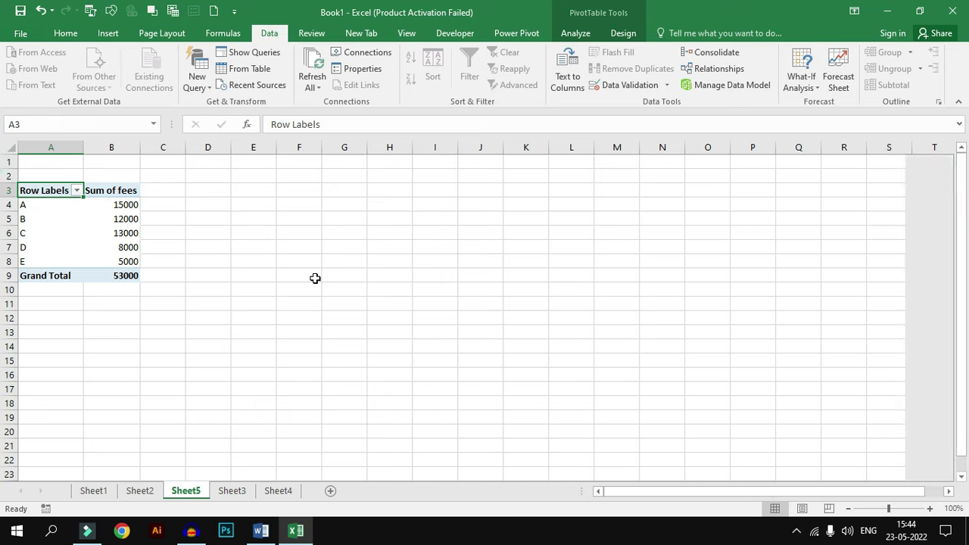
pyautogui.click(307, 290)
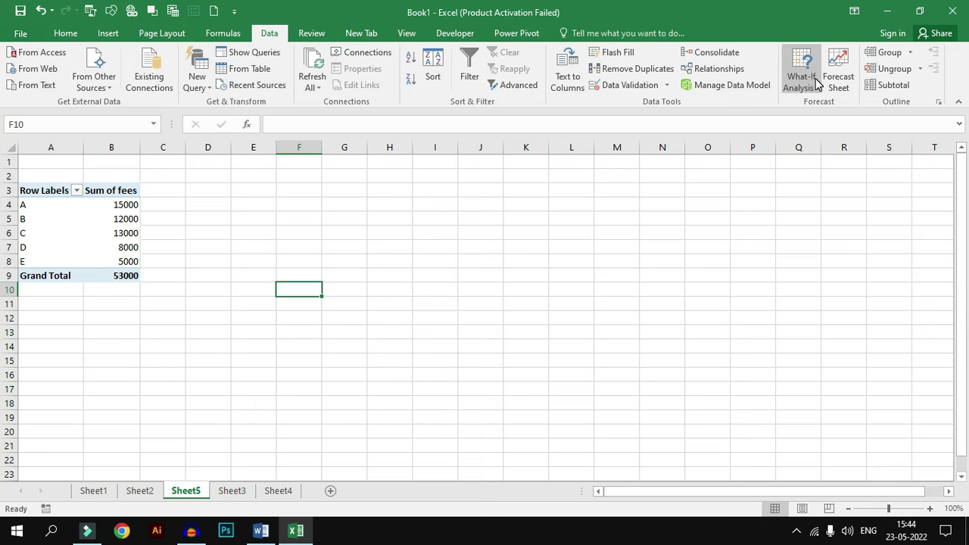
pyautogui.click(232, 491)
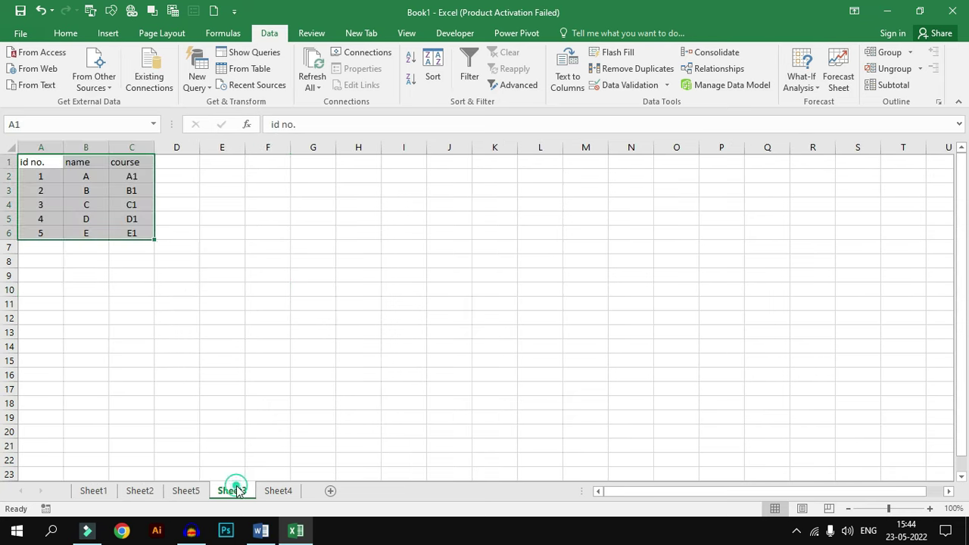
pyautogui.click(450, 289)
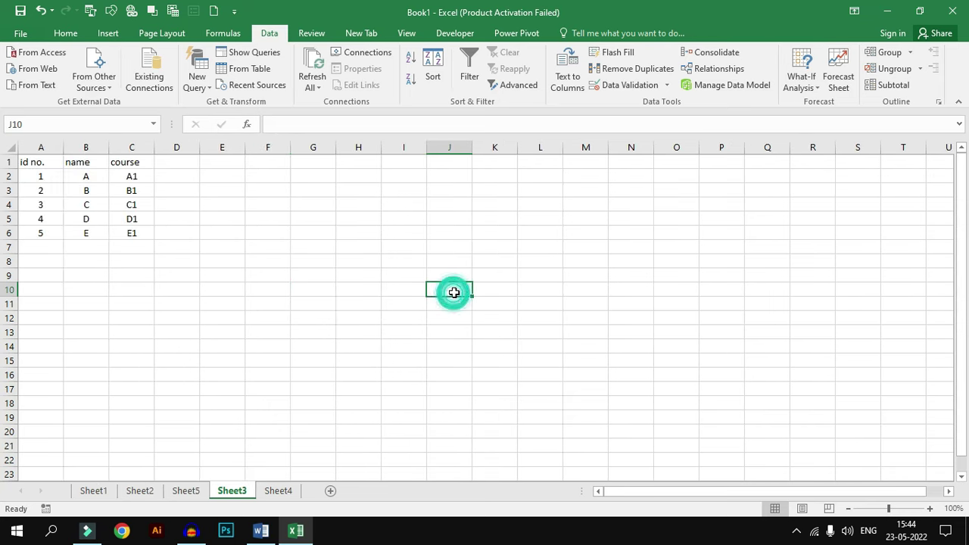
pyautogui.click(816, 87)
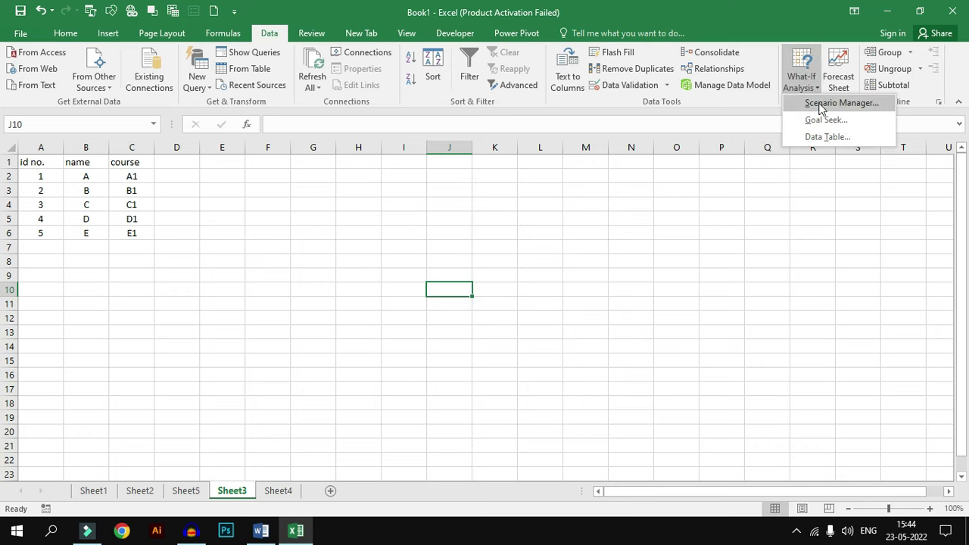
pyautogui.click(555, 297)
pyautogui.click(363, 243)
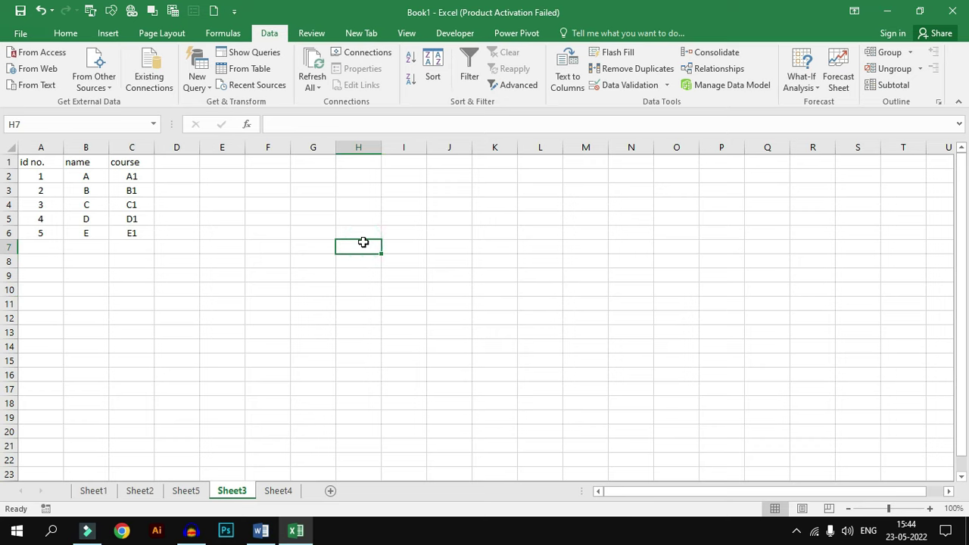
# Step: Enter labels rate and weight in H7:H8 with values 45 and 55 beside them
pyautogui.write('r')
pyautogui.press('Return')
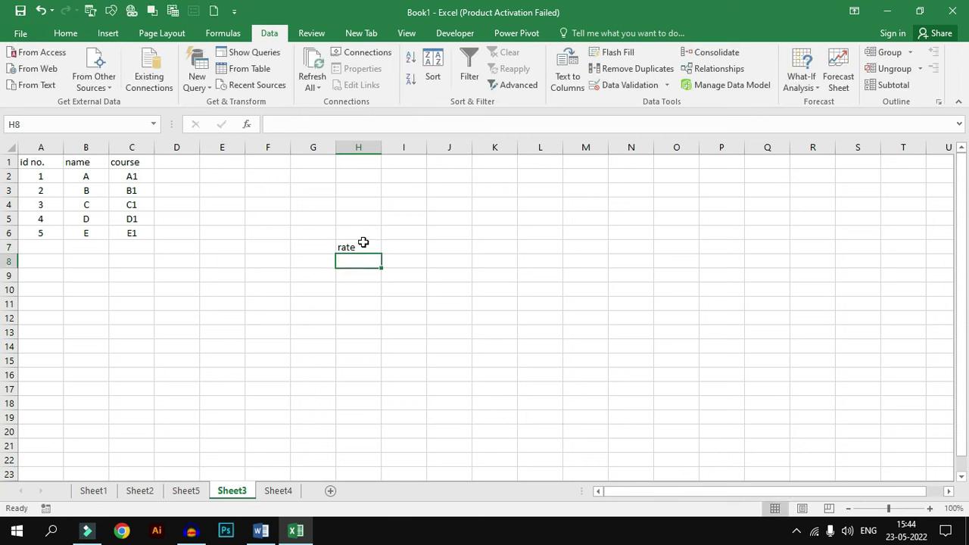
pyautogui.press('Right')
pyautogui.press('Up')
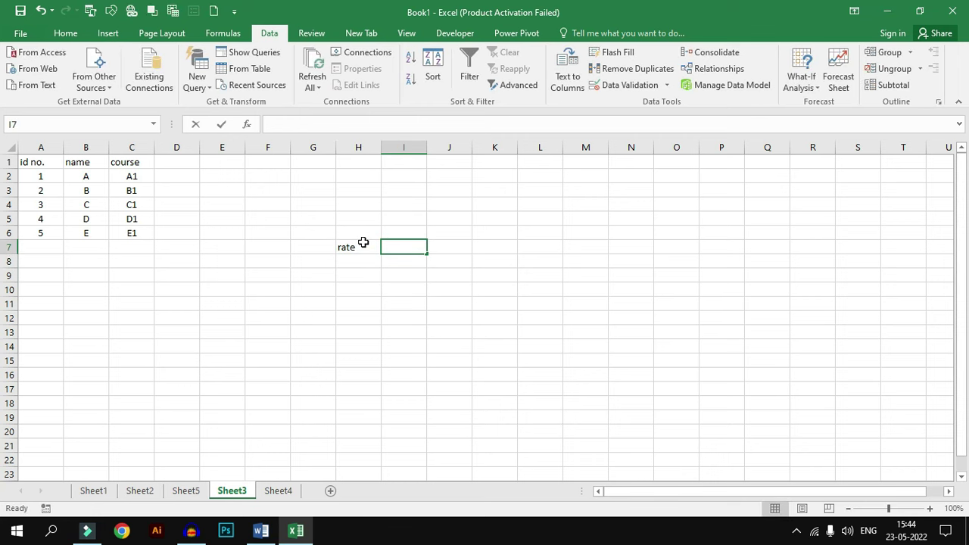
pyautogui.write('45')
pyautogui.press('Return')
pyautogui.press('Left')
pyautogui.write('wei')
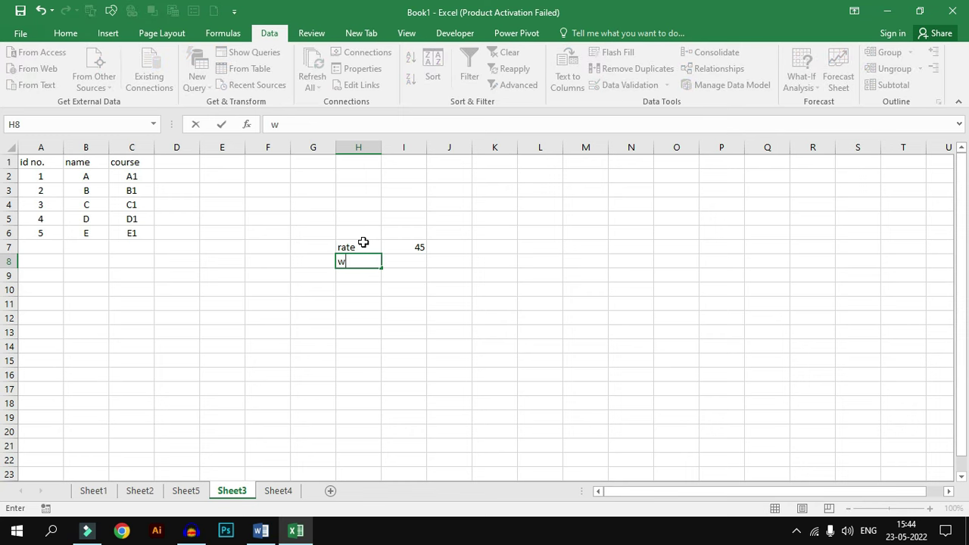
pyautogui.write('ght')
pyautogui.press('Tab')
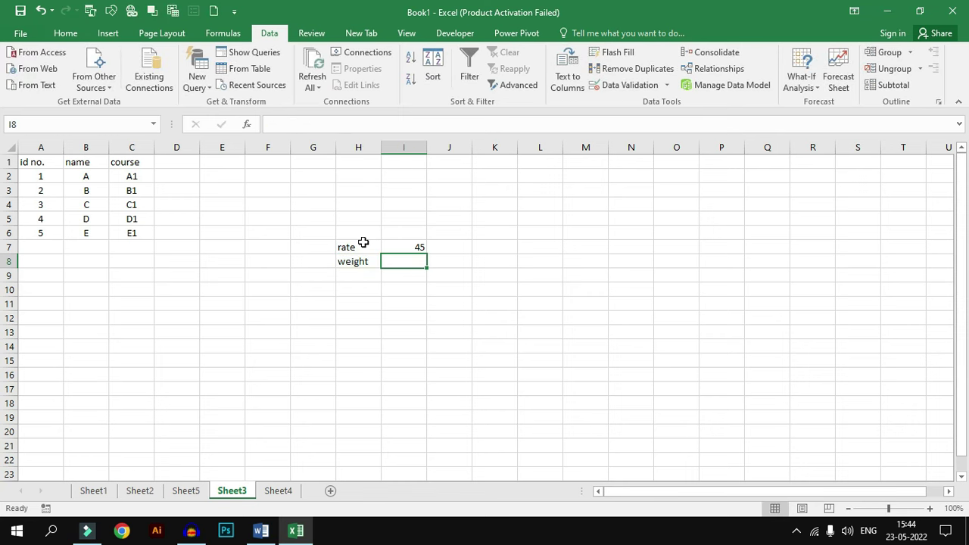
pyautogui.write('55')
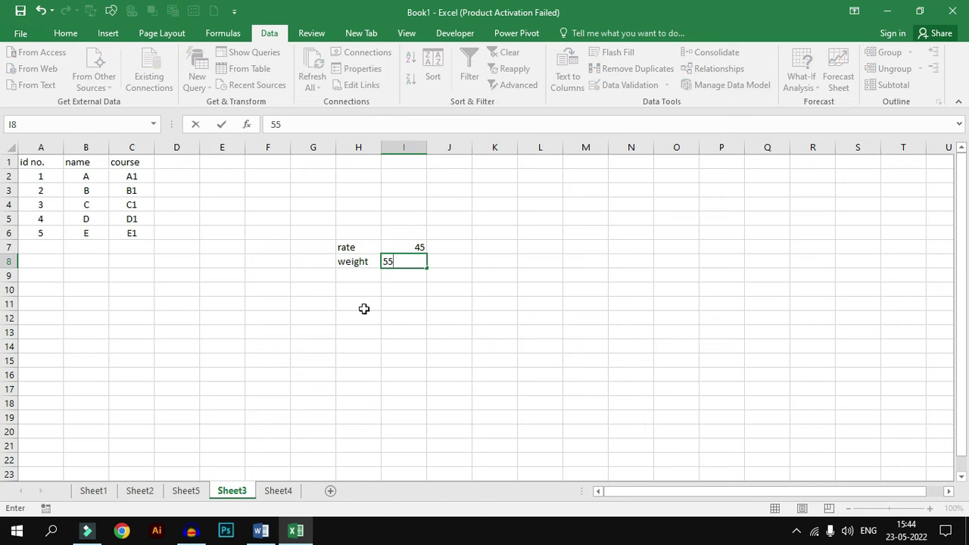
# Step: Put a formula multiplying rate by weight in I10 (2475), then select I7:I8
pyautogui.click(406, 286)
pyautogui.write('=')
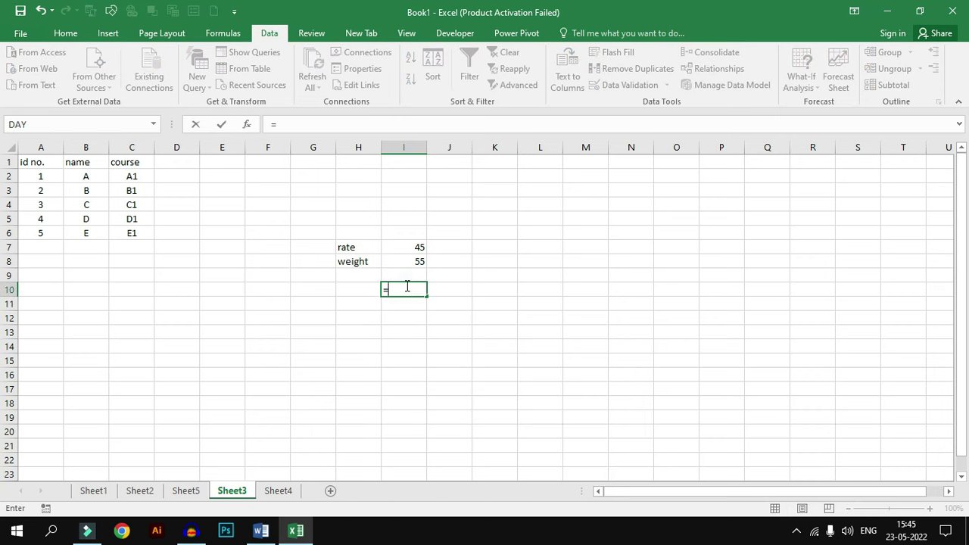
pyautogui.click(411, 247)
pyautogui.write('*')
pyautogui.click(421, 261)
pyautogui.press('Return')
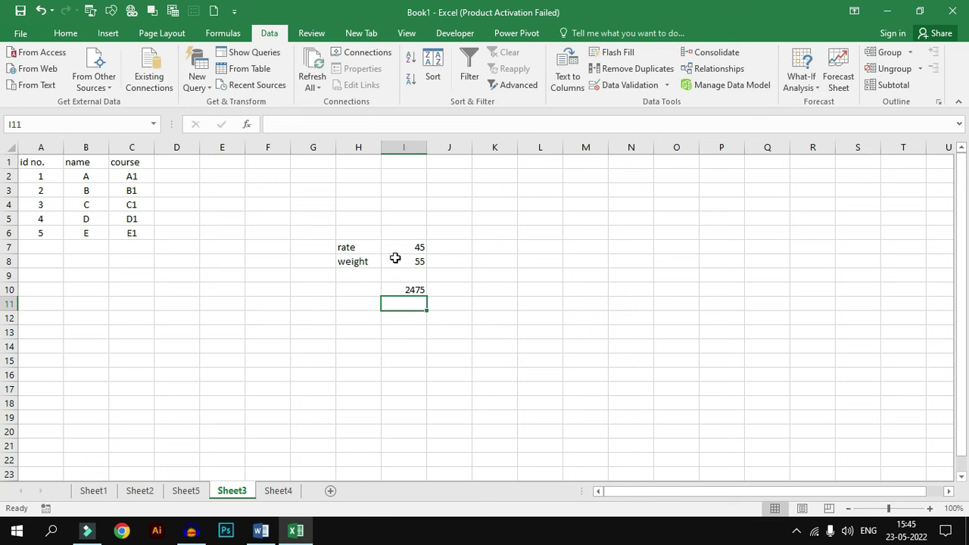
pyautogui.moveTo(361, 245); pyautogui.dragTo(402, 262)
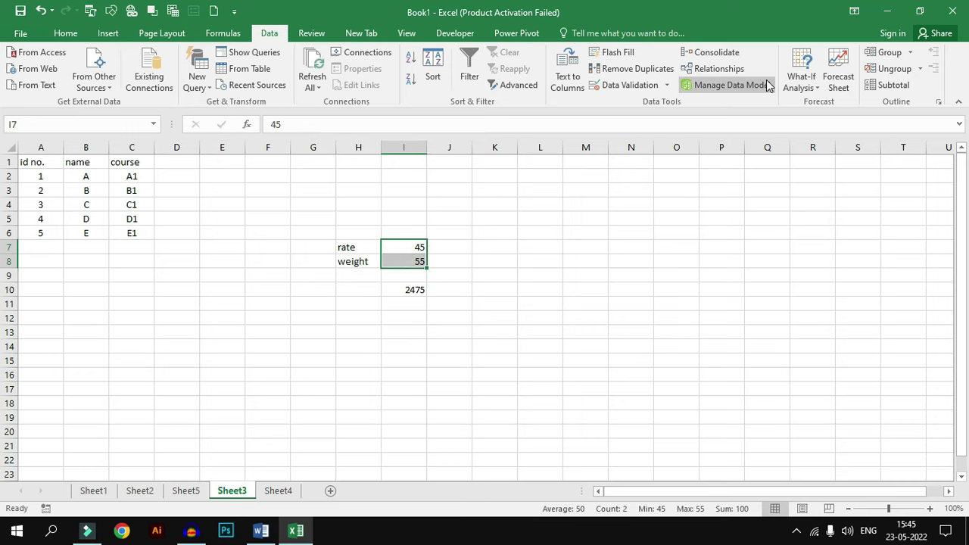
# Step: Add scenario 'sunday' with changing cells I7:I8 keeping values 45 and 55
pyautogui.click(818, 88)
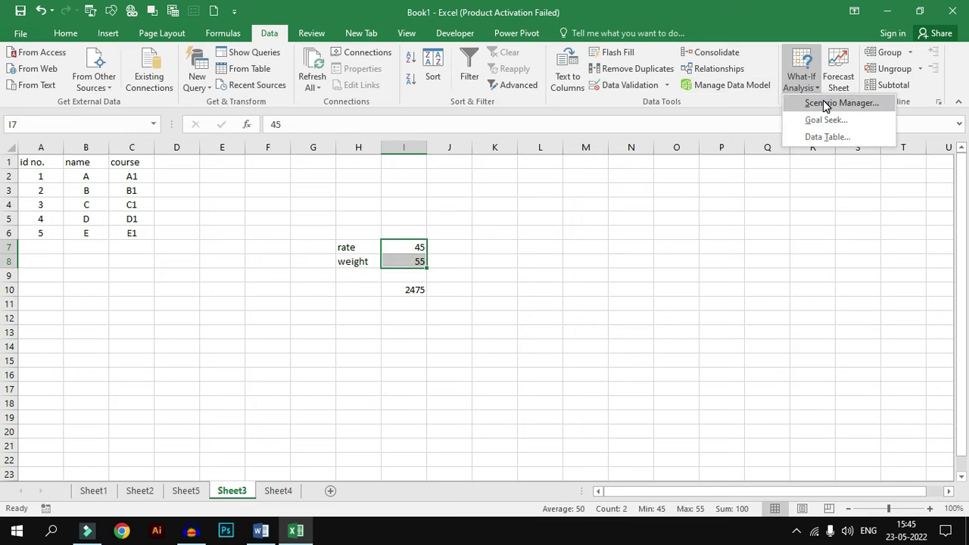
pyautogui.click(825, 104)
pyautogui.moveTo(439, 249); pyautogui.dragTo(691, 162)
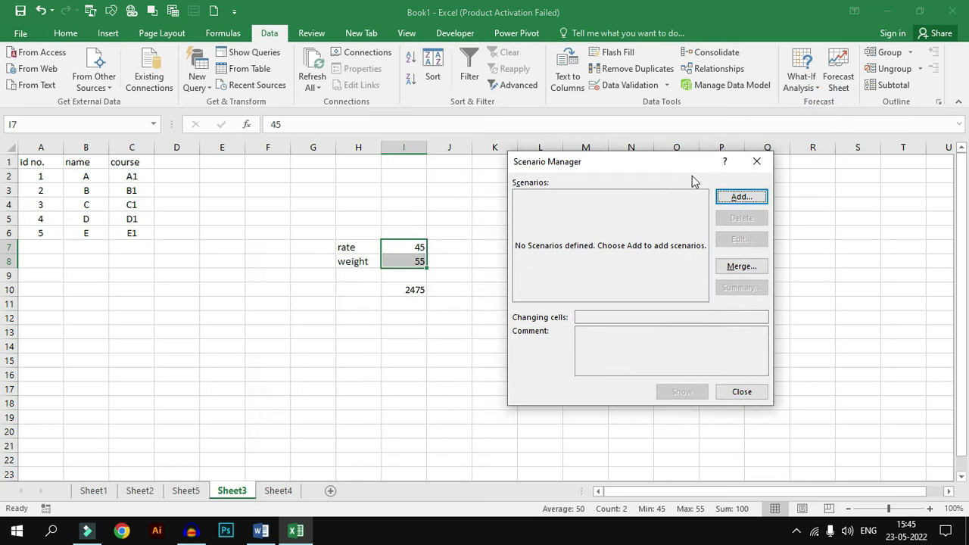
pyautogui.click(741, 198)
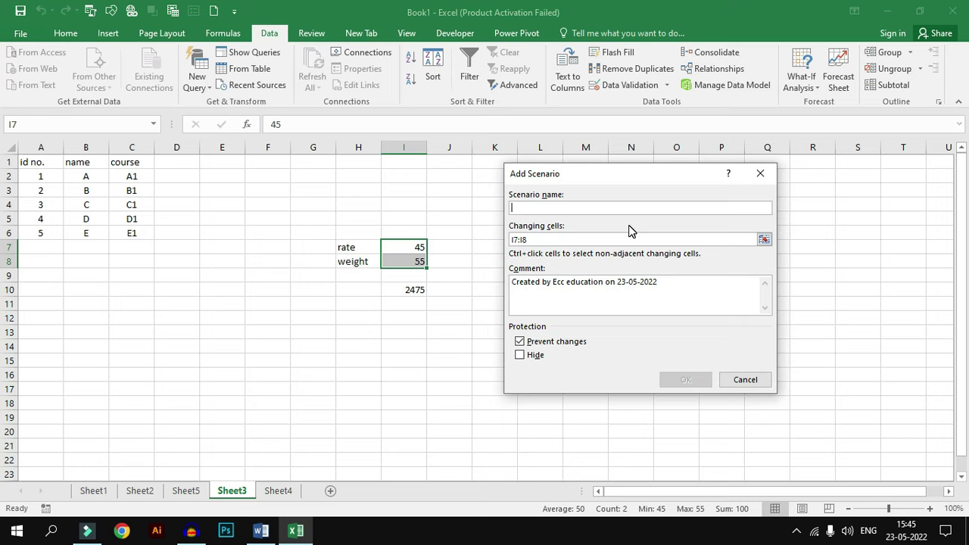
pyautogui.write('sunday')
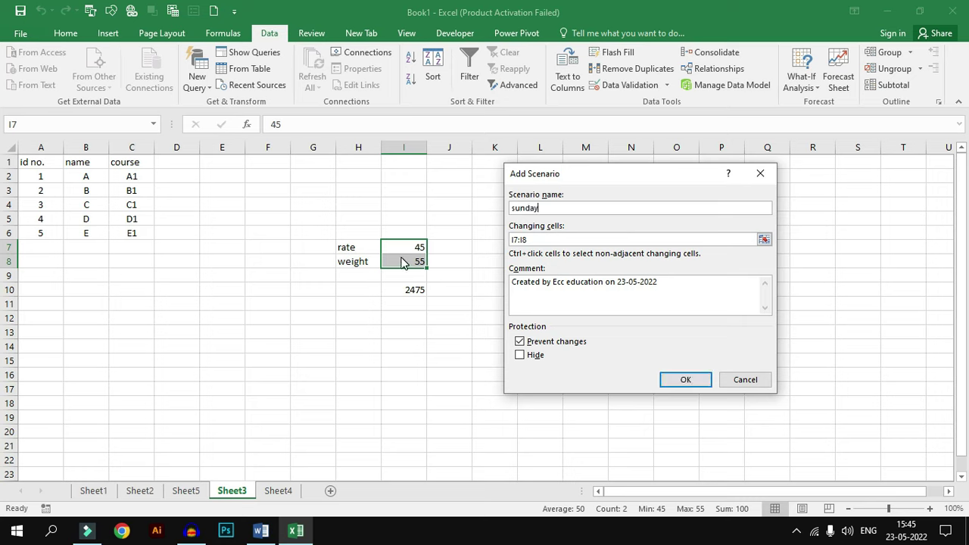
pyautogui.click(678, 384)
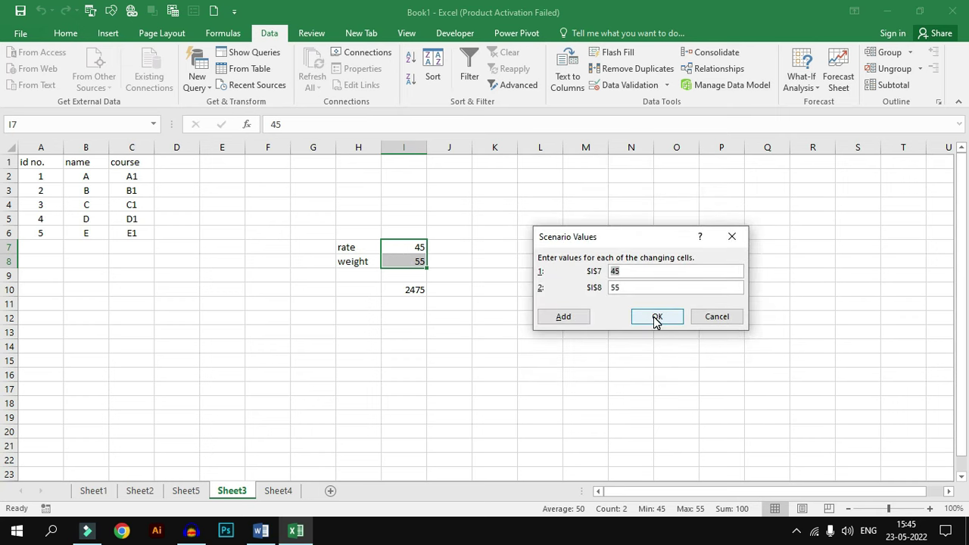
pyautogui.click(657, 317)
pyautogui.click(727, 390)
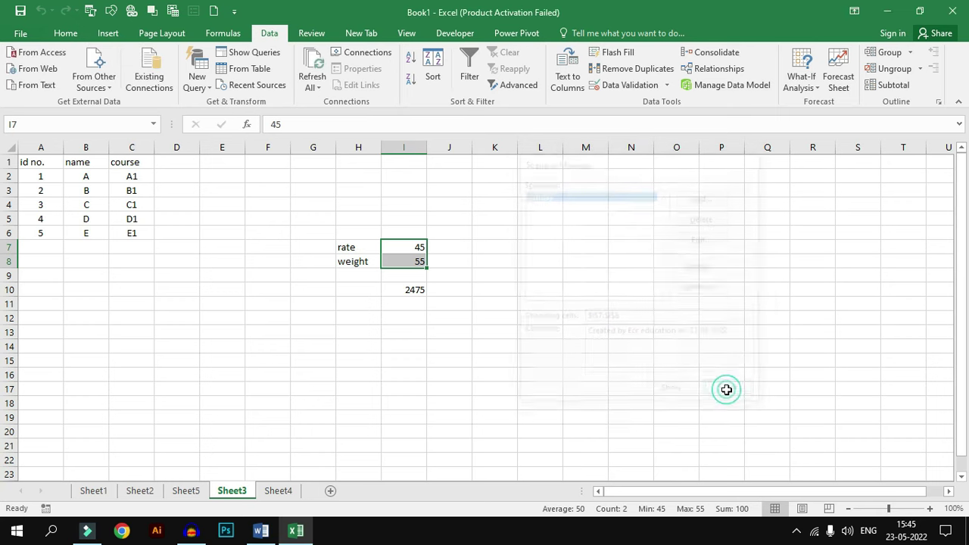
pyautogui.click(416, 319)
pyautogui.click(415, 262)
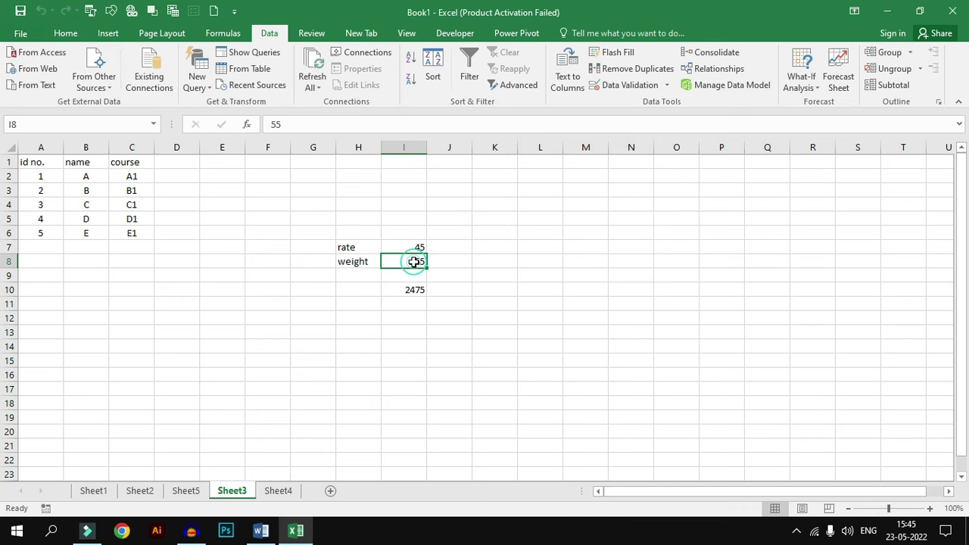
pyautogui.write('35')
pyautogui.press('Return')
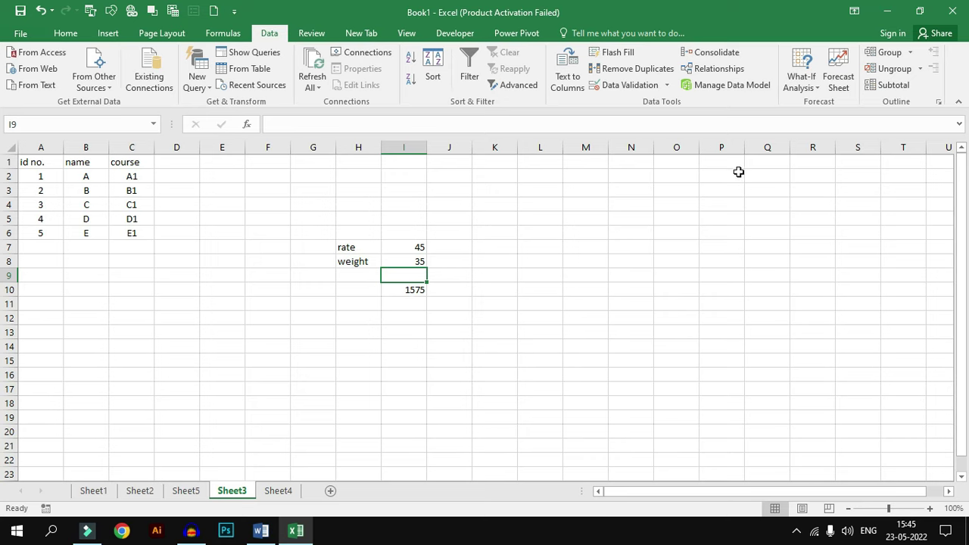
pyautogui.click(820, 88)
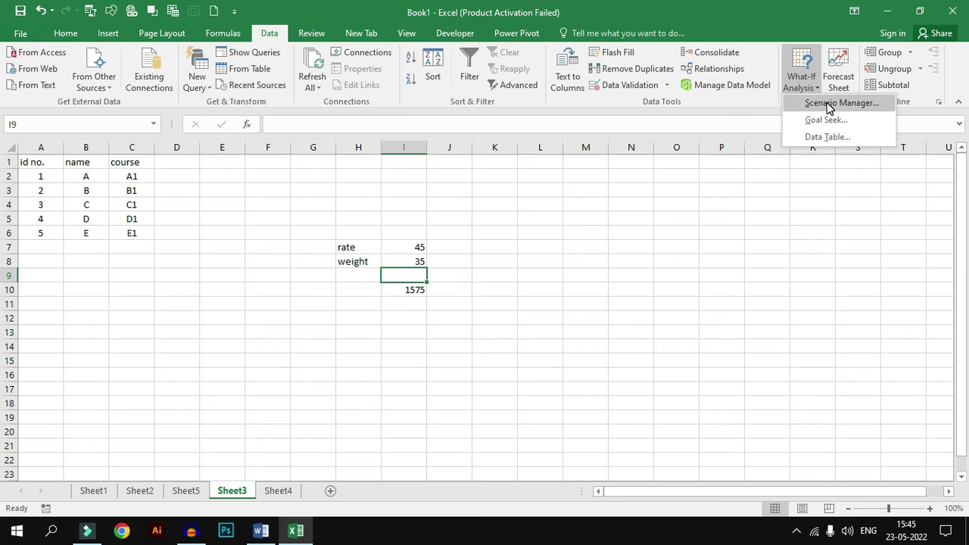
pyautogui.click(830, 106)
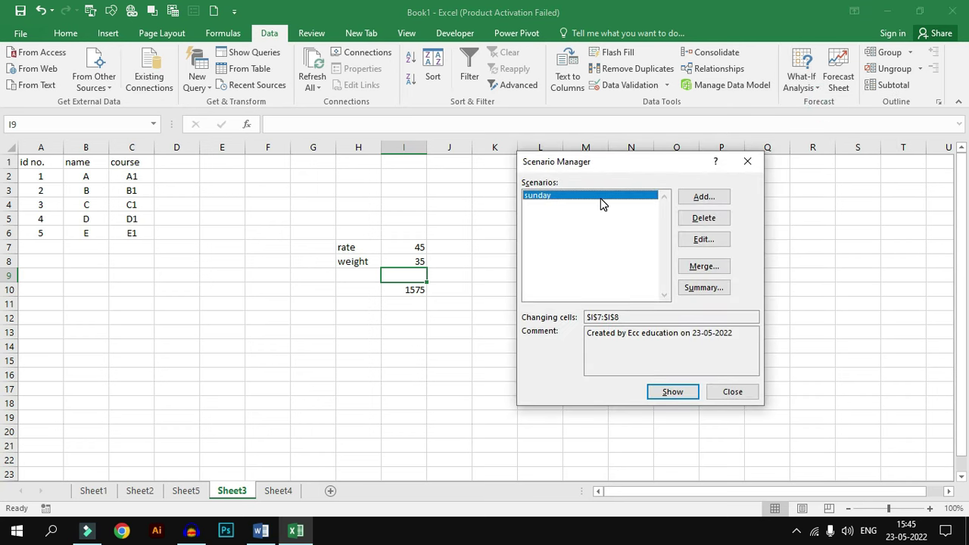
pyautogui.click(672, 392)
pyautogui.click(731, 393)
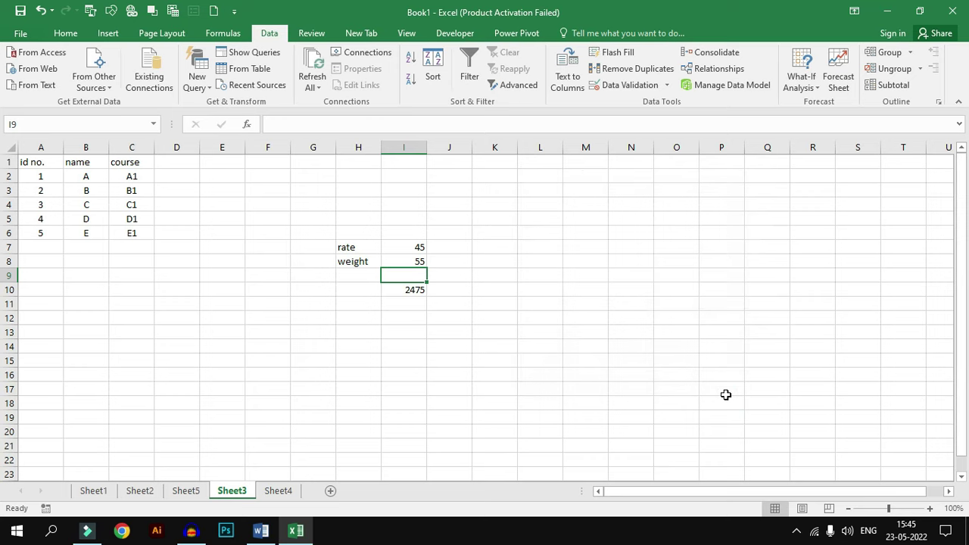
# Step: Enter 4 in L7 and 5 in M7
pyautogui.click(540, 247)
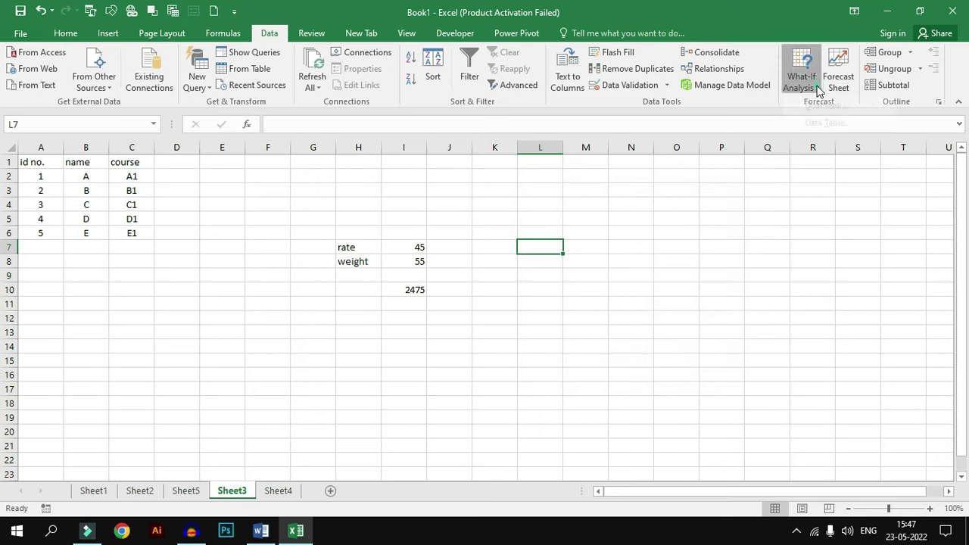
pyautogui.click(808, 85)
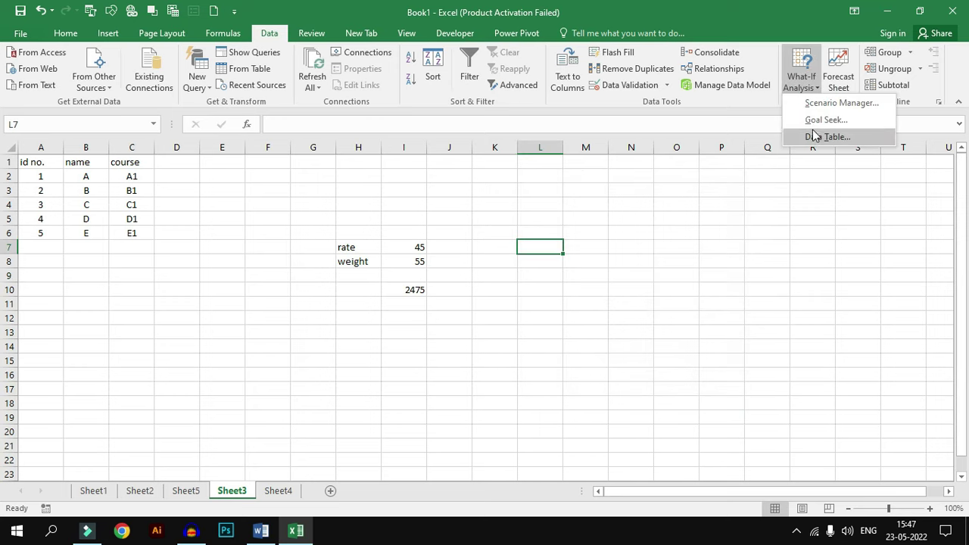
pyautogui.click(673, 293)
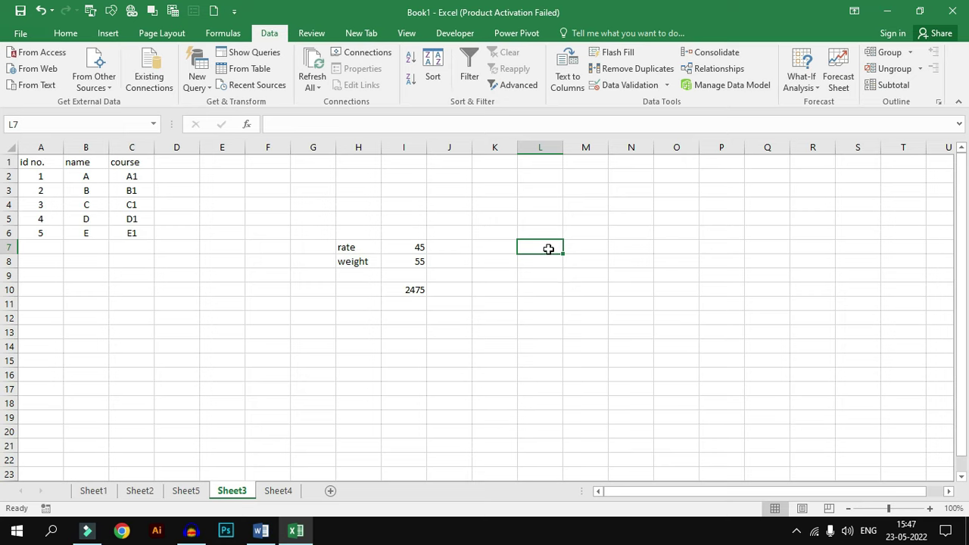
pyautogui.write('4')
pyautogui.press('Tab')
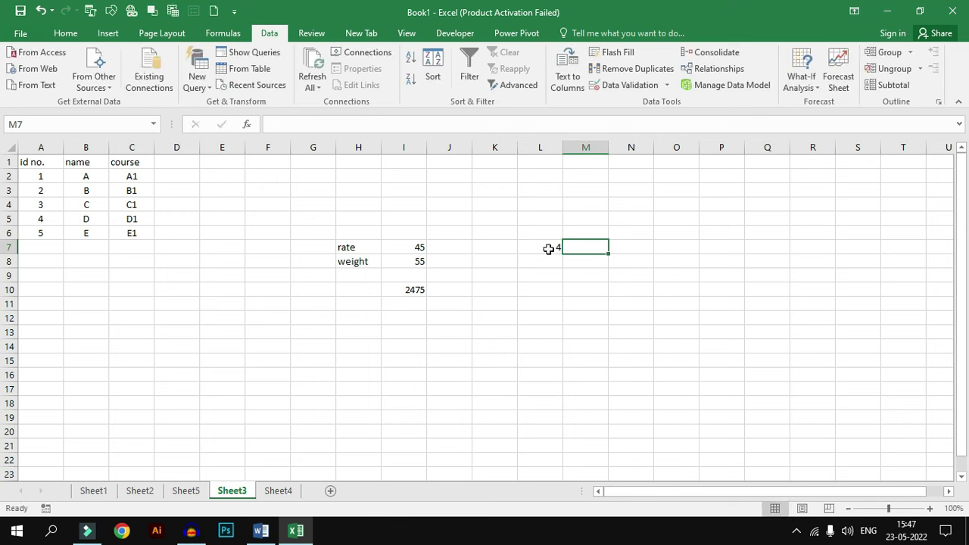
pyautogui.write('5')
pyautogui.press('Tab')
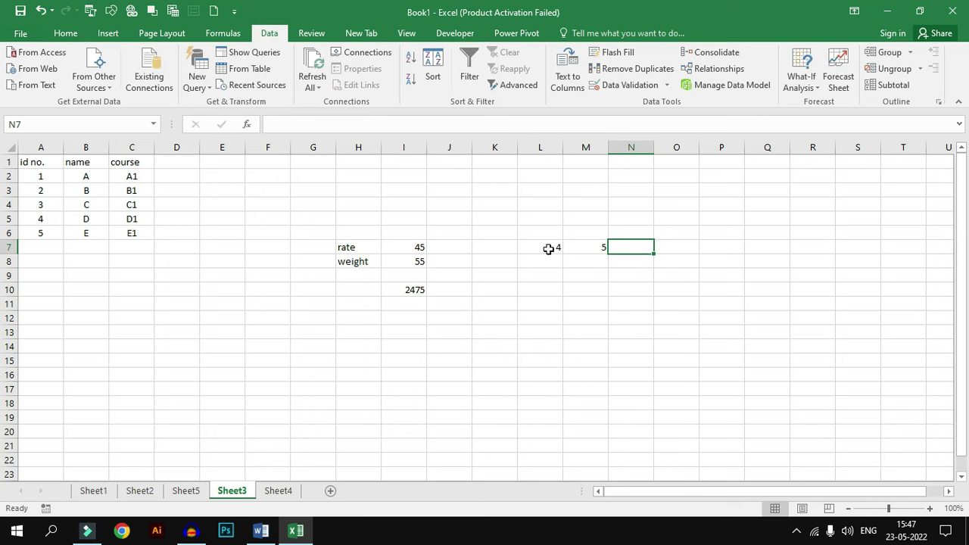
# Step: Enter =L7+M7 in N7 to show the sum 9
pyautogui.write('=')
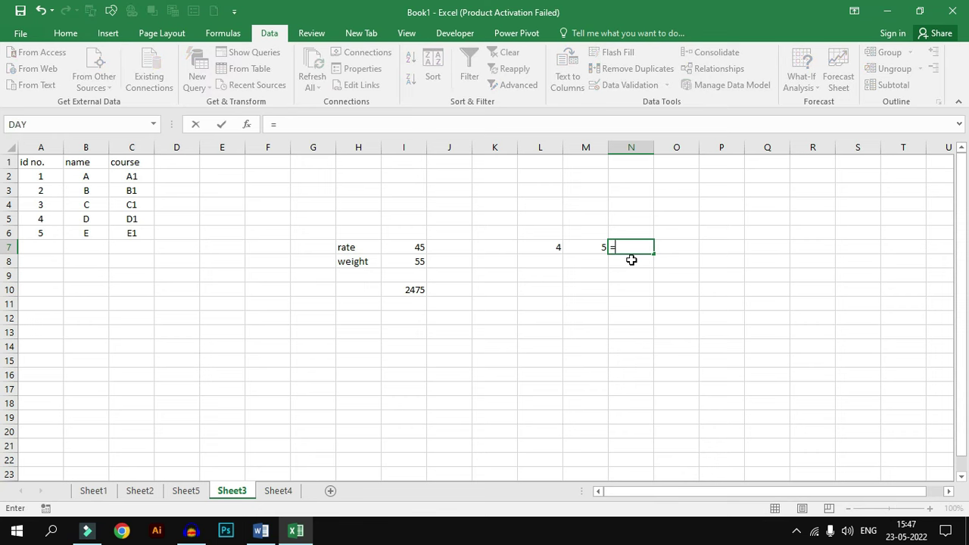
pyautogui.click(547, 246)
pyautogui.write('+')
pyautogui.click(591, 247)
pyautogui.press('Return')
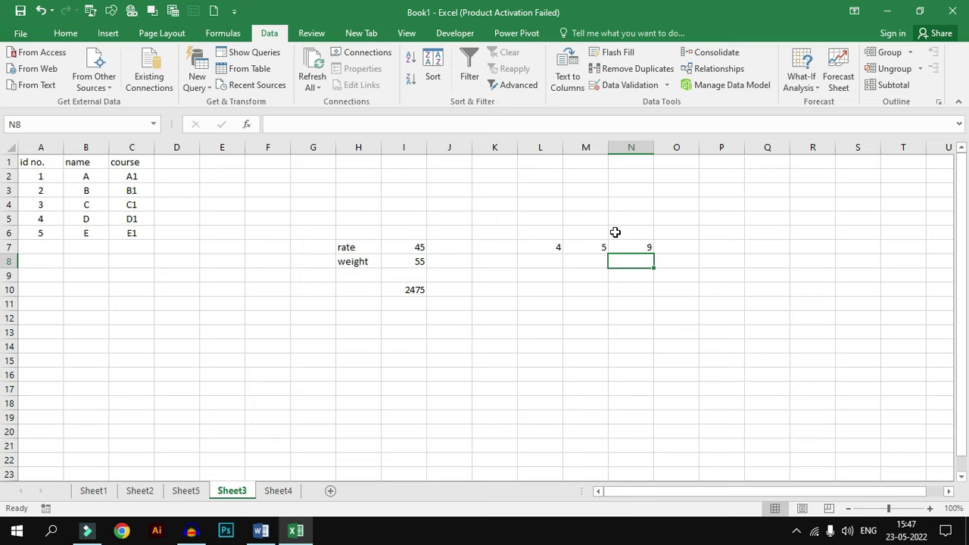
pyautogui.click(634, 248)
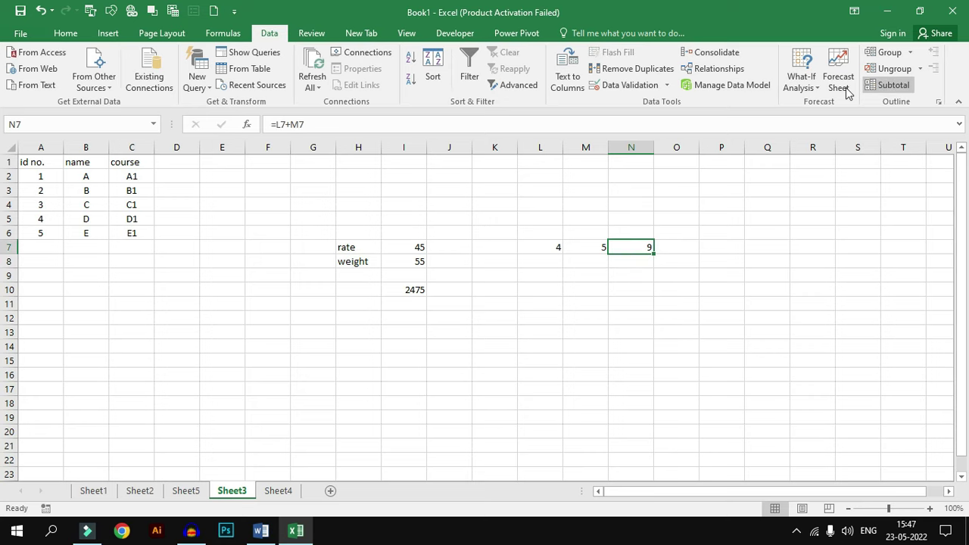
pyautogui.click(817, 93)
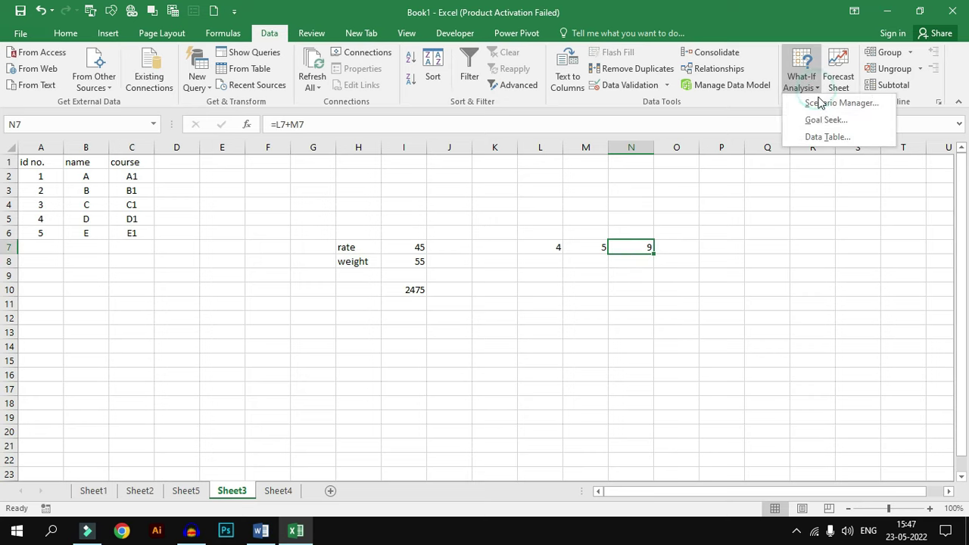
pyautogui.click(823, 122)
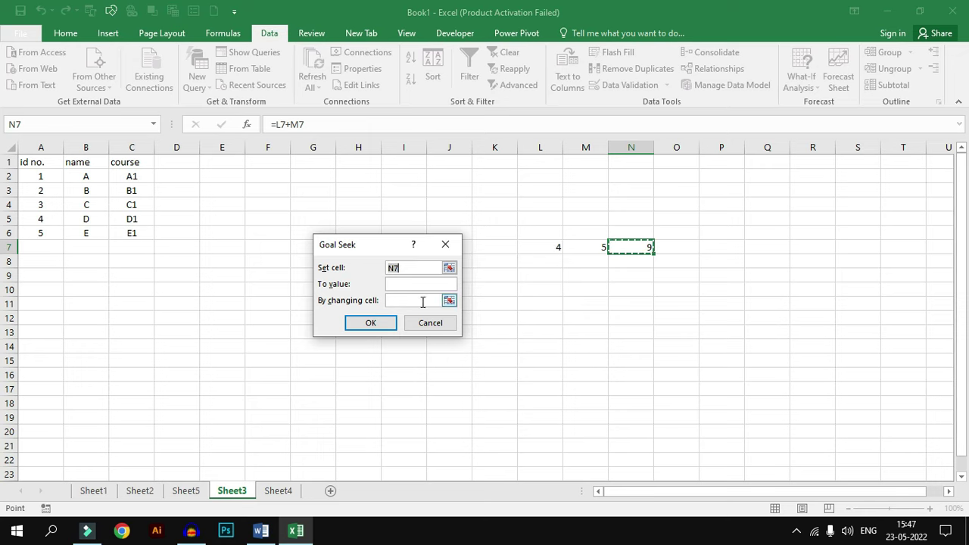
pyautogui.click(407, 300)
pyautogui.click(538, 246)
pyautogui.click(420, 282)
pyautogui.write('10')
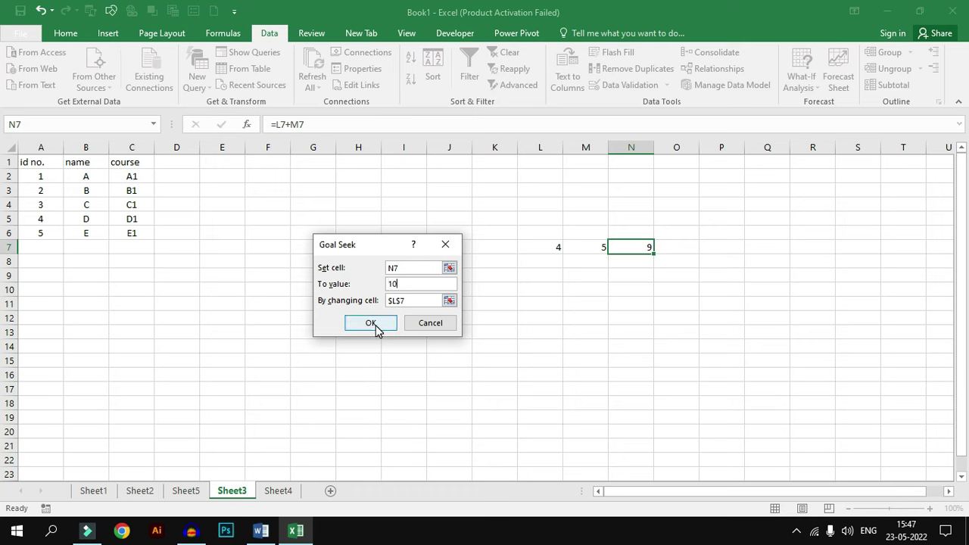
pyautogui.click(373, 325)
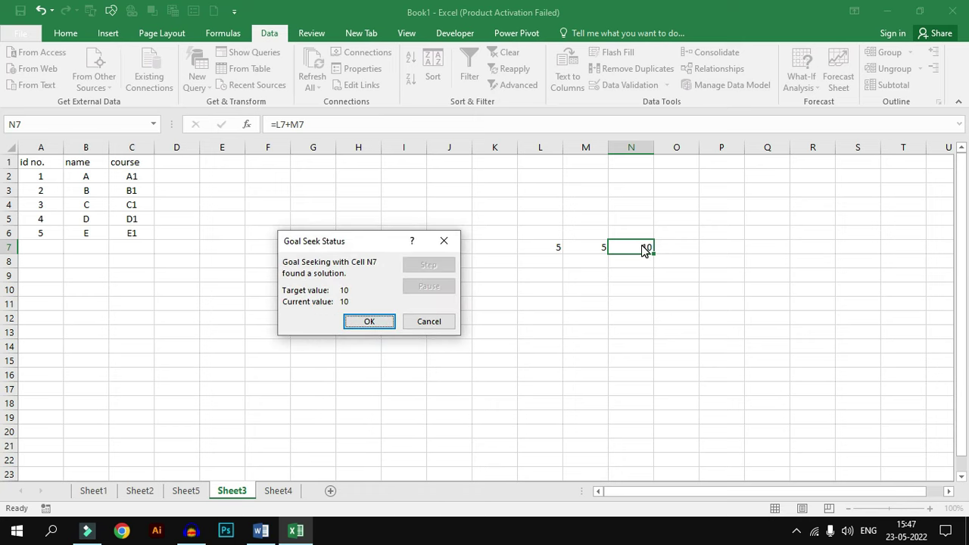
pyautogui.click(447, 241)
pyautogui.click(800, 80)
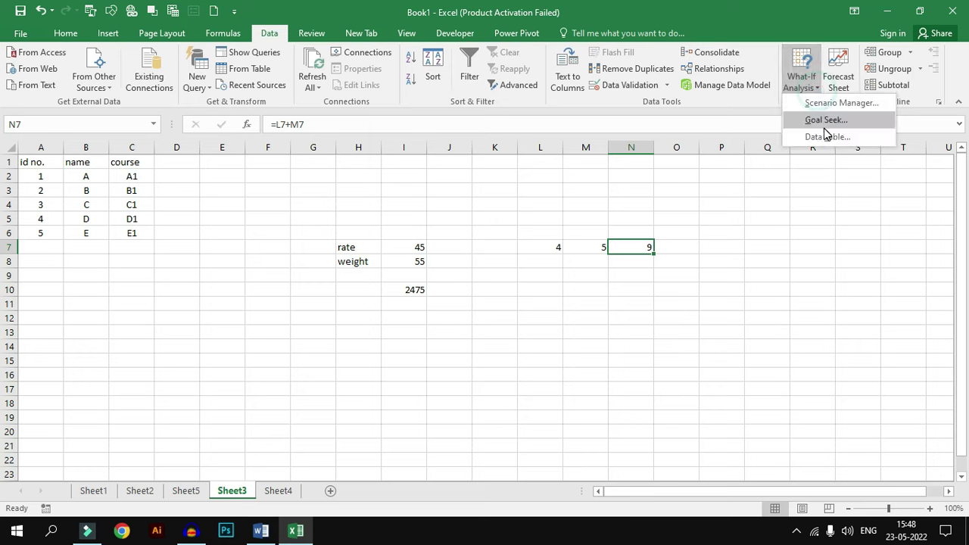
pyautogui.click(706, 333)
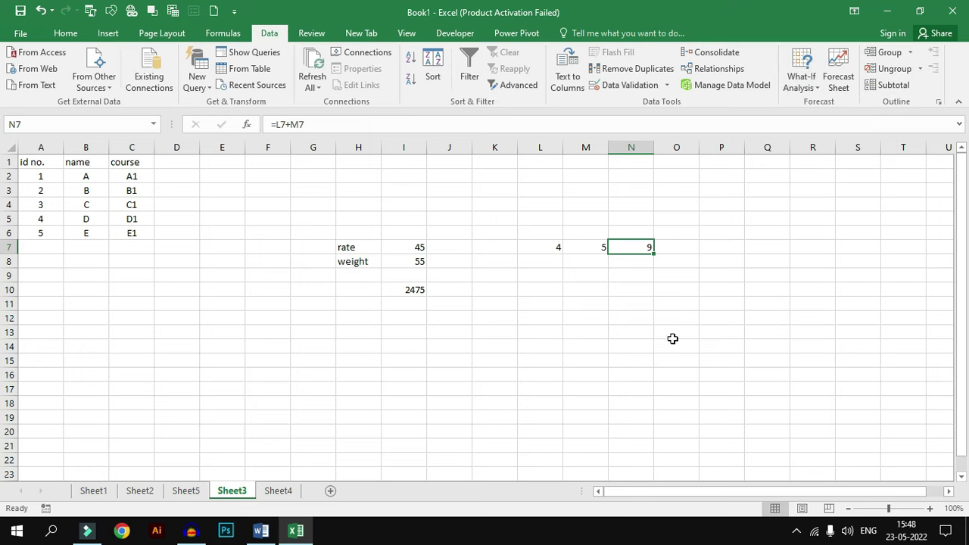
# Step: Enter 1 in both L10 and K11 as the table's input cells
pyautogui.click(532, 287)
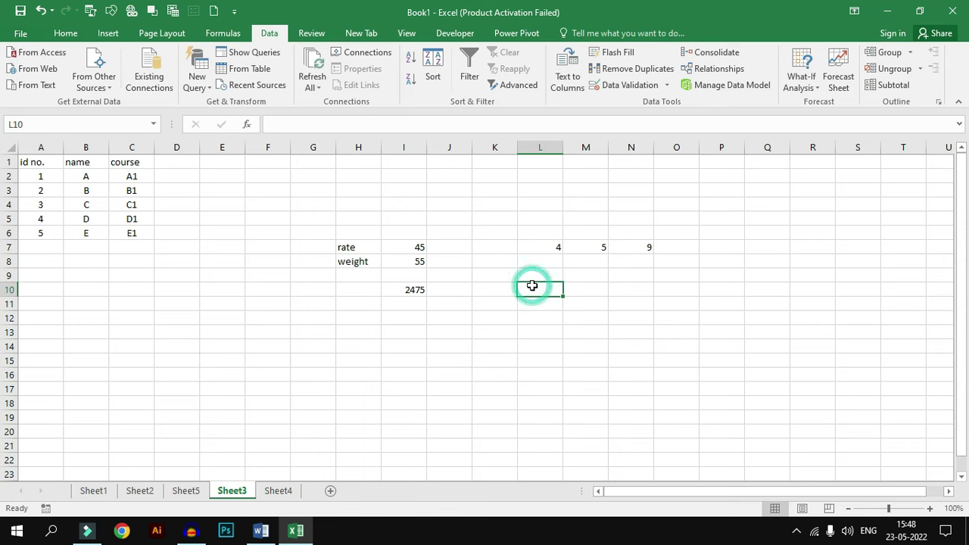
pyautogui.write('1')
pyautogui.press('Return')
pyautogui.click(502, 308)
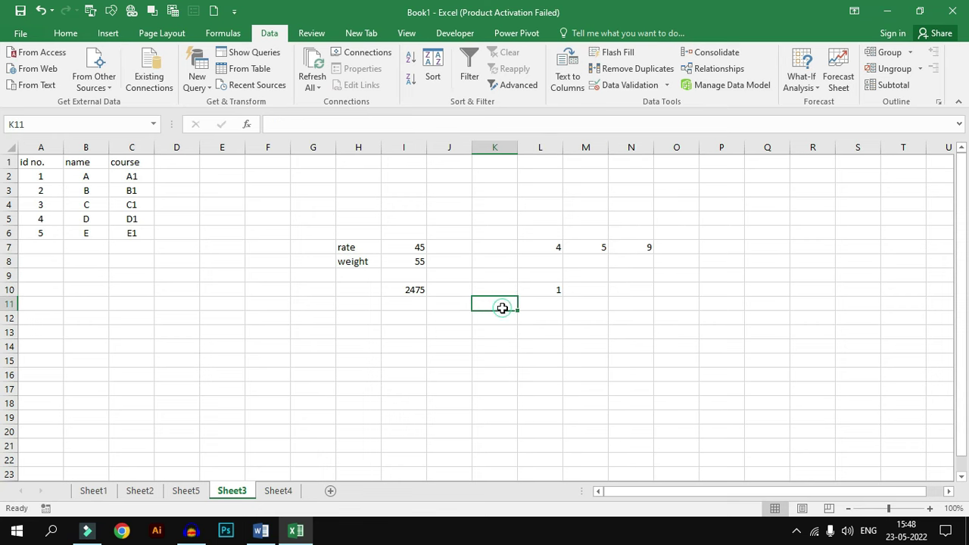
pyautogui.write('1')
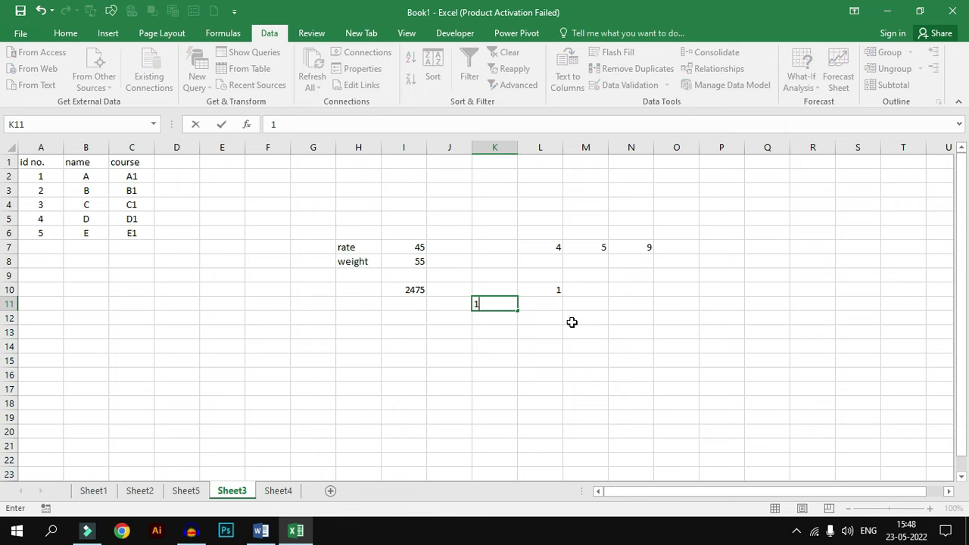
# Step: Enter the formula =L10*K11 in M12
pyautogui.click(577, 319)
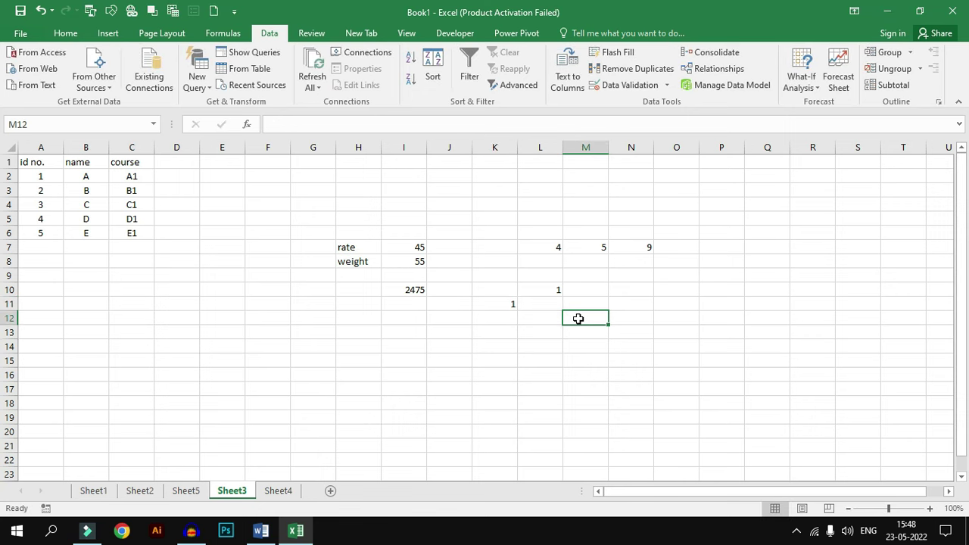
pyautogui.write('=')
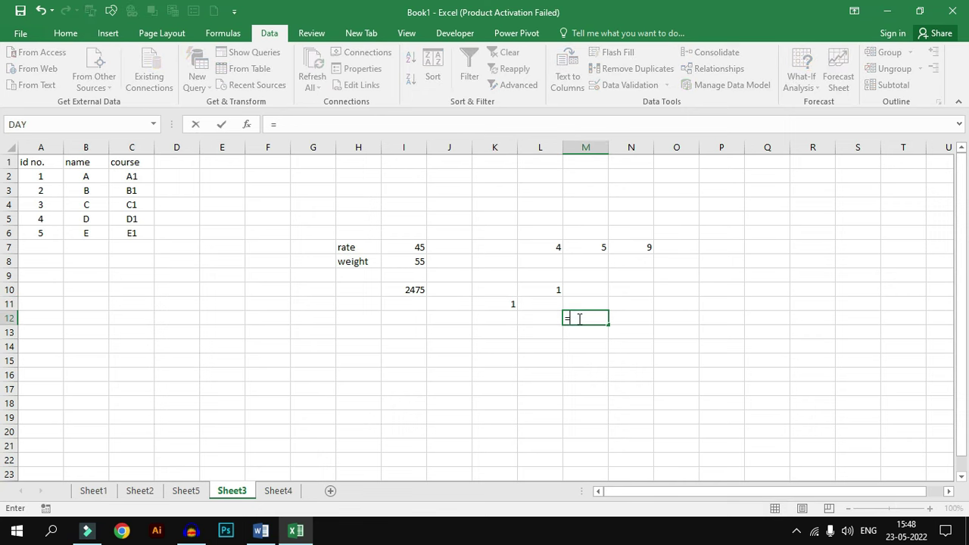
pyautogui.click(557, 290)
pyautogui.write('*')
pyautogui.click(504, 301)
pyautogui.press('Return')
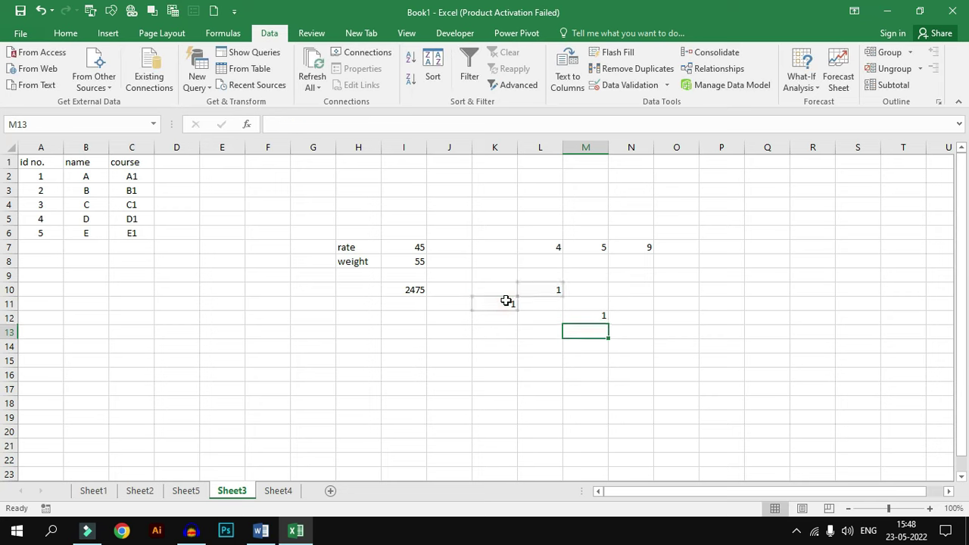
# Step: Fill the values 2 through 10 down column M from M13 to M21
pyautogui.write('2 3 4 5 6 7 8 9')
pyautogui.press('Return')
pyautogui.write('10')
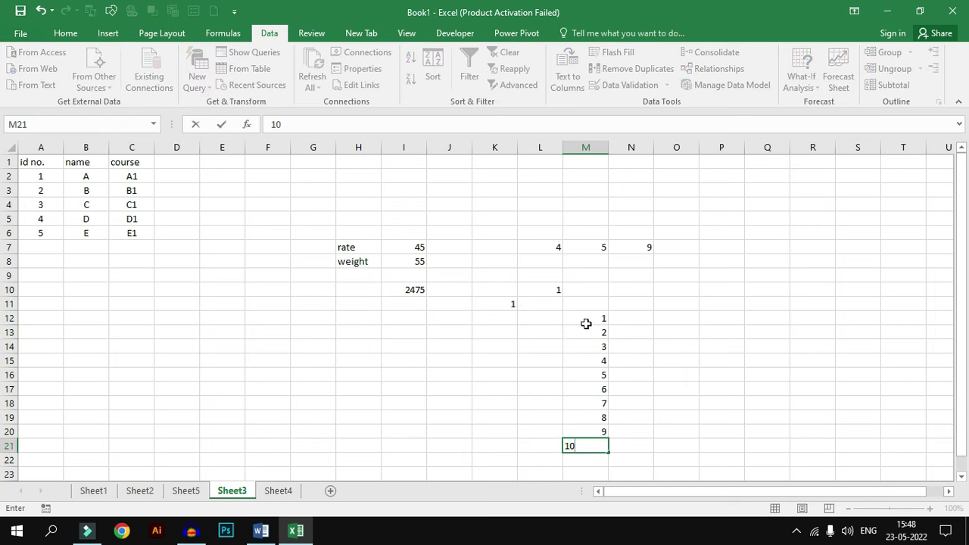
pyautogui.click(632, 318)
# Step: Fill the values 2 through 6 across row 12 from N12 to R12
pyautogui.write('2')
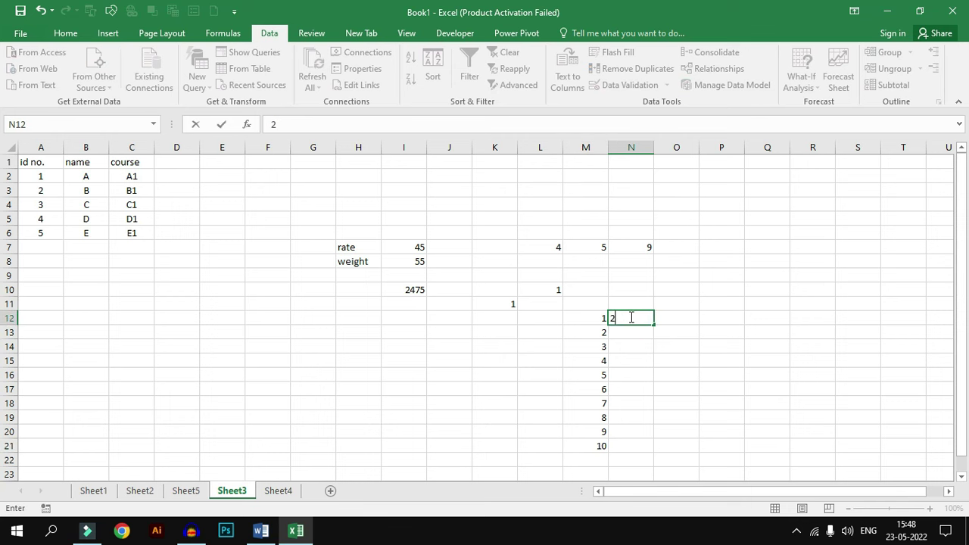
pyautogui.press('Tab')
pyautogui.write('3')
pyautogui.press('Tab')
pyautogui.write('4')
pyautogui.press('Tab')
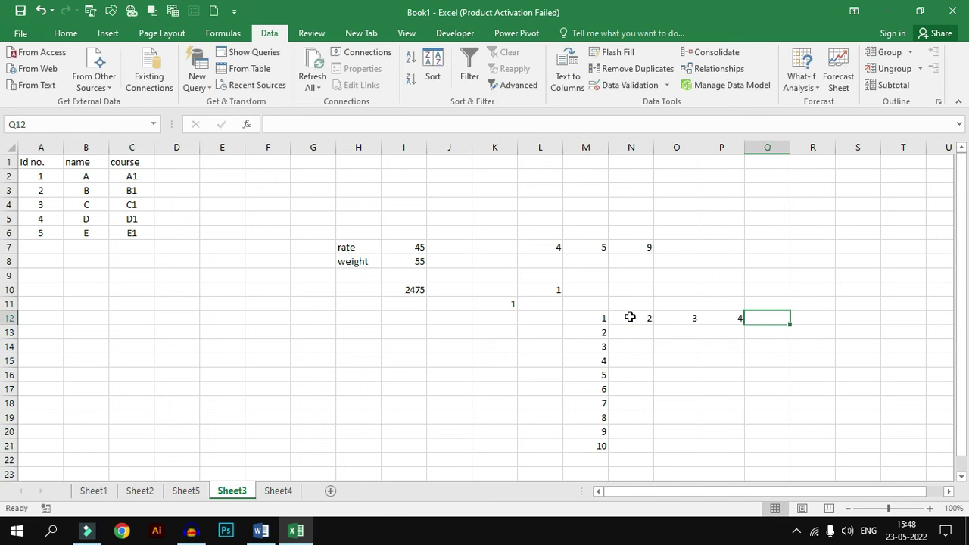
pyautogui.write('5')
pyautogui.press('Tab')
pyautogui.write('6')
pyautogui.click(691, 383)
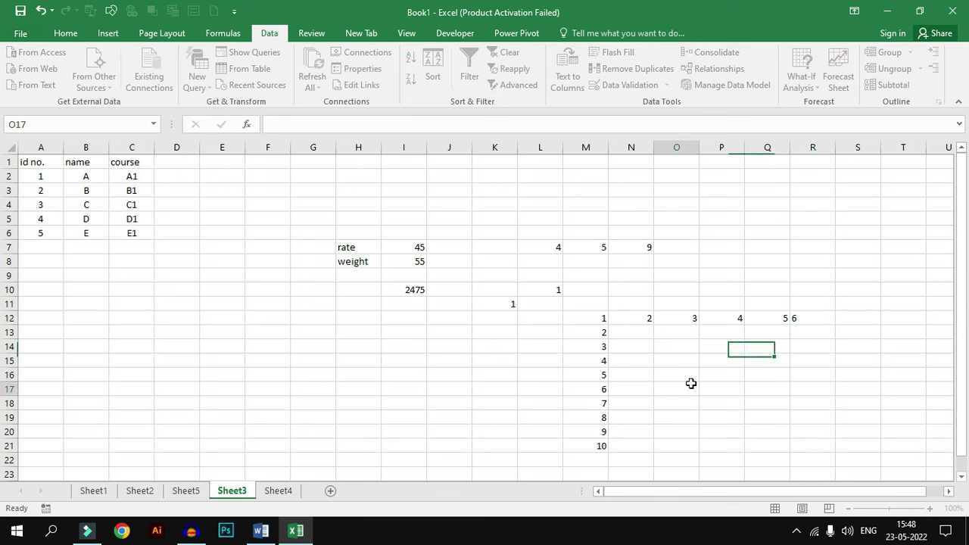
# Step: Create a data table on M12:R21 with row input $L$10 and column input $K$11
pyautogui.moveTo(605, 319)
pyautogui.mouseDown()
pyautogui.moveTo(840, 449)
pyautogui.moveTo(831, 447)
pyautogui.mouseUp()
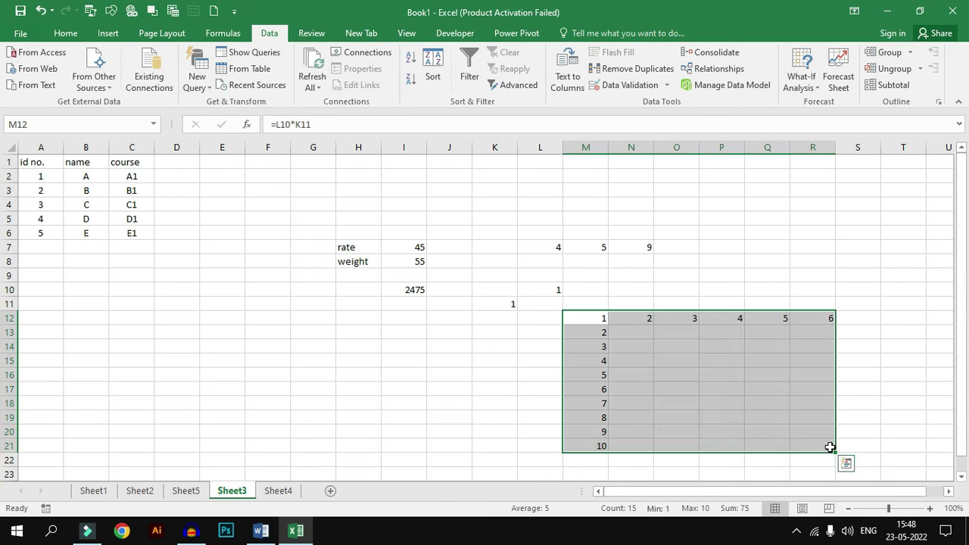
pyautogui.click(816, 91)
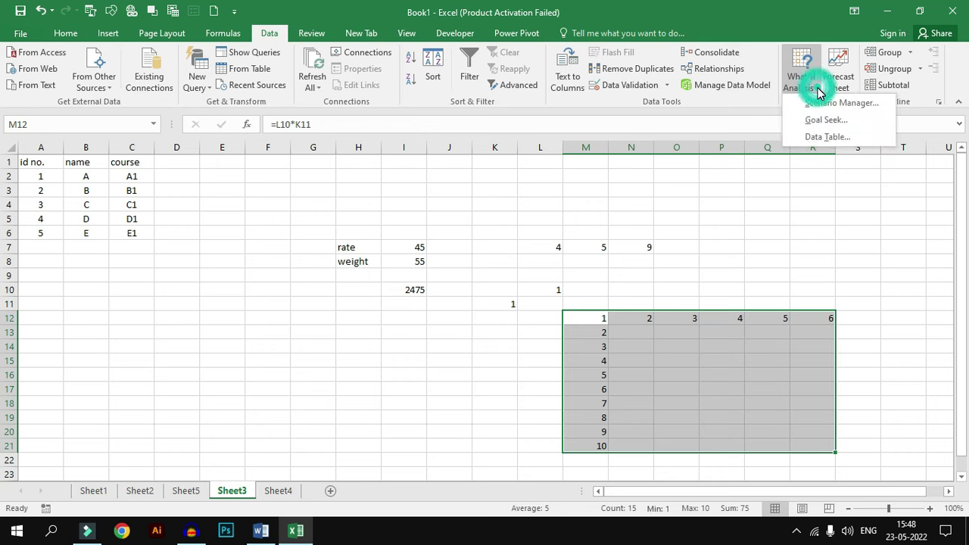
pyautogui.click(829, 137)
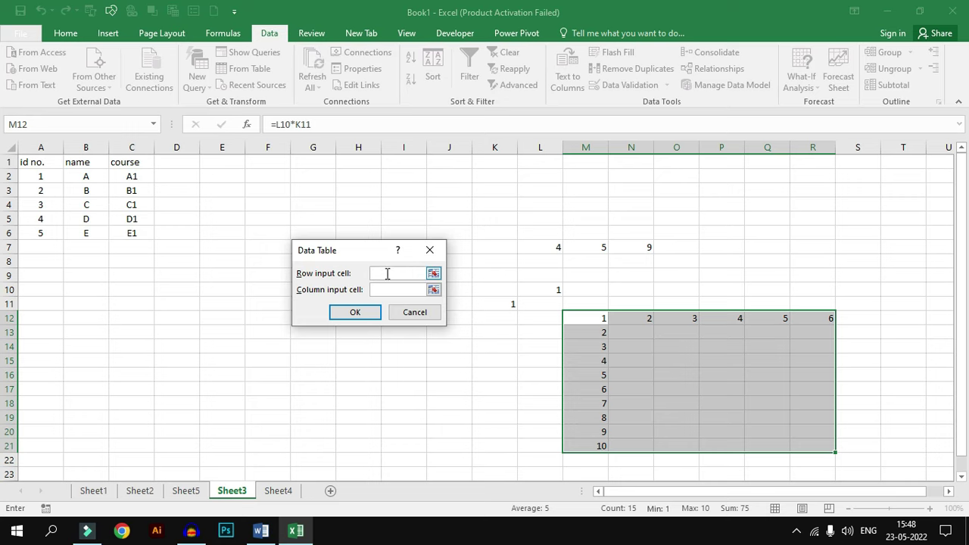
pyautogui.click(549, 288)
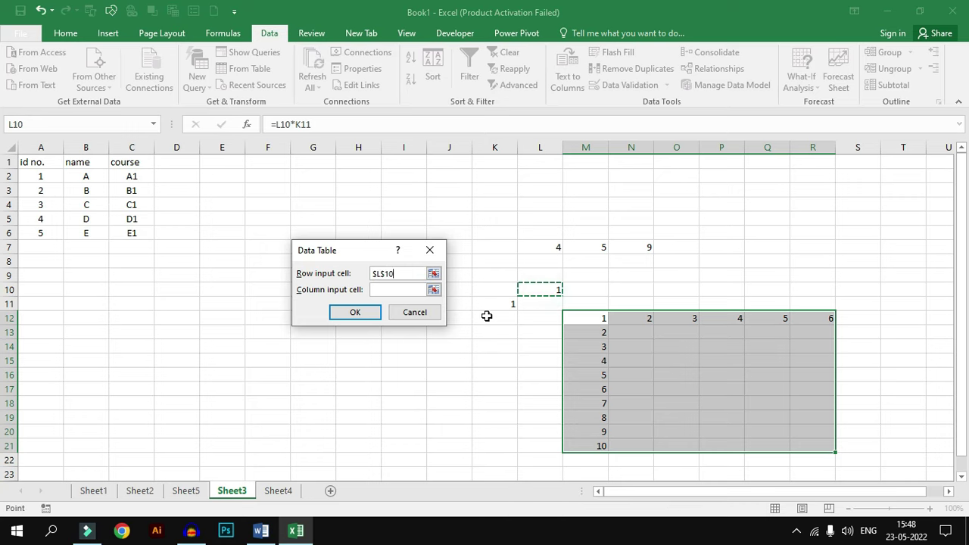
pyautogui.click(415, 290)
pyautogui.click(497, 303)
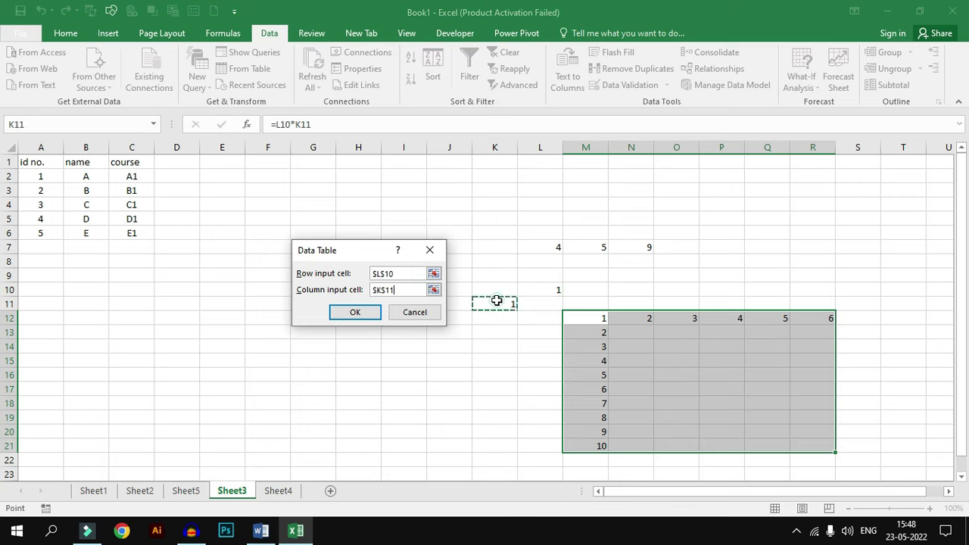
pyautogui.click(356, 313)
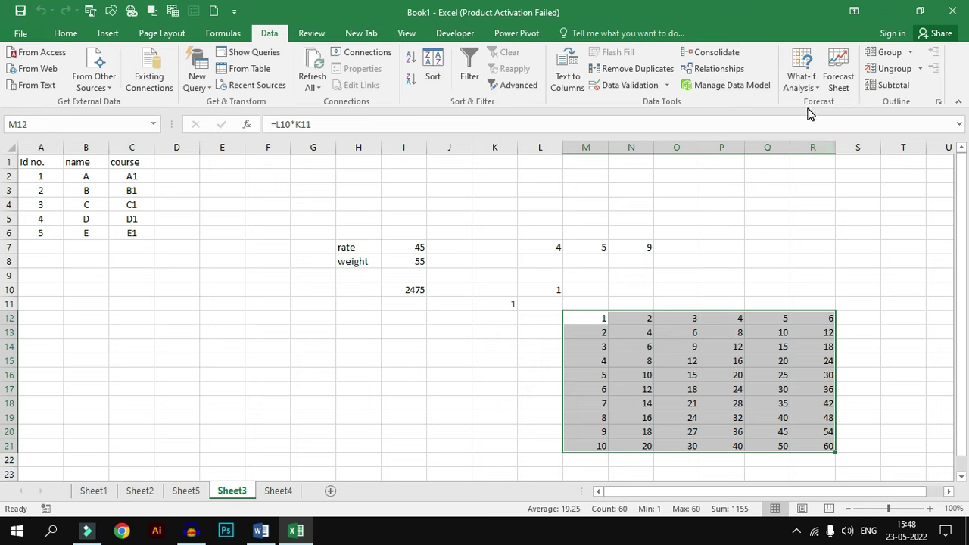
# Step: Deselect the grid, then open and dismiss the grouping options
pyautogui.click(755, 262)
pyautogui.click(909, 59)
pyautogui.click(849, 226)
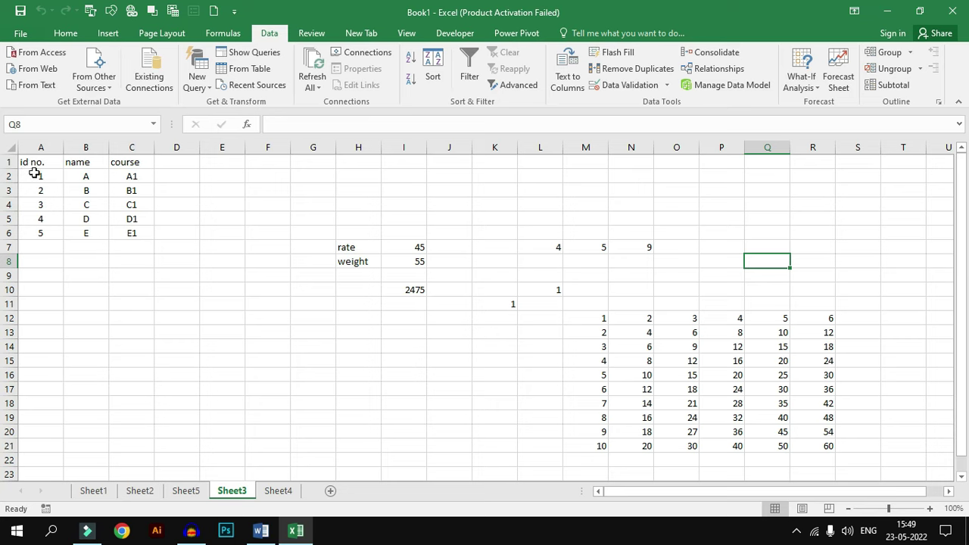
pyautogui.moveTo(30, 162); pyautogui.dragTo(130, 191)
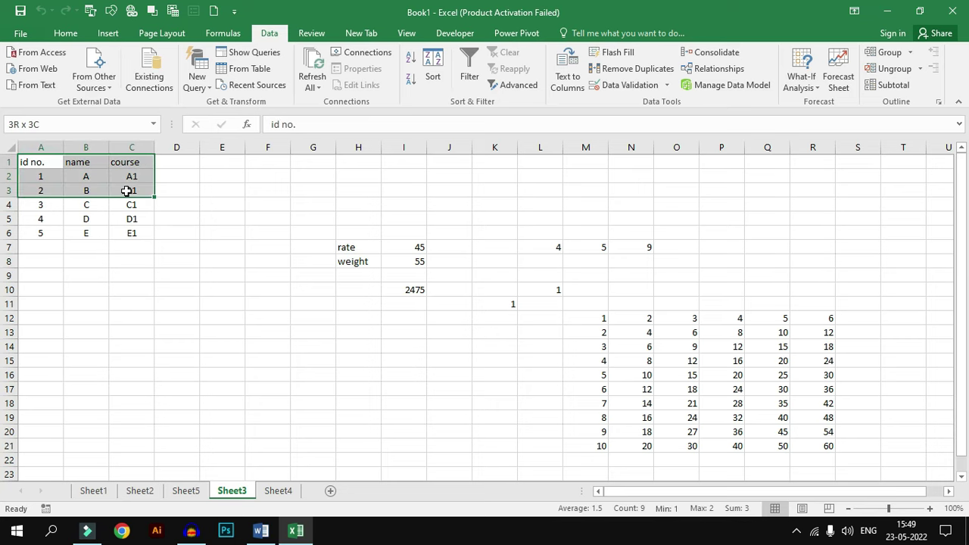
pyautogui.click(911, 52)
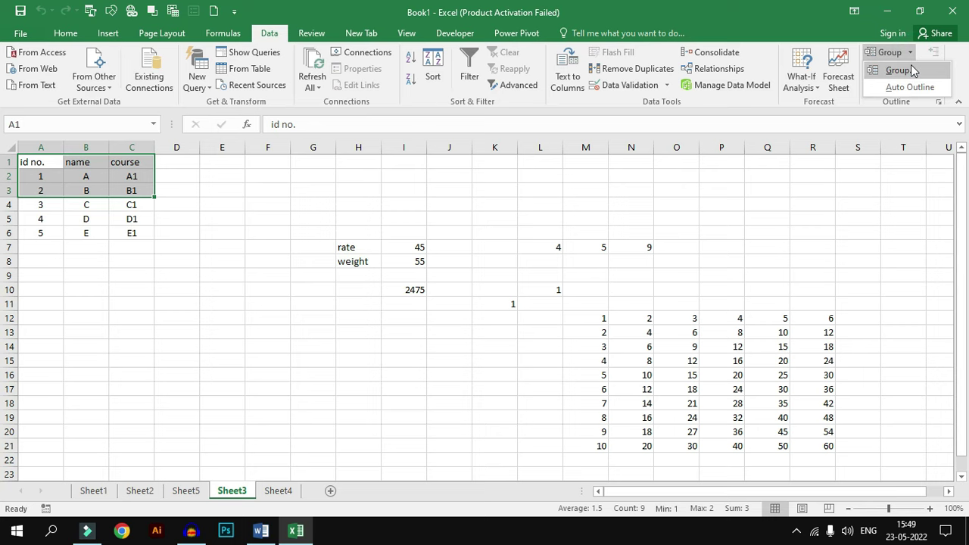
pyautogui.click(899, 71)
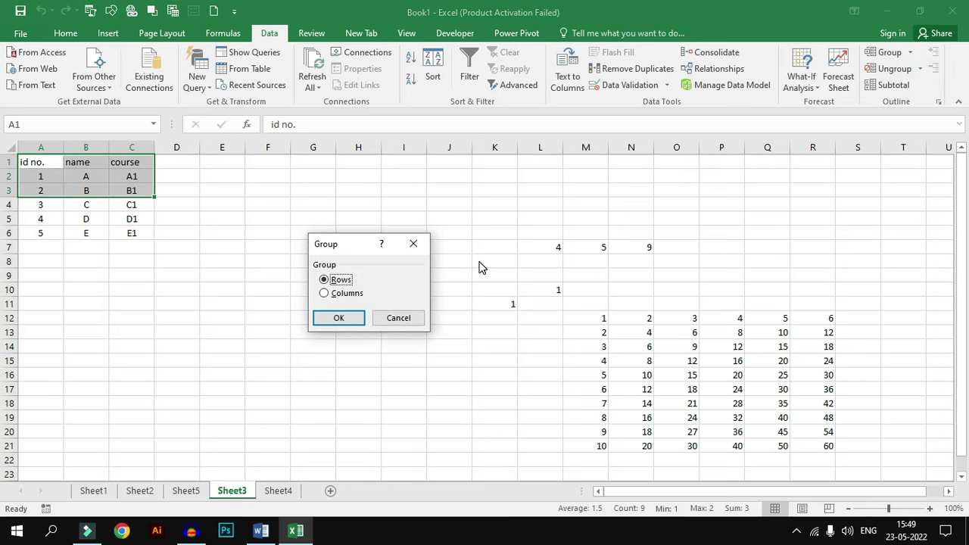
pyautogui.click(338, 319)
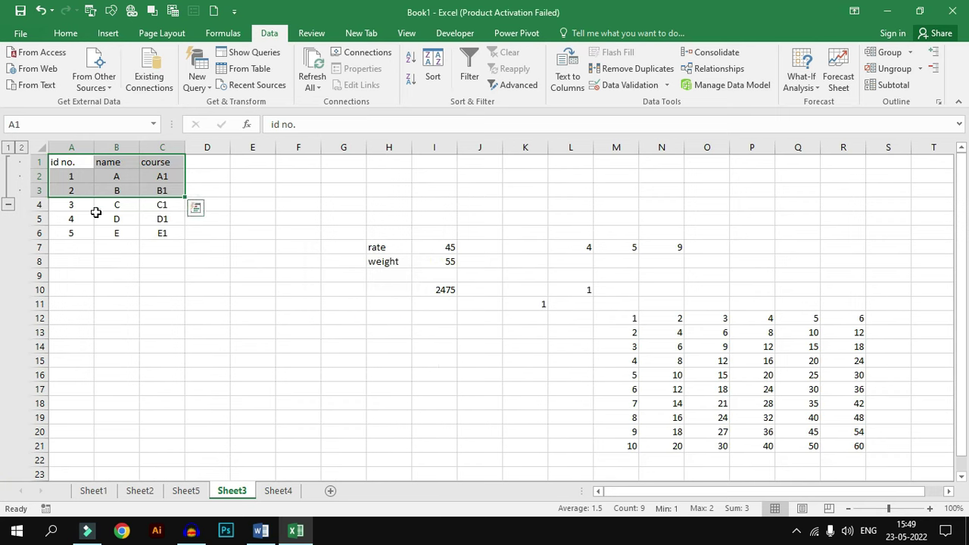
pyautogui.click(9, 205)
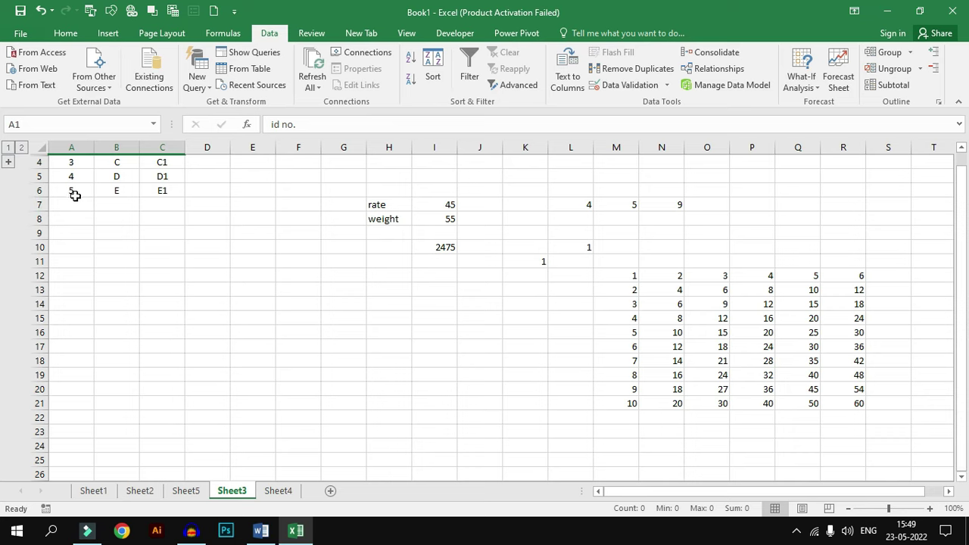
pyautogui.click(9, 164)
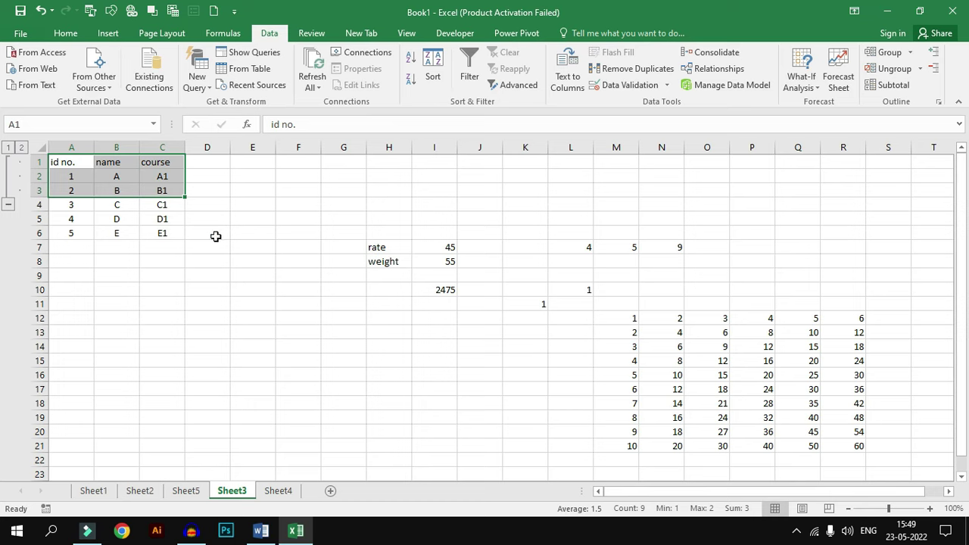
pyautogui.click(920, 70)
pyautogui.click(905, 90)
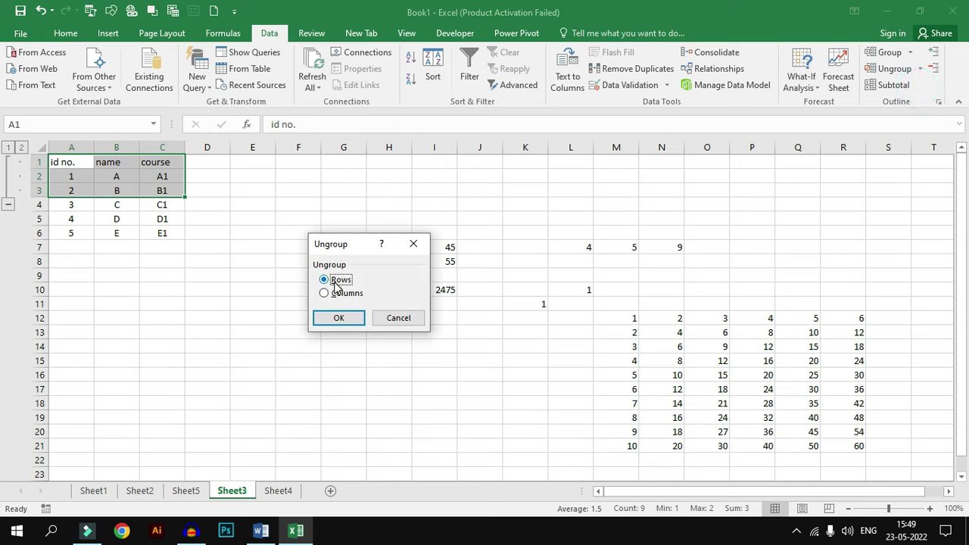
pyautogui.click(337, 317)
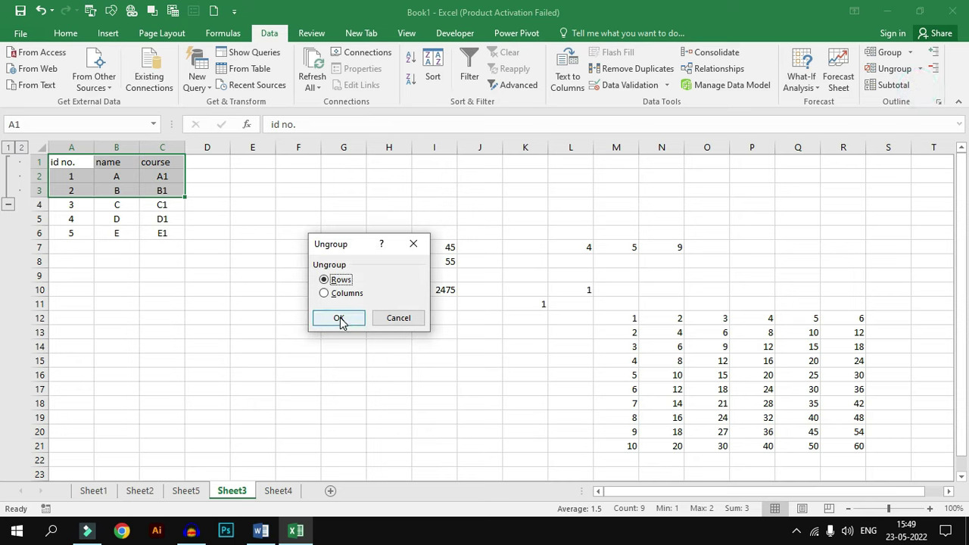
pyautogui.click(340, 320)
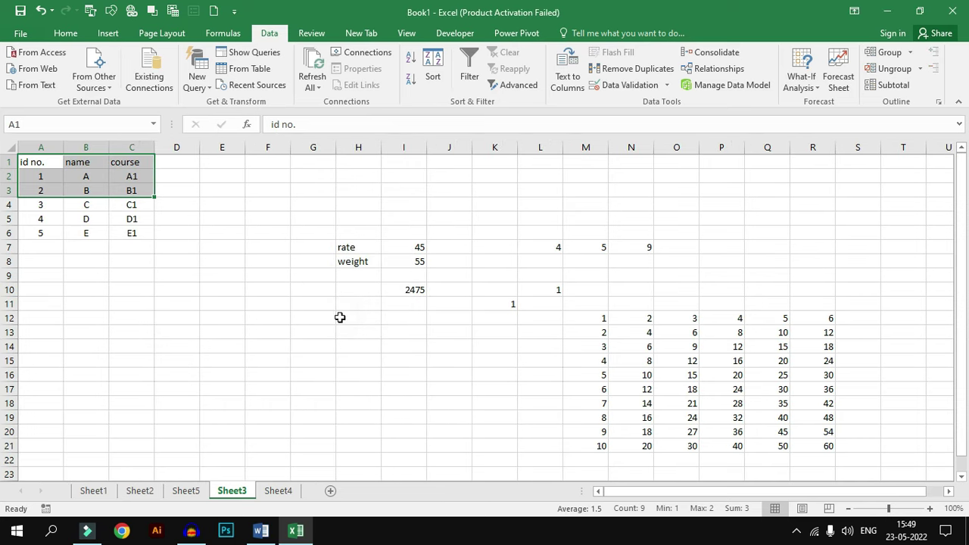
pyautogui.click(203, 263)
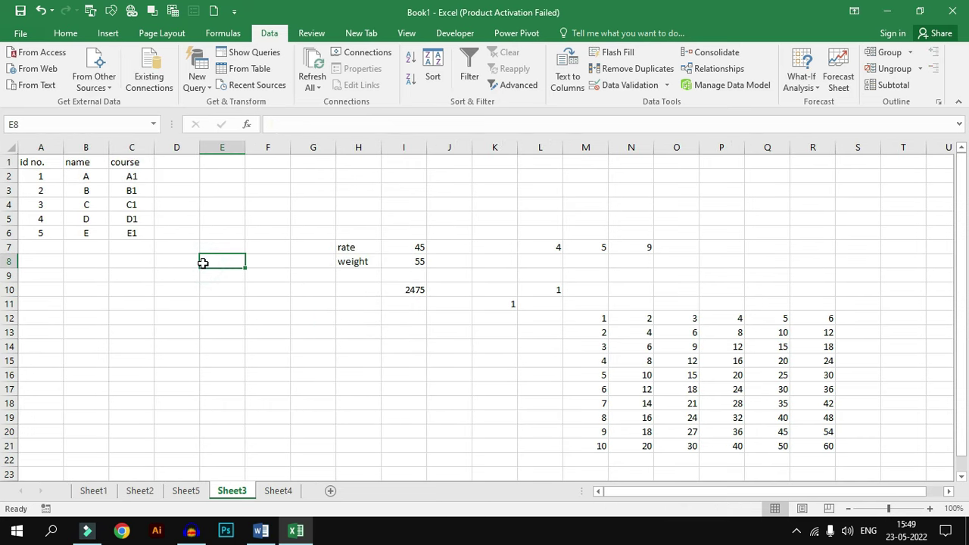